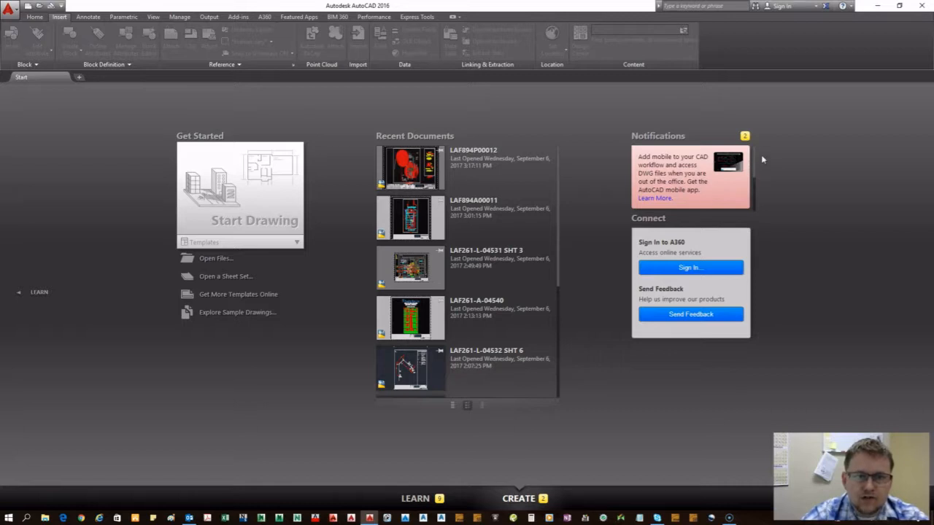
Look through the notifications on the Start page.
{"action": "scroll", "coordinate": [753, 165], "scroll_direction": "down", "scroll_amount": 2}
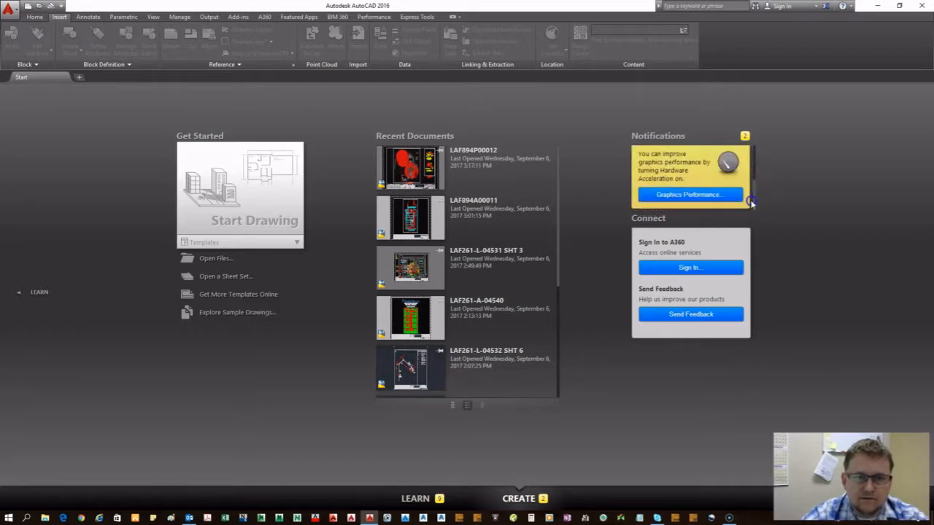
{"action": "scroll", "coordinate": [749, 186], "scroll_direction": "down", "scroll_amount": 2}
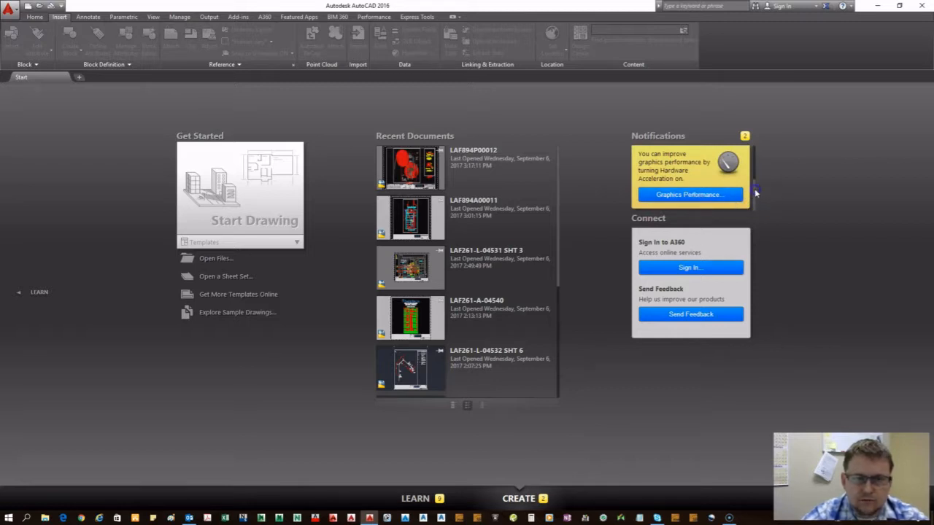
{"action": "left_click_drag", "start_coordinate": [756, 192], "coordinate": [757, 152]}
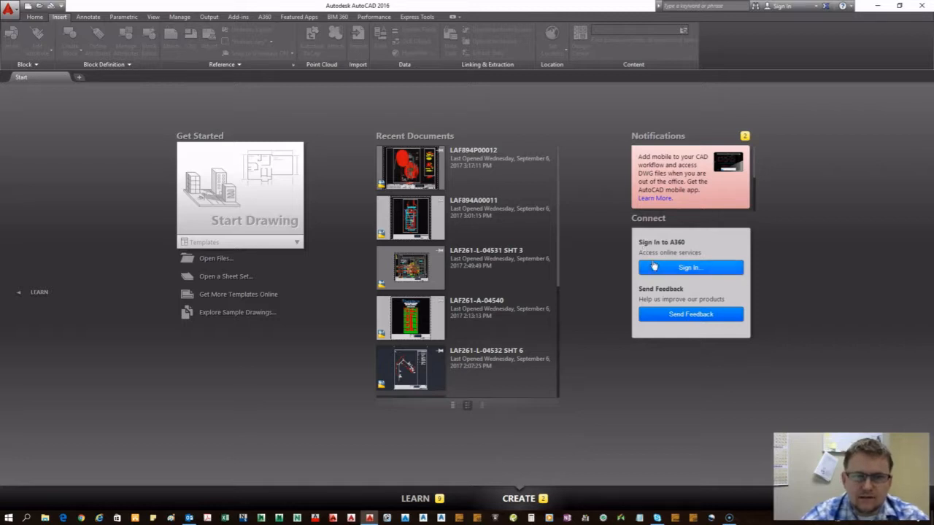
Try to sign in to A360 with the account e-mail and password.
{"action": "left_click", "coordinate": [804, 9]}
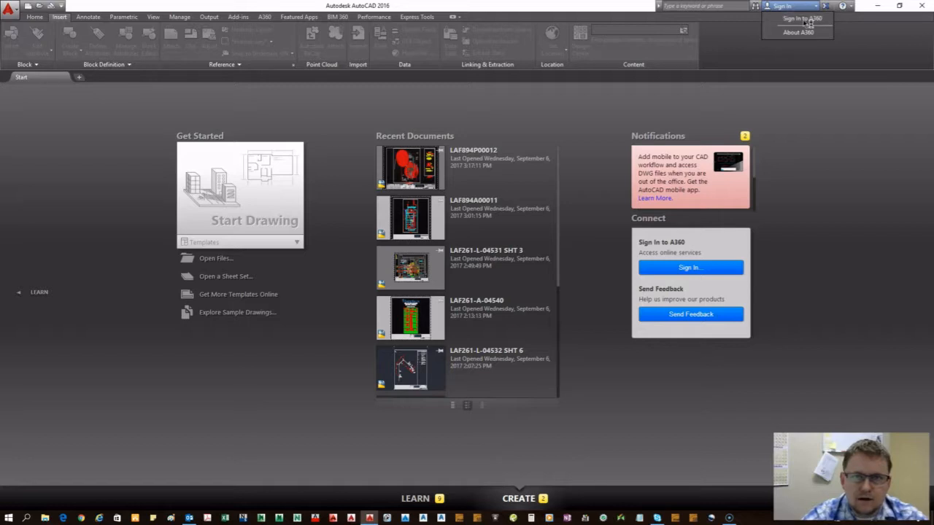
{"action": "left_click", "coordinate": [815, 24]}
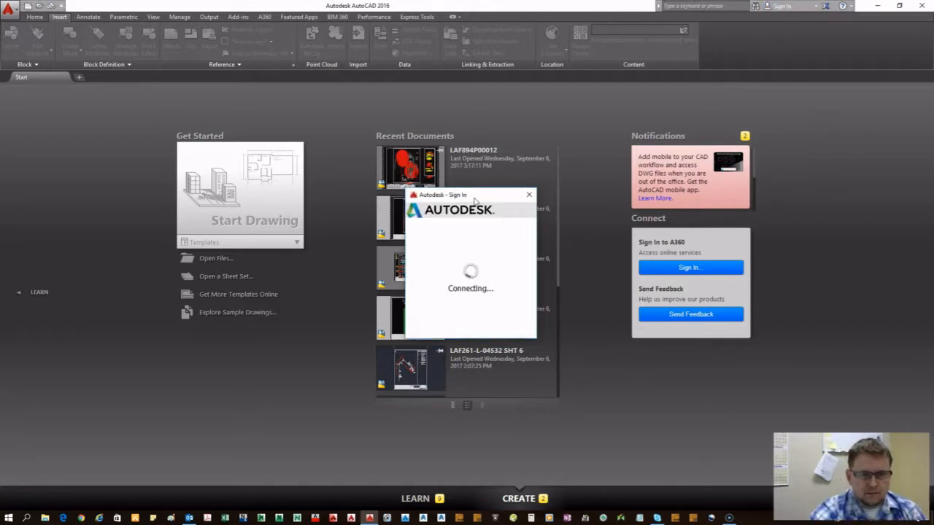
{"action": "left_click_drag", "start_coordinate": [483, 197], "coordinate": [574, 141]}
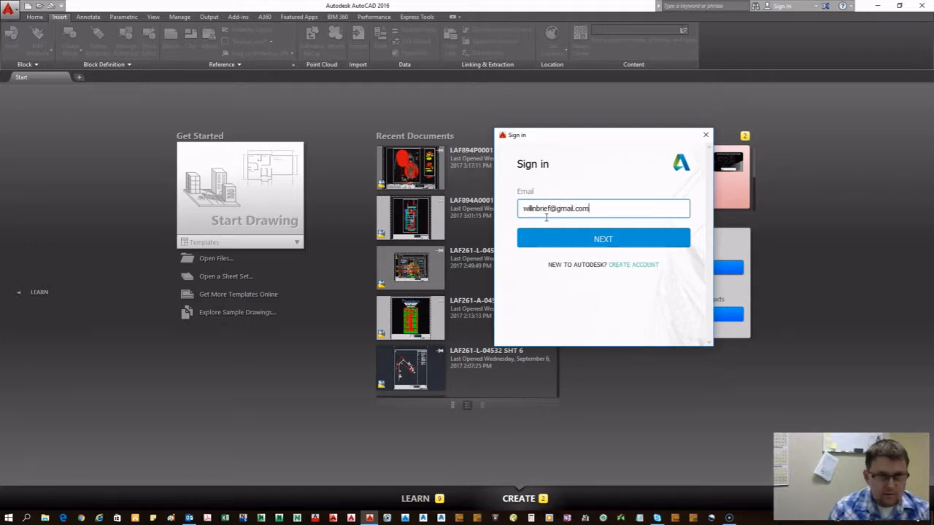
{"action": "left_click", "coordinate": [560, 239]}
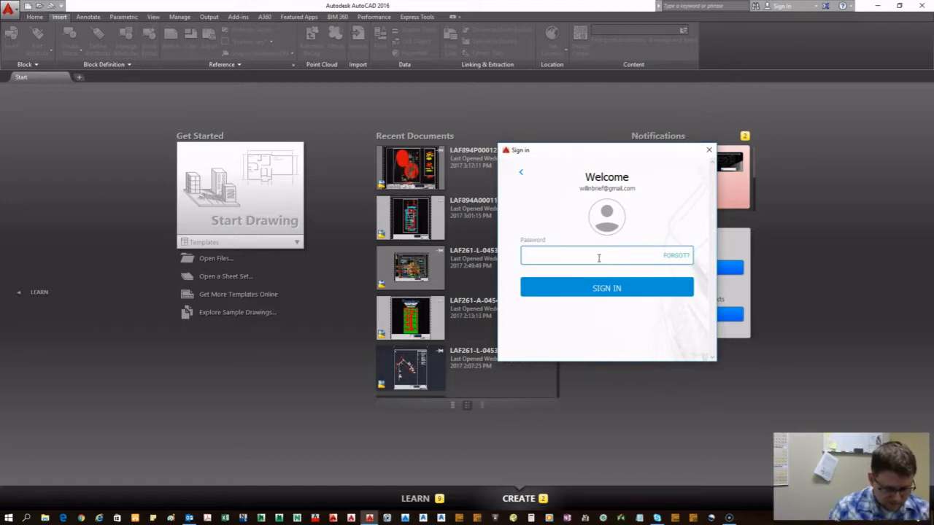
{"action": "type", "text": "••"}
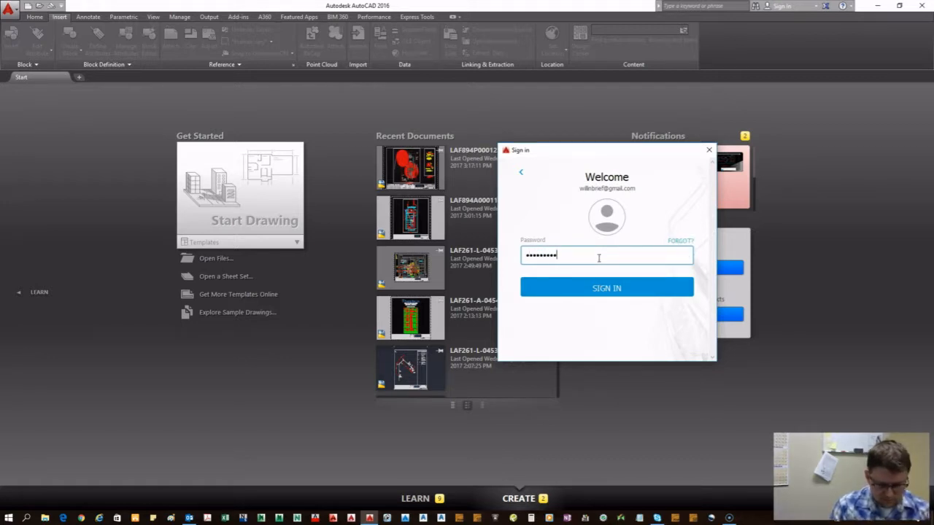
{"action": "type", "text": "•••••••"}
{"action": "key", "text": "Return"}
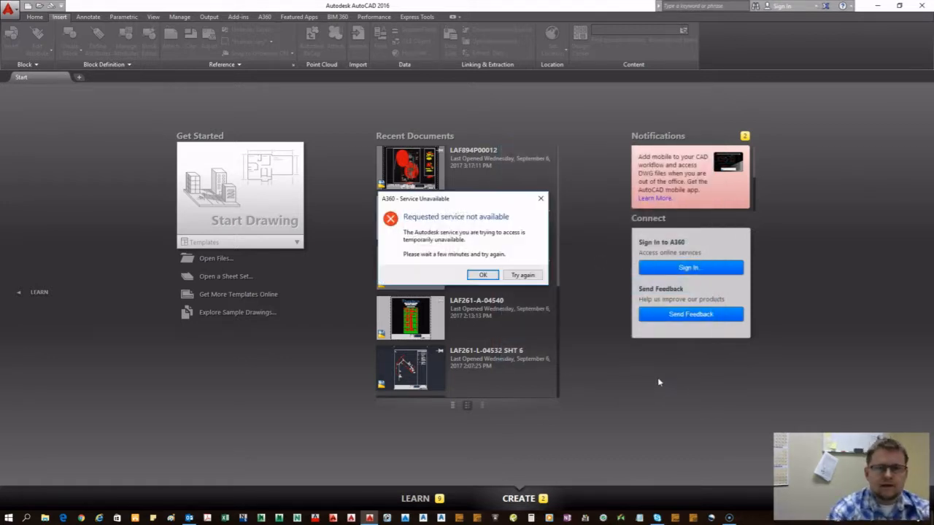
{"action": "left_click", "coordinate": [483, 276]}
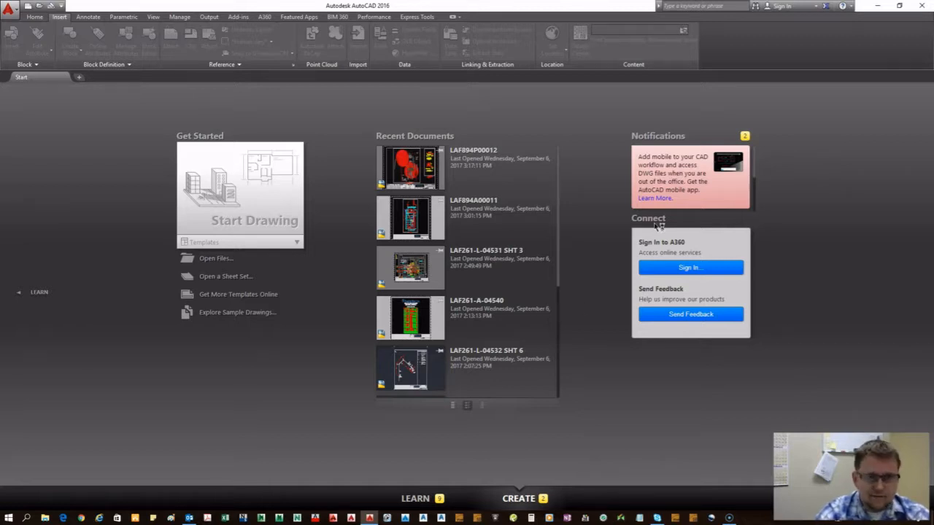
Create a new drawing from the acad.dwt template.
{"action": "left_click", "coordinate": [15, 11]}
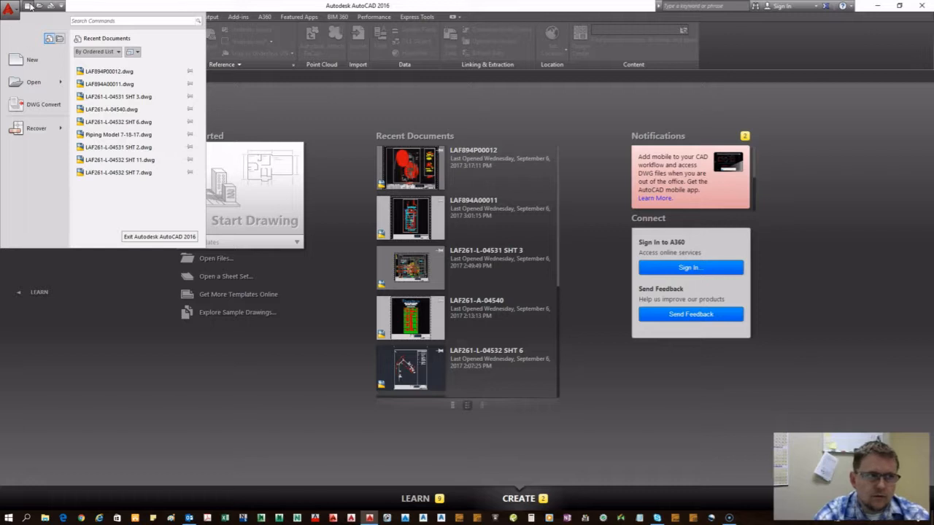
{"action": "left_click", "coordinate": [30, 7]}
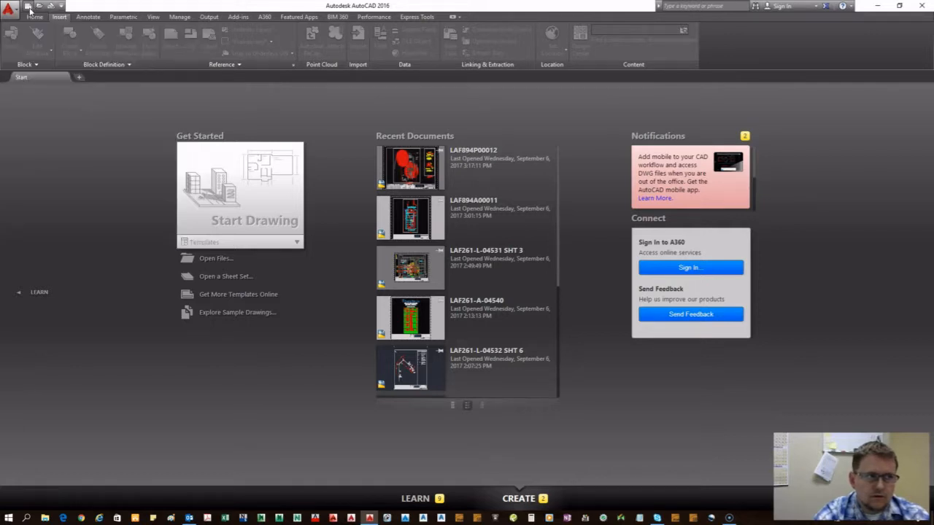
{"action": "left_click", "coordinate": [30, 8]}
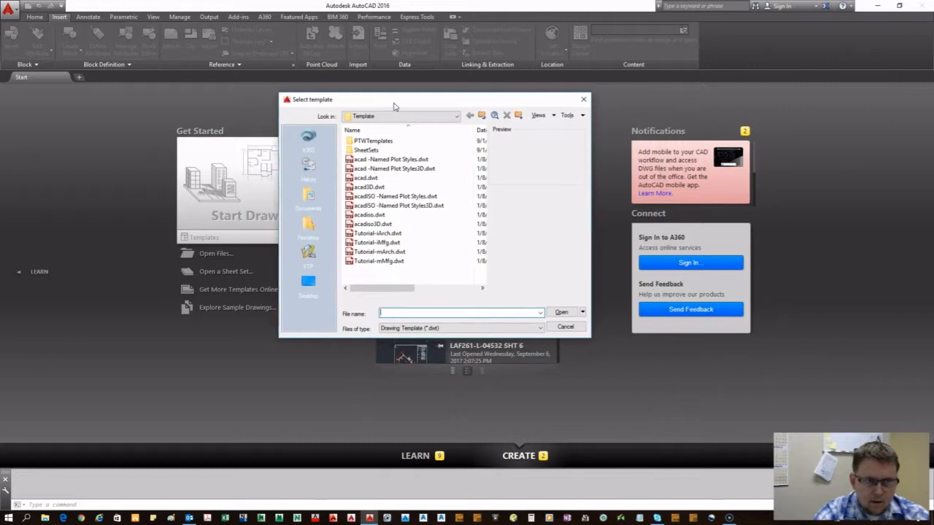
{"action": "left_click_drag", "start_coordinate": [399, 101], "coordinate": [426, 127]}
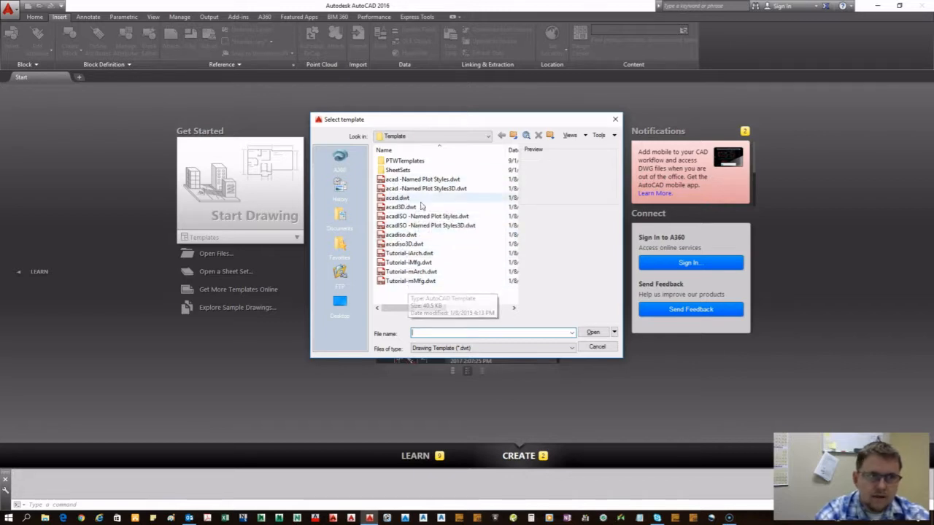
{"action": "left_click_drag", "start_coordinate": [441, 122], "coordinate": [441, 82]}
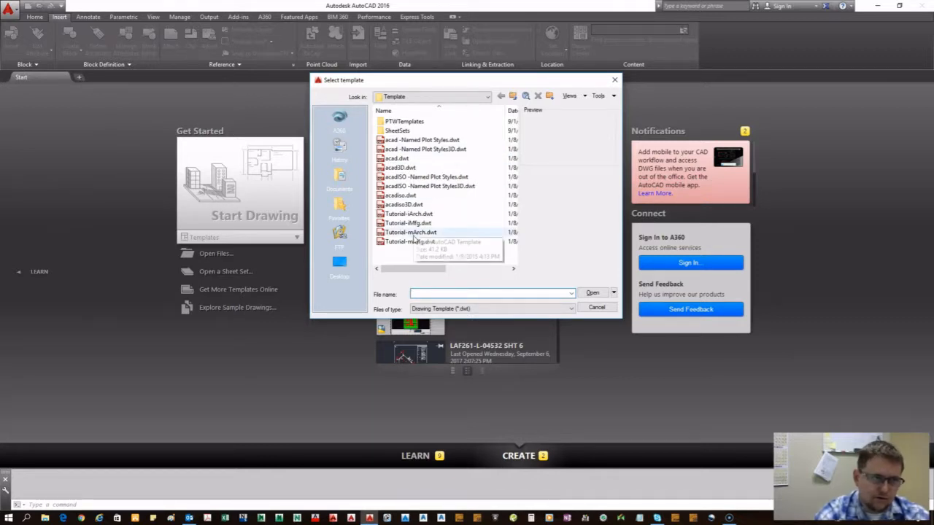
{"action": "double_click", "coordinate": [410, 158]}
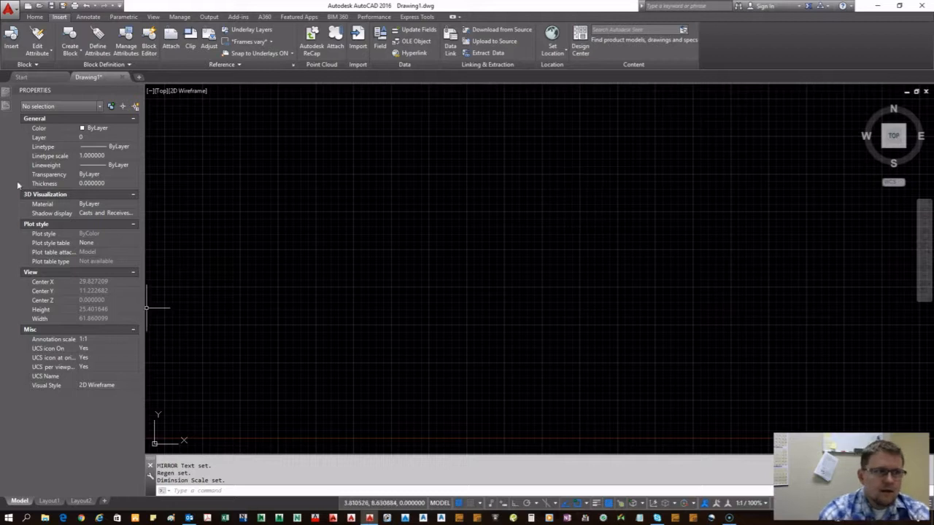
Undock the External References and Properties palettes so both float over the drawing area, and expand External References.
{"action": "mouse_move", "coordinate": [4, 98]}
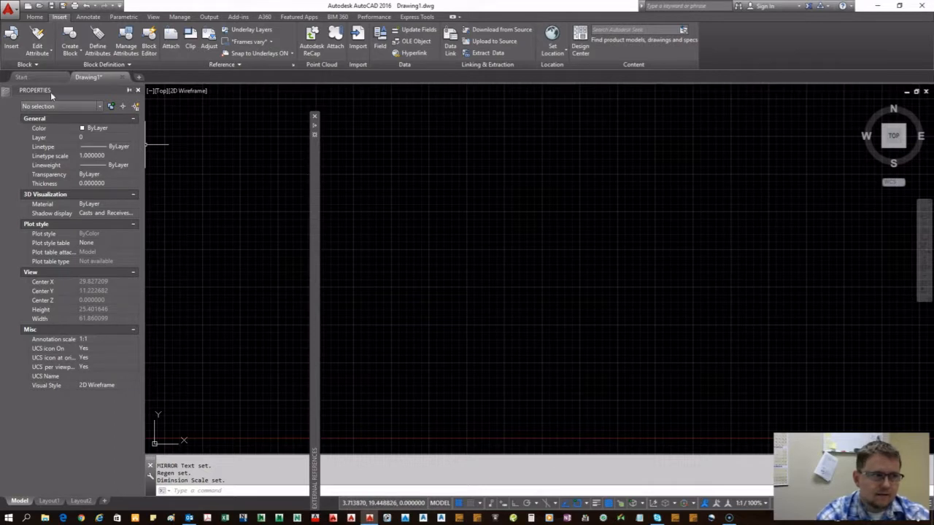
{"action": "left_click_drag", "start_coordinate": [50, 91], "coordinate": [555, 122]}
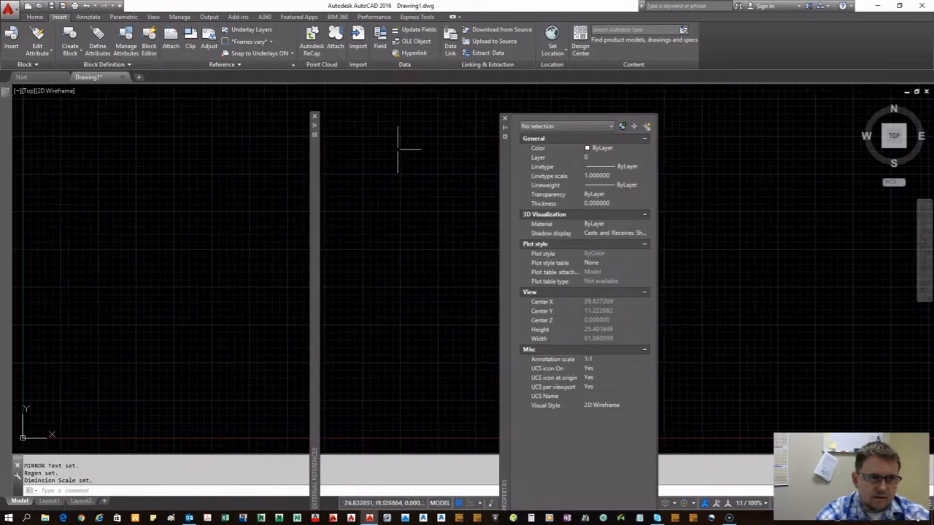
{"action": "mouse_move", "coordinate": [315, 128]}
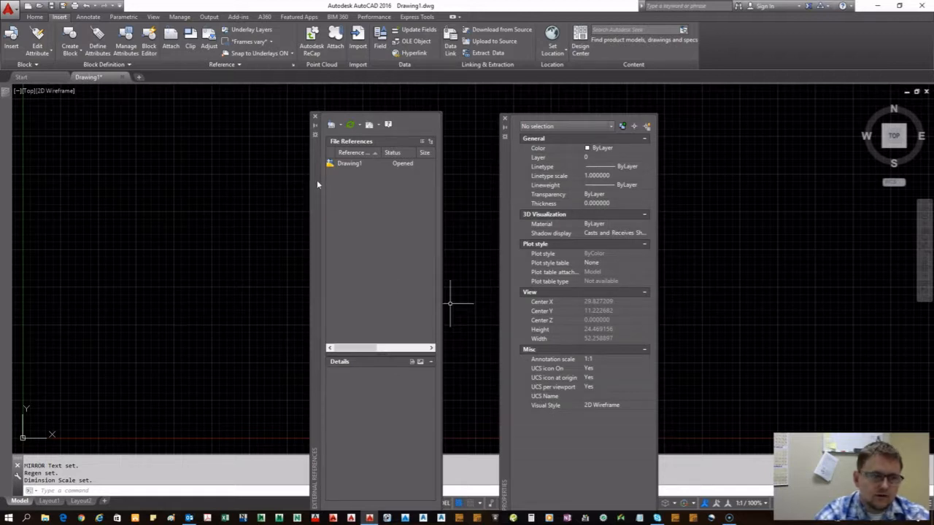
Switch the External References and Properties palettes off and back on to demonstrate their visibility controls.
{"action": "left_click", "coordinate": [153, 17]}
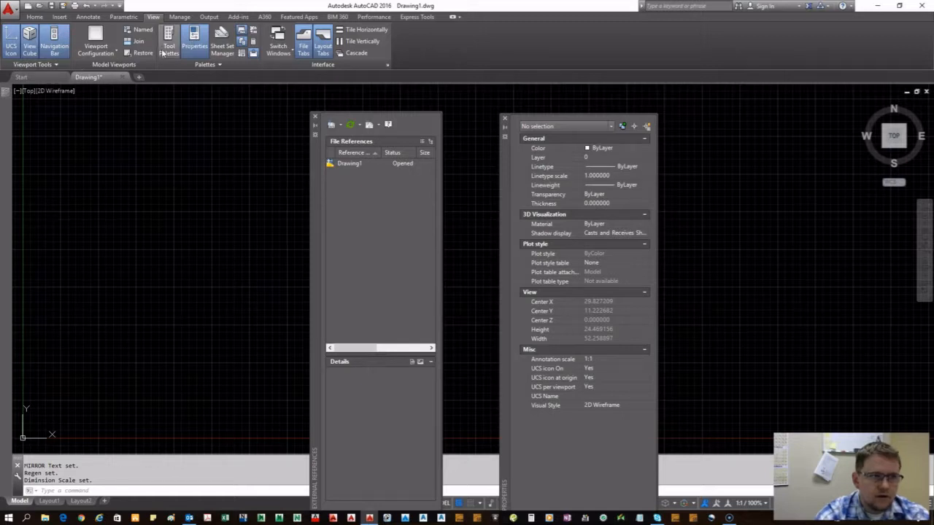
{"action": "left_click", "coordinate": [254, 54]}
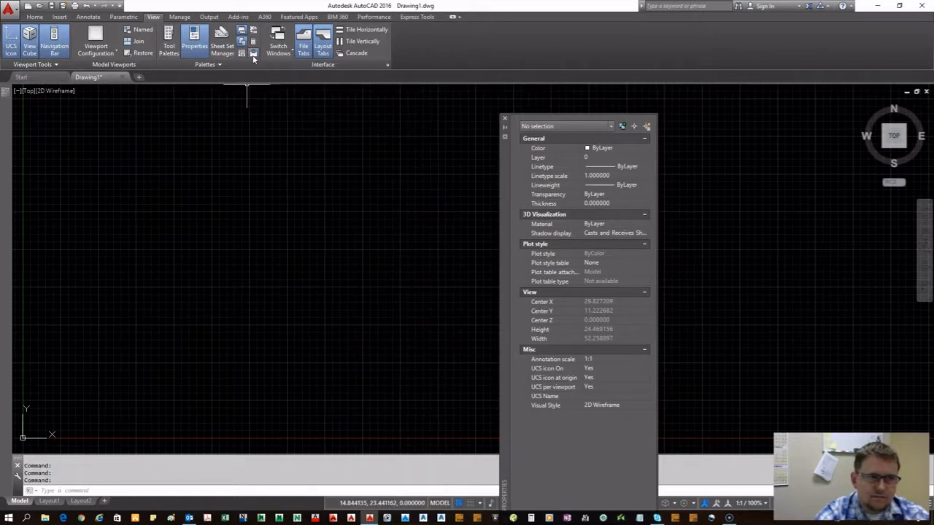
{"action": "left_click", "coordinate": [253, 54]}
{"action": "left_click", "coordinate": [253, 54]}
{"action": "left_click", "coordinate": [253, 54]}
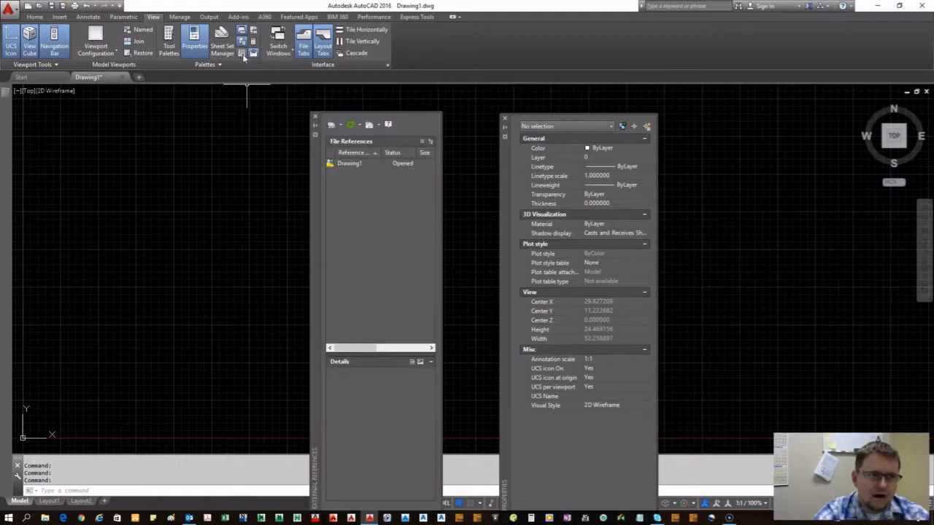
{"action": "left_click", "coordinate": [191, 47]}
{"action": "left_click", "coordinate": [191, 47]}
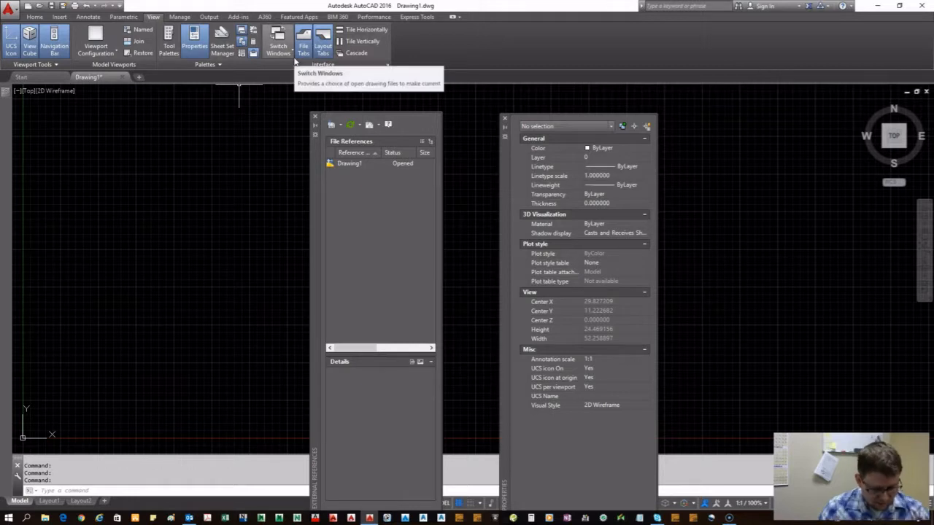
Open the Layer Properties Manager with the LAYER command and float it over the drawing area.
{"action": "type", "text": "layer"}
{"action": "key", "text": "Return"}
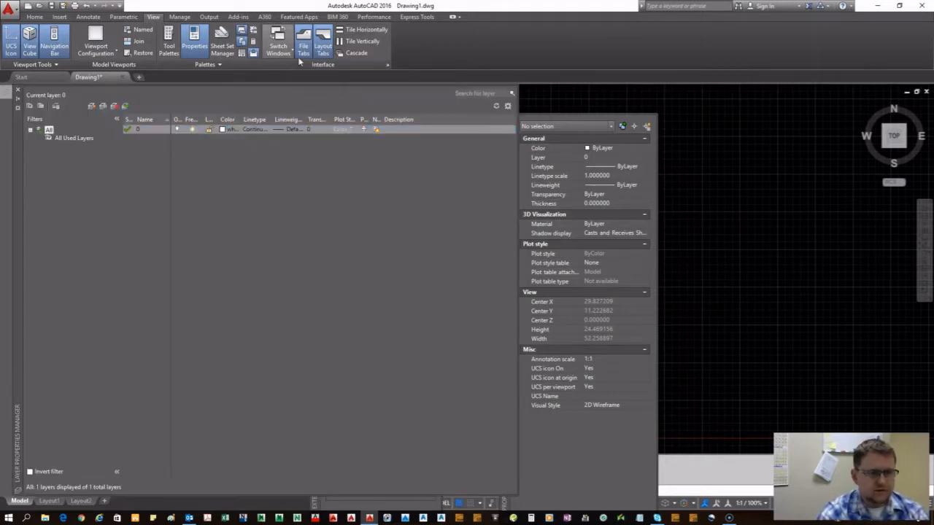
{"action": "mouse_move", "coordinate": [14, 188]}
{"action": "left_mouse_down"}
{"action": "mouse_move", "coordinate": [58, 185]}
{"action": "mouse_move", "coordinate": [158, 223]}
{"action": "mouse_move", "coordinate": [454, 260]}
{"action": "mouse_move", "coordinate": [282, 289]}
{"action": "left_mouse_up"}
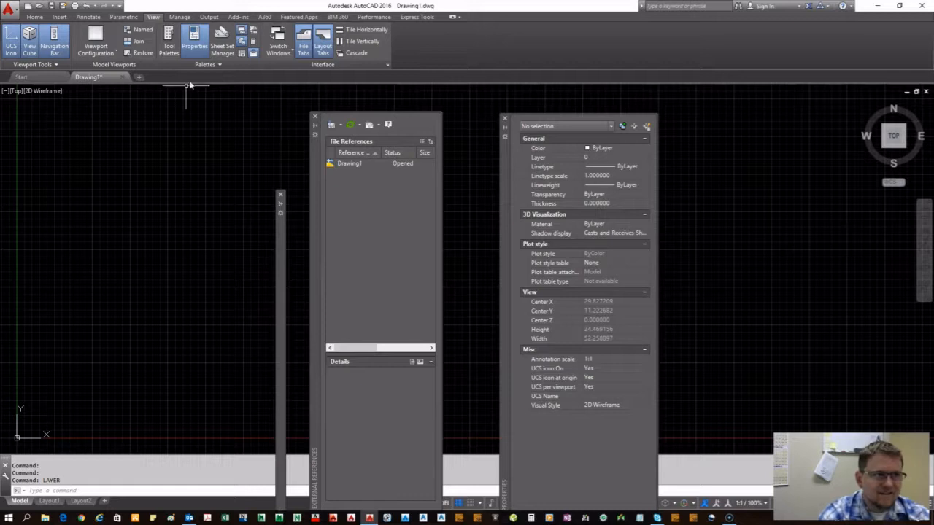
{"action": "mouse_move", "coordinate": [281, 270]}
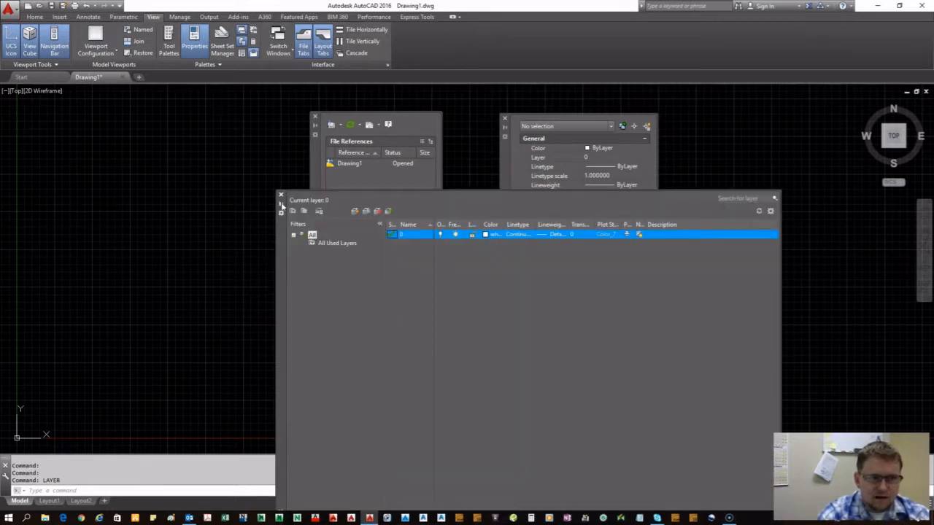
{"action": "left_click_drag", "start_coordinate": [284, 265], "coordinate": [70, 220]}
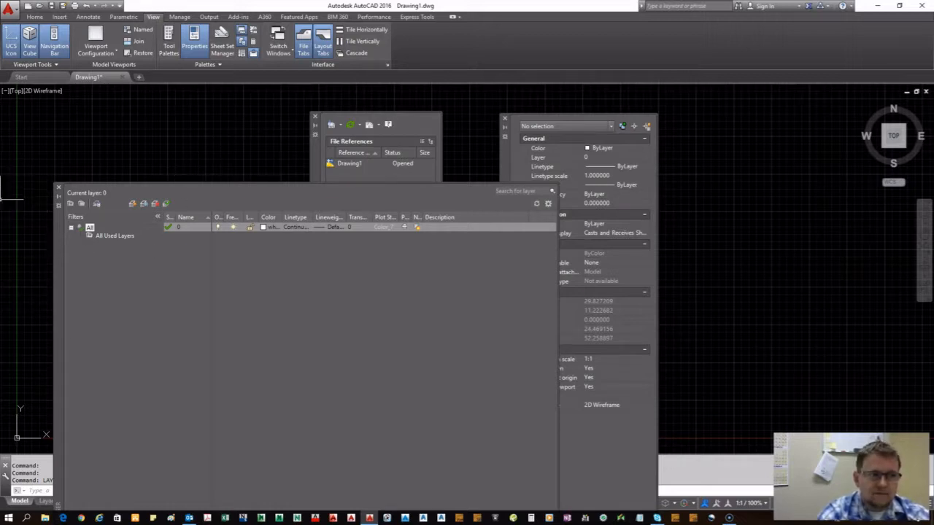
{"action": "left_click_drag", "start_coordinate": [63, 267], "coordinate": [213, 188]}
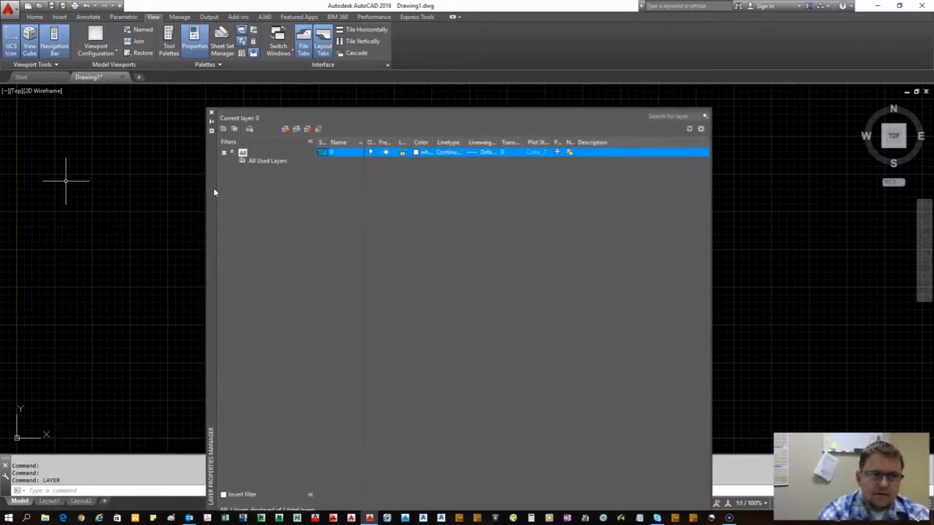
Anchor the Layer Properties Manager, External References and Properties palettes along the left edge of the drawing area.
{"action": "right_click", "coordinate": [213, 185]}
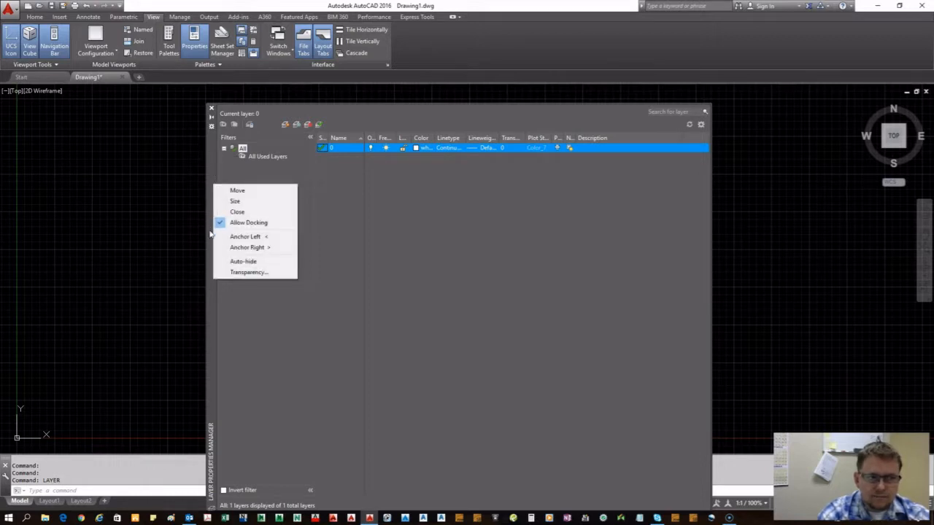
{"action": "left_click", "coordinate": [276, 243]}
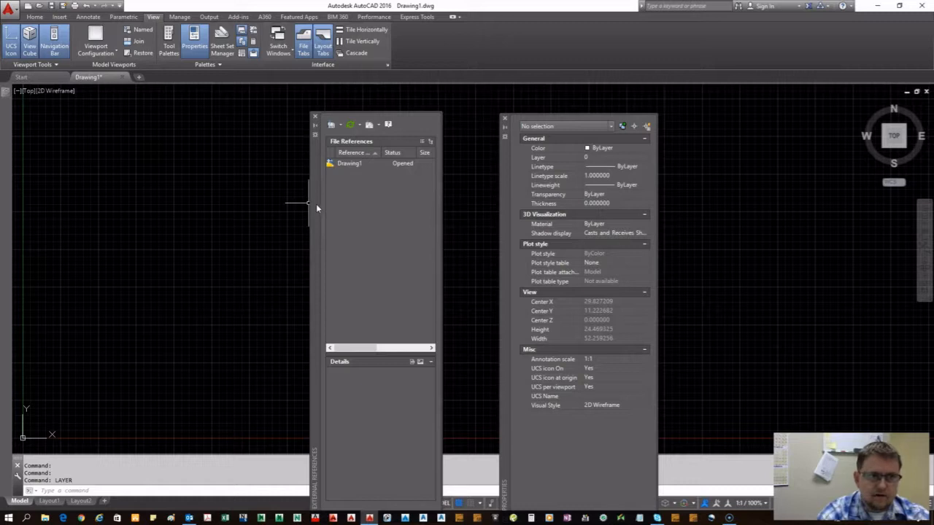
{"action": "right_click", "coordinate": [314, 207]}
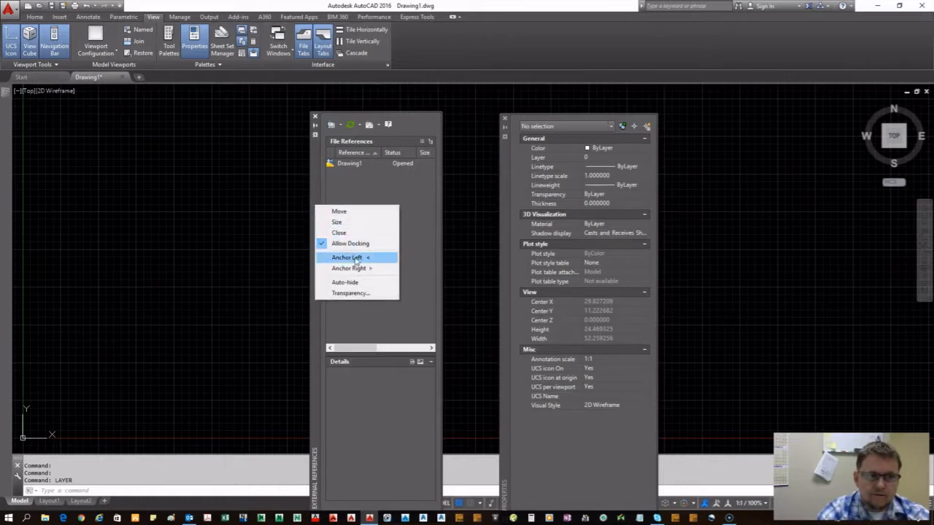
{"action": "left_click", "coordinate": [354, 259]}
{"action": "right_click", "coordinate": [505, 207]}
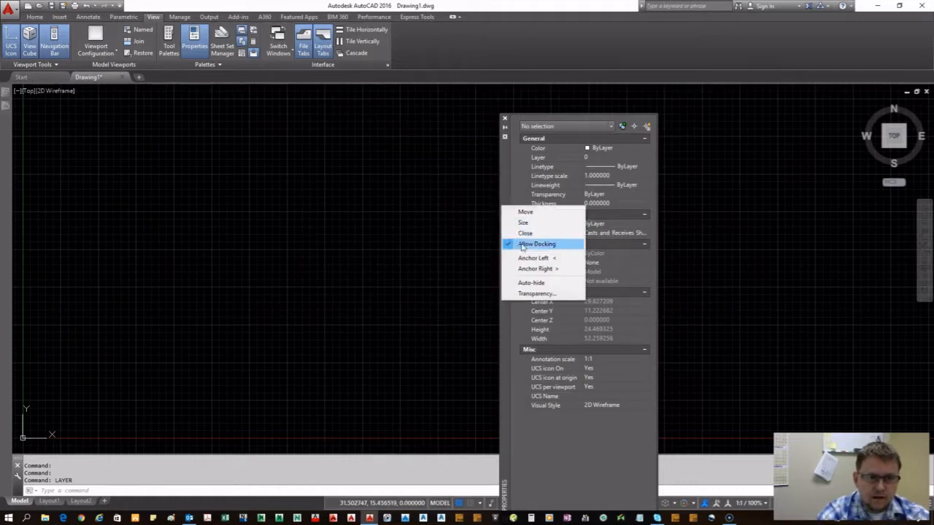
{"action": "left_click", "coordinate": [526, 259]}
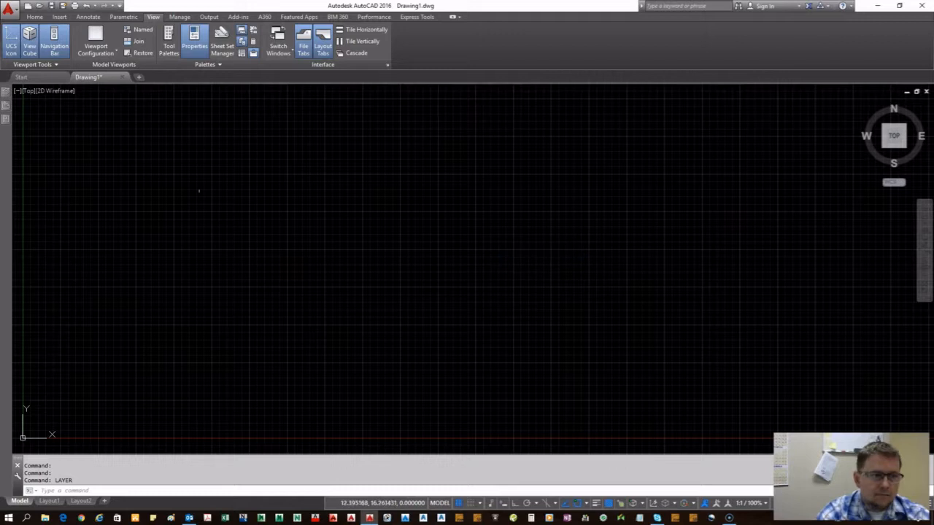
Display the anchored palettes with text labels instead of icons, and expand the Layer Properties Manager.
{"action": "right_click", "coordinate": [7, 156]}
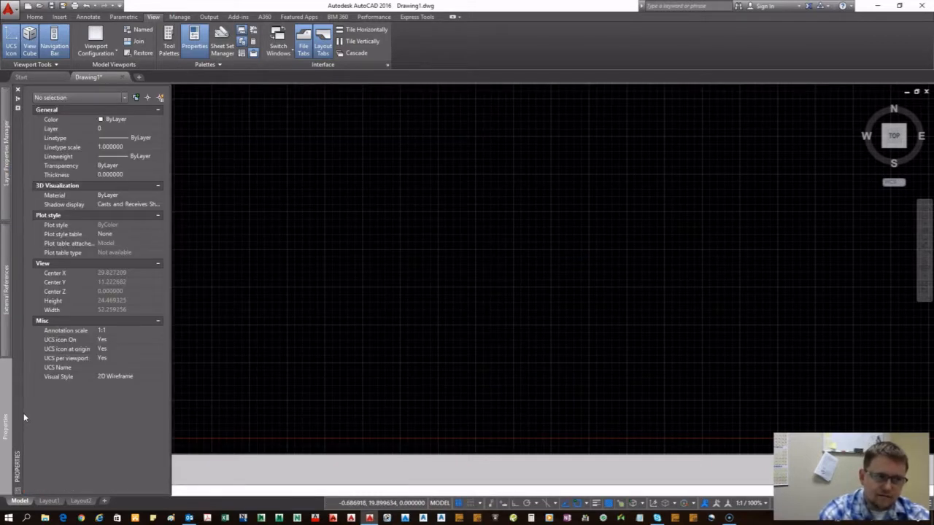
{"action": "mouse_move", "coordinate": [4, 151]}
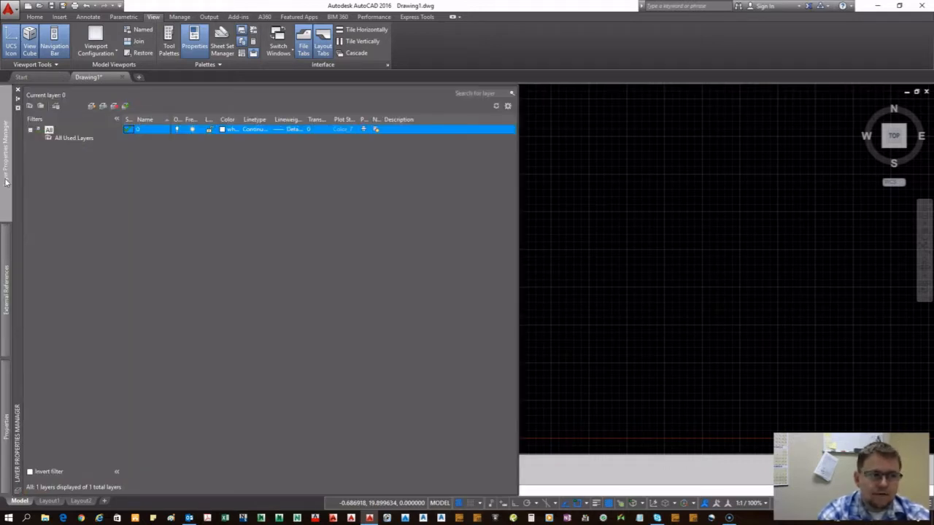
Switch the anchored palettes from text labels back to icon-only display.
{"action": "right_click", "coordinate": [6, 182]}
{"action": "left_click", "coordinate": [46, 186]}
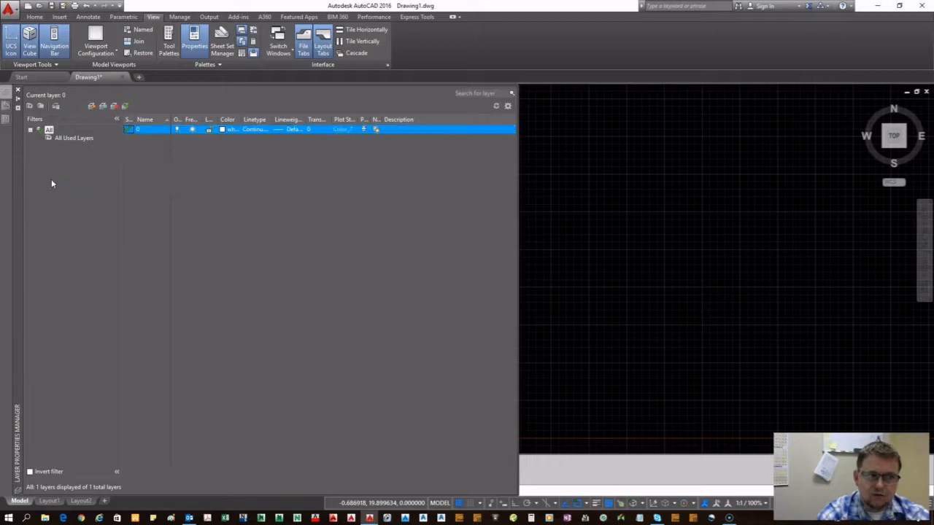
{"action": "mouse_move", "coordinate": [6, 111]}
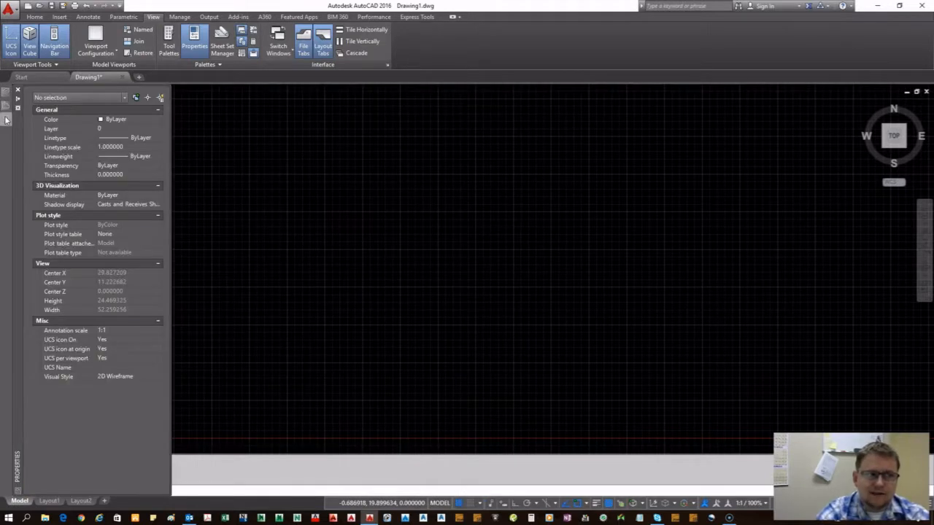
Narrow the anchored Layer Properties Manager and shrink its Filters pane to make more room for the layer list.
{"action": "mouse_move", "coordinate": [6, 94]}
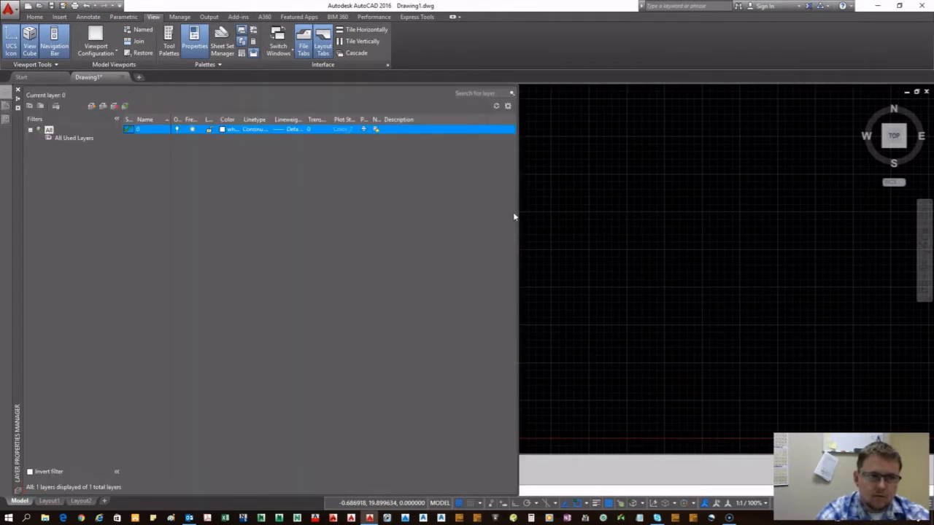
{"action": "mouse_move", "coordinate": [517, 212]}
{"action": "left_mouse_down"}
{"action": "mouse_move", "coordinate": [367, 195]}
{"action": "mouse_move", "coordinate": [422, 200]}
{"action": "left_mouse_up"}
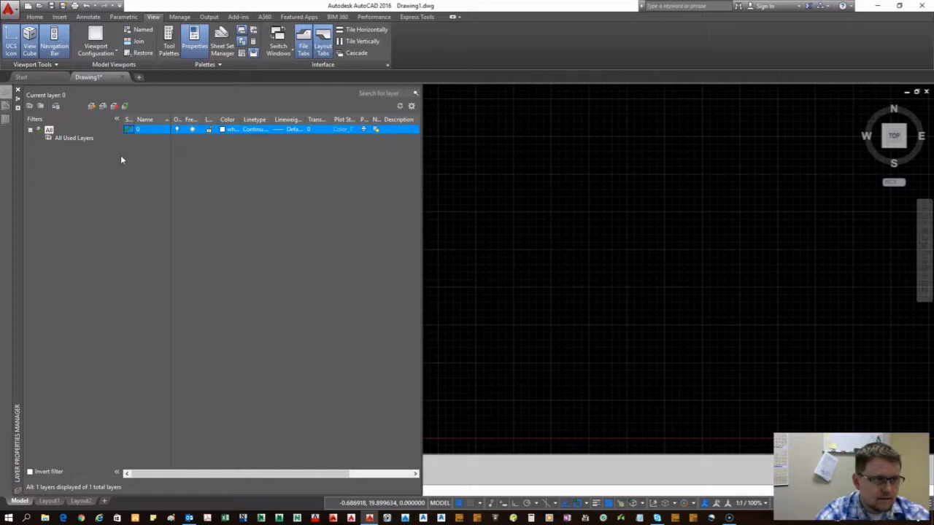
{"action": "left_click_drag", "start_coordinate": [120, 155], "coordinate": [100, 152]}
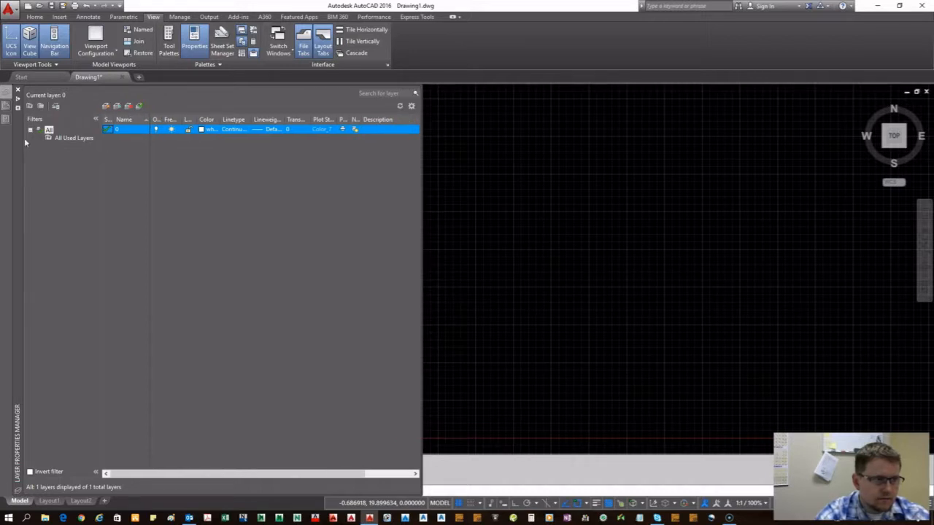
Widen the anchored External References palette and the Properties palette, and return to the drawing area.
{"action": "left_click", "coordinate": [6, 107]}
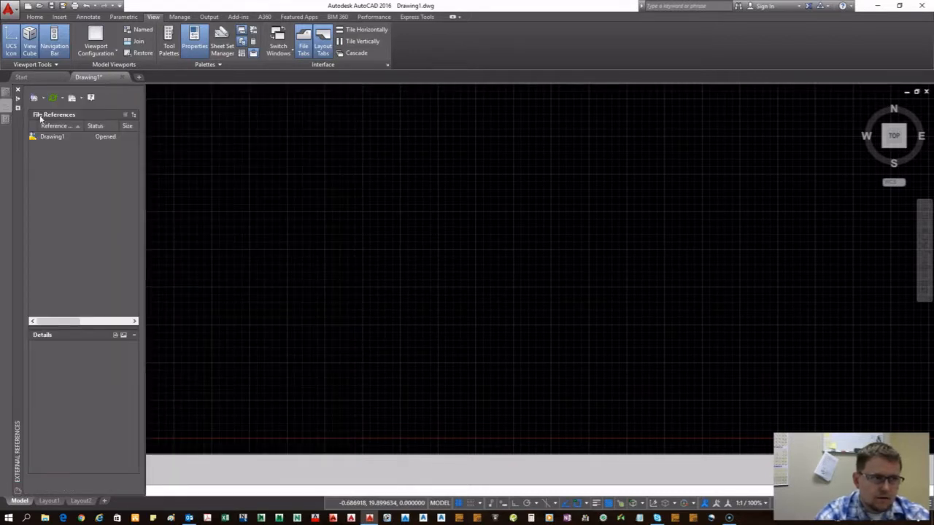
{"action": "left_click_drag", "start_coordinate": [146, 137], "coordinate": [238, 145]}
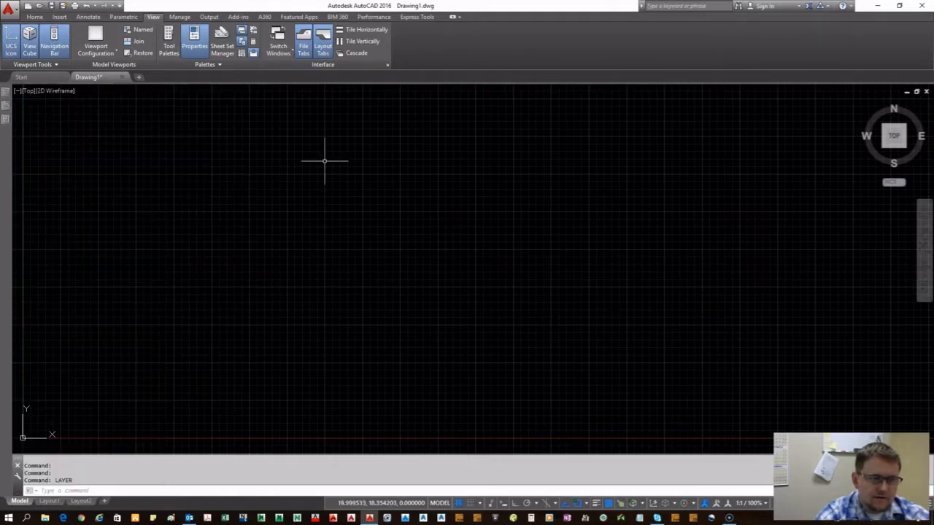
{"action": "mouse_move", "coordinate": [8, 107]}
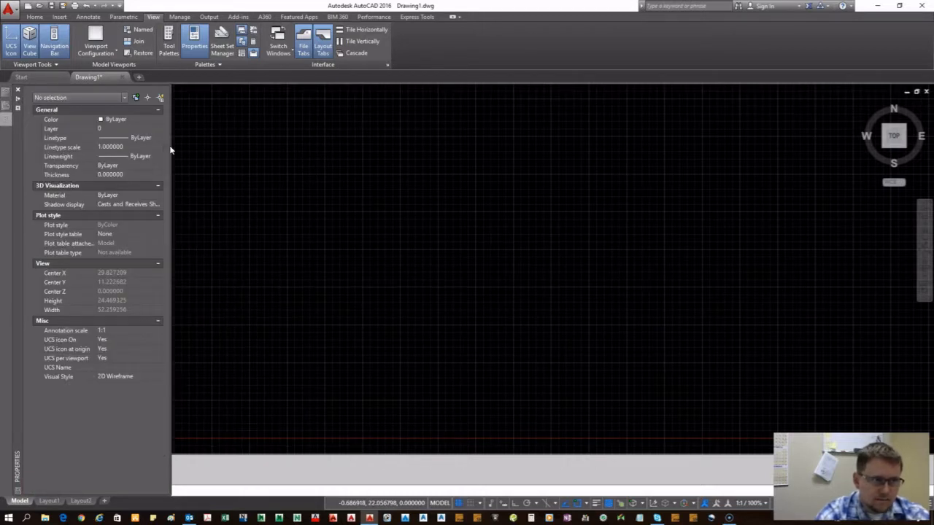
{"action": "left_click_drag", "start_coordinate": [171, 149], "coordinate": [211, 152]}
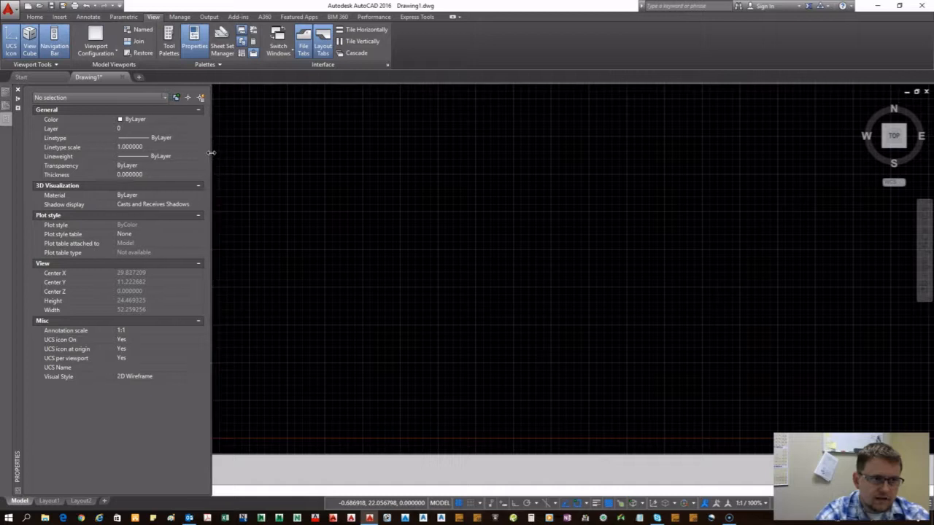
{"action": "left_click", "coordinate": [334, 180]}
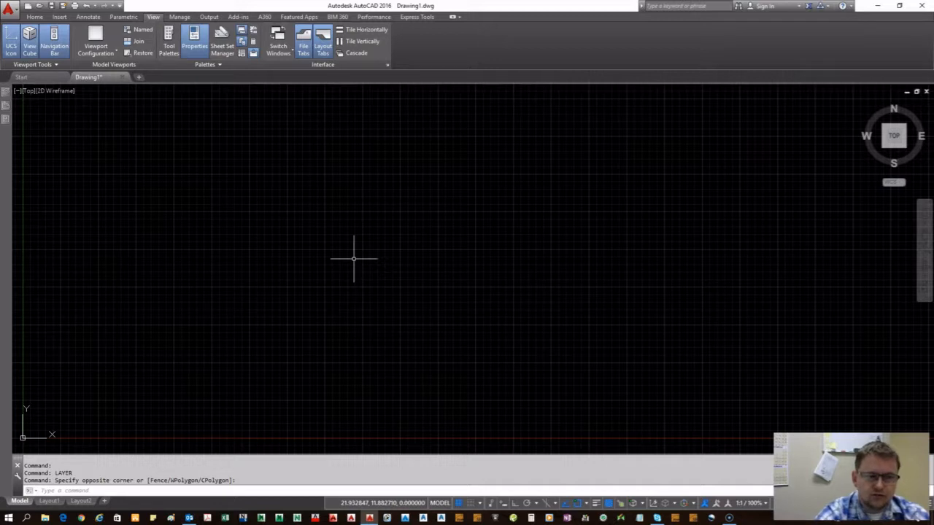
View the paper-space sheets Layout1 and Layout2, and return to Layout1.
{"action": "left_click", "coordinate": [49, 502]}
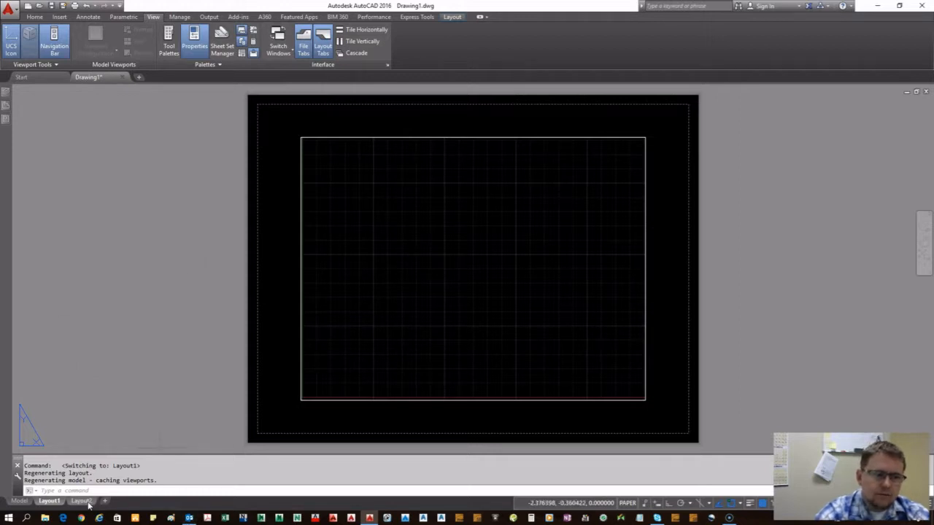
{"action": "left_click", "coordinate": [82, 502]}
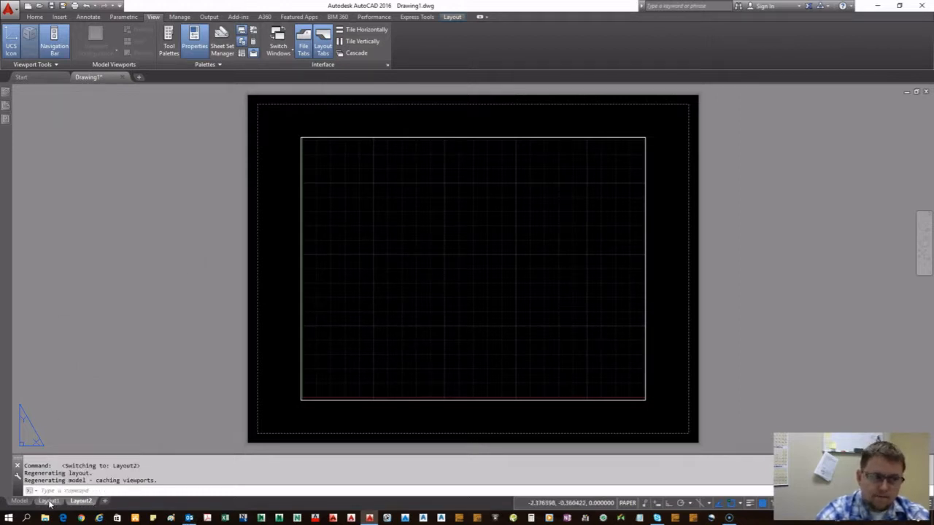
{"action": "left_click", "coordinate": [46, 502]}
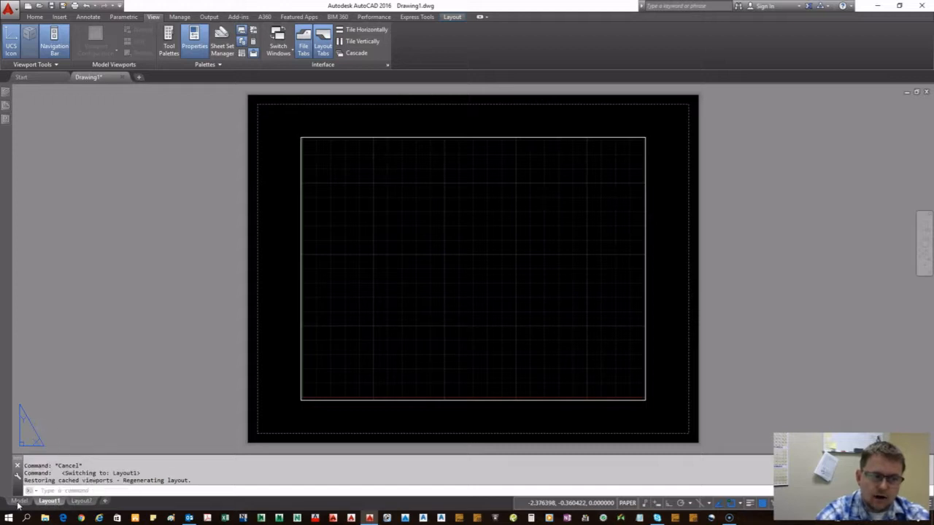
Delete Layout2 from the drawing and confirm its permanent removal.
{"action": "right_click", "coordinate": [80, 501]}
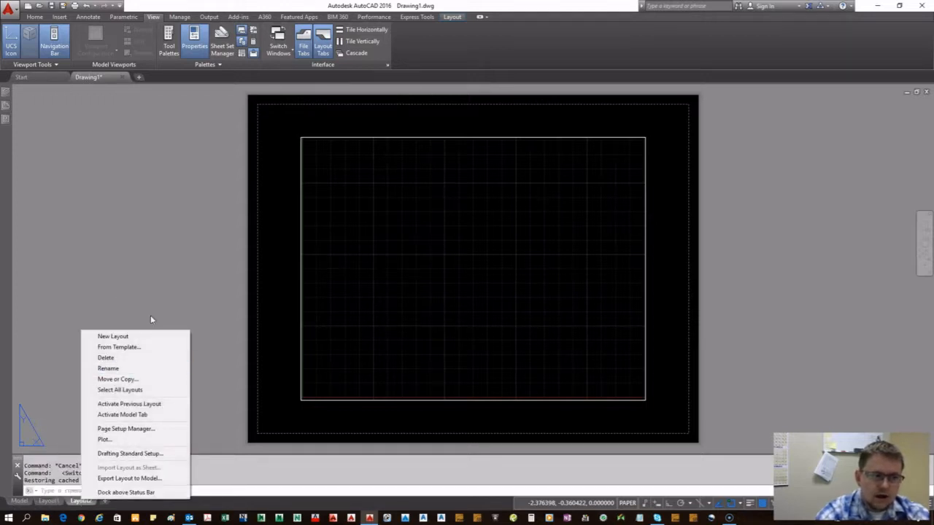
{"action": "left_click", "coordinate": [127, 358]}
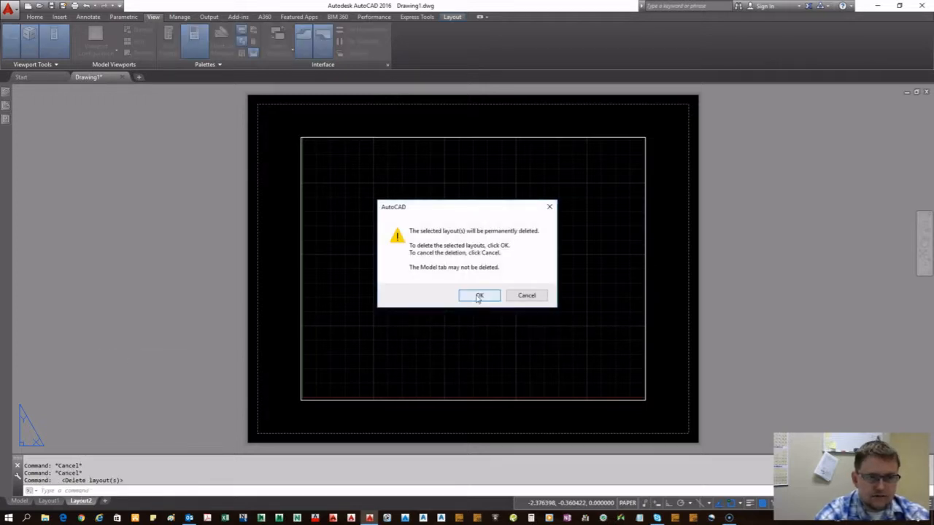
{"action": "left_click", "coordinate": [479, 296]}
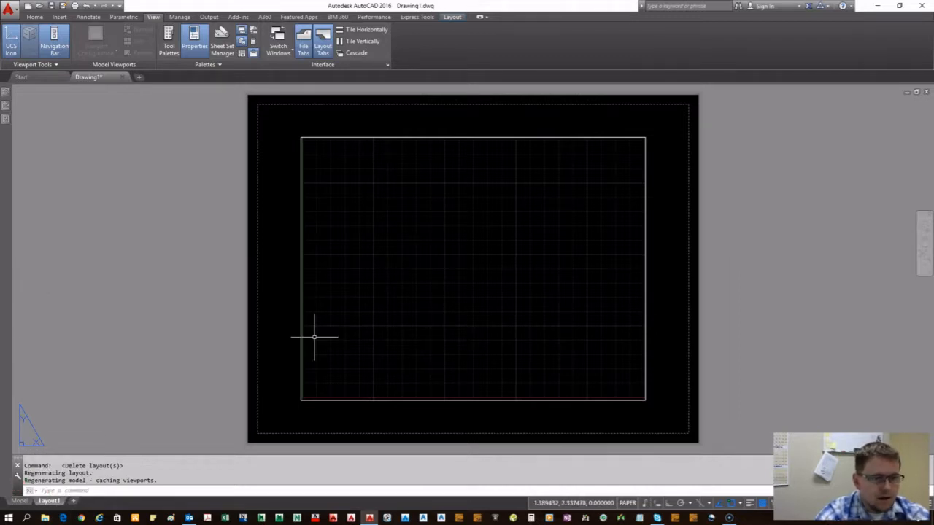
Erase the default viewport from the Layout1 sheet.
{"action": "scroll", "coordinate": [250, 314], "scroll_direction": "down", "scroll_amount": 2}
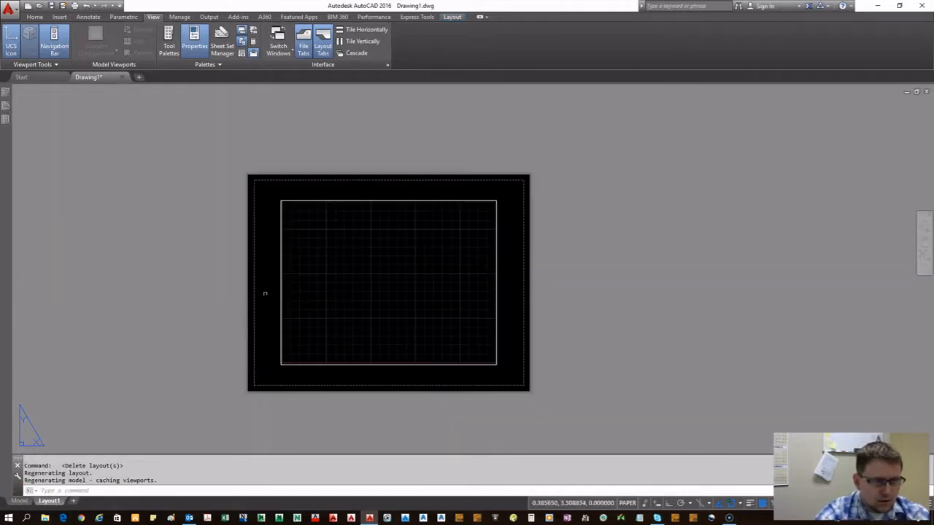
{"action": "left_click", "coordinate": [327, 200]}
{"action": "key", "text": "Delete"}
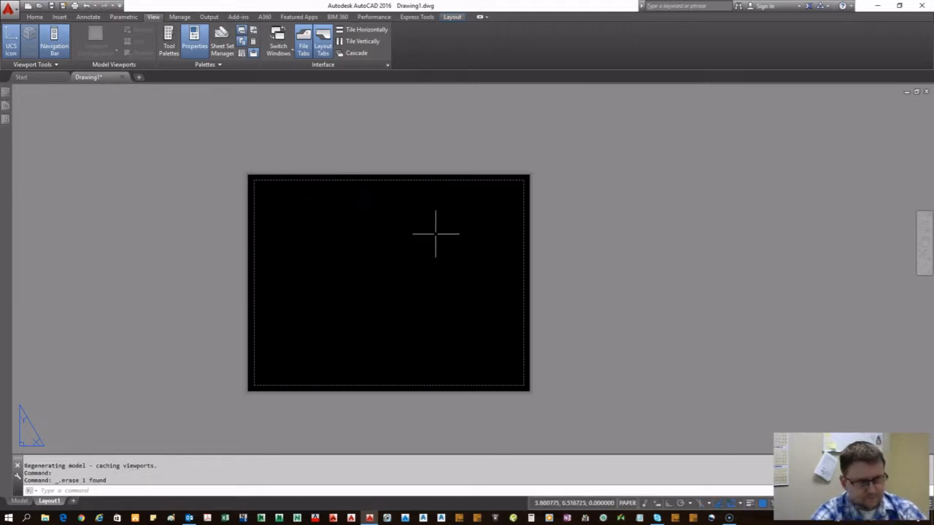
Begin a polyline just inside the upper-left corner of the Layout1 sheet with Ortho turned on.
{"action": "type", "text": "pl"}
{"action": "key", "text": "Return"}
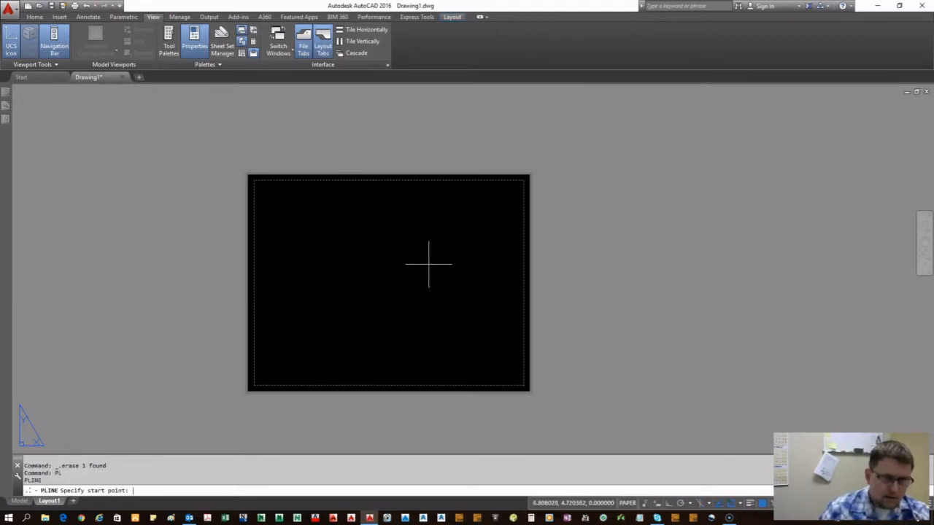
{"action": "left_click", "coordinate": [267, 191]}
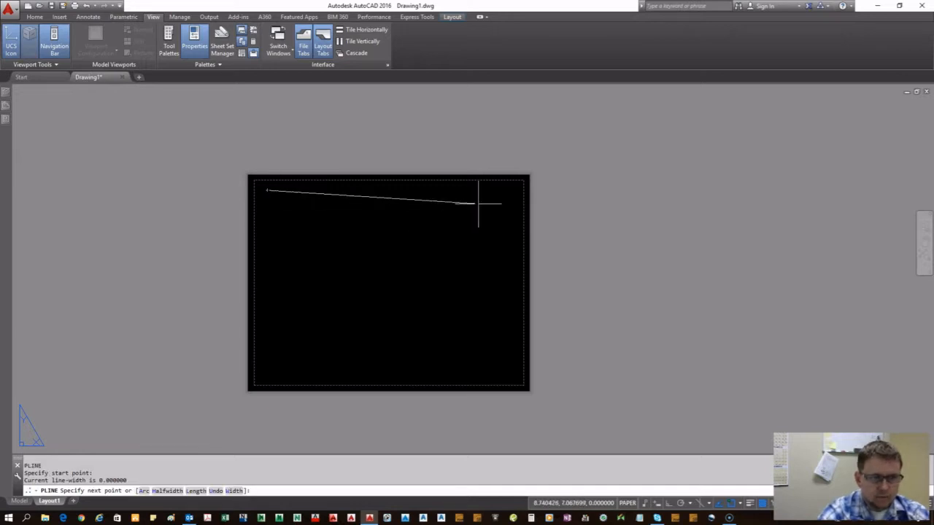
{"action": "key", "text": "F8"}
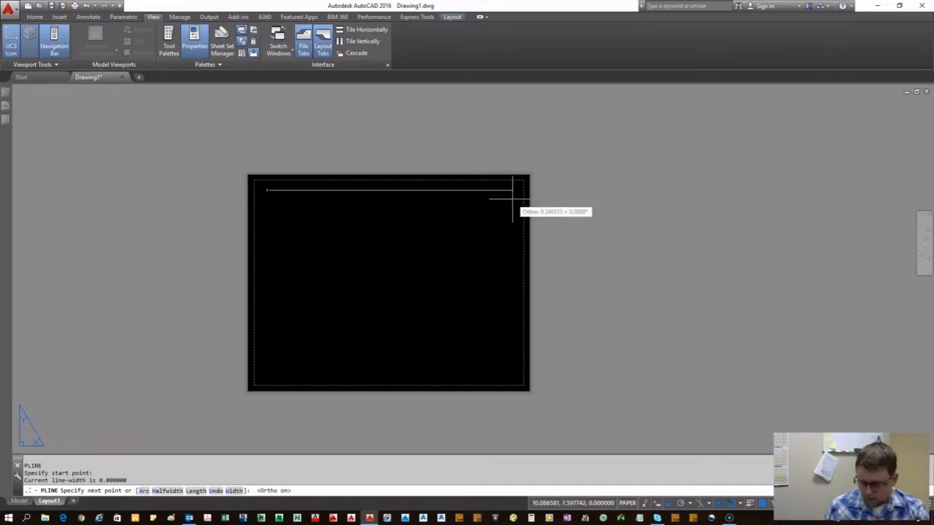
{"action": "key", "text": "Return"}
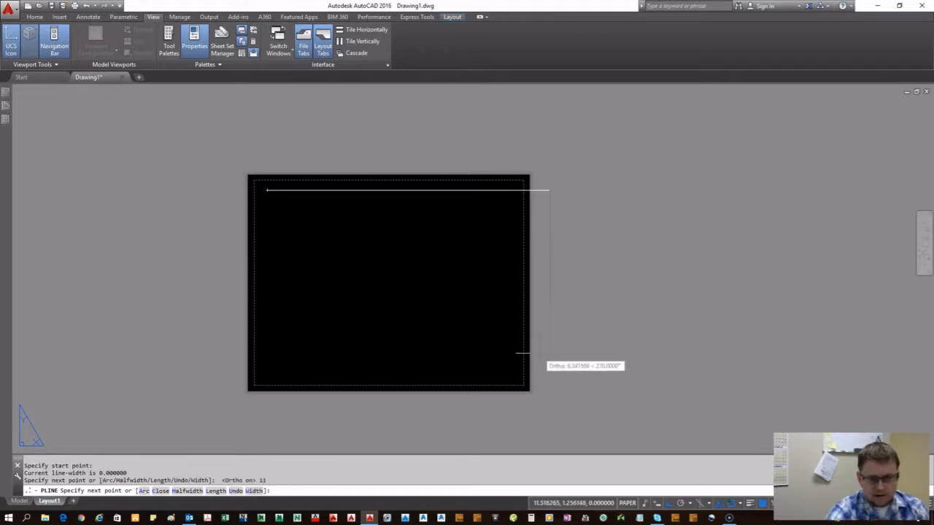
{"action": "type", "text": "17"}
{"action": "key", "text": "Return"}
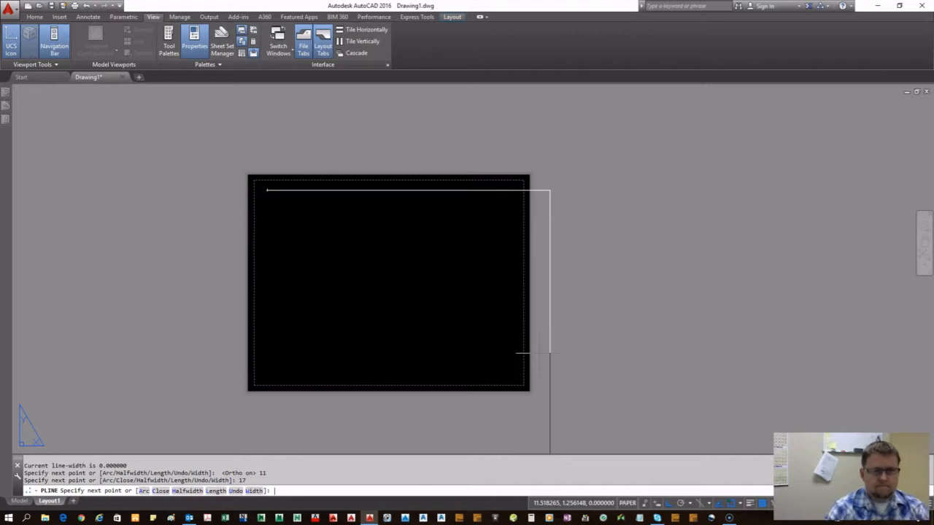
{"action": "scroll", "coordinate": [550, 344], "scroll_direction": "down", "scroll_amount": 4}
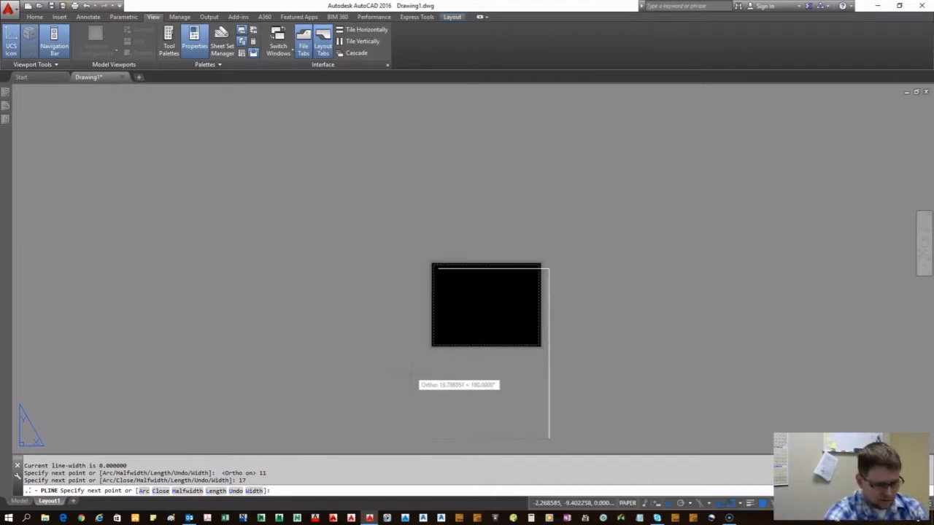
{"action": "key", "text": "ctrl+z"}
{"action": "key", "text": "ctrl+z"}
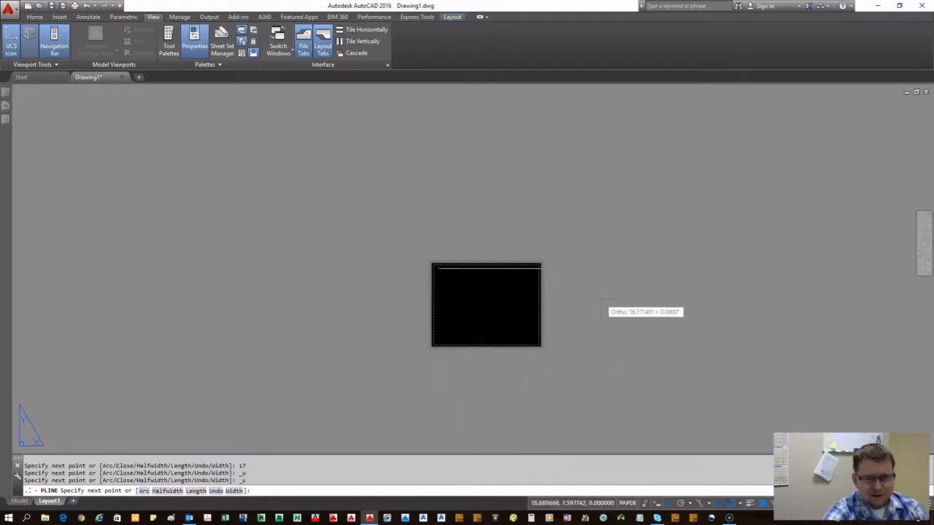
Draw the polyline 17 units right, 11 down and 17 left, and close it into a 17 x 11 rectangle.
{"action": "type", "text": "17"}
{"action": "key", "text": "Return"}
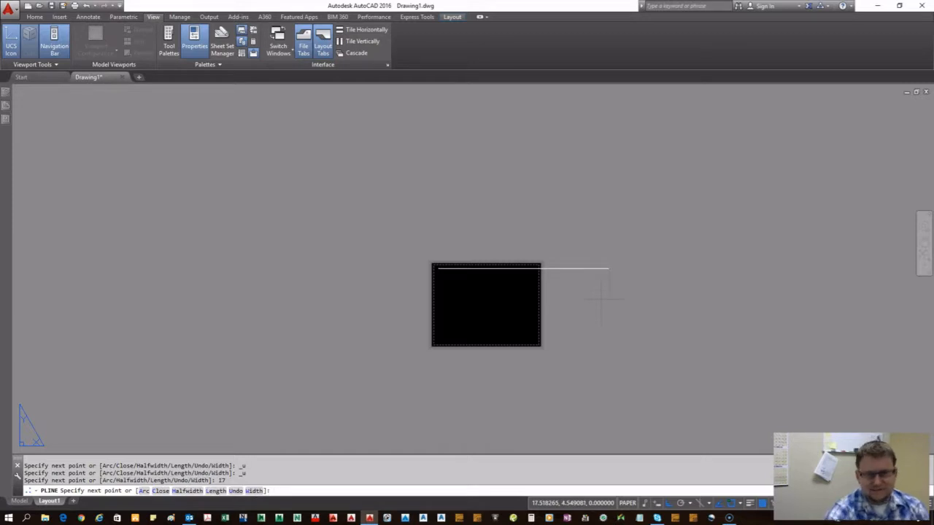
{"action": "type", "text": "11"}
{"action": "key", "text": "Return"}
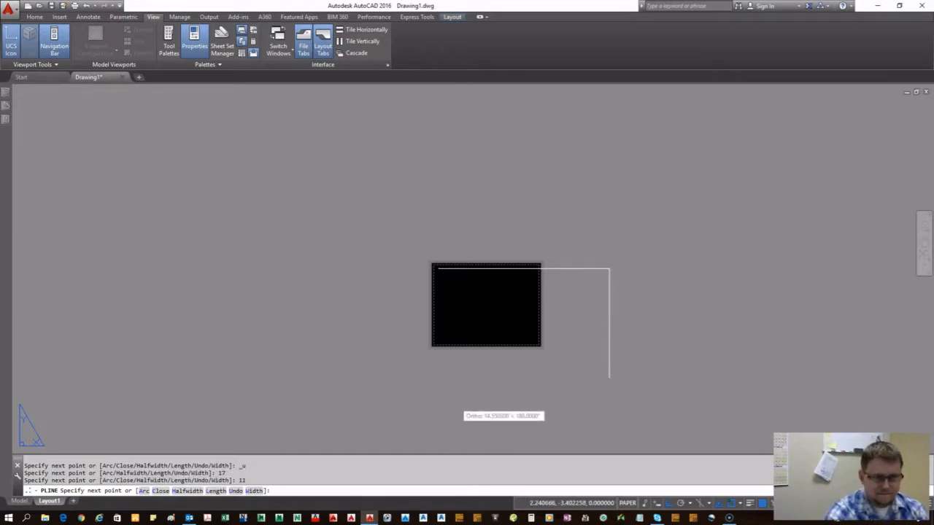
{"action": "type", "text": "17"}
{"action": "key", "text": "Return"}
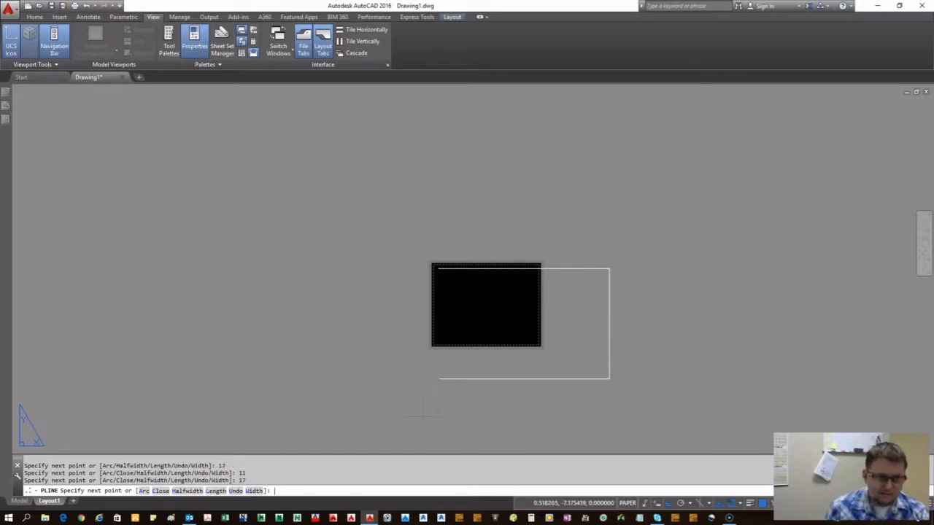
{"action": "type", "text": "c"}
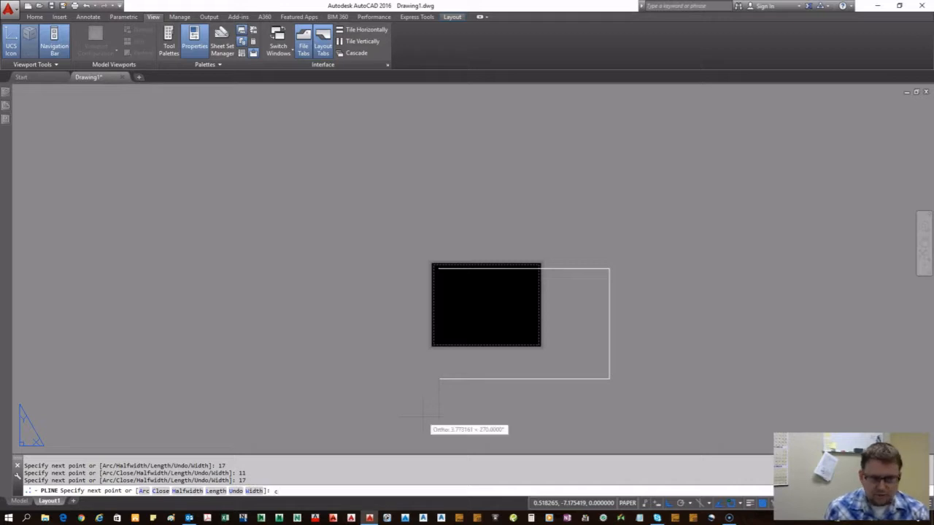
{"action": "key", "text": "Return"}
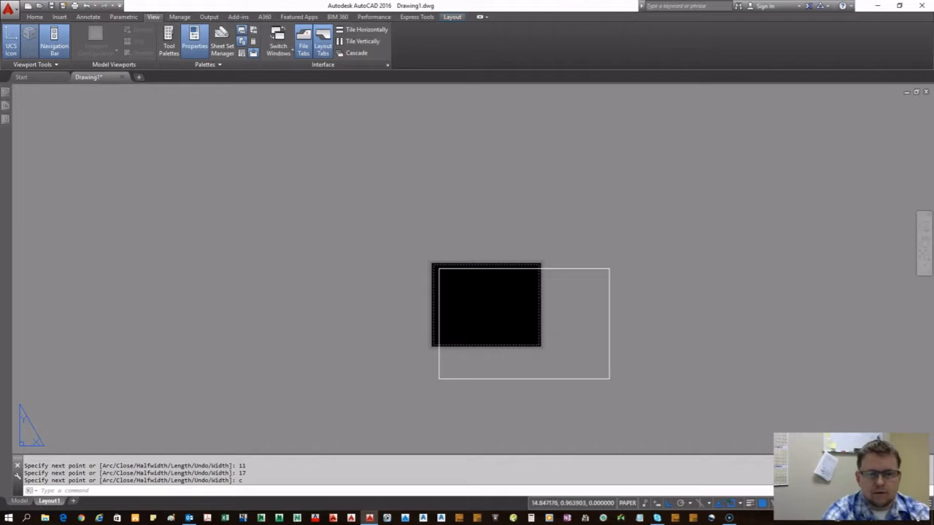
Create a new page setup named 11X17 for Layout1, based on the existing *Layout1* settings.
{"action": "scroll", "coordinate": [515, 372], "scroll_direction": "up", "scroll_amount": 2}
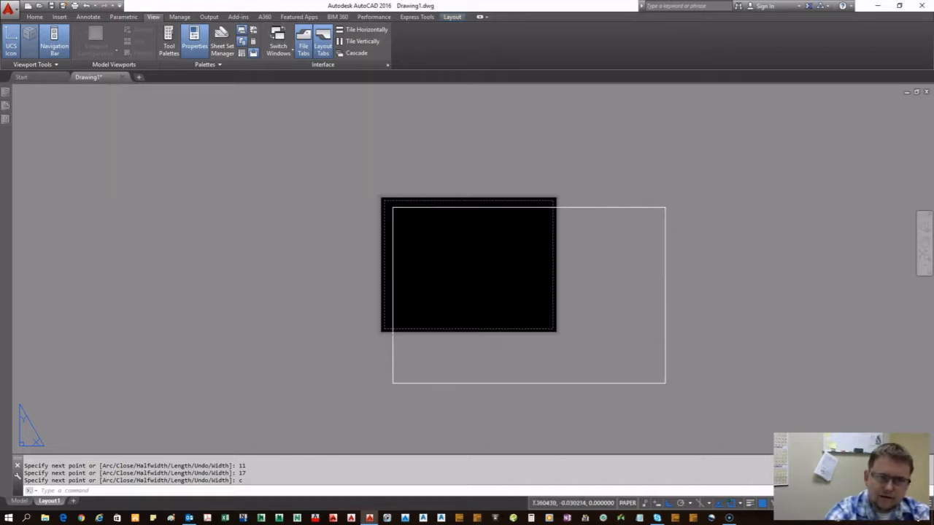
{"action": "scroll", "coordinate": [392, 212], "scroll_direction": "down", "scroll_amount": 2}
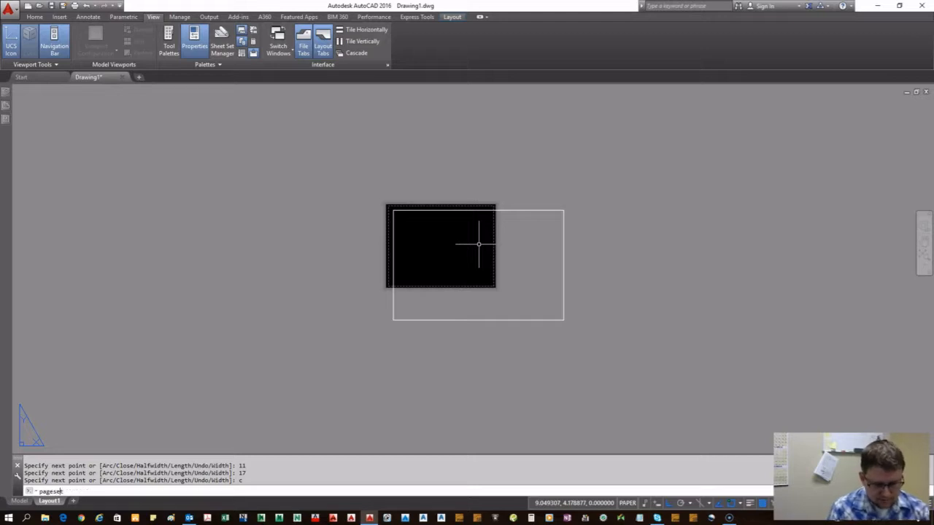
{"action": "type", "text": "p"}
{"action": "key", "text": "Return"}
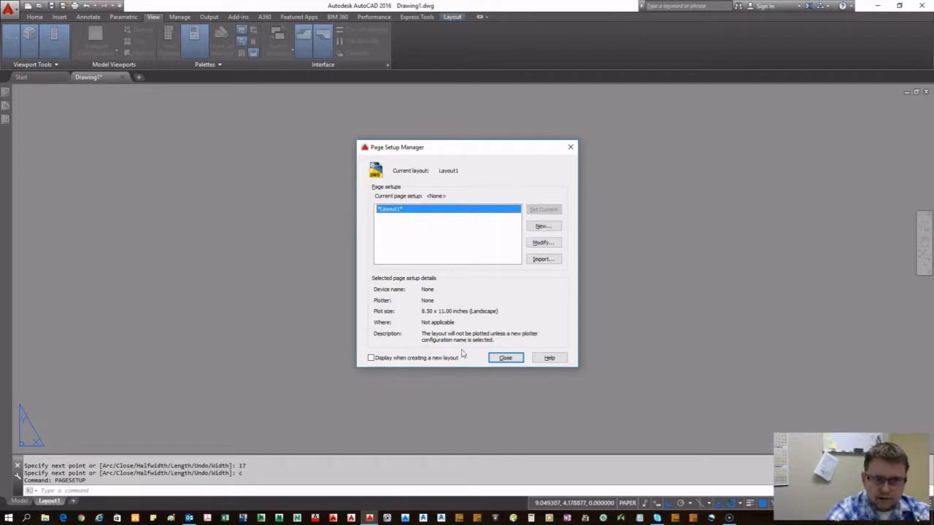
{"action": "left_click", "coordinate": [549, 228]}
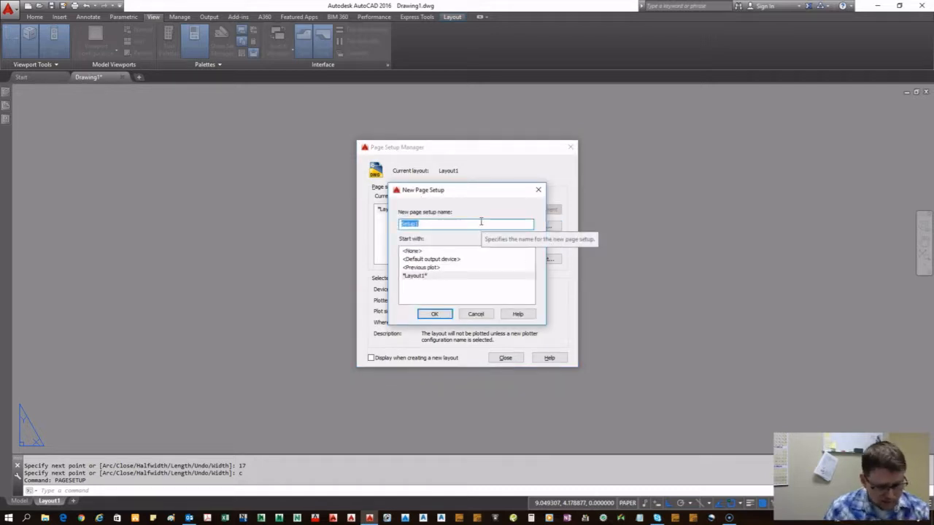
{"action": "type", "text": "11X17"}
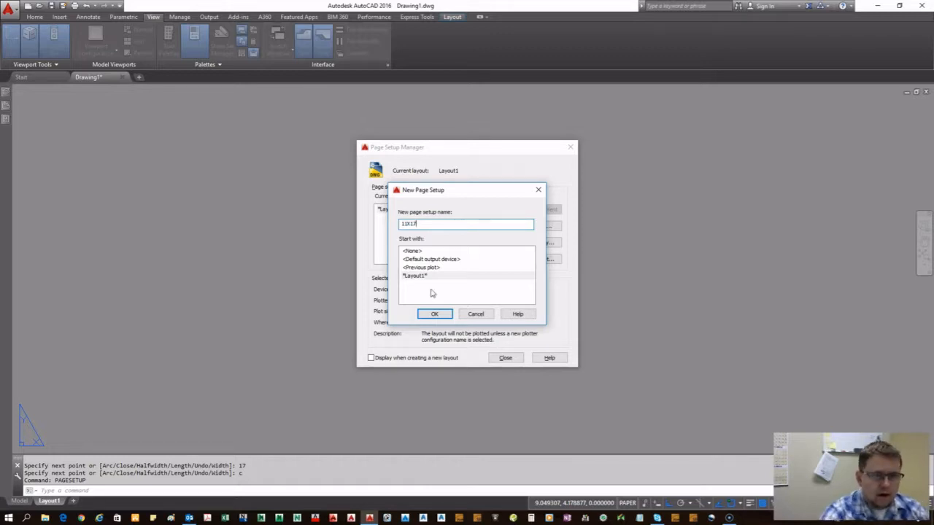
{"action": "left_click", "coordinate": [436, 314]}
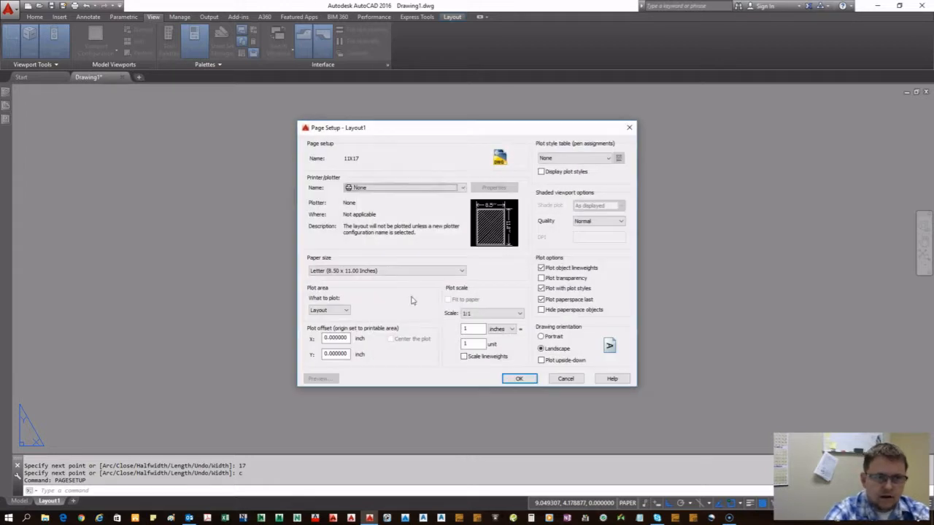
Assign Adobe PDF as the printer for the 11X17 page setup.
{"action": "left_click_drag", "start_coordinate": [350, 124], "coordinate": [491, 117]}
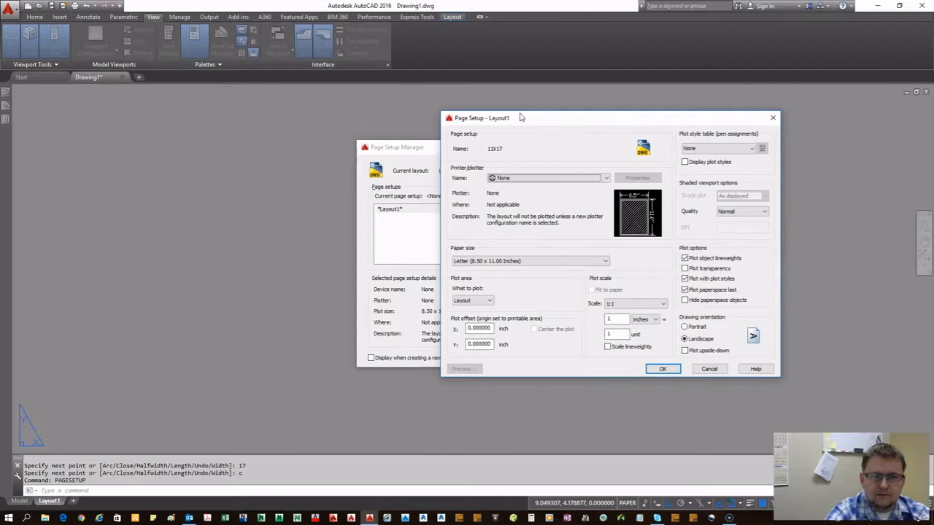
{"action": "left_click", "coordinate": [563, 180]}
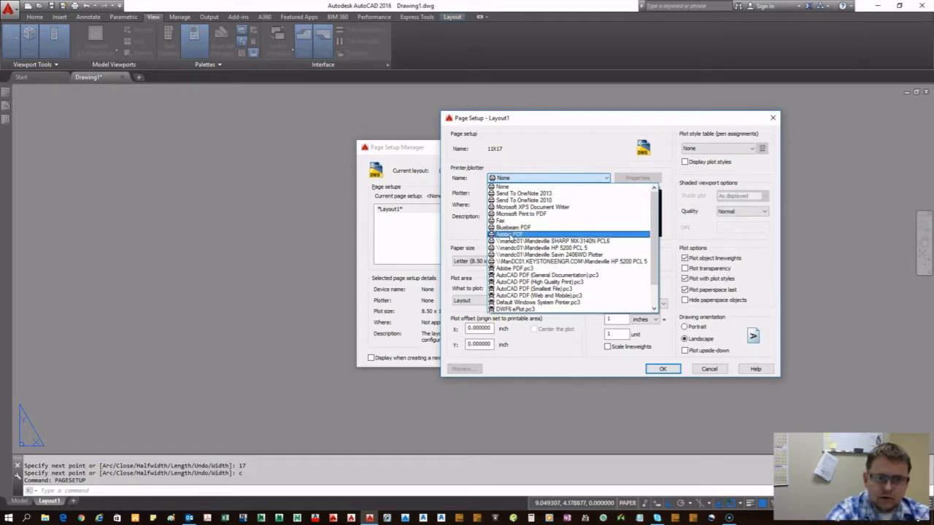
{"action": "left_click", "coordinate": [511, 235]}
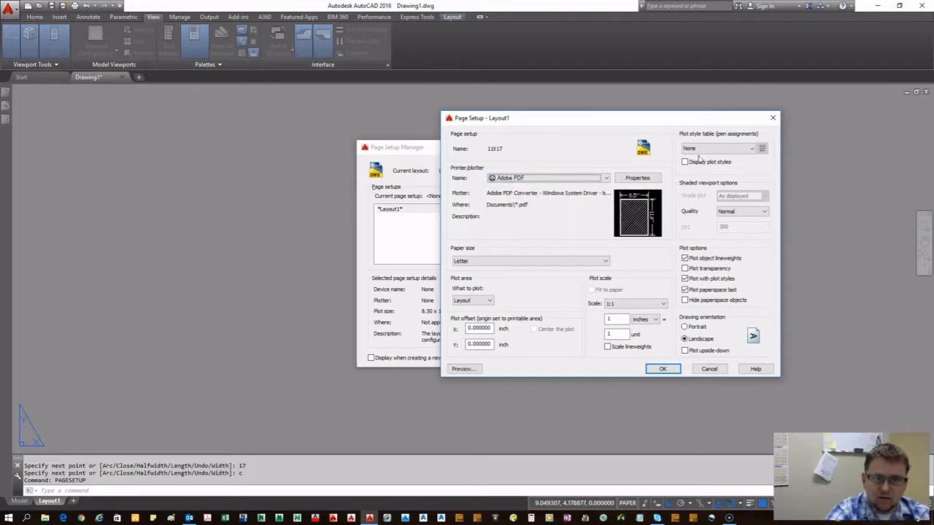
Assign the monochrome.ctb plot style table to the 11X17 page setup.
{"action": "left_click", "coordinate": [722, 149]}
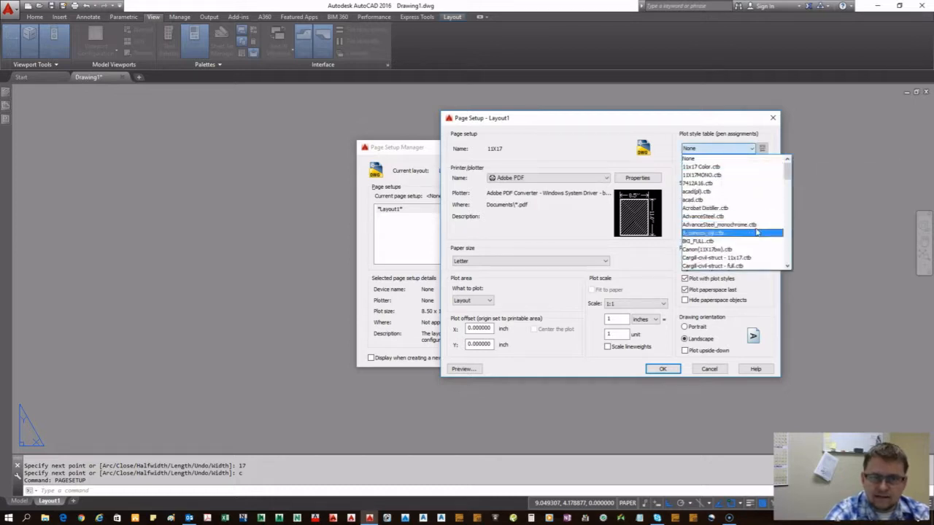
{"action": "left_click_drag", "start_coordinate": [788, 173], "coordinate": [790, 205]}
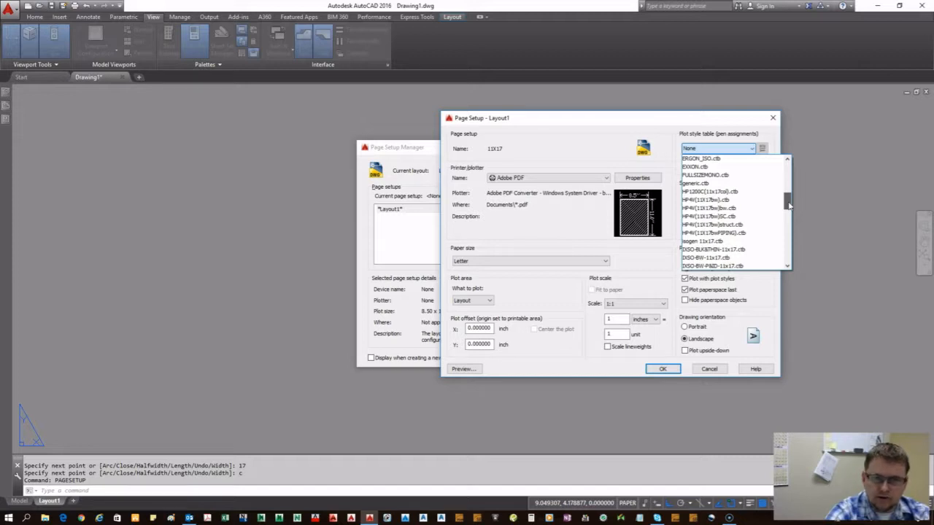
{"action": "left_click_drag", "start_coordinate": [789, 205], "coordinate": [788, 228]}
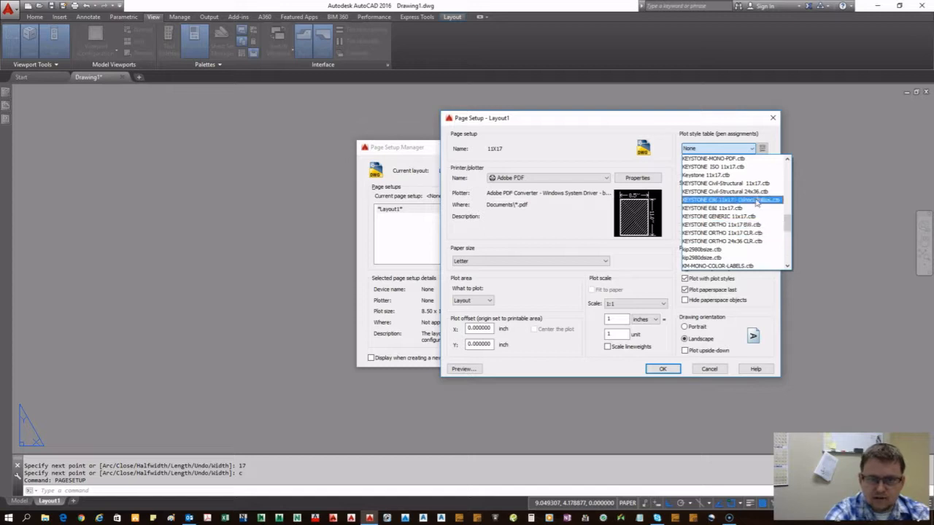
{"action": "scroll", "coordinate": [746, 201], "scroll_direction": "down", "scroll_amount": 2}
{"action": "scroll", "coordinate": [747, 193], "scroll_direction": "up", "scroll_amount": 5}
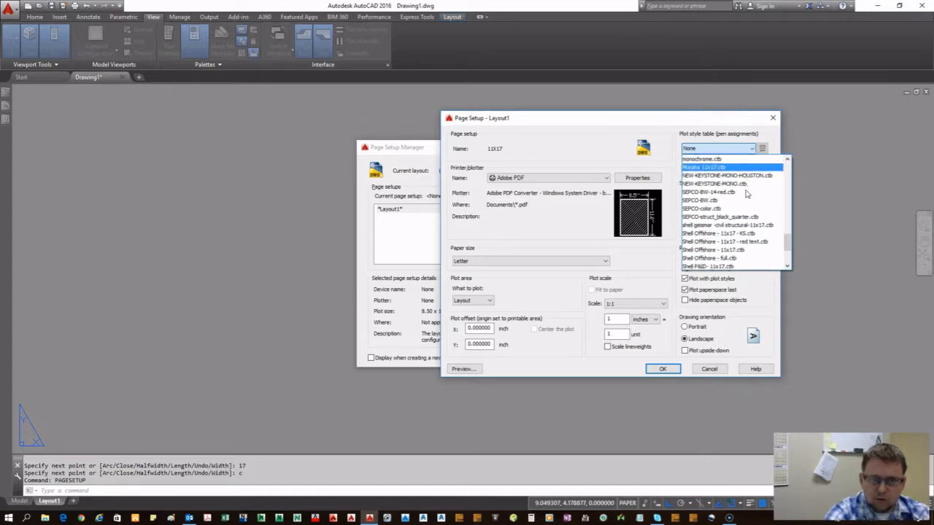
{"action": "scroll", "coordinate": [744, 201], "scroll_direction": "up", "scroll_amount": 1}
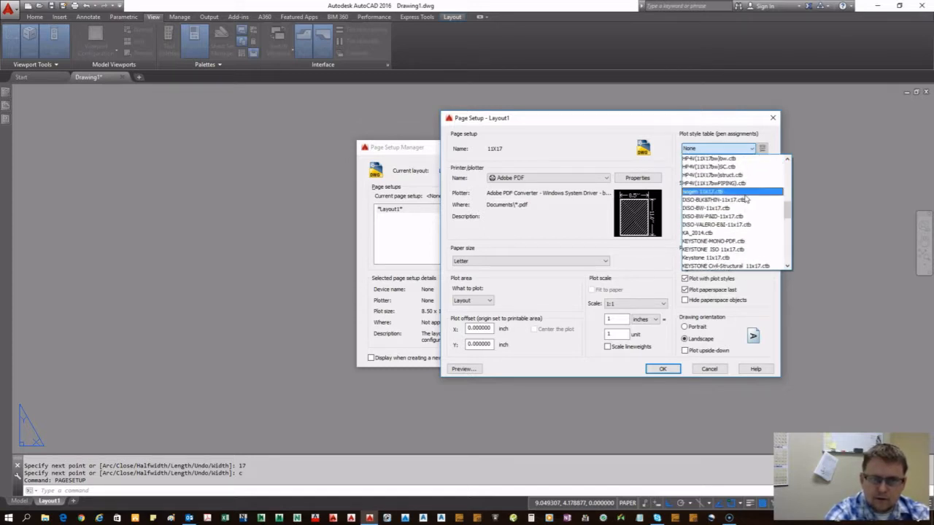
{"action": "scroll", "coordinate": [736, 226], "scroll_direction": "down", "scroll_amount": 5}
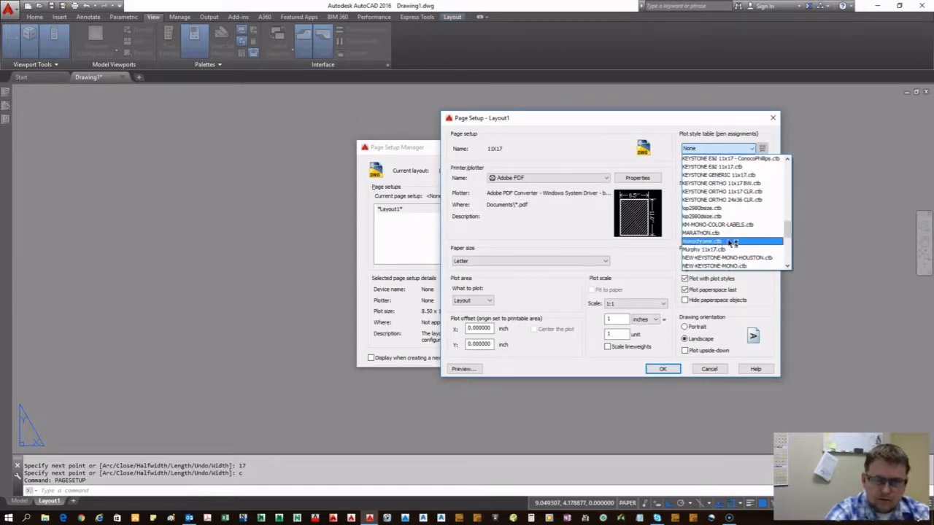
{"action": "left_click", "coordinate": [732, 243]}
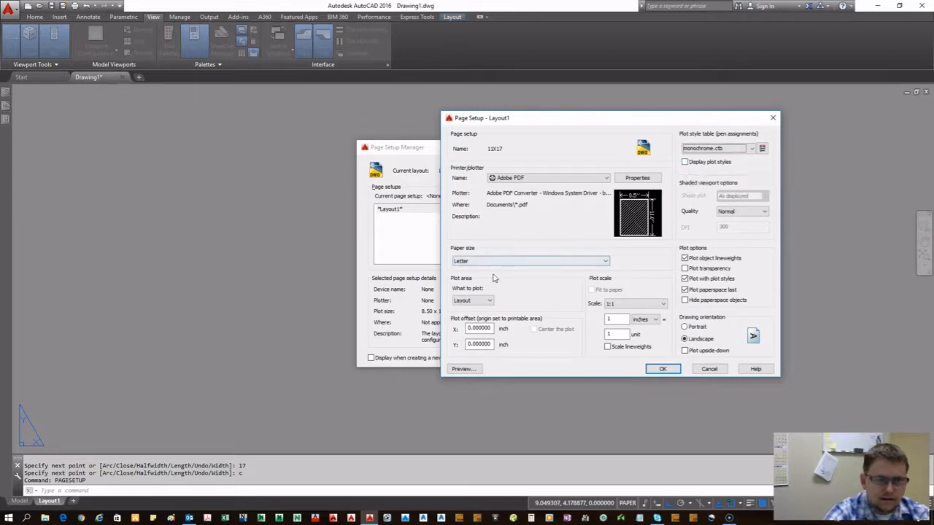
Set the page setup's paper size to Ledger and check its dimensions in the paper preview.
{"action": "left_click", "coordinate": [478, 305]}
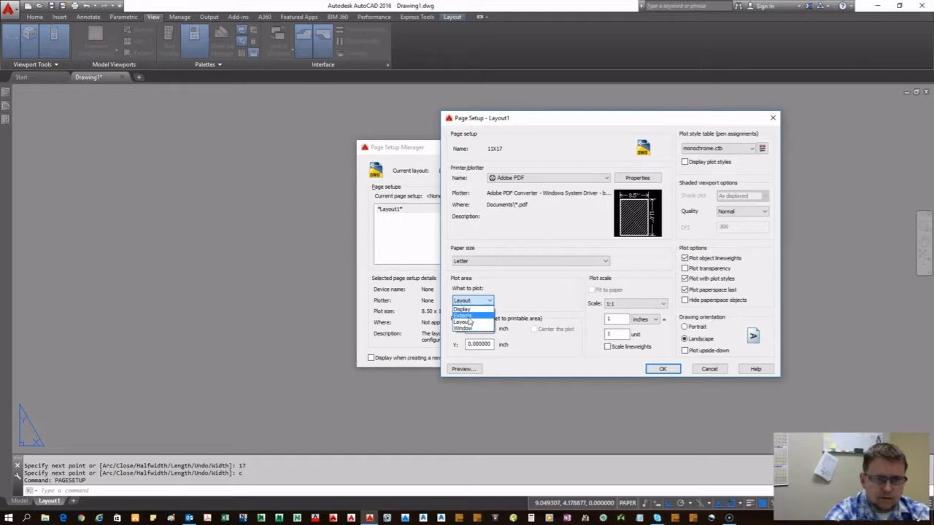
{"action": "left_click", "coordinate": [532, 286]}
{"action": "left_click", "coordinate": [516, 262]}
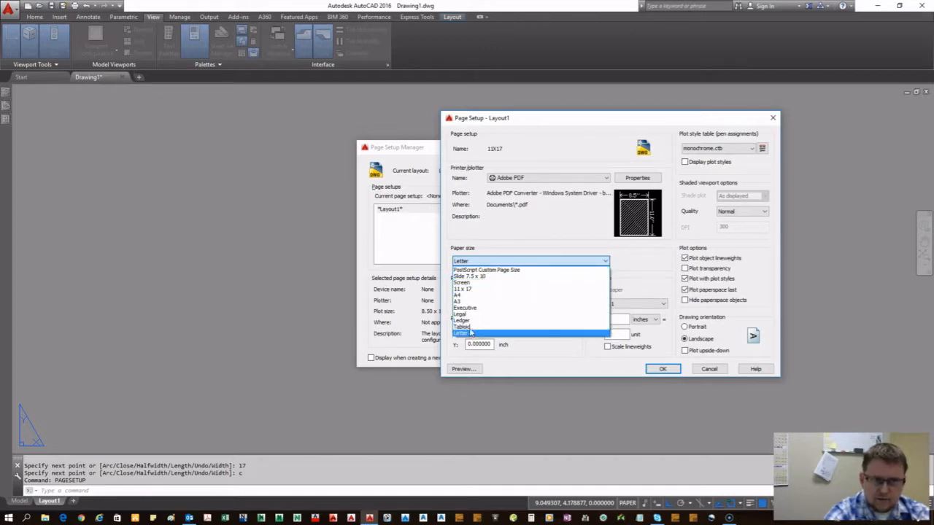
{"action": "left_click", "coordinate": [529, 161]}
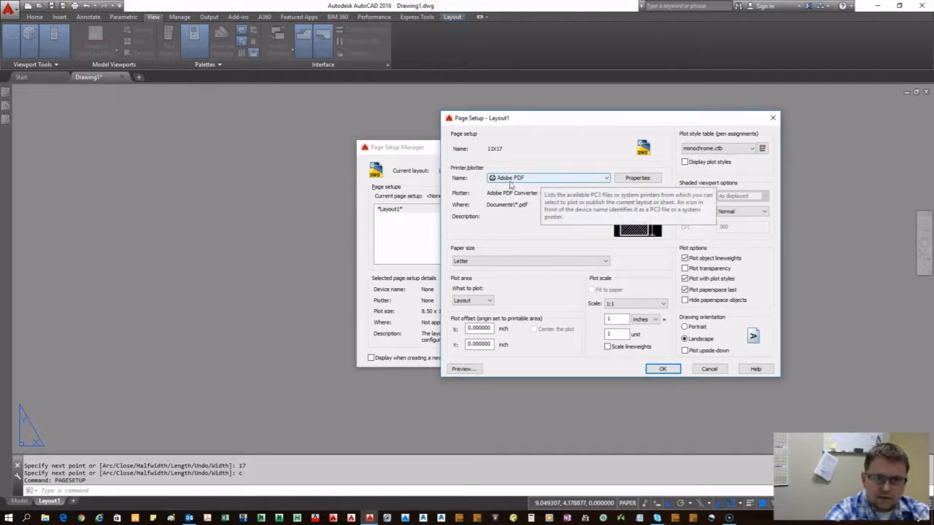
{"action": "left_click", "coordinate": [486, 262]}
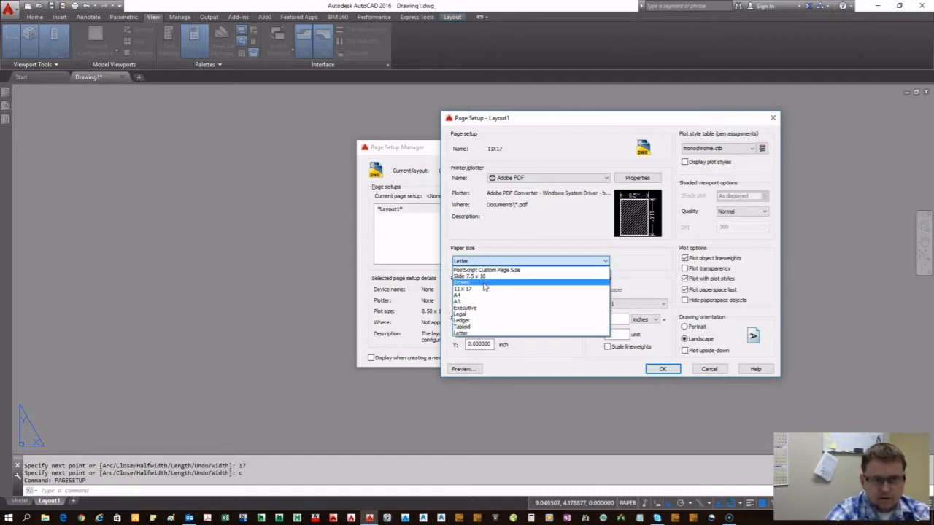
{"action": "left_click", "coordinate": [472, 324]}
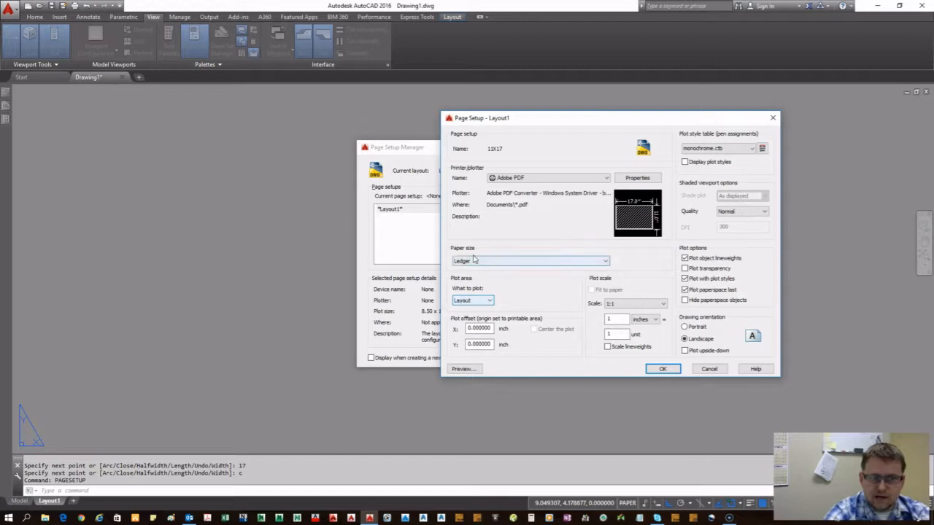
{"action": "left_click", "coordinate": [539, 262]}
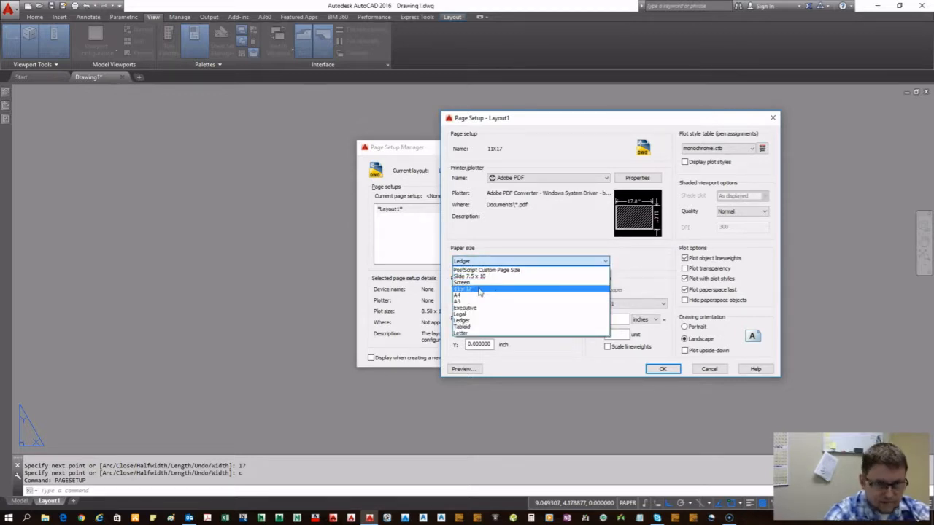
{"action": "left_click", "coordinate": [562, 243]}
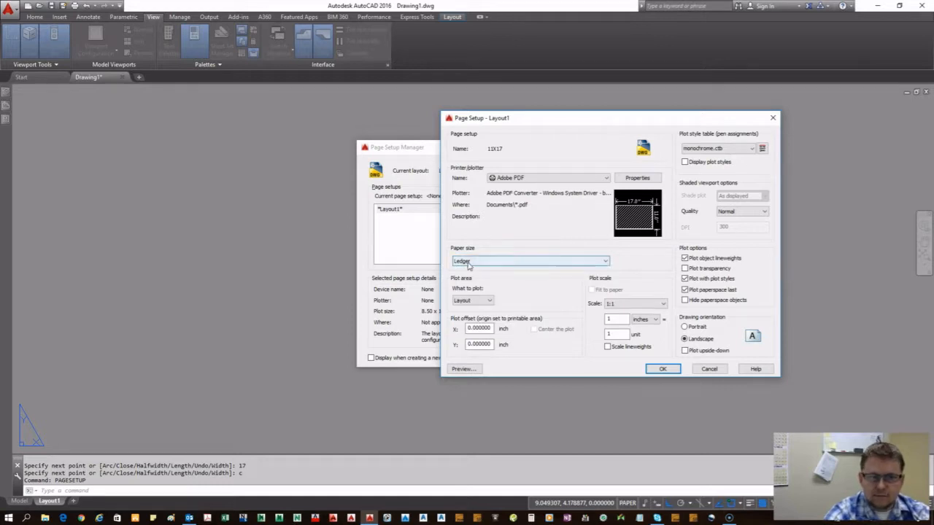
{"action": "mouse_move", "coordinate": [626, 212]}
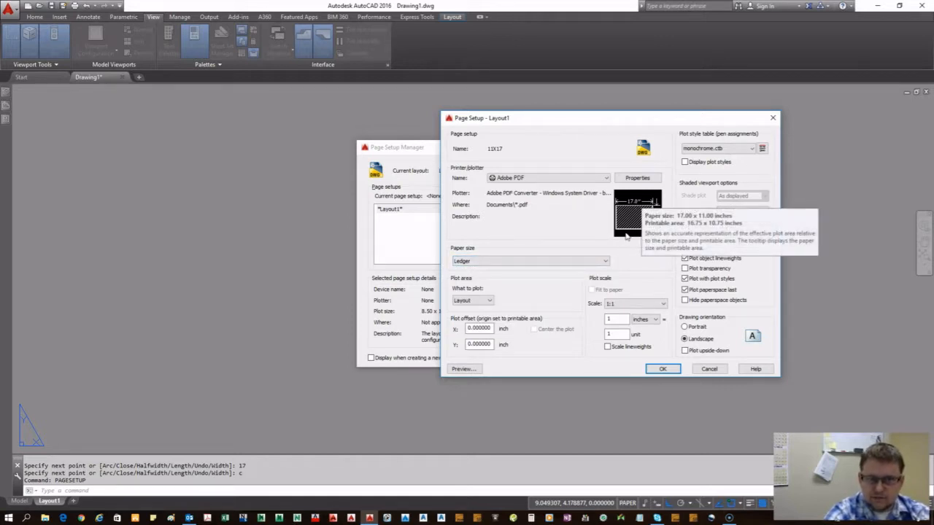
{"action": "mouse_move", "coordinate": [637, 228]}
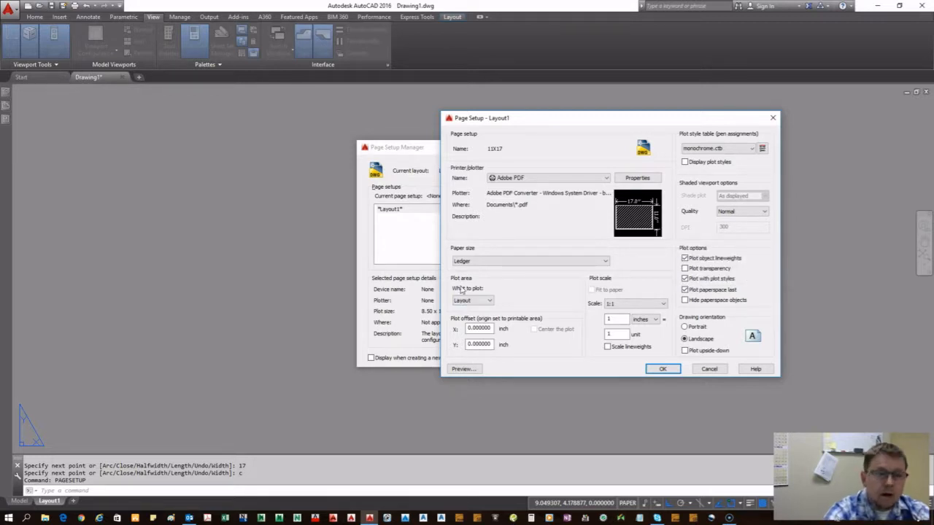
Try Display and then Extents as the plot area of the page setup.
{"action": "left_click", "coordinate": [483, 300]}
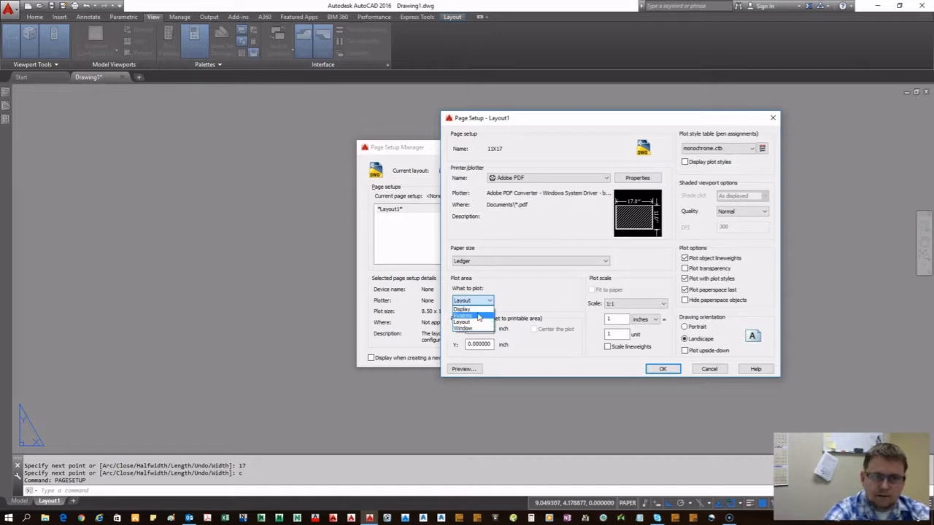
{"action": "left_click", "coordinate": [467, 310]}
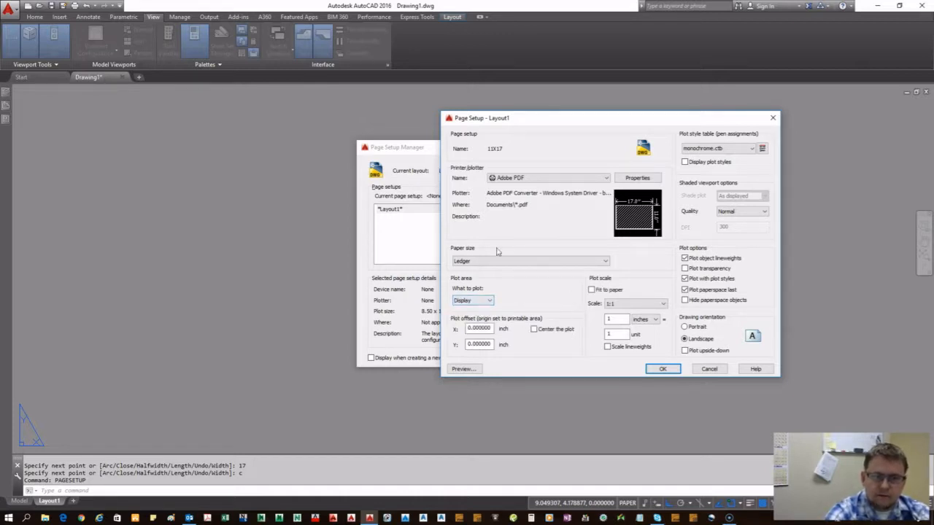
{"action": "left_click", "coordinate": [490, 301]}
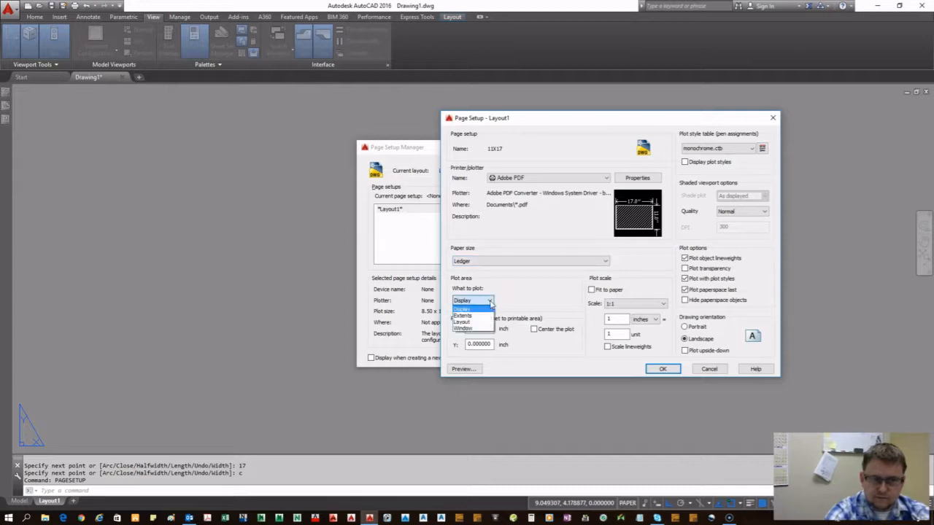
{"action": "left_click", "coordinate": [482, 316]}
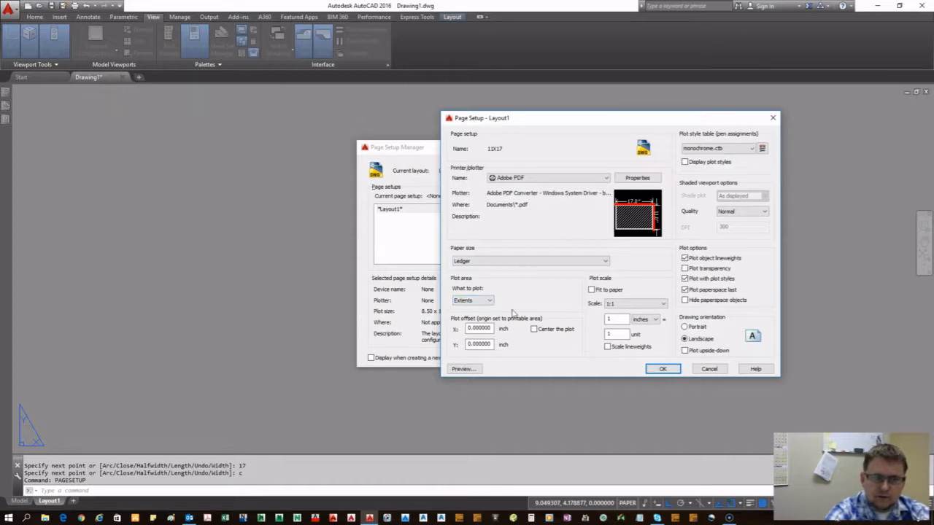
{"action": "left_click", "coordinate": [490, 302]}
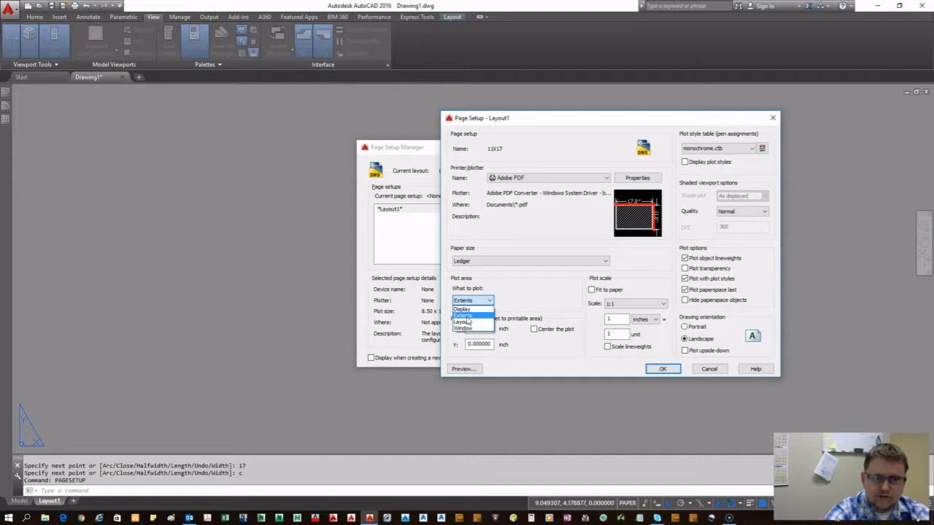
{"action": "left_click", "coordinate": [467, 316]}
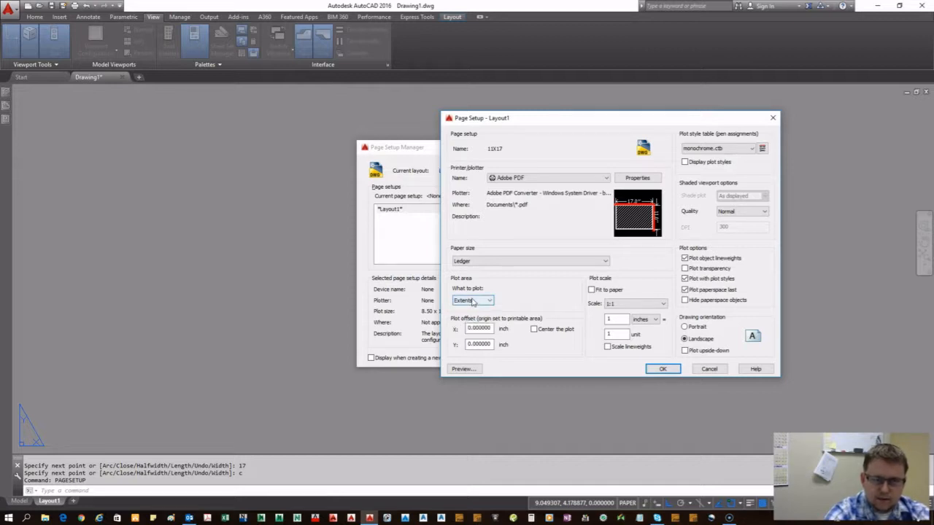
Set the plot area to a Window enclosing the black sheet, ending inside the drawn rectangle, and preview the plot.
{"action": "left_click", "coordinate": [478, 304]}
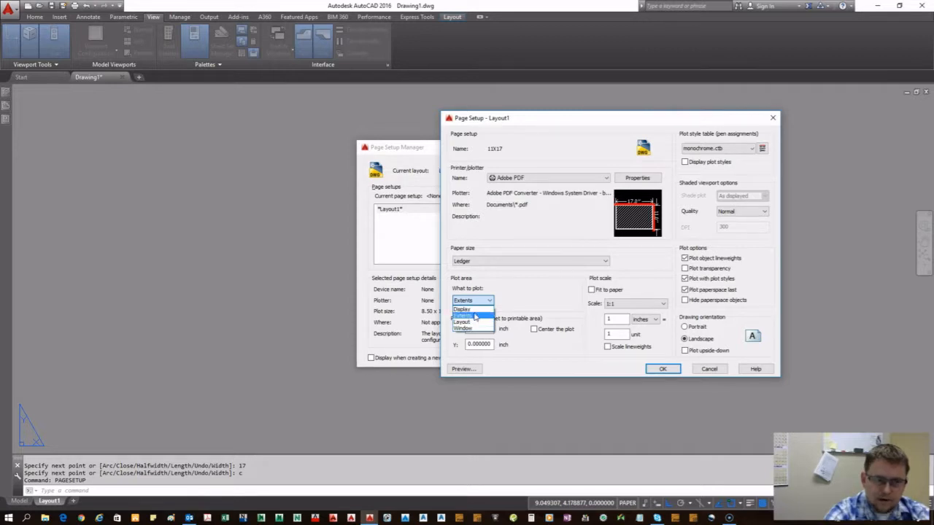
{"action": "left_click", "coordinate": [472, 330]}
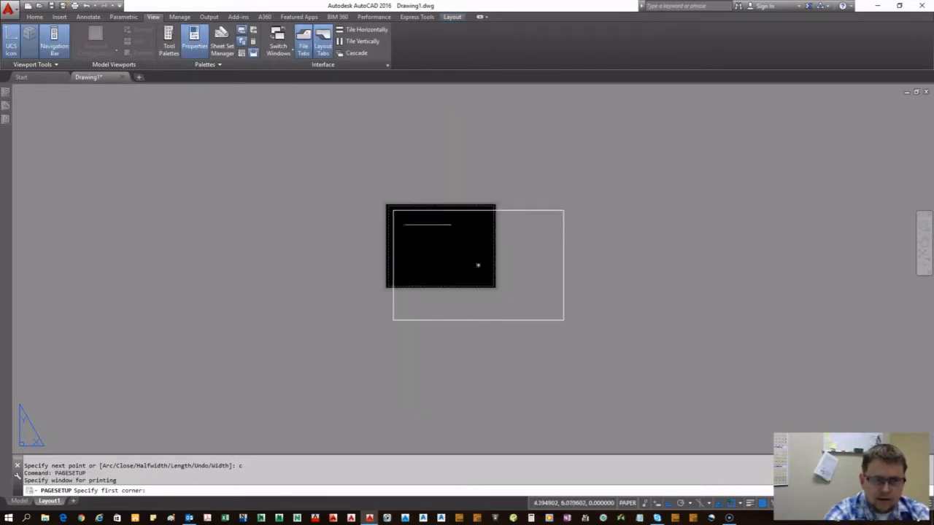
{"action": "left_click", "coordinate": [385, 194]}
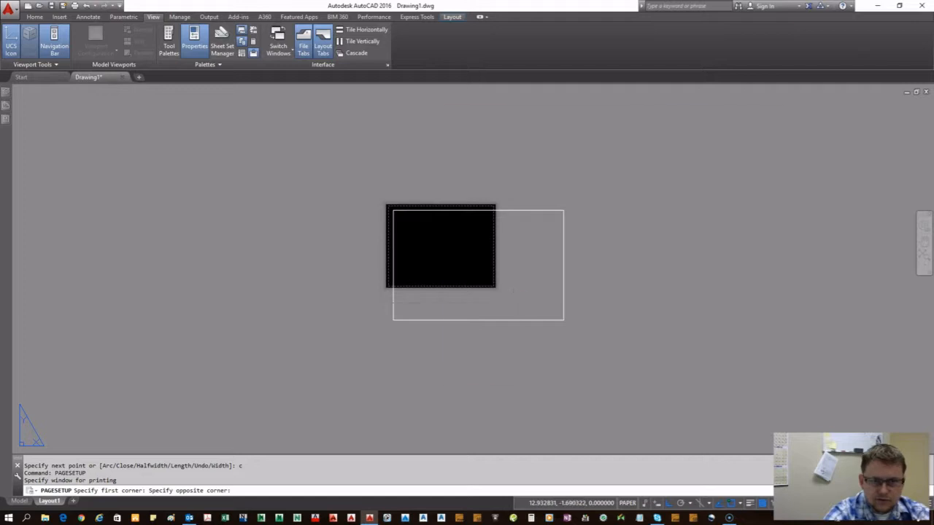
{"action": "left_click", "coordinate": [521, 297]}
{"action": "left_click", "coordinate": [462, 369]}
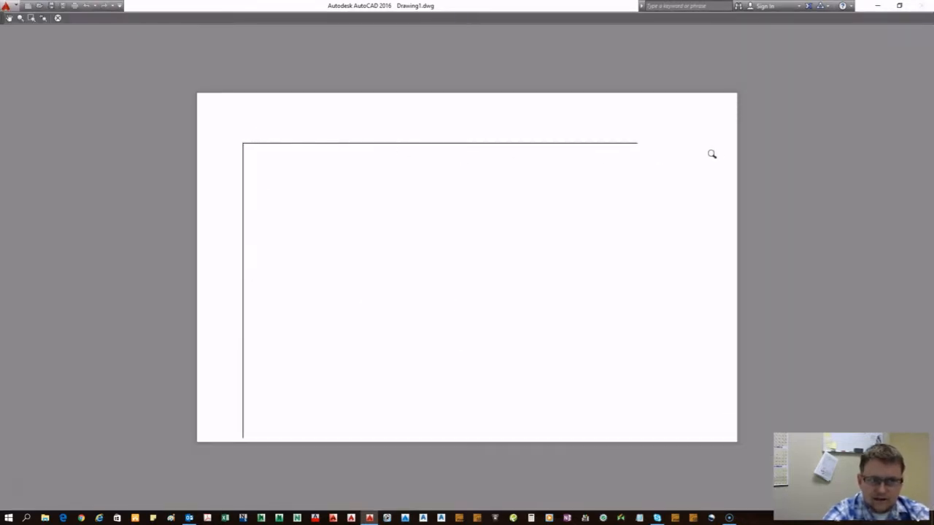
Leave the plot preview and set the plot area to Extents, centred and fitted to the paper.
{"action": "right_click", "coordinate": [459, 198]}
{"action": "left_click", "coordinate": [503, 210]}
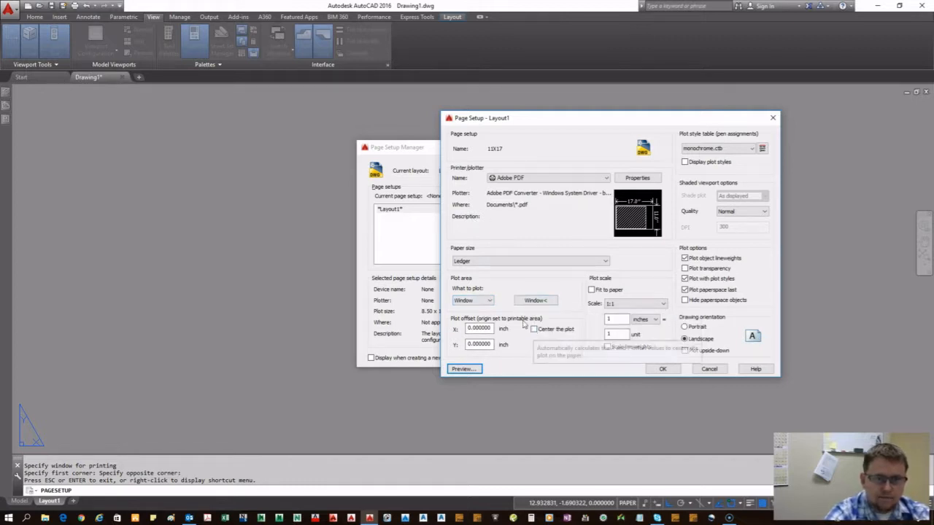
{"action": "left_click", "coordinate": [491, 300]}
{"action": "left_click", "coordinate": [470, 319]}
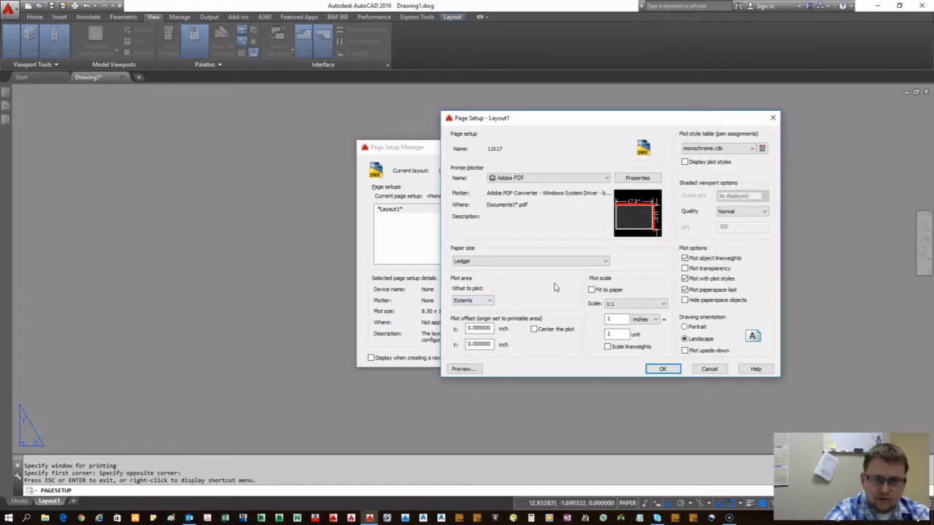
{"action": "left_click", "coordinate": [534, 329]}
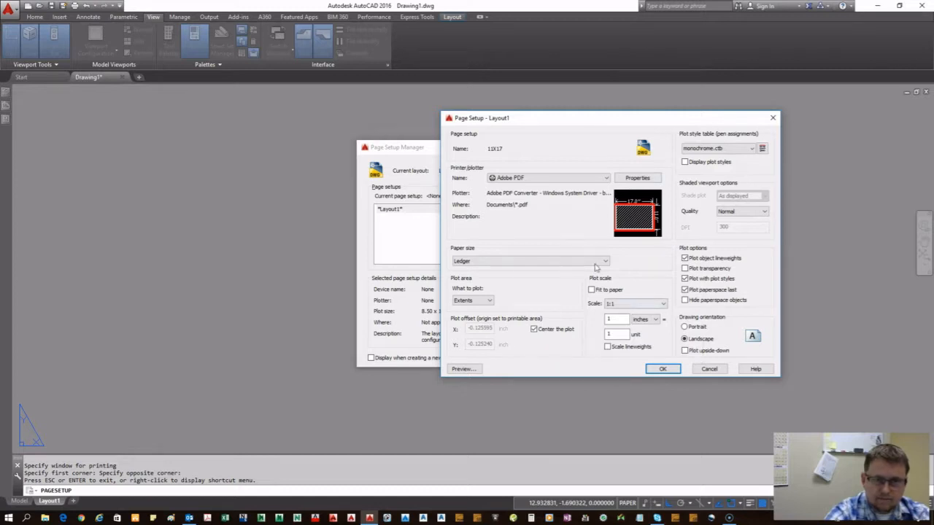
{"action": "mouse_move", "coordinate": [656, 213]}
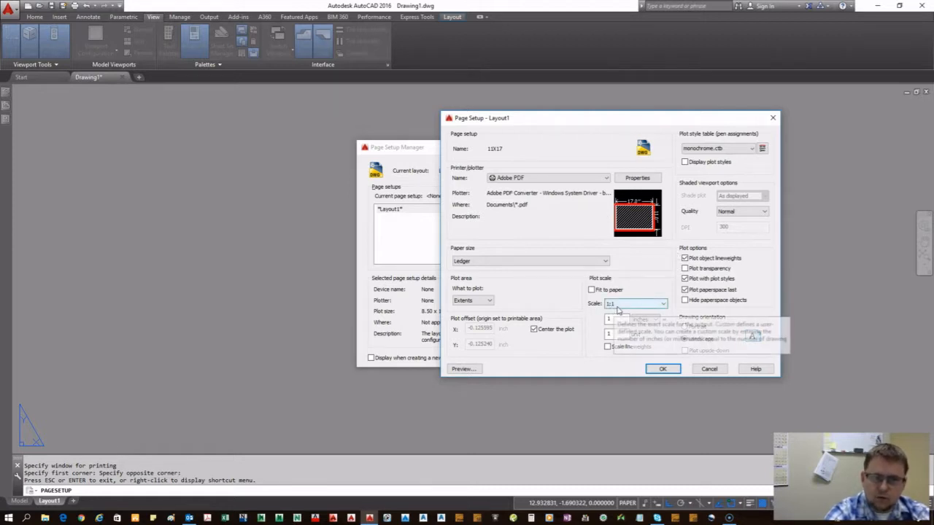
{"action": "left_click", "coordinate": [592, 290]}
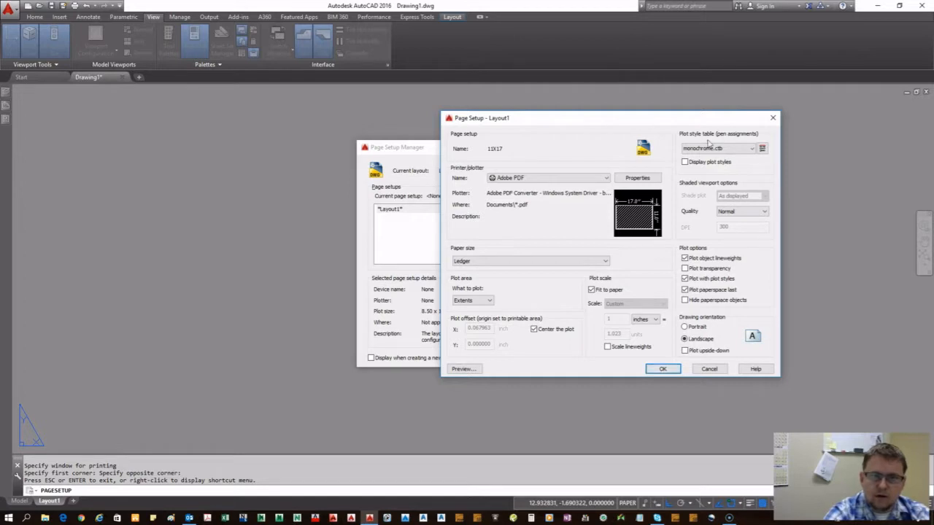
Try Presentation quality for shaded viewports and Portrait orientation in the page setup, returning them to Normal and Landscape.
{"action": "left_click", "coordinate": [763, 210]}
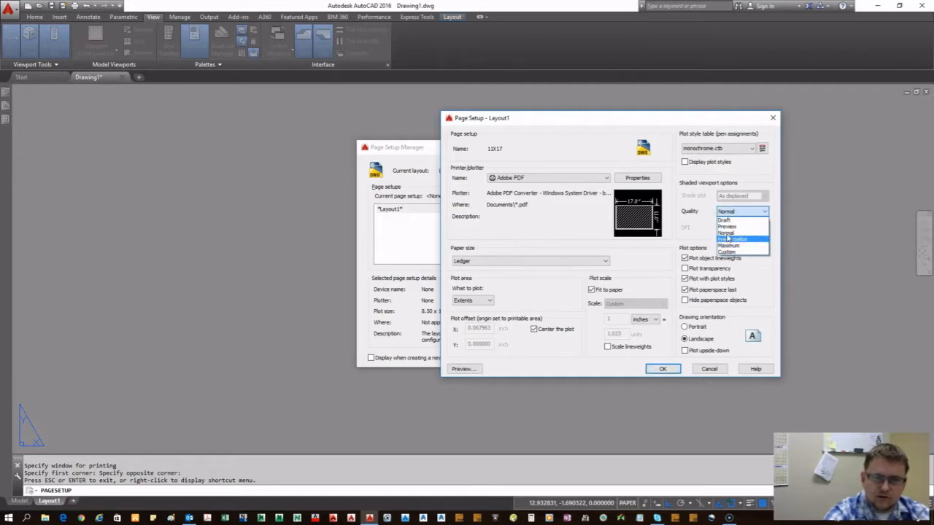
{"action": "left_click", "coordinate": [732, 238]}
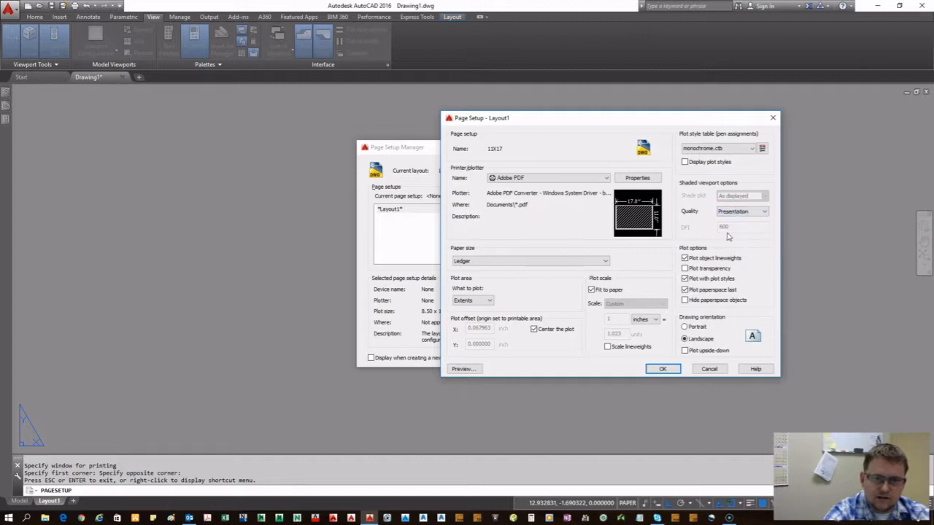
{"action": "left_click", "coordinate": [737, 211]}
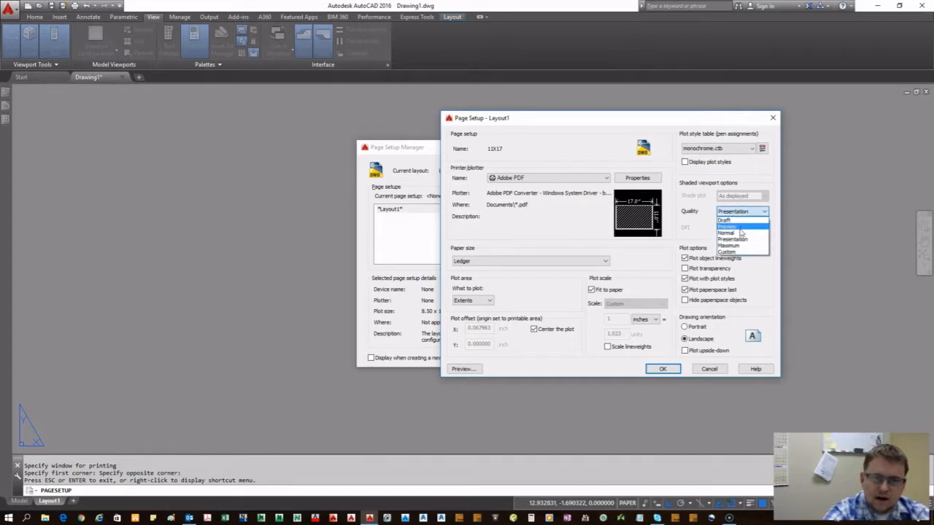
{"action": "left_click", "coordinate": [734, 232]}
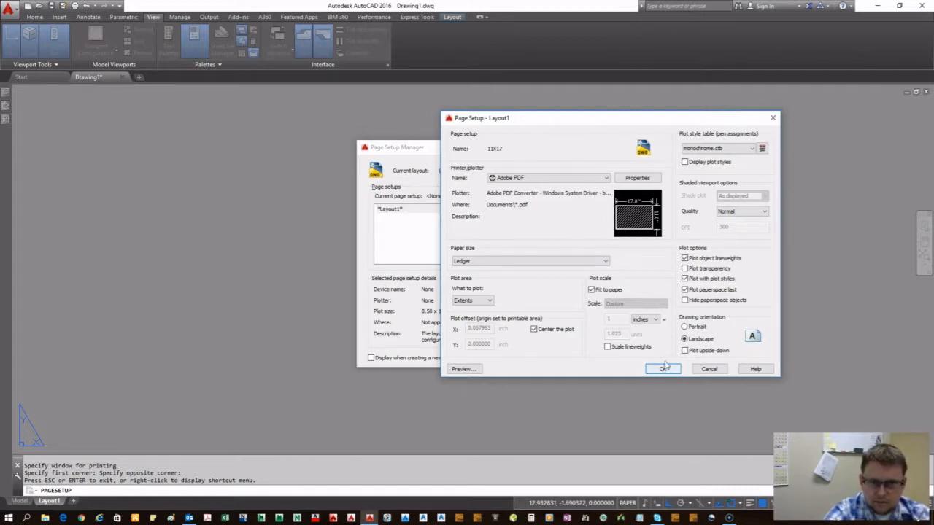
{"action": "left_click", "coordinate": [687, 328]}
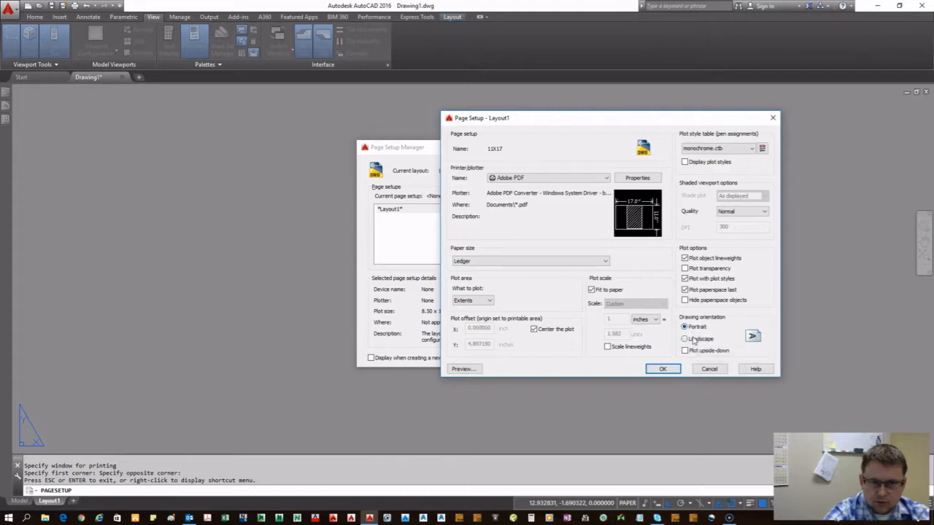
{"action": "left_click", "coordinate": [694, 339]}
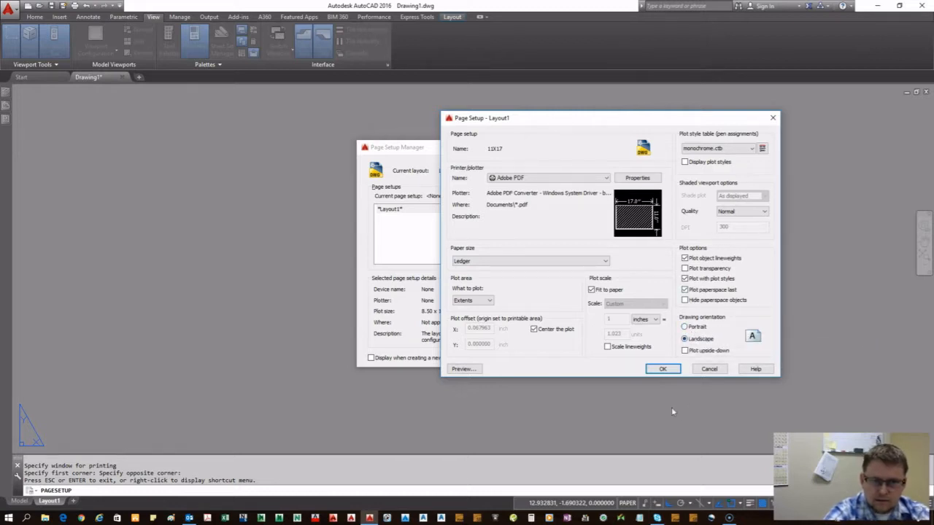
Save the 11X17 page setup and make it current for Layout1.
{"action": "left_click", "coordinate": [663, 369]}
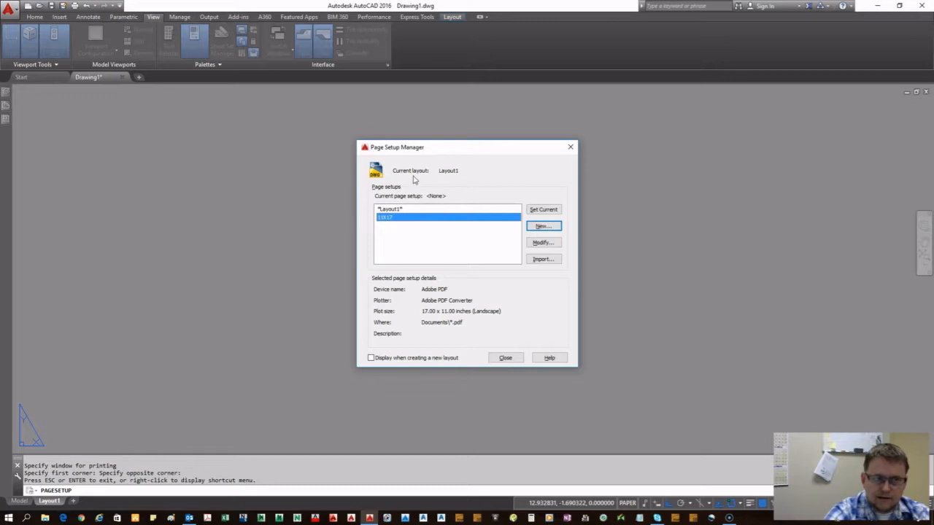
{"action": "left_click_drag", "start_coordinate": [438, 148], "coordinate": [690, 153]}
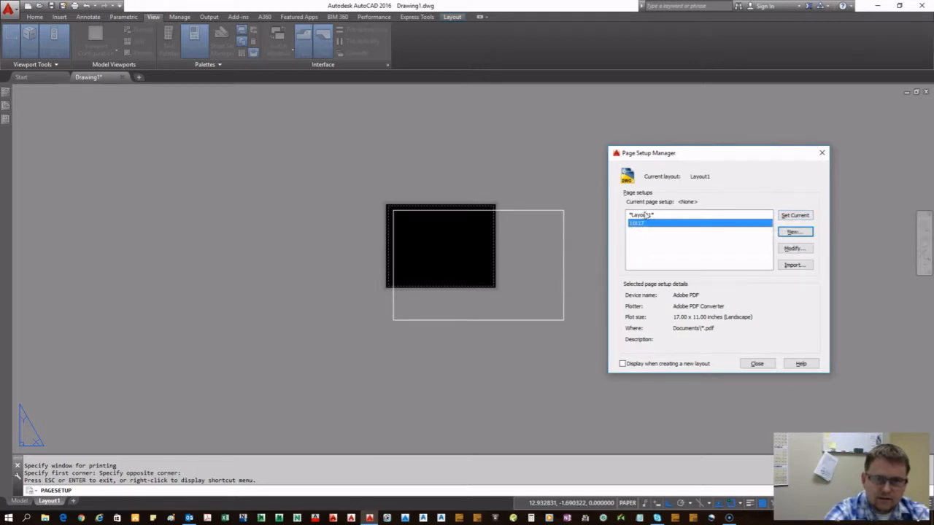
{"action": "left_click", "coordinate": [795, 215]}
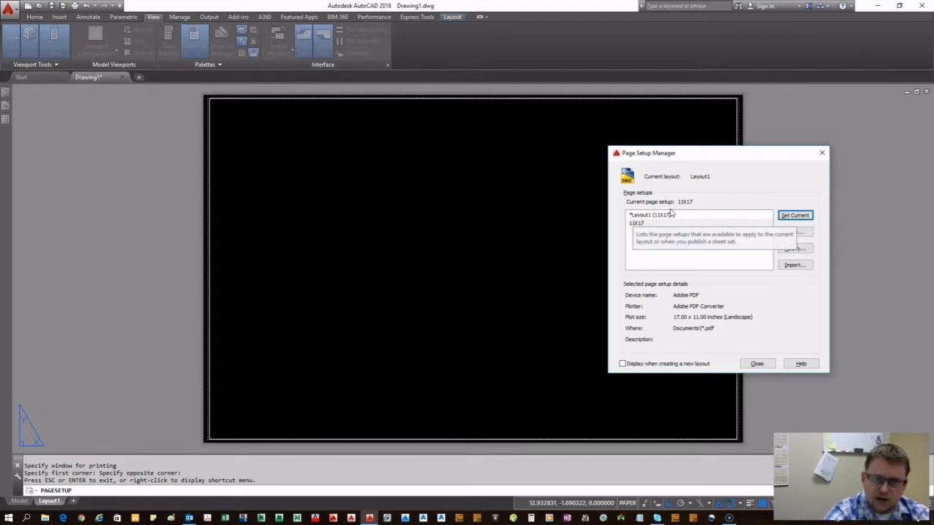
{"action": "left_click", "coordinate": [757, 363]}
Examine how the drawn rectangle fits the layout sheet, briefly selecting its outline.
{"action": "scroll", "coordinate": [467, 264], "scroll_direction": "down", "scroll_amount": 4}
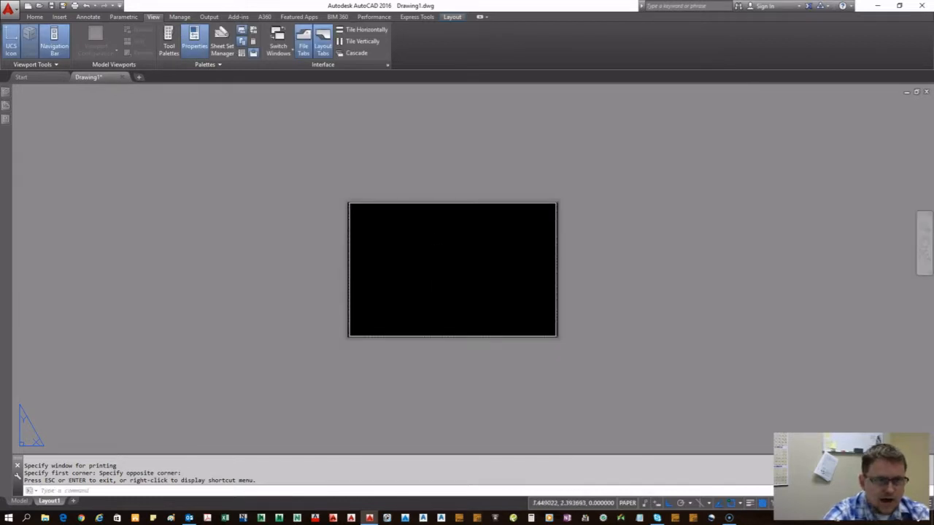
{"action": "key", "text": "Escape"}
{"action": "left_click", "coordinate": [410, 204]}
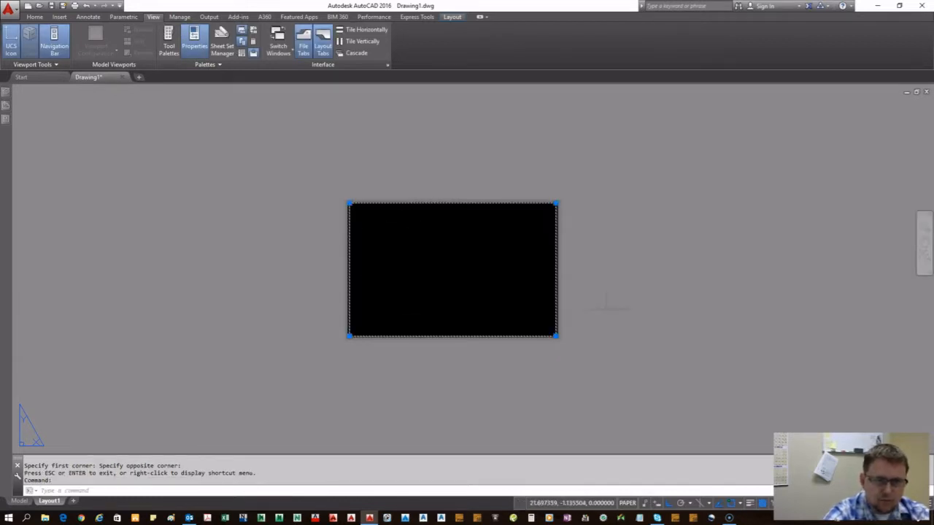
{"action": "key", "text": "Escape"}
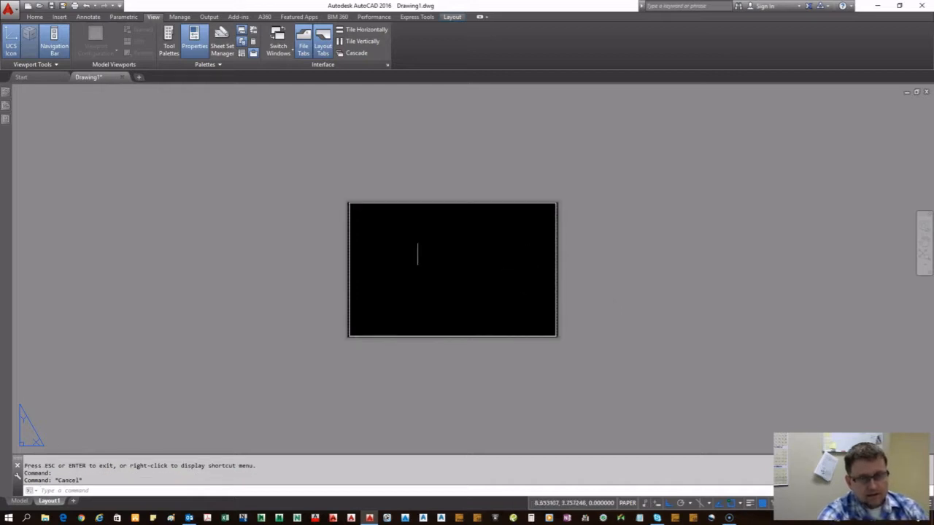
{"action": "scroll", "coordinate": [576, 248], "scroll_direction": "down", "scroll_amount": 2}
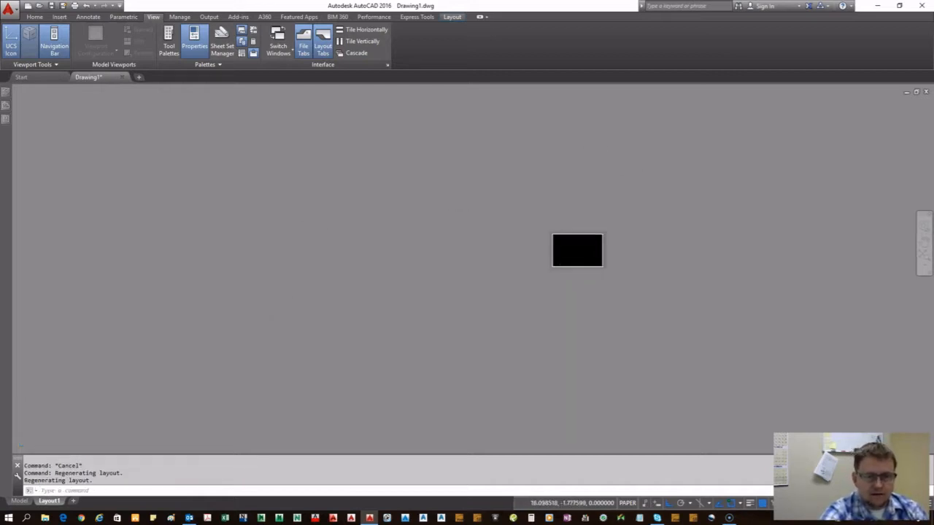
{"action": "scroll", "coordinate": [605, 250], "scroll_direction": "up", "scroll_amount": 4}
{"action": "middle_click_drag", "start_coordinate": [603, 256], "coordinate": [479, 267]}
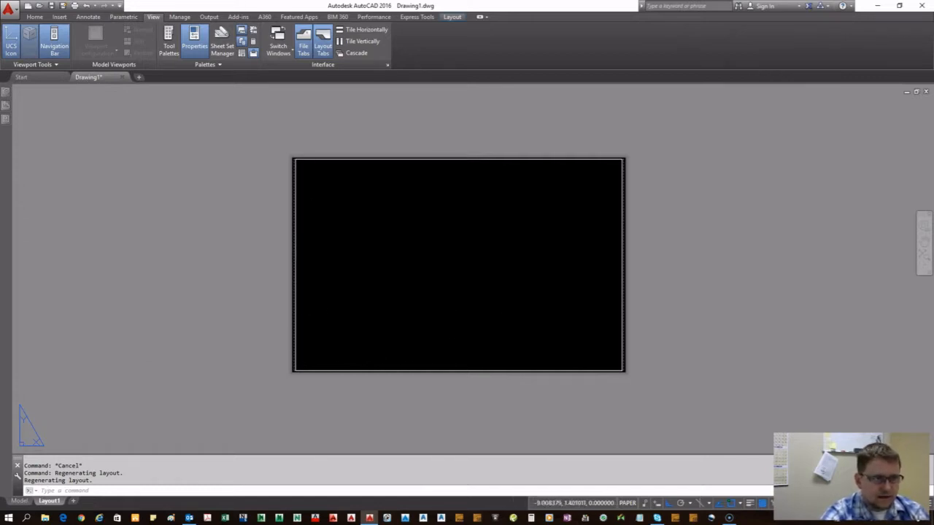
Switch to model space and turn on grid snap.
{"action": "left_click", "coordinate": [19, 502]}
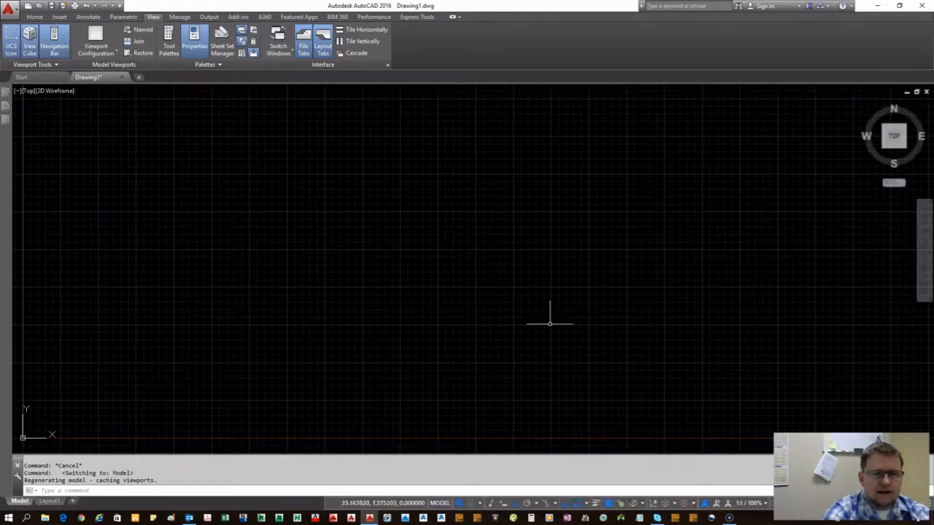
{"action": "scroll", "coordinate": [446, 285], "scroll_direction": "up", "scroll_amount": 3}
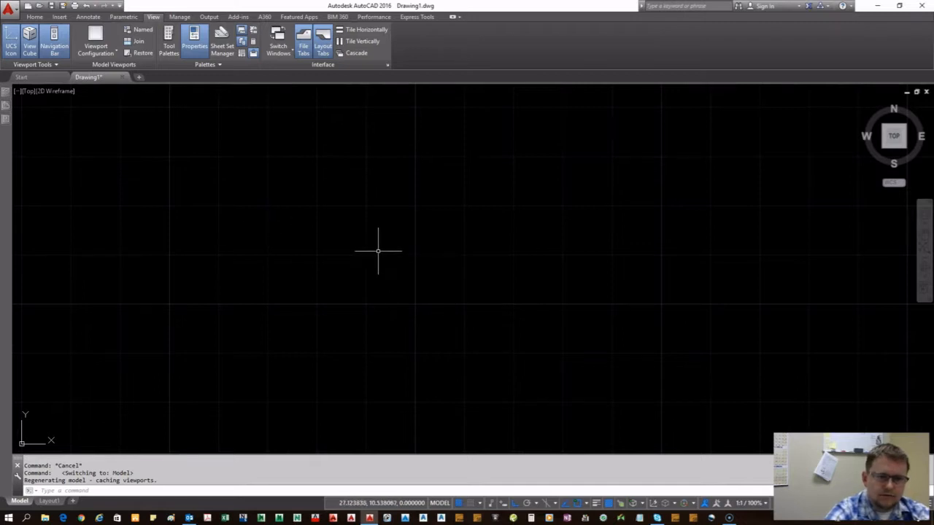
{"action": "scroll", "coordinate": [377, 250], "scroll_direction": "down", "scroll_amount": 4}
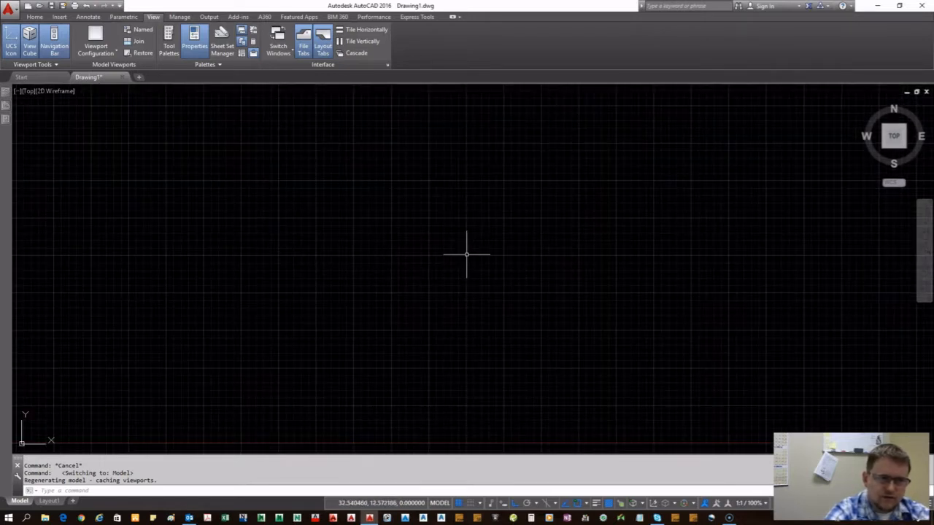
{"action": "scroll", "coordinate": [370, 264], "scroll_direction": "up", "scroll_amount": 2}
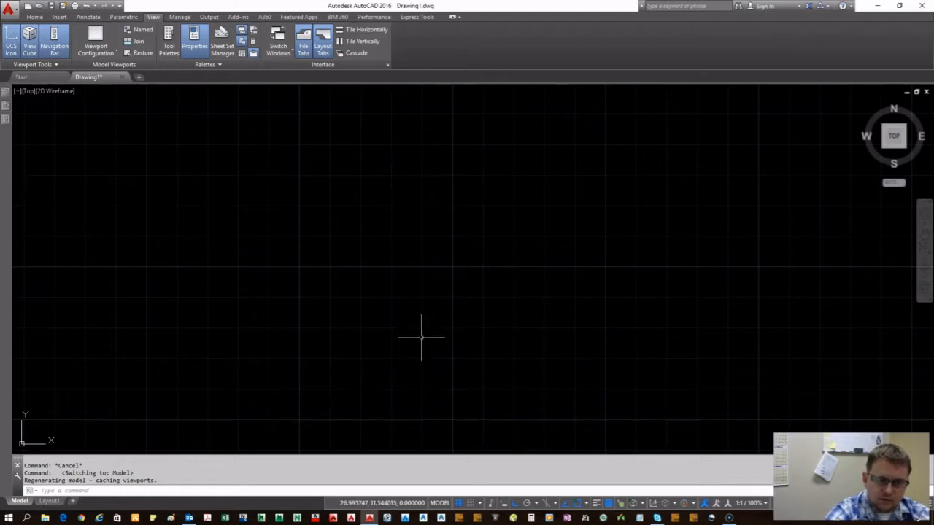
{"action": "key", "text": "F9"}
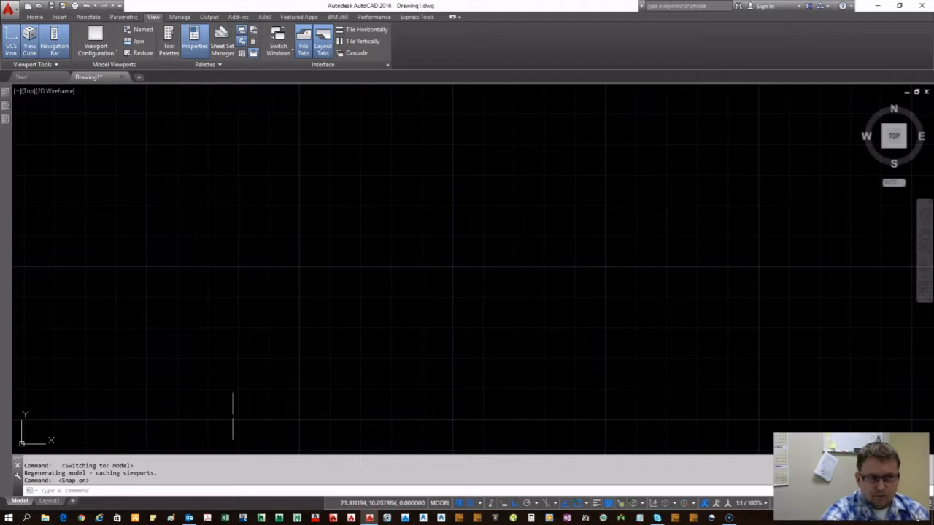
Draw a stepped polyline with snapped orthogonal segments, starting at 26,11 and running up to 28,14.
{"action": "type", "text": "pl"}
{"action": "key", "text": "Return"}
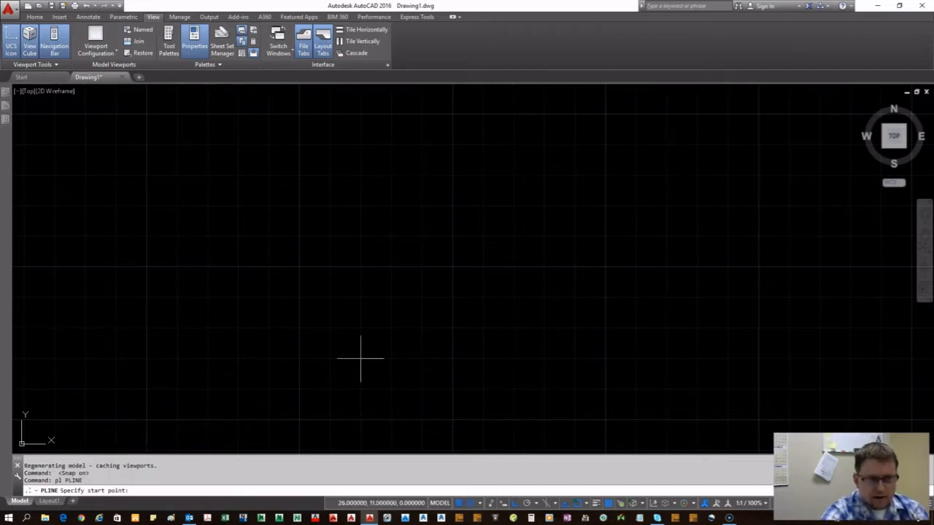
{"action": "left_click", "coordinate": [361, 357]}
{"action": "left_click", "coordinate": [361, 267]}
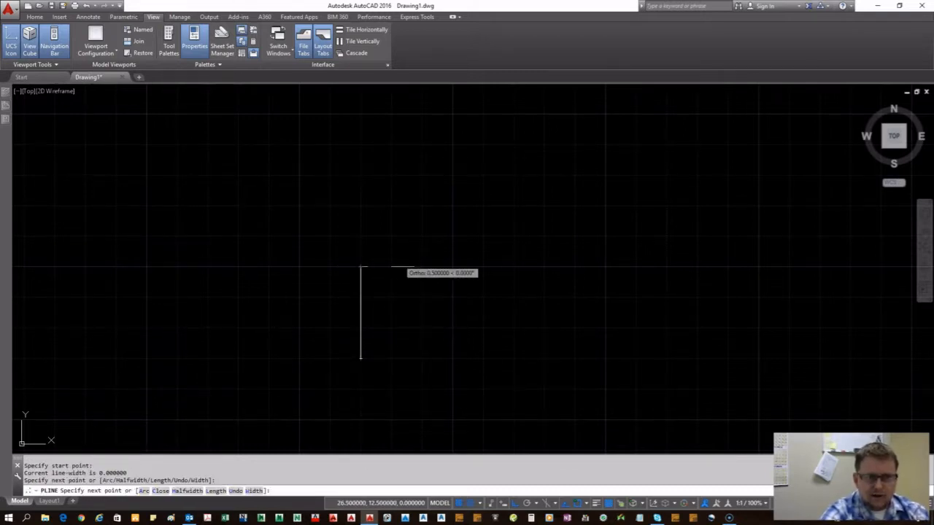
{"action": "left_click", "coordinate": [453, 267]}
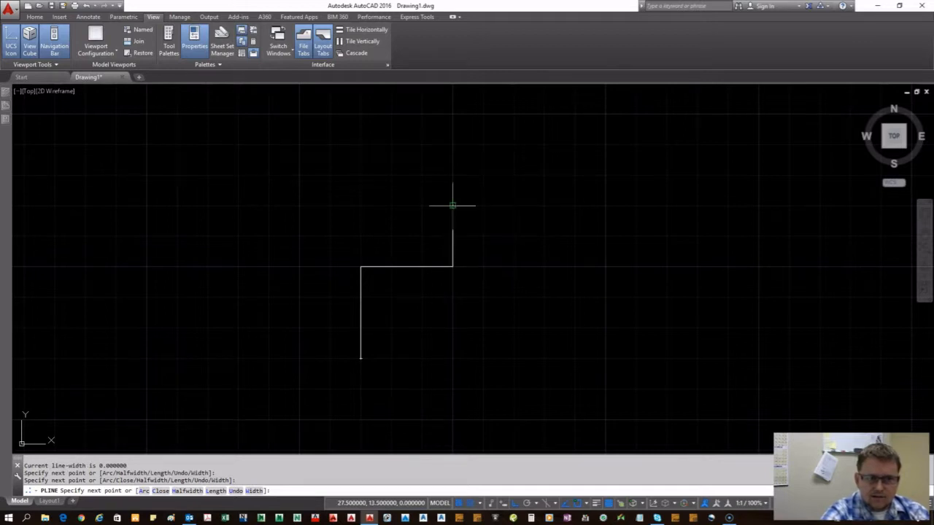
{"action": "left_click", "coordinate": [452, 206]}
{"action": "left_click", "coordinate": [421, 207]}
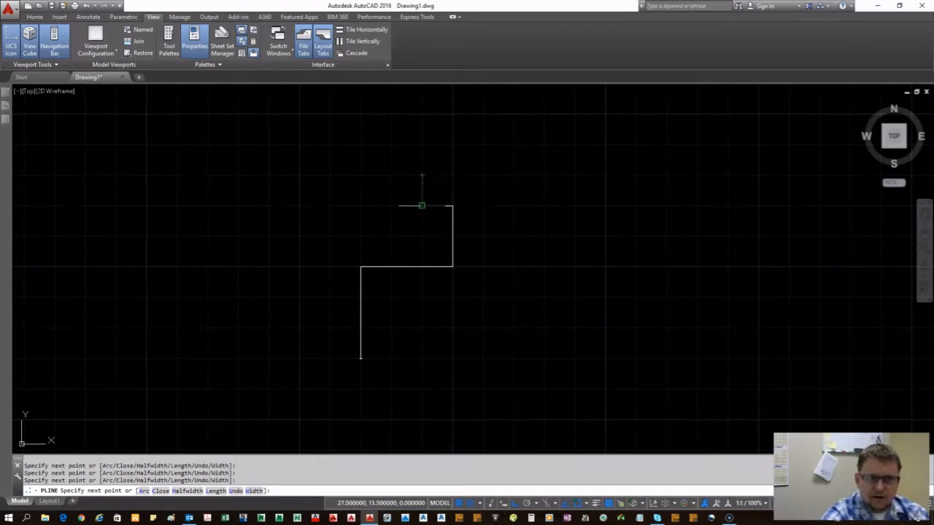
{"action": "left_click", "coordinate": [422, 176]}
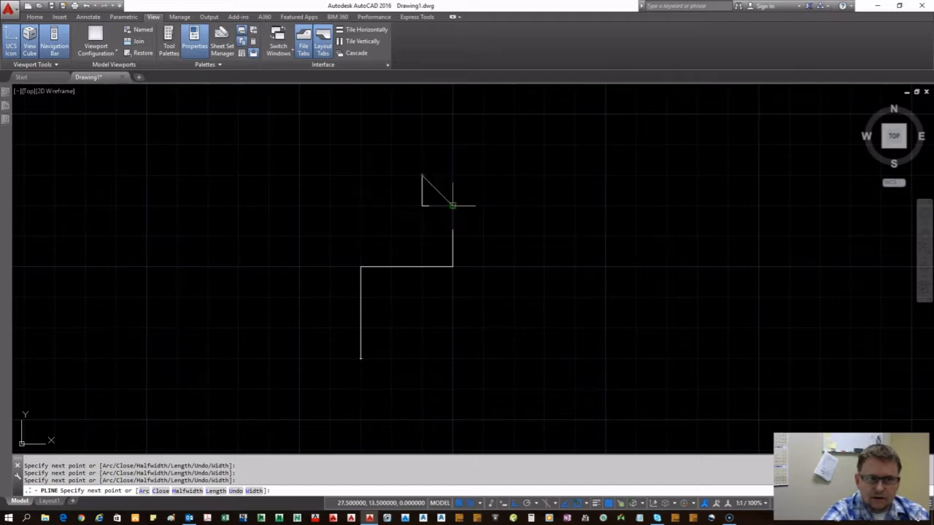
{"action": "left_click", "coordinate": [483, 146]}
Turn off snap and ortho, continue the polyline with freehand angled segments looping around the stepped part, and finish it.
{"action": "key", "text": "F9"}
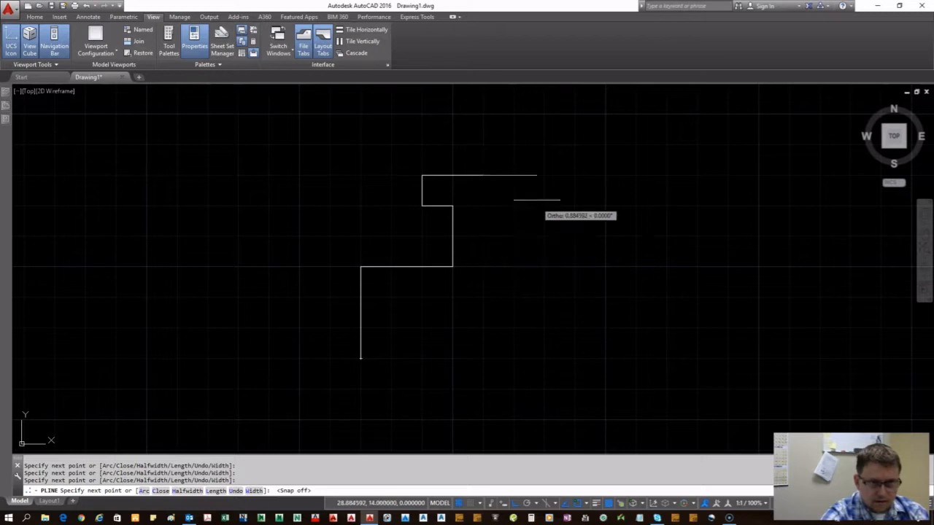
{"action": "key", "text": "F8"}
{"action": "left_click", "coordinate": [527, 217]}
{"action": "left_click", "coordinate": [483, 237]}
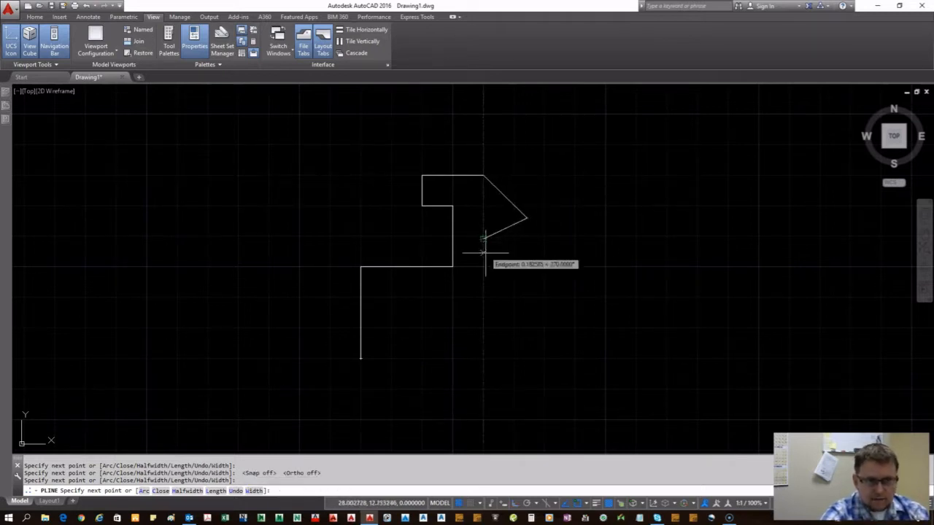
{"action": "left_click", "coordinate": [490, 279]}
{"action": "left_click", "coordinate": [564, 273]}
{"action": "left_click", "coordinate": [545, 196]}
{"action": "left_click", "coordinate": [531, 175]}
{"action": "left_click", "coordinate": [491, 161]}
{"action": "left_click", "coordinate": [438, 162]}
{"action": "left_click", "coordinate": [422, 175]}
{"action": "left_click", "coordinate": [408, 212]}
{"action": "left_click", "coordinate": [435, 267]}
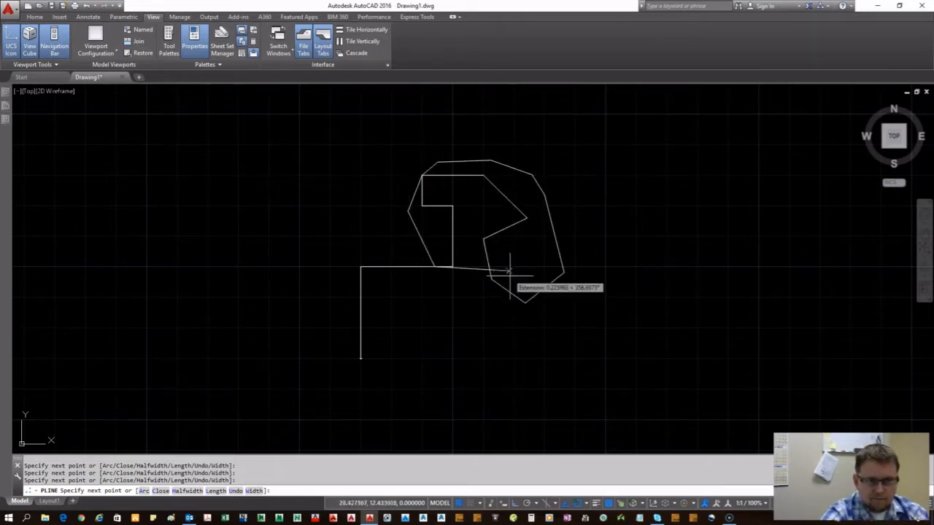
{"action": "right_click", "coordinate": [471, 316]}
{"action": "left_click", "coordinate": [496, 325]}
Erase the practice polyline and turn off the grid display.
{"action": "left_click", "coordinate": [421, 244]}
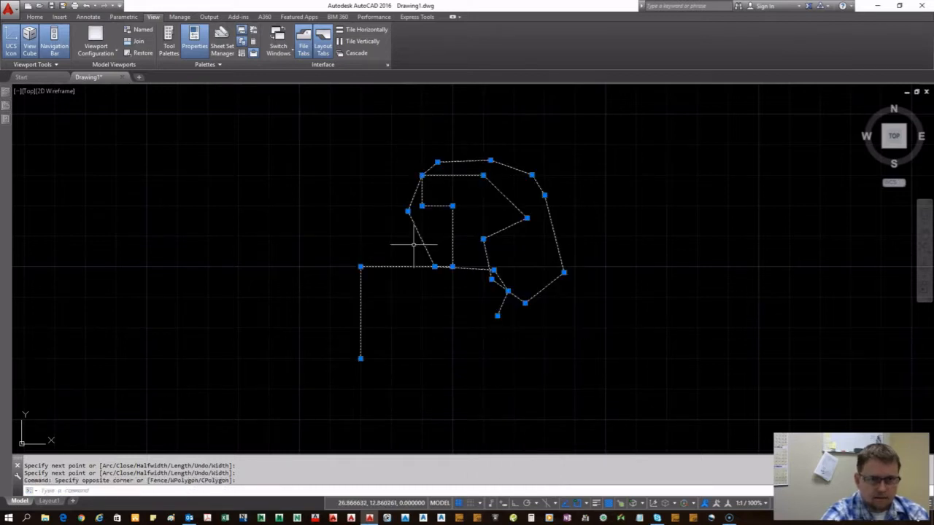
{"action": "key", "text": "Delete"}
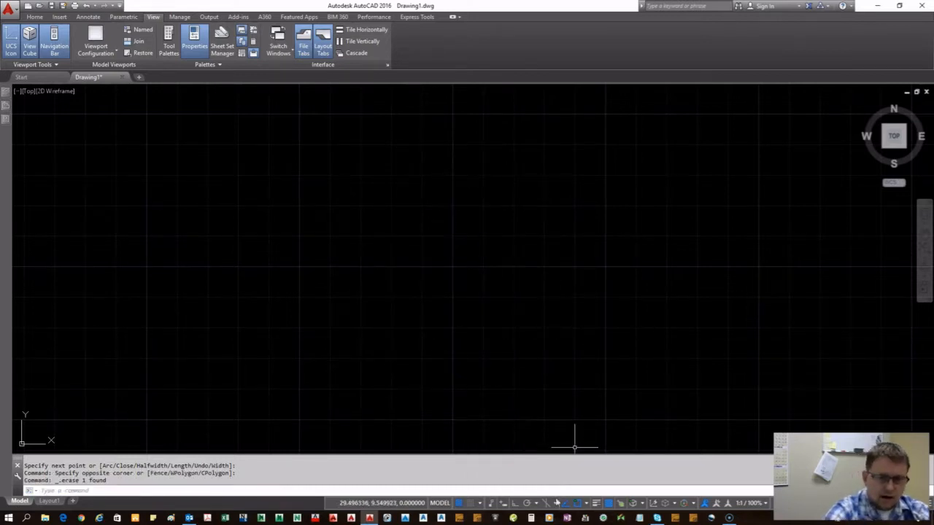
{"action": "left_click", "coordinate": [459, 504]}
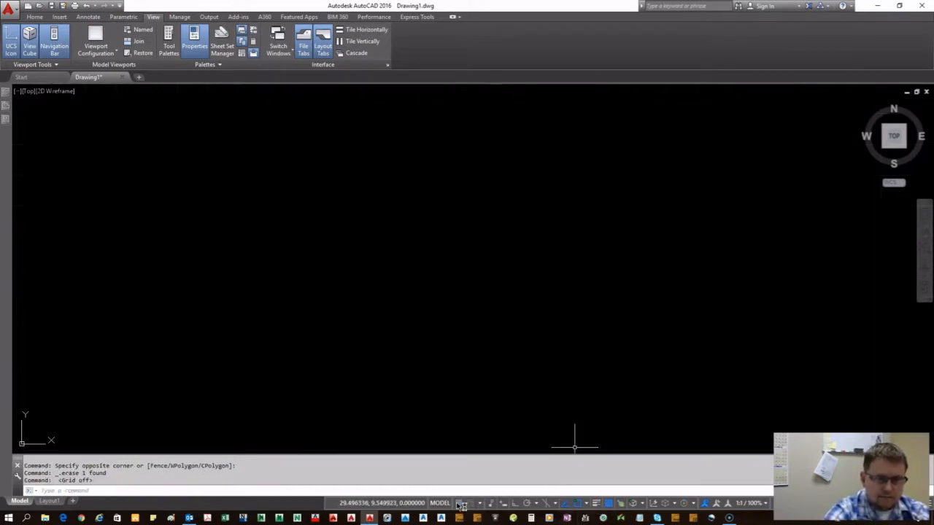
{"action": "scroll", "coordinate": [475, 248], "scroll_direction": "down", "scroll_amount": 3}
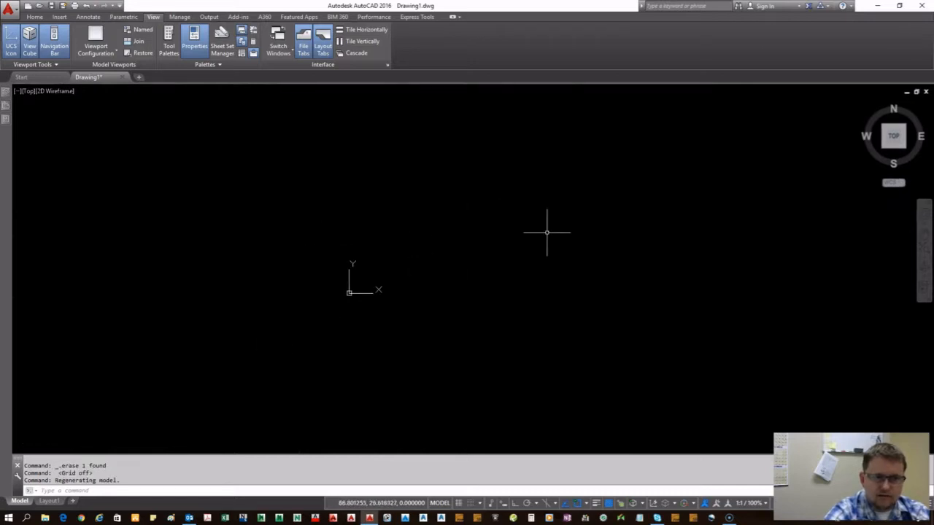
{"action": "scroll", "coordinate": [569, 195], "scroll_direction": "up", "scroll_amount": 3}
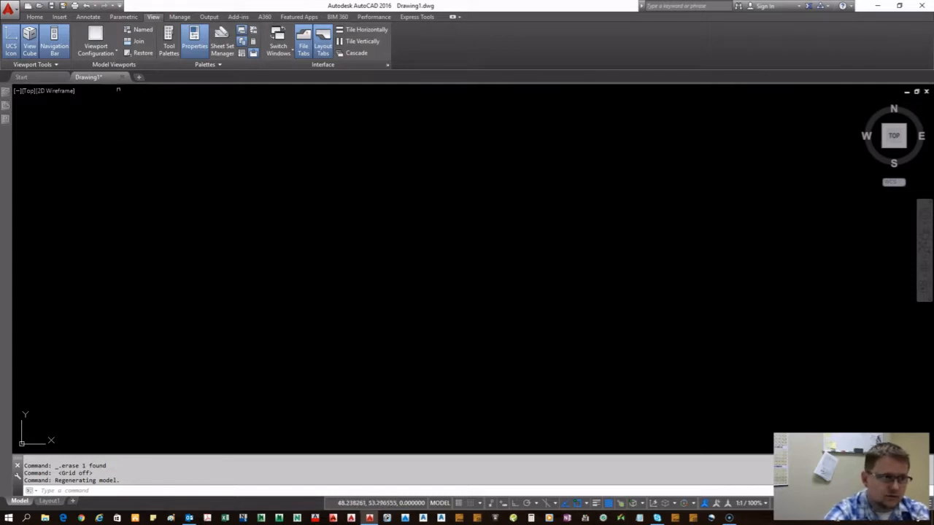
{"action": "mouse_move", "coordinate": [96, 79]}
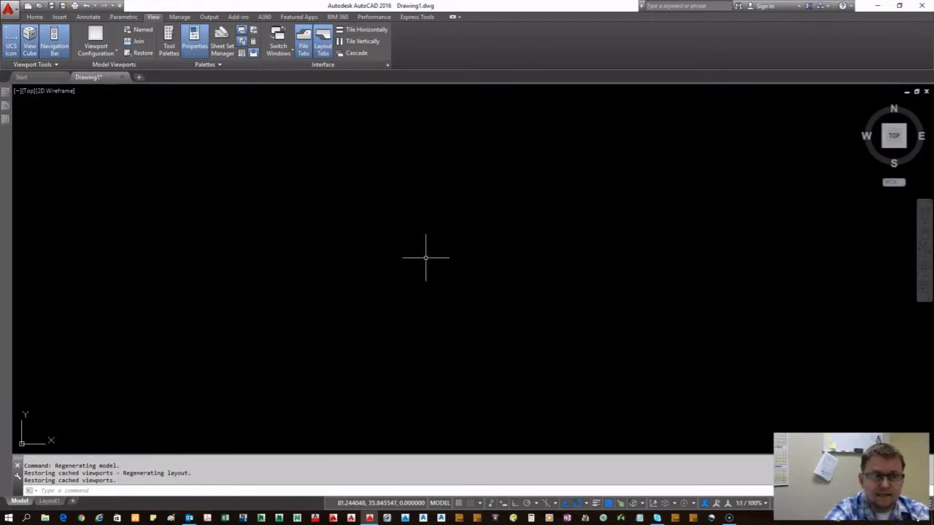
Look through the additional Draw, Modify and Annotation tools available for home drafting tasks.
{"action": "left_click", "coordinate": [35, 17]}
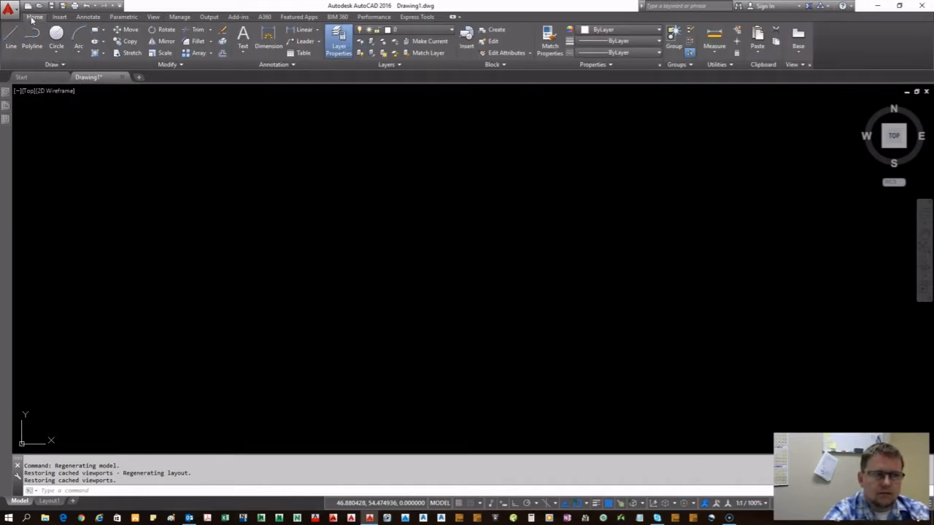
{"action": "left_click", "coordinate": [62, 64]}
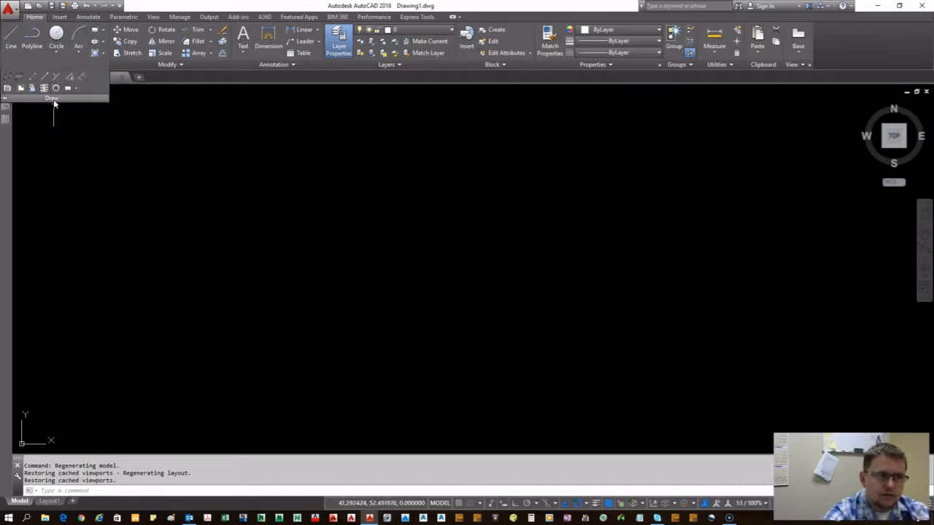
{"action": "left_click", "coordinate": [57, 67]}
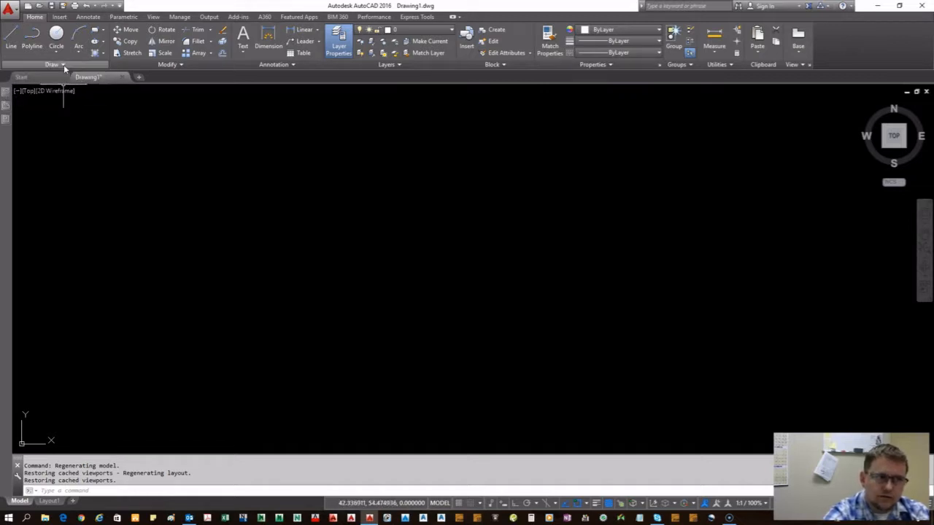
{"action": "left_click", "coordinate": [63, 66]}
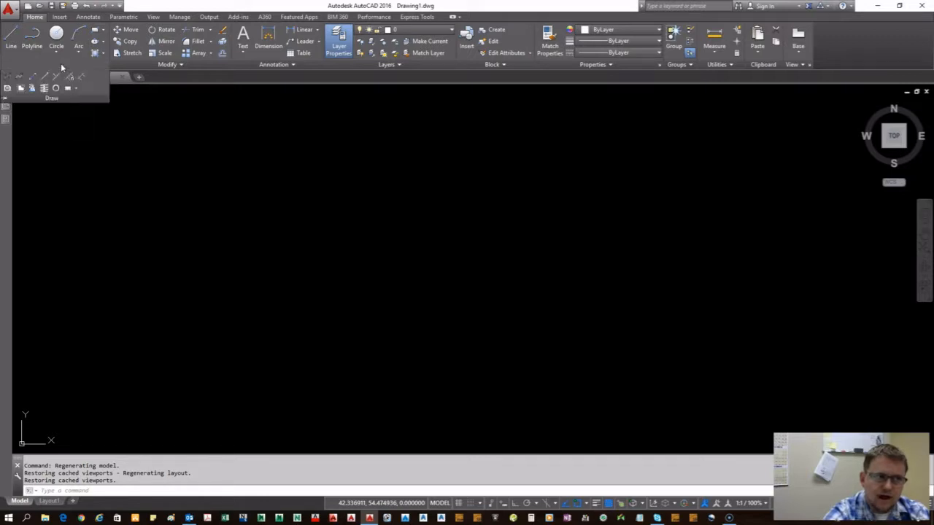
{"action": "left_click", "coordinate": [172, 64]}
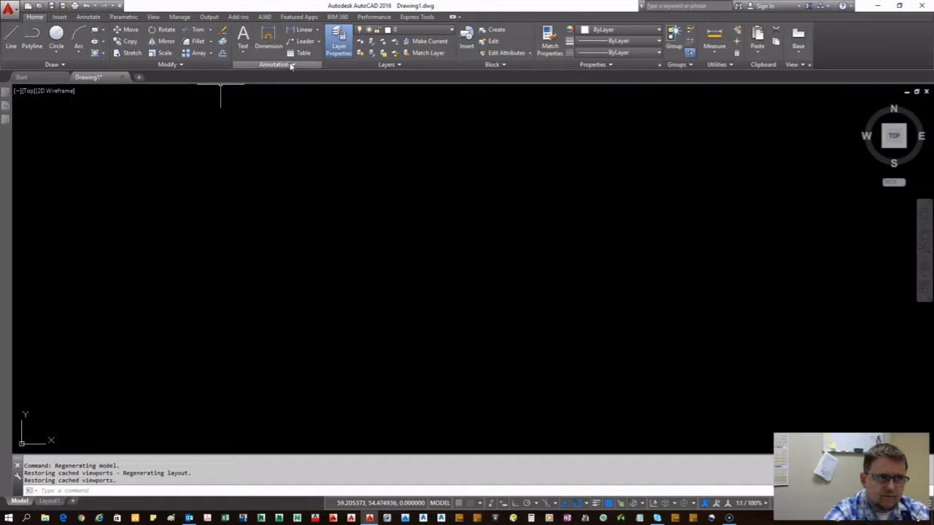
{"action": "left_click", "coordinate": [290, 64]}
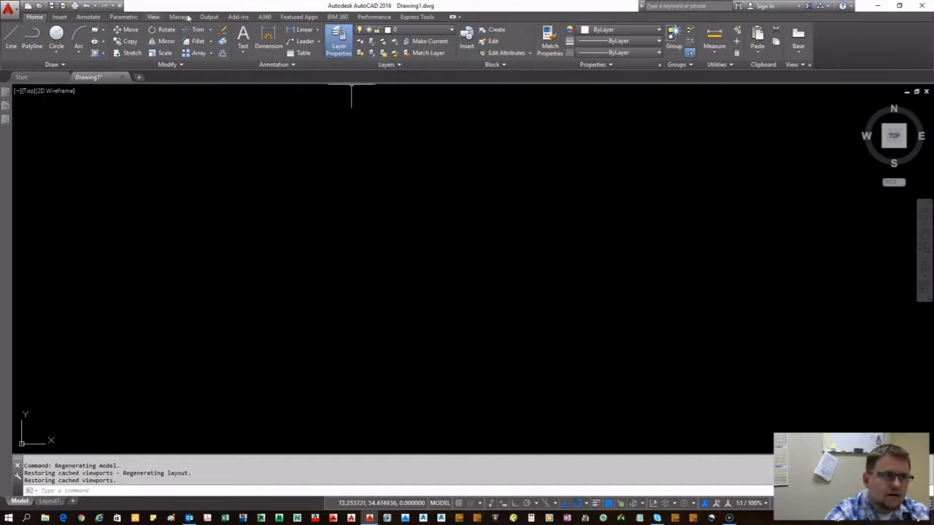
Draw a closed, irregular four-sided outline from separate line segments near the middle of model space, ending at the starting point.
{"action": "left_click", "coordinate": [12, 38]}
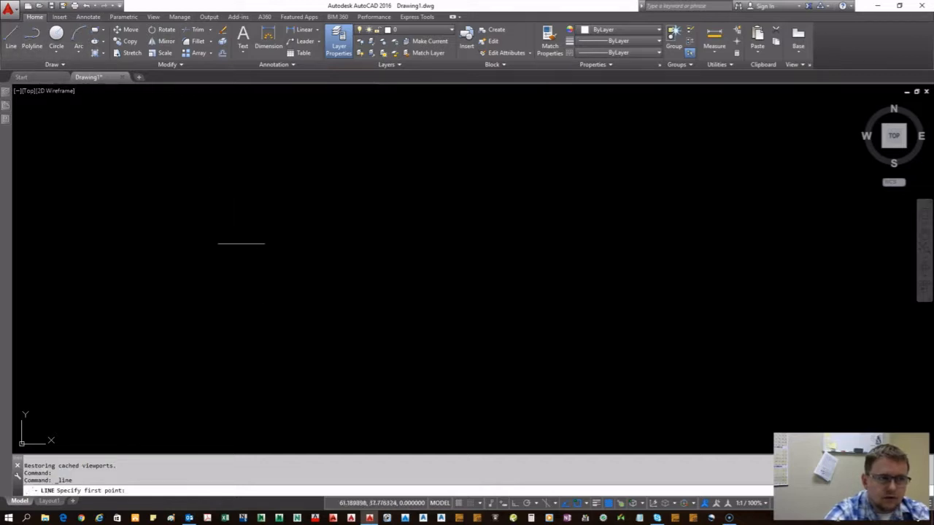
{"action": "left_click", "coordinate": [305, 355]}
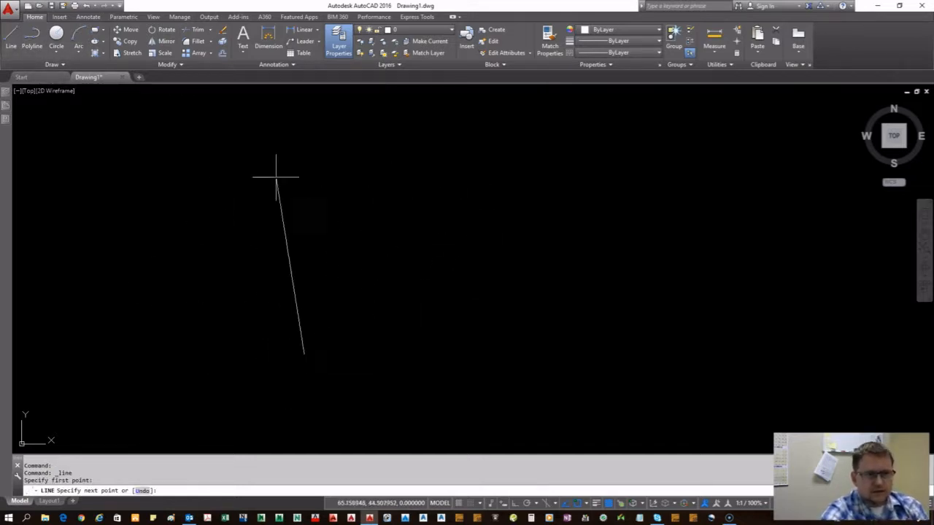
{"action": "left_click", "coordinate": [391, 215]}
{"action": "left_click", "coordinate": [546, 302]}
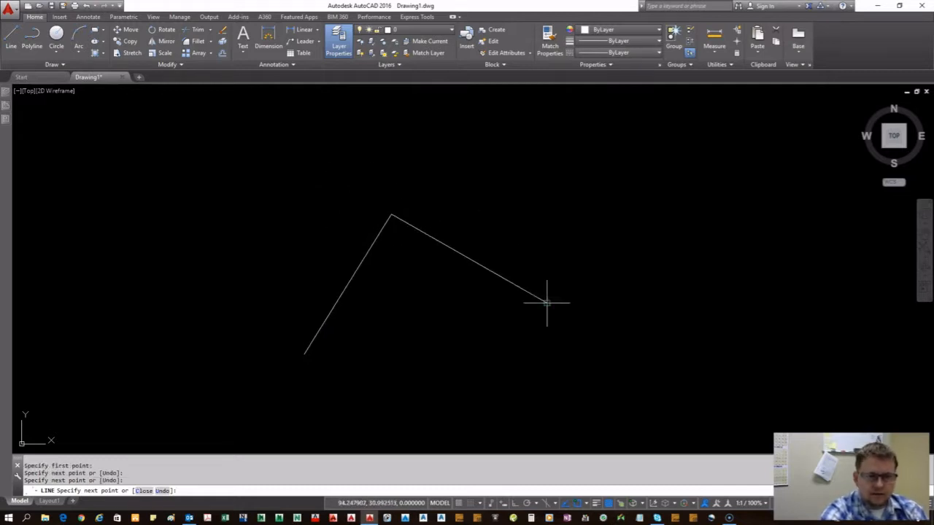
{"action": "left_click", "coordinate": [429, 357]}
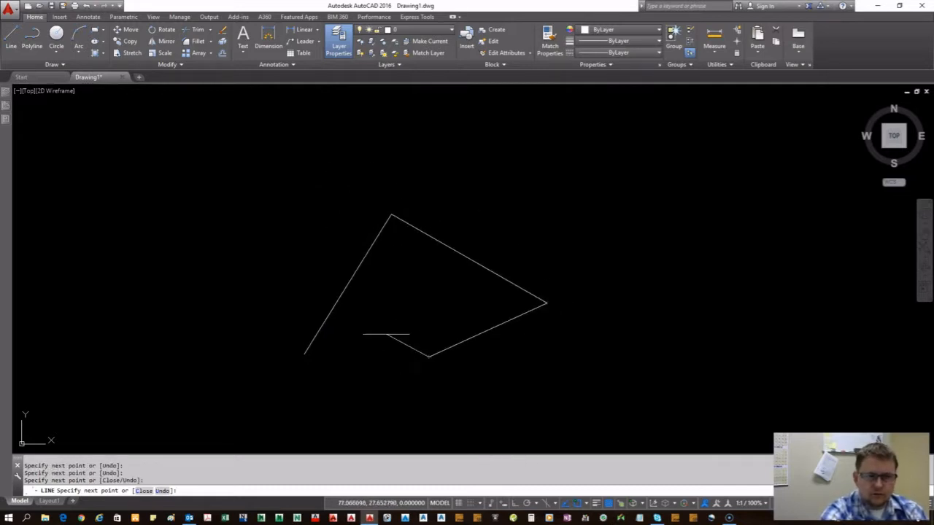
{"action": "left_click", "coordinate": [305, 354]}
{"action": "right_click", "coordinate": [300, 247]}
{"action": "left_click", "coordinate": [329, 252]}
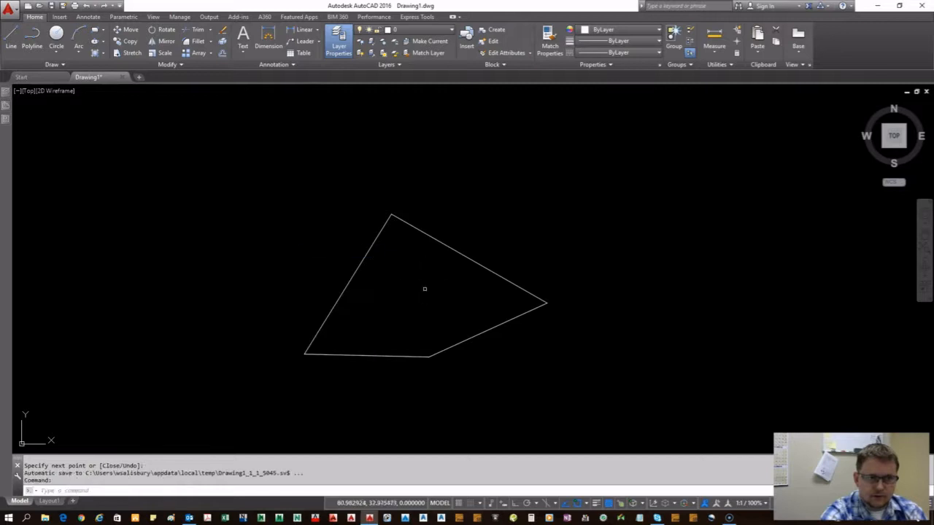
Erase all four line segments of the practice outline.
{"action": "left_click", "coordinate": [431, 305]}
{"action": "left_click", "coordinate": [319, 248]}
{"action": "key", "text": "Delete"}
{"action": "left_click", "coordinate": [599, 380]}
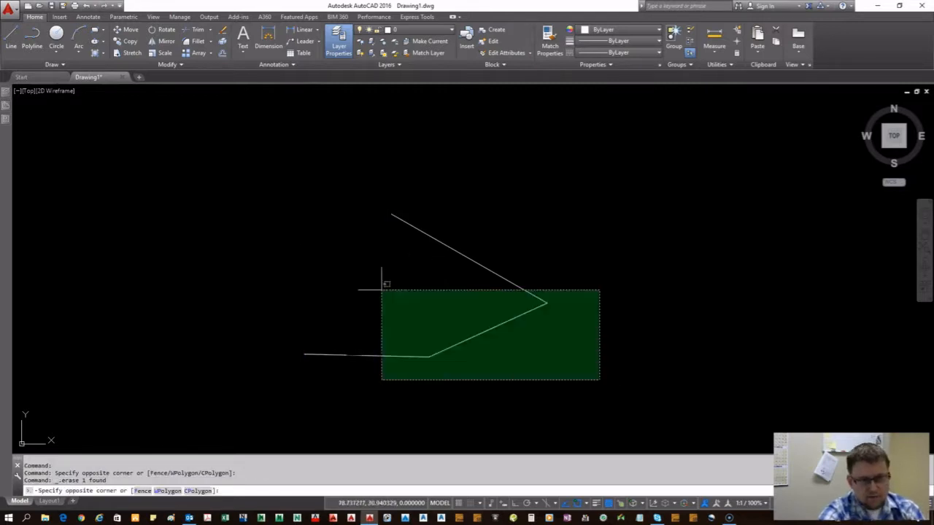
{"action": "left_click", "coordinate": [358, 268]}
{"action": "key", "text": "Delete"}
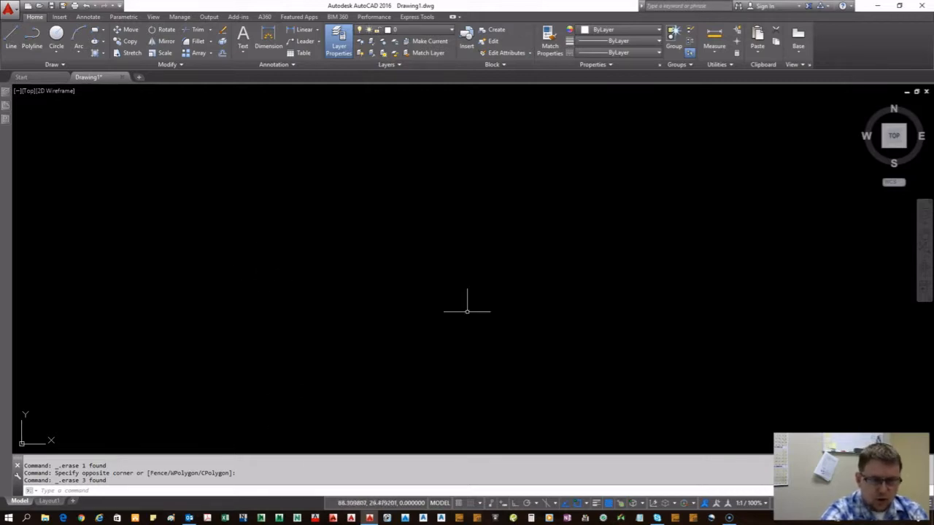
Turn on ortho mode and try it with a trial polyline segment, leaving the polyline uncompleted.
{"action": "left_click", "coordinate": [515, 503]}
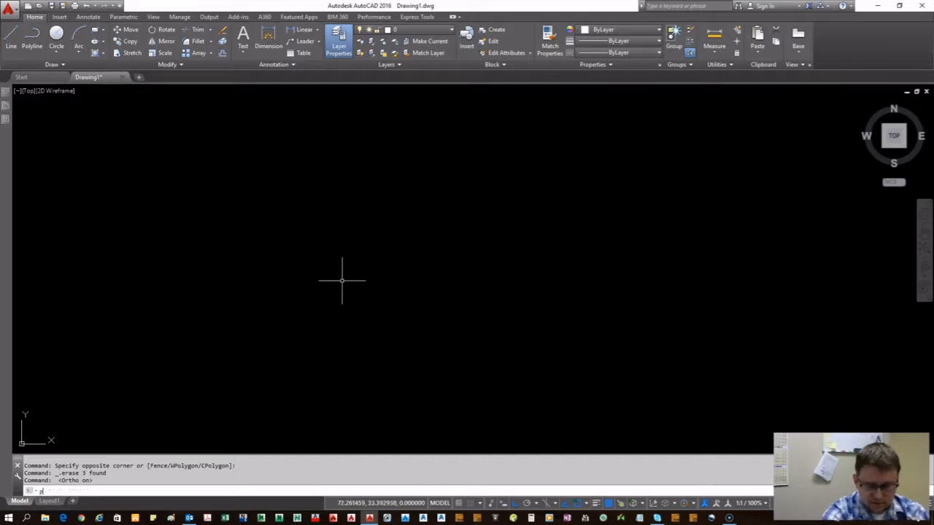
{"action": "type", "text": "l"}
{"action": "key", "text": "Return"}
{"action": "left_click", "coordinate": [345, 307]}
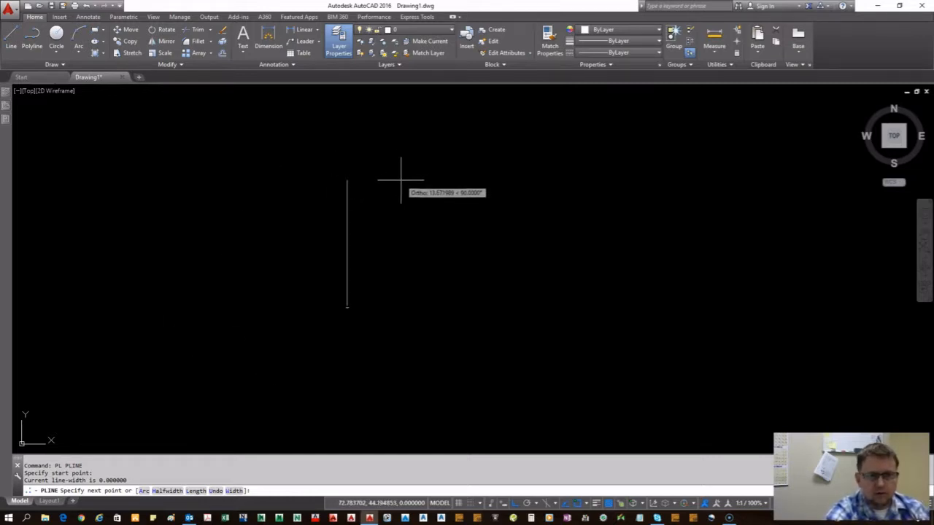
{"action": "key", "text": "Escape"}
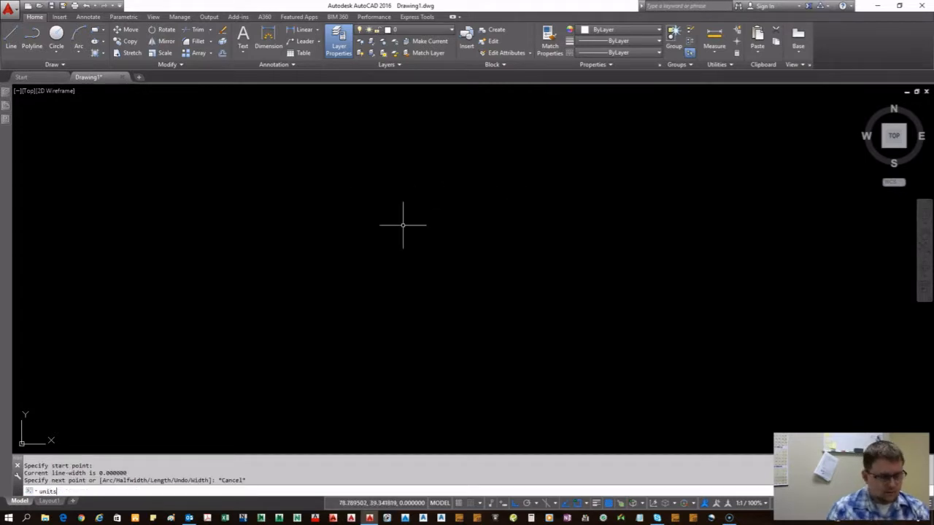
Open the Drawing Units settings and position the dialog over the drawing area.
{"action": "type", "text": "units"}
{"action": "key", "text": "Return"}
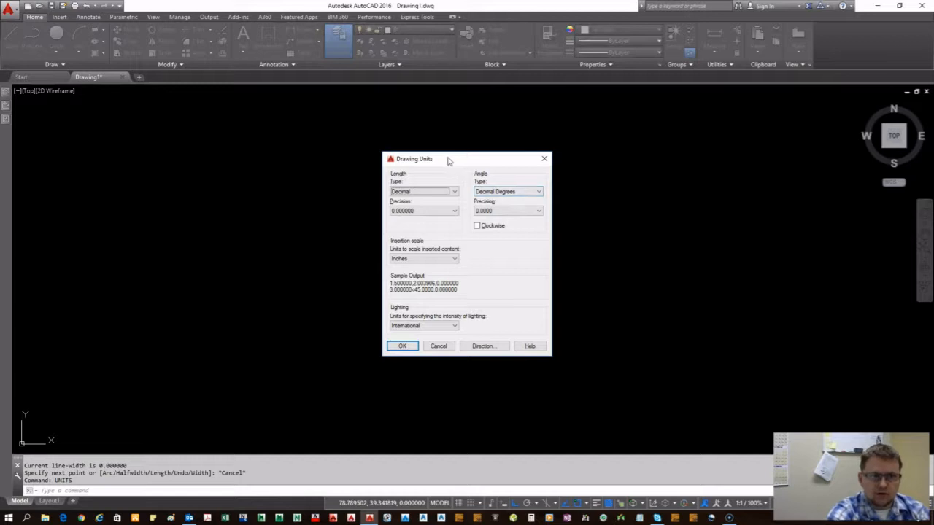
{"action": "left_click_drag", "start_coordinate": [449, 160], "coordinate": [480, 149]}
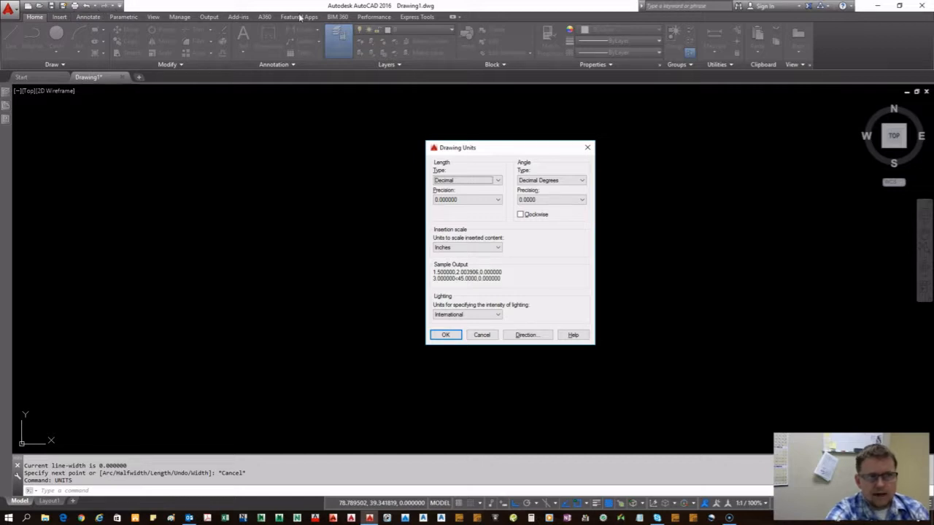
{"action": "mouse_move", "coordinate": [502, 151]}
{"action": "left_mouse_down"}
{"action": "mouse_move", "coordinate": [440, 150]}
{"action": "mouse_move", "coordinate": [440, 163]}
{"action": "left_mouse_up"}
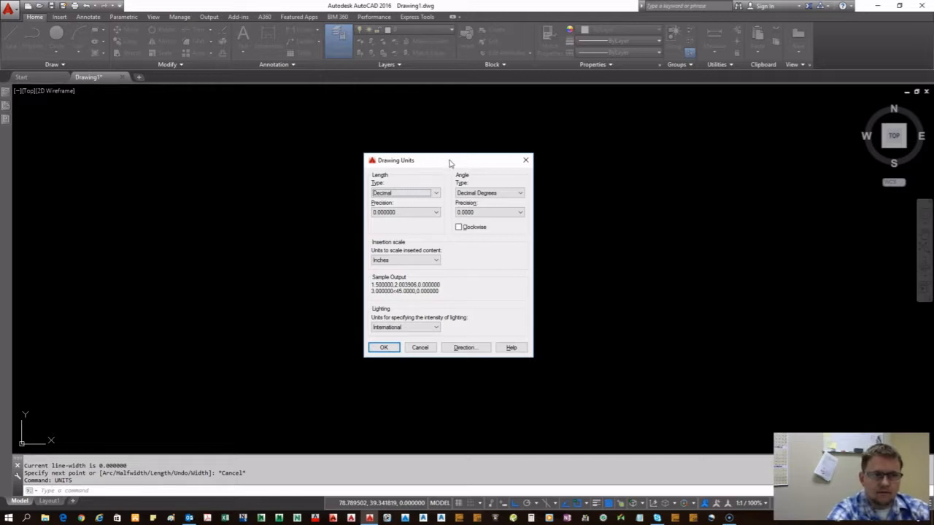
{"action": "left_click_drag", "start_coordinate": [450, 163], "coordinate": [445, 148]}
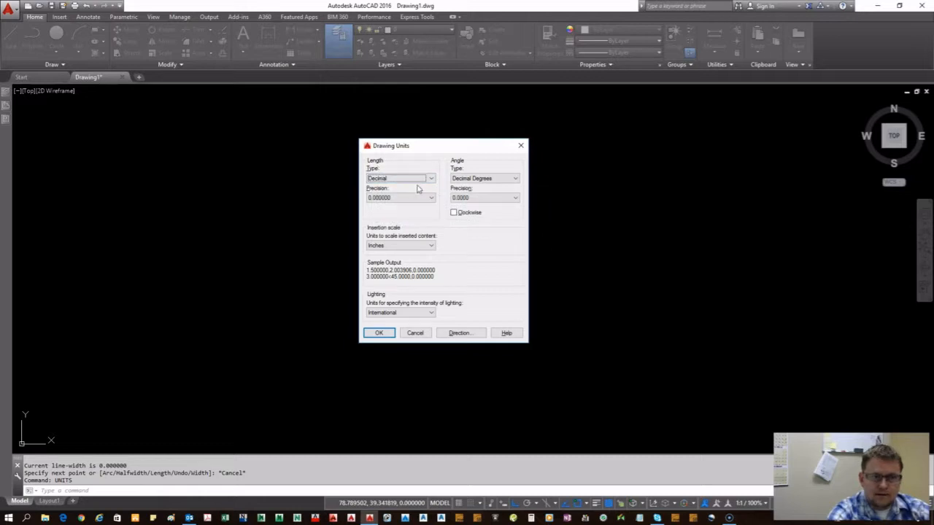
Review the length unit types, try Architectural, and return the type to Decimal.
{"action": "left_click", "coordinate": [431, 179]}
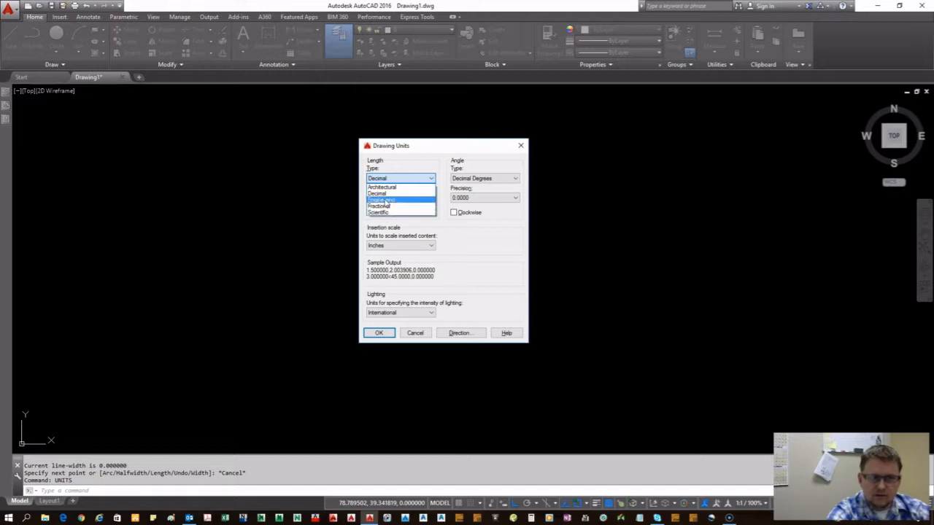
{"action": "left_click", "coordinate": [417, 168]}
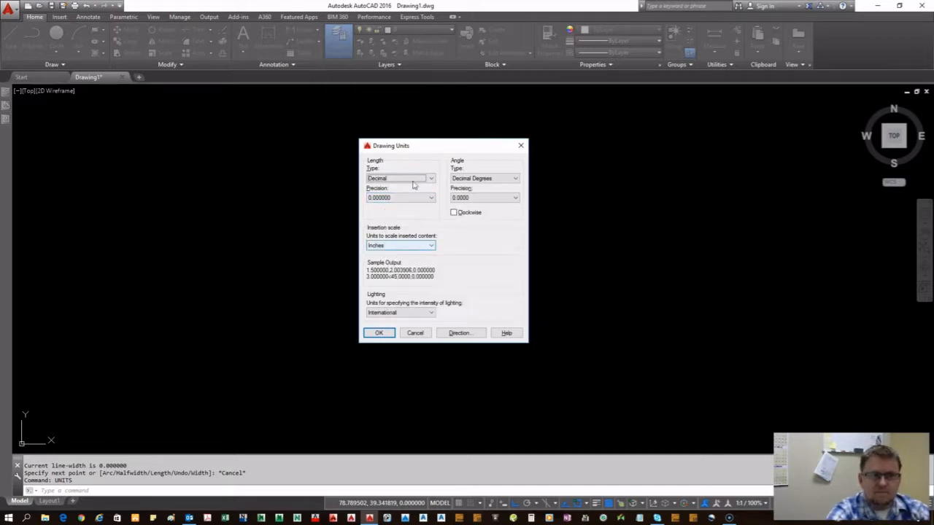
{"action": "left_click", "coordinate": [412, 181]}
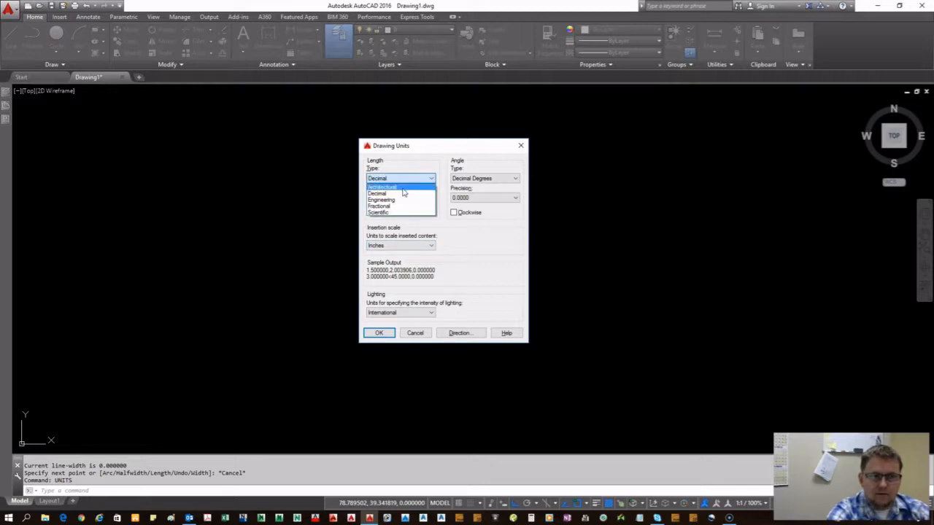
{"action": "left_click", "coordinate": [399, 189]}
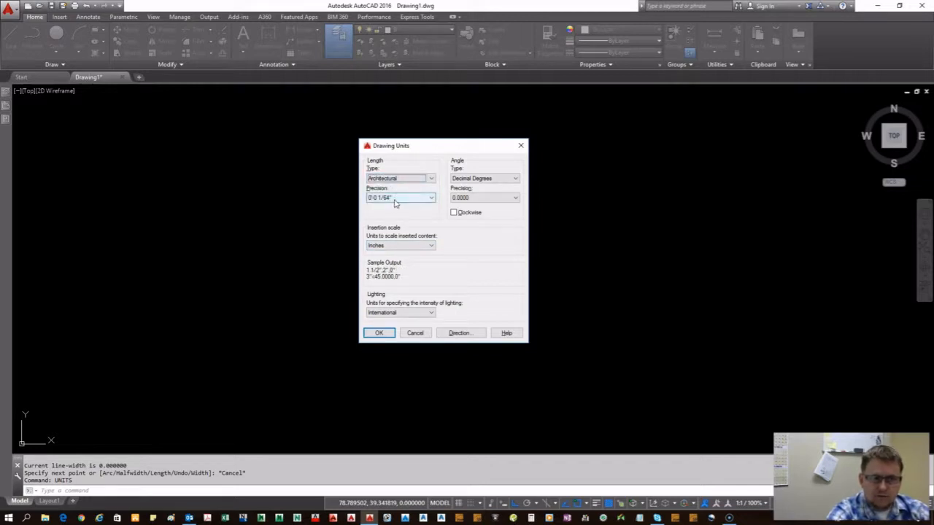
{"action": "left_click", "coordinate": [405, 179]}
{"action": "left_click", "coordinate": [400, 193]}
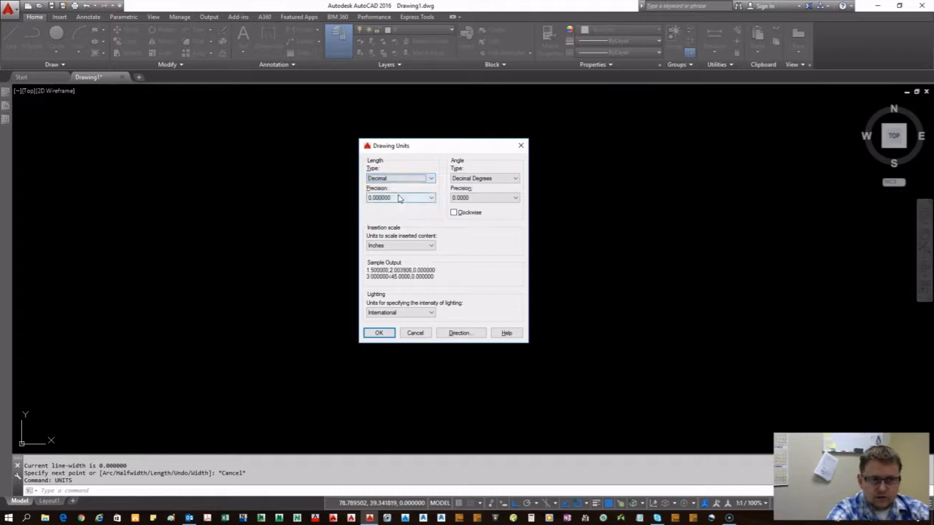
Switch the insertion scale units to Feet and back to Inches.
{"action": "left_click", "coordinate": [403, 246]}
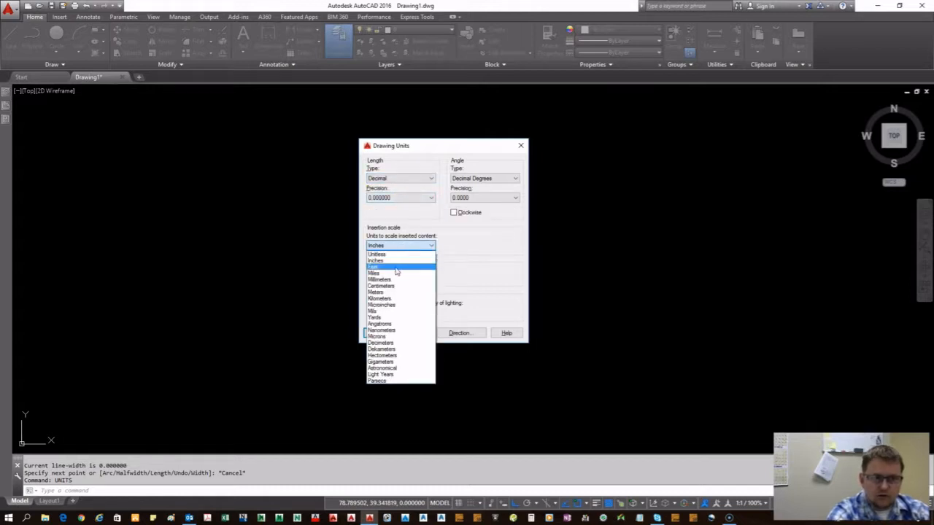
{"action": "left_click", "coordinate": [398, 266]}
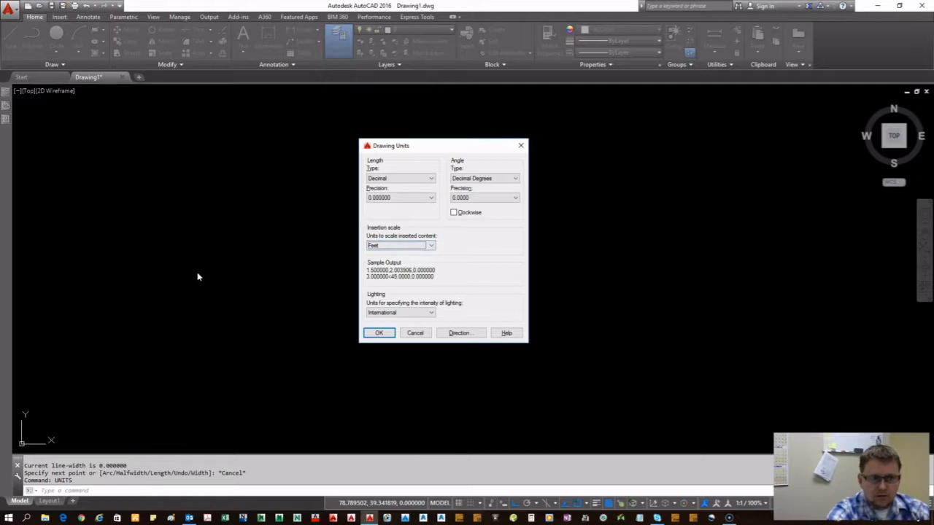
{"action": "left_click", "coordinate": [432, 246]}
{"action": "left_click", "coordinate": [399, 262]}
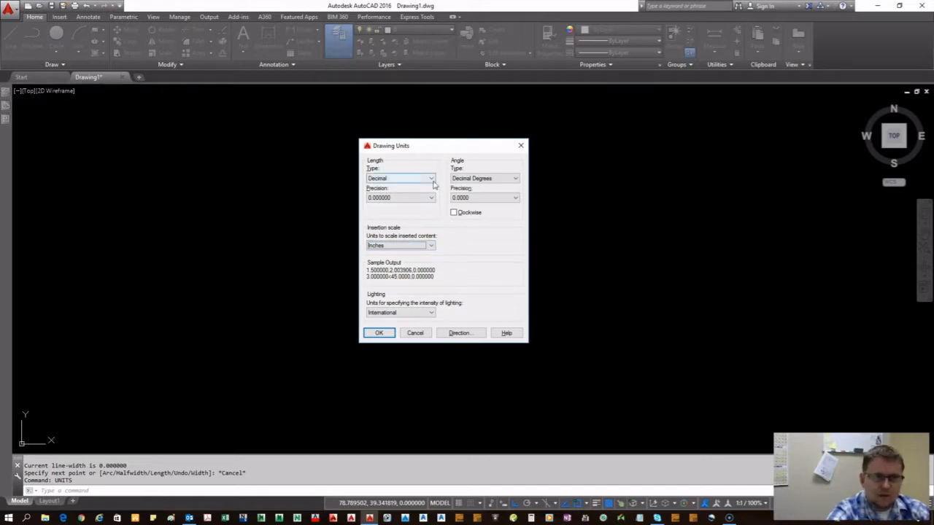
Set the drawing's length type to Architectural and apply the unit settings.
{"action": "left_click", "coordinate": [432, 179]}
{"action": "left_click", "coordinate": [415, 189]}
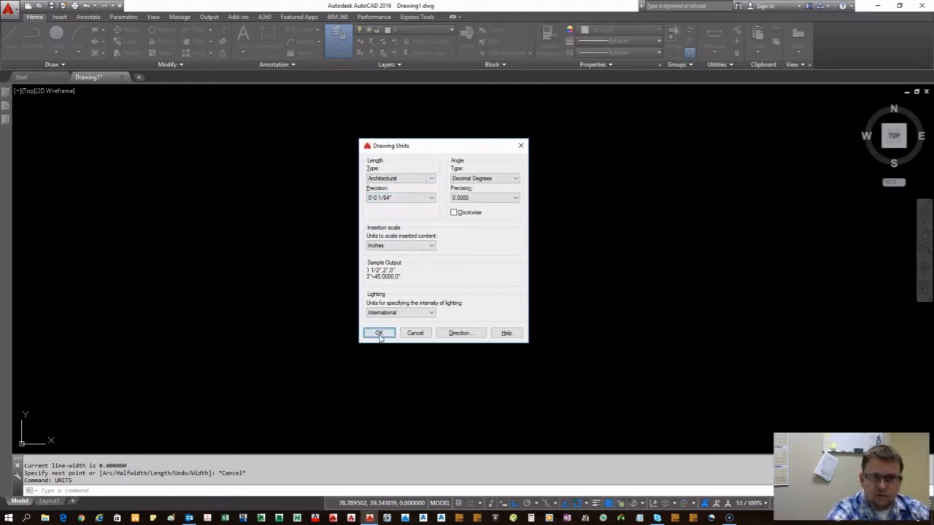
{"action": "left_click", "coordinate": [380, 333]}
{"action": "left_click", "coordinate": [342, 299]}
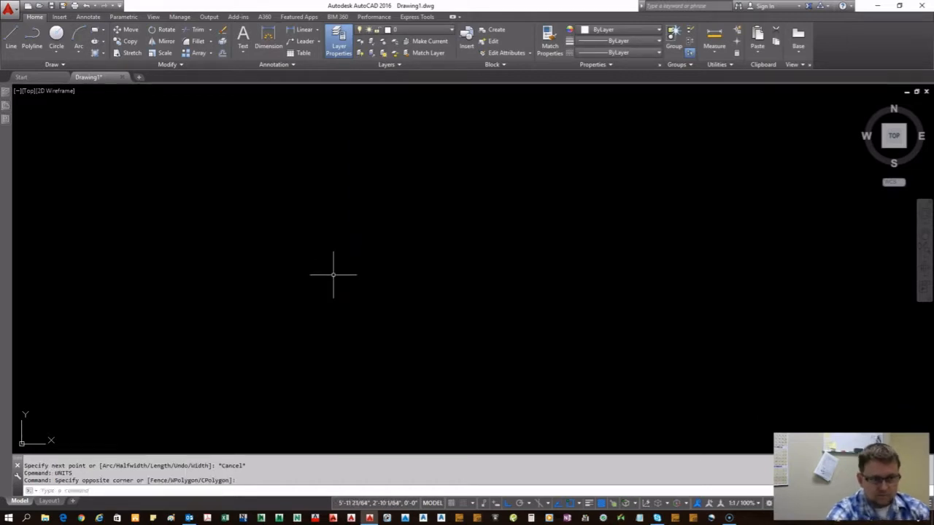
{"action": "type", "text": "PL"}
{"action": "key", "text": "Return"}
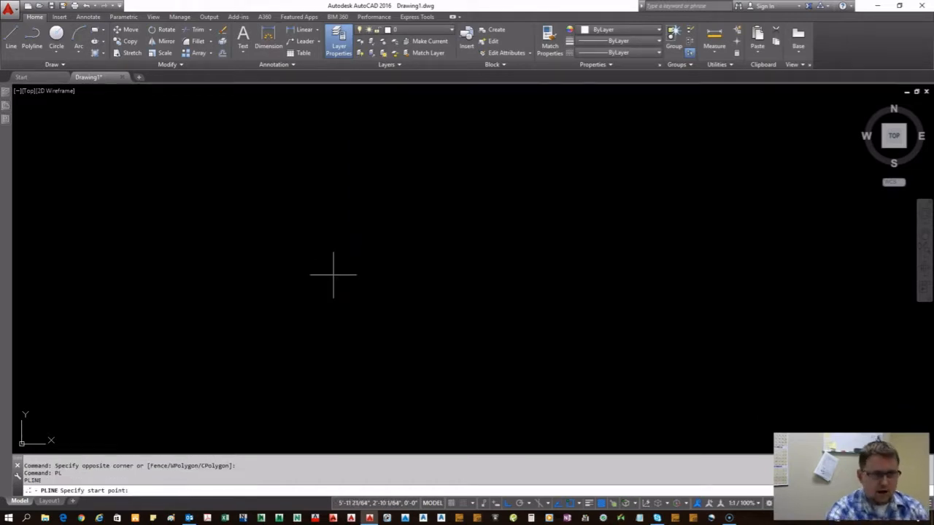
{"action": "key", "text": "Escape"}
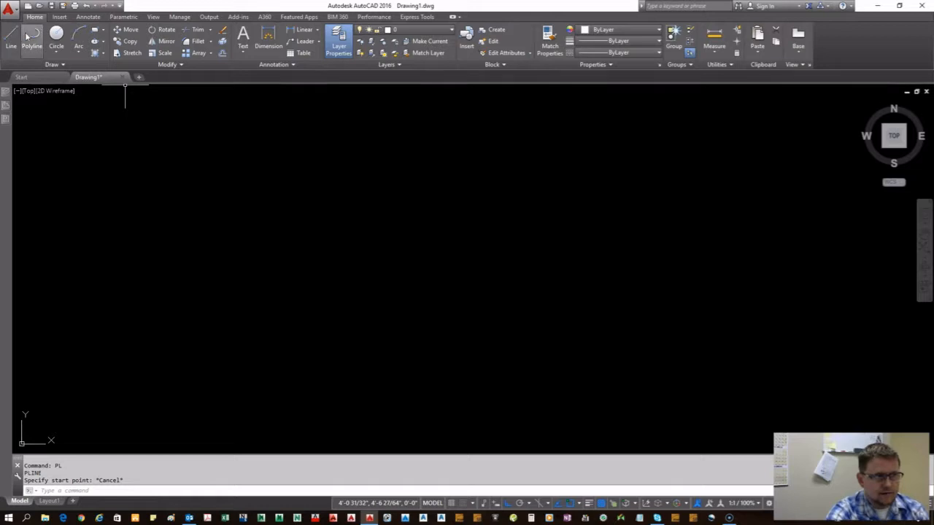
Draw a vertical line 12 inches long, going upward from a point near the middle of the drawing area.
{"action": "left_click", "coordinate": [11, 37]}
{"action": "left_click", "coordinate": [410, 319]}
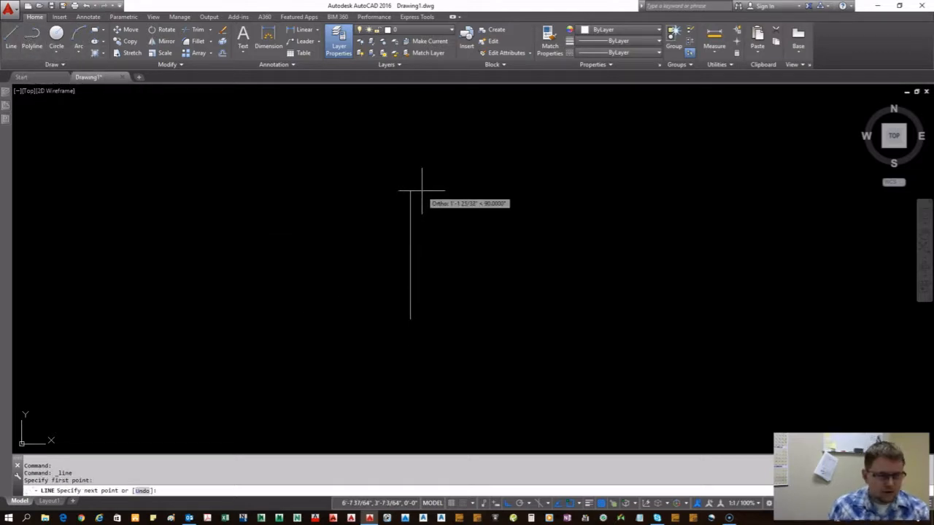
{"action": "type", "text": "12"}
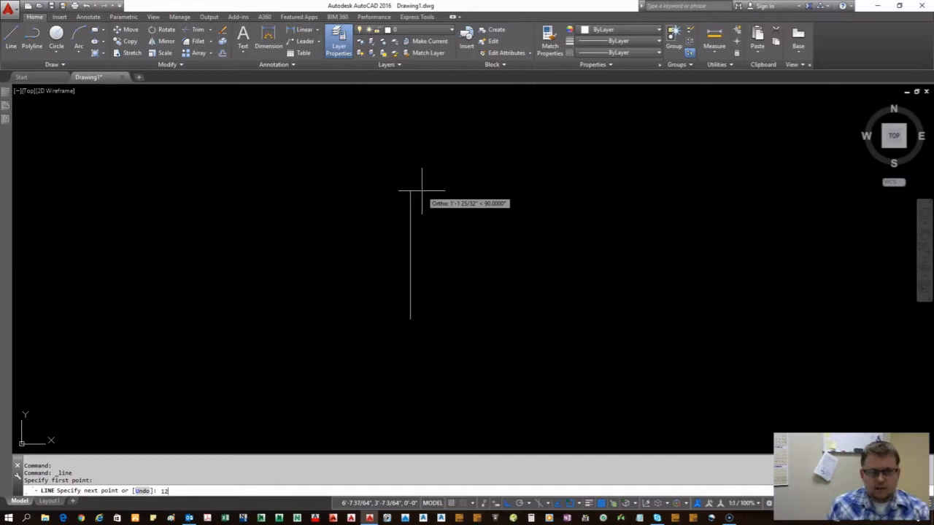
{"action": "key", "text": "Return"}
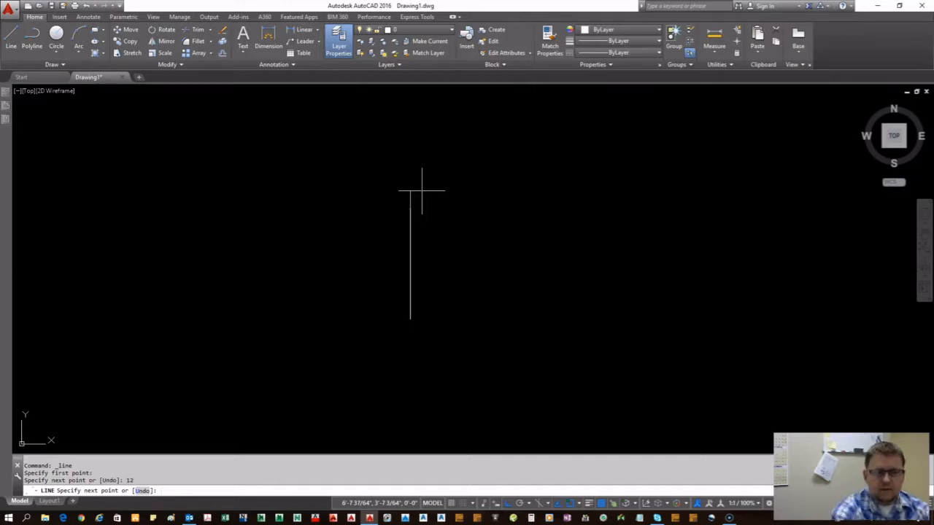
{"action": "key", "text": "Escape"}
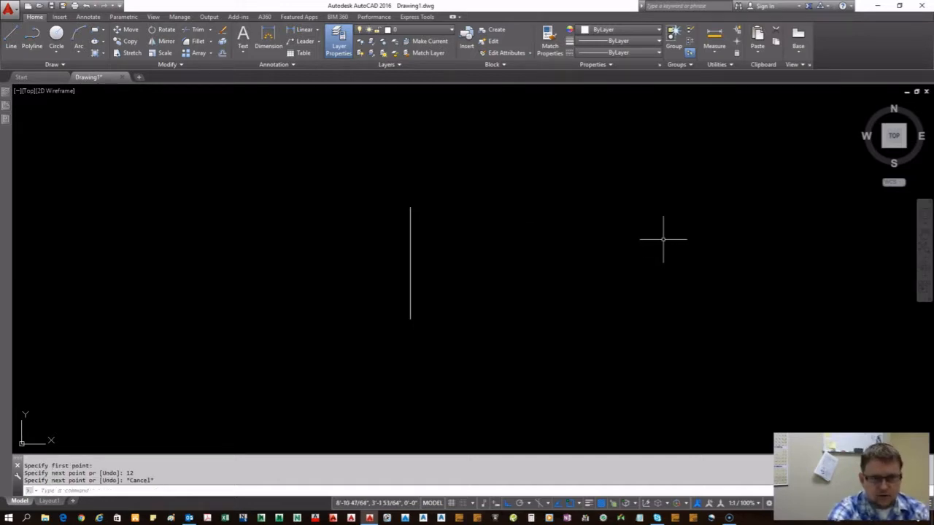
Select the vertical line to examine its grips up close, and clear the selection.
{"action": "left_click", "coordinate": [411, 256]}
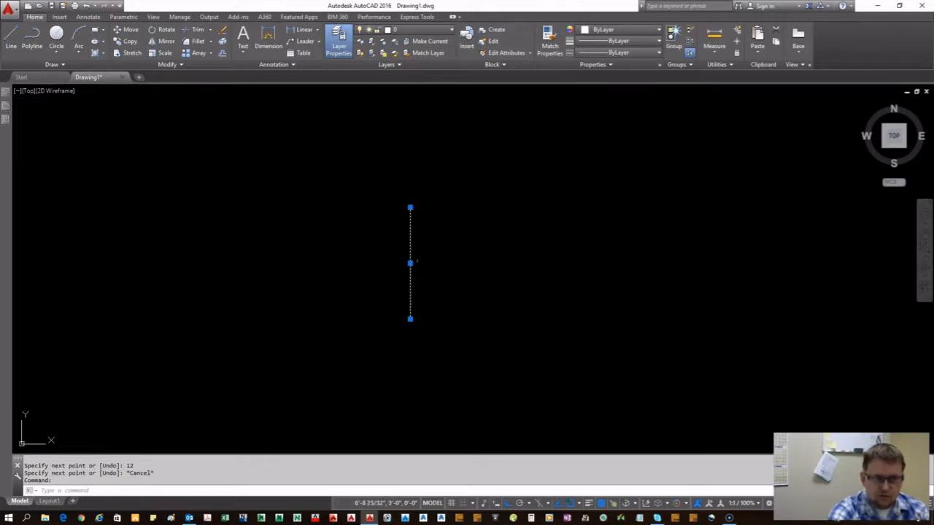
{"action": "scroll", "coordinate": [392, 263], "scroll_direction": "down", "scroll_amount": 4}
{"action": "scroll", "coordinate": [398, 276], "scroll_direction": "up", "scroll_amount": 6}
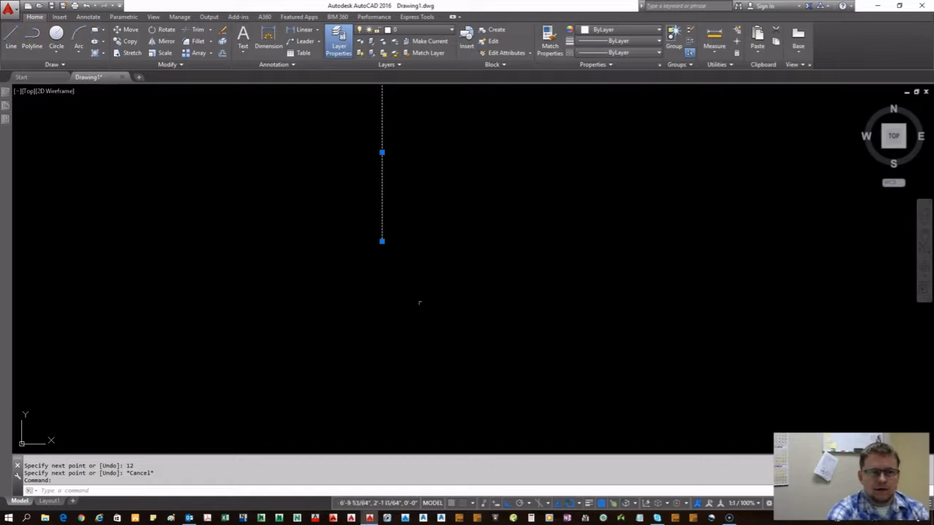
{"action": "key", "text": "Escape"}
{"action": "scroll", "coordinate": [302, 282], "scroll_direction": "down", "scroll_amount": 4}
{"action": "scroll", "coordinate": [326, 252], "scroll_direction": "up", "scroll_amount": 2}
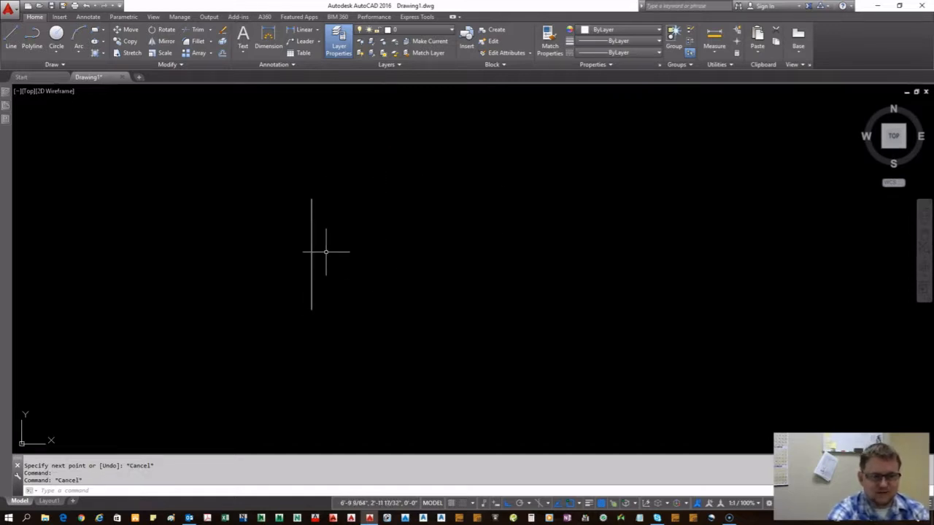
Draw a horizontal polyline 12 inches to the right from the upper end of the vertical line.
{"action": "type", "text": "pl"}
{"action": "key", "text": "Return"}
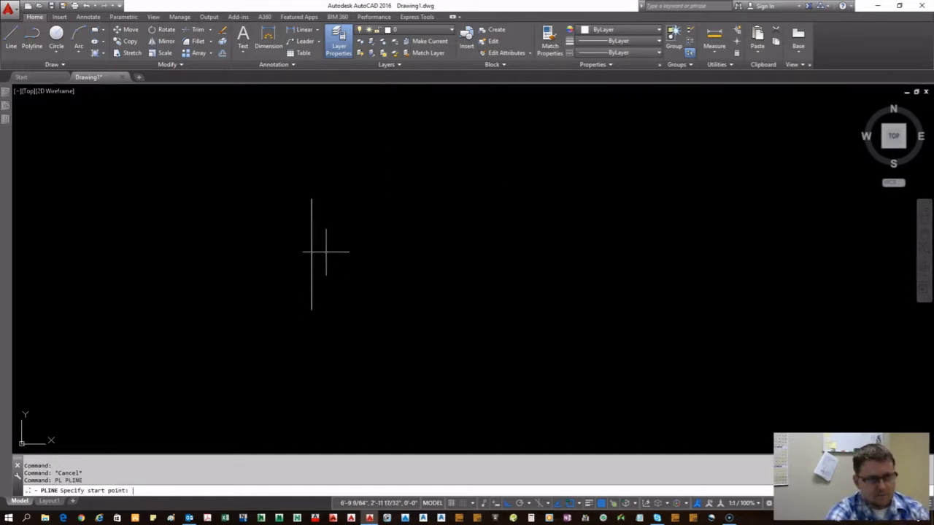
{"action": "left_click", "coordinate": [311, 200]}
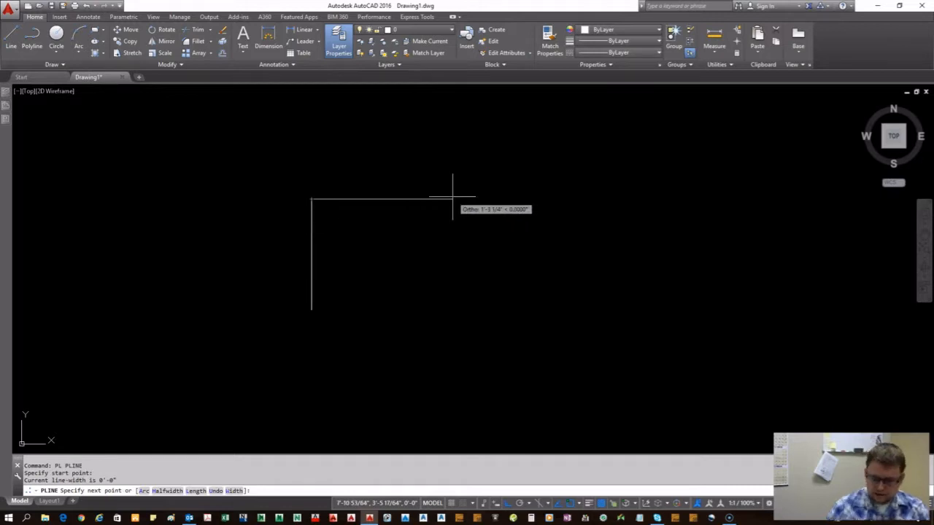
{"action": "type", "text": "12"}
{"action": "key", "text": "Return"}
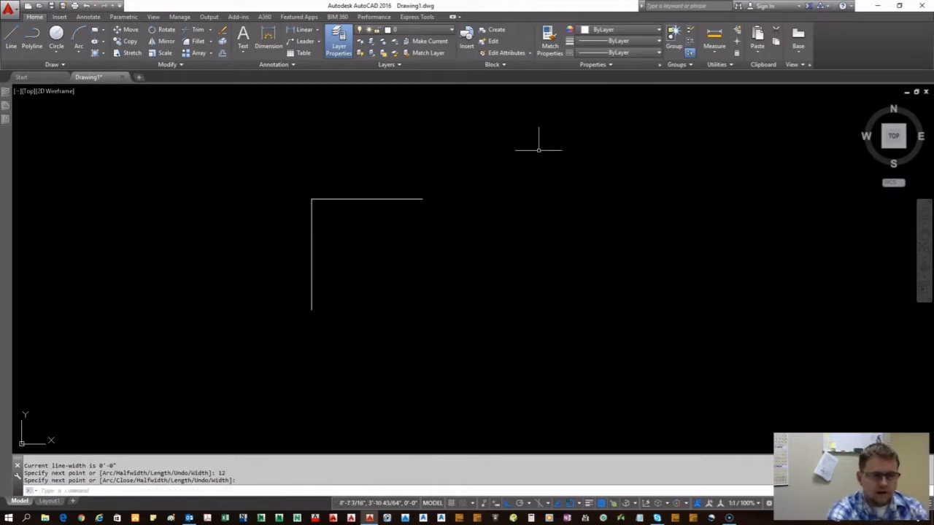
{"action": "key", "text": "Return"}
Draw a second polyline 12" straight down from the right end of the horizontal polyline.
{"action": "key", "text": "Return"}
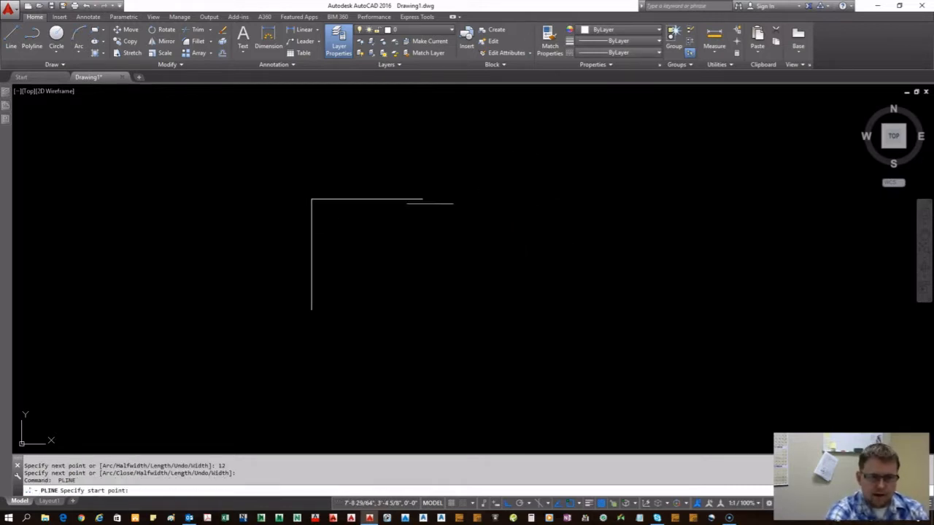
{"action": "left_click", "coordinate": [422, 200]}
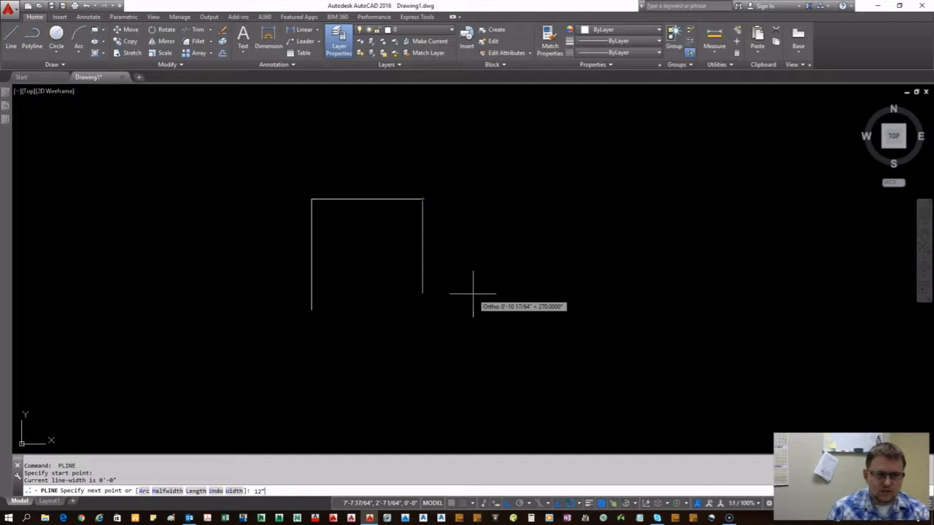
{"action": "type", "text": "12\""}
{"action": "key", "text": "Return"}
{"action": "key", "text": "Return"}
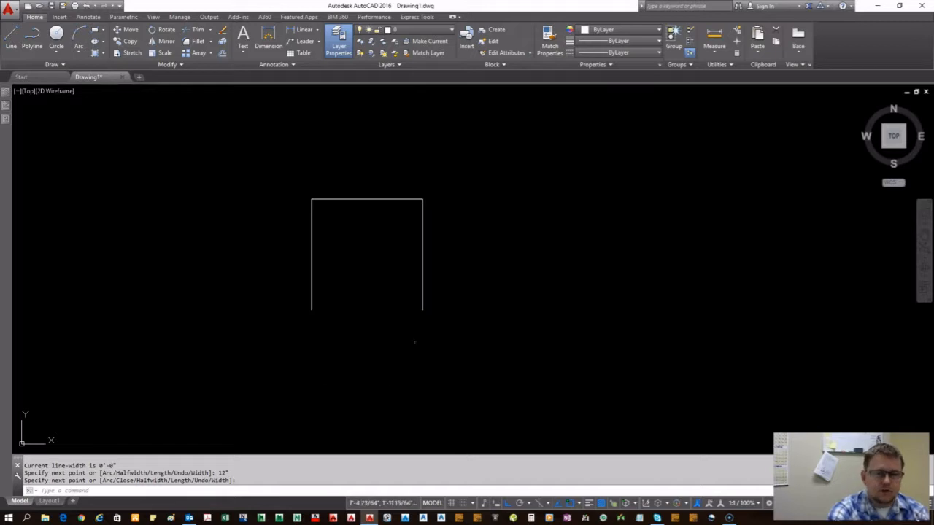
Draw a polyline 1'5" to the left from the lower end of the right side, extending past the vertical line.
{"action": "key", "text": "Return"}
{"action": "key", "text": "Return"}
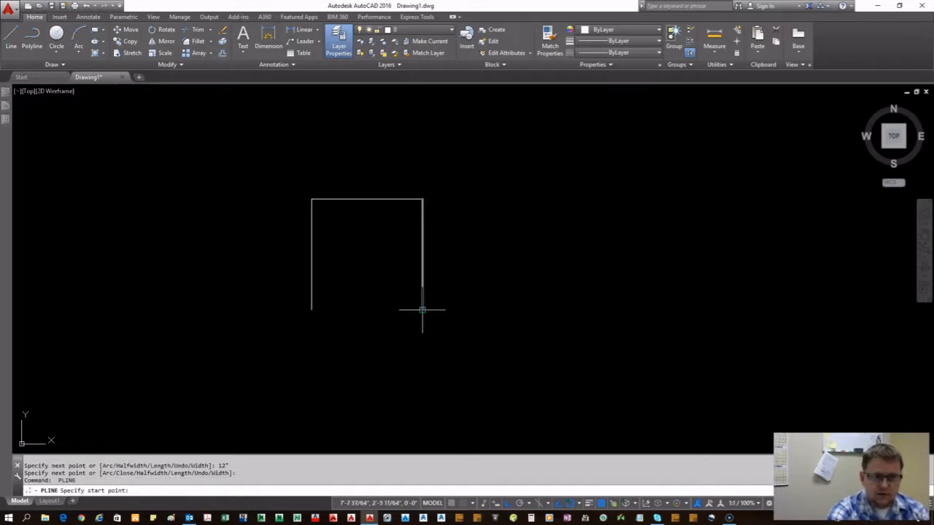
{"action": "left_click", "coordinate": [423, 309]}
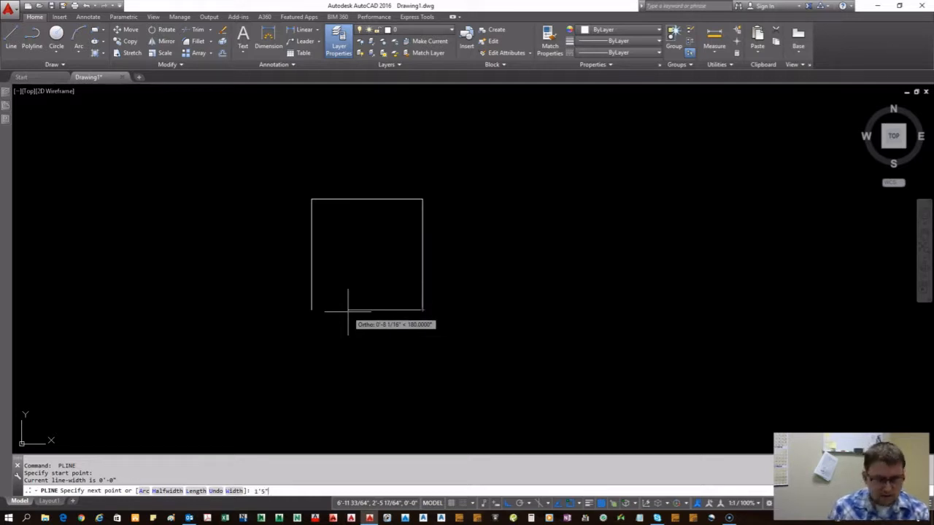
{"action": "type", "text": "1'5"}
{"action": "key", "text": "Return"}
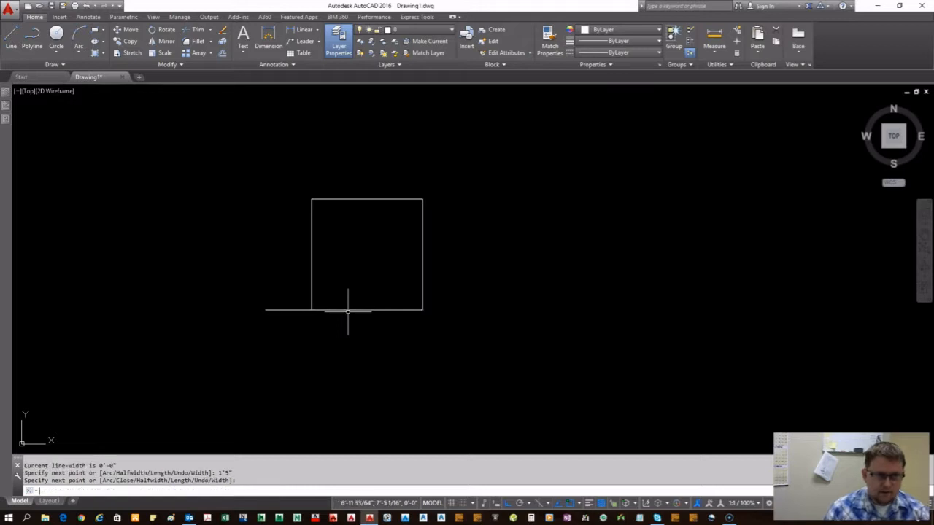
{"action": "key", "text": "Return"}
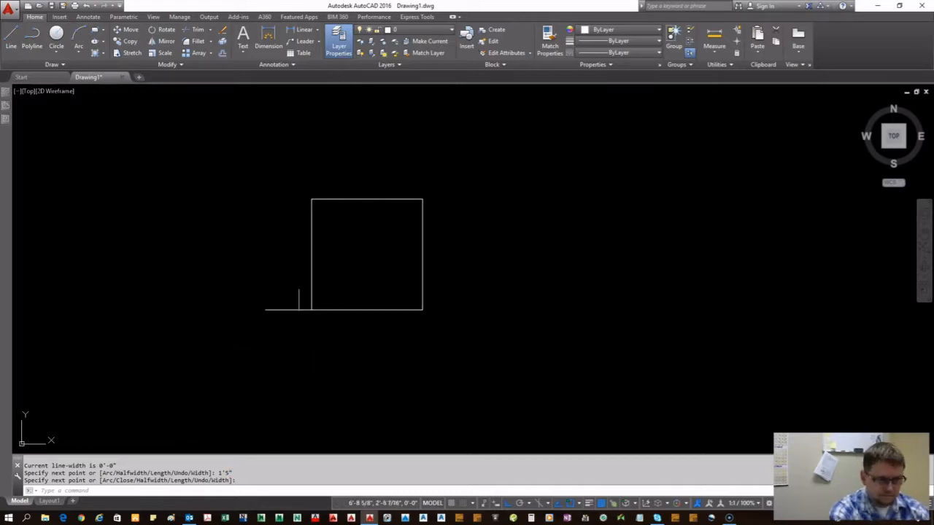
Stretch the overhanging left end of the bottom polyline back to the vertical line's lower endpoint to close the square.
{"action": "left_click", "coordinate": [276, 305]}
{"action": "left_click", "coordinate": [252, 310]}
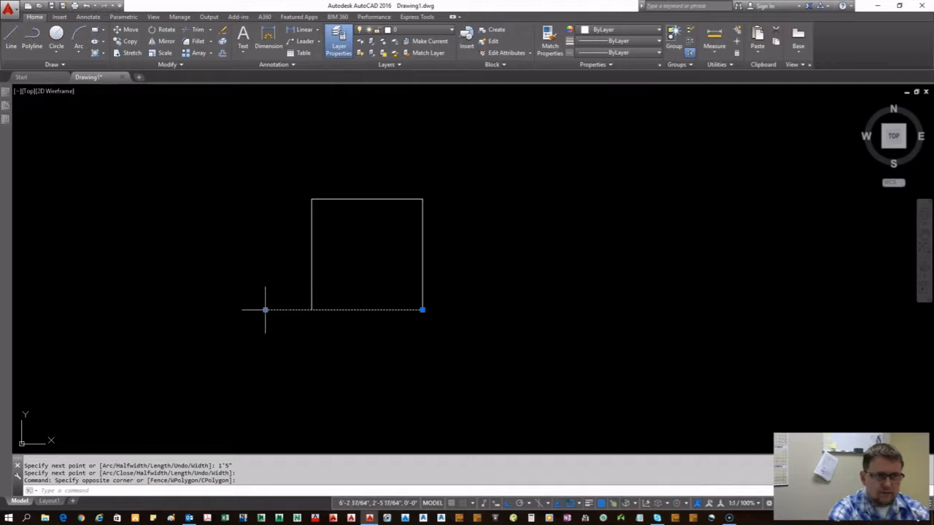
{"action": "scroll", "coordinate": [248, 318], "scroll_direction": "up", "scroll_amount": 4}
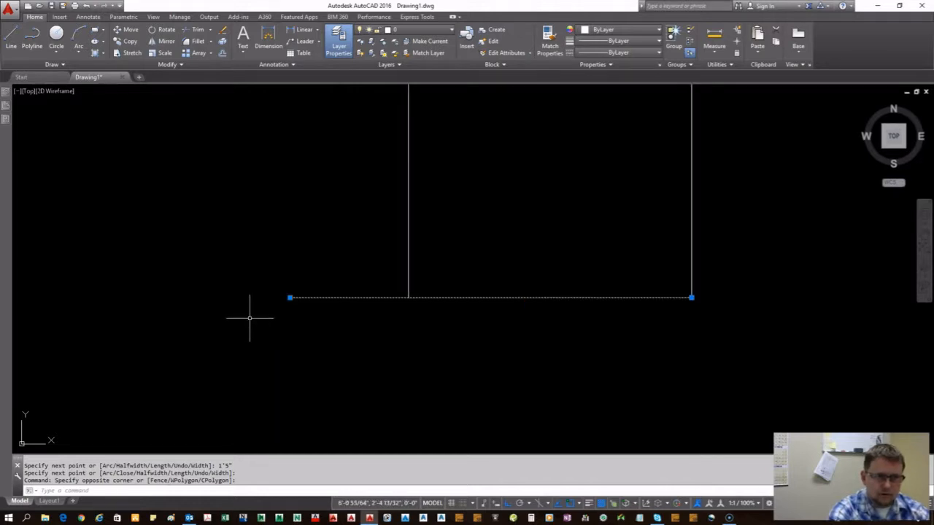
{"action": "left_click", "coordinate": [289, 297]}
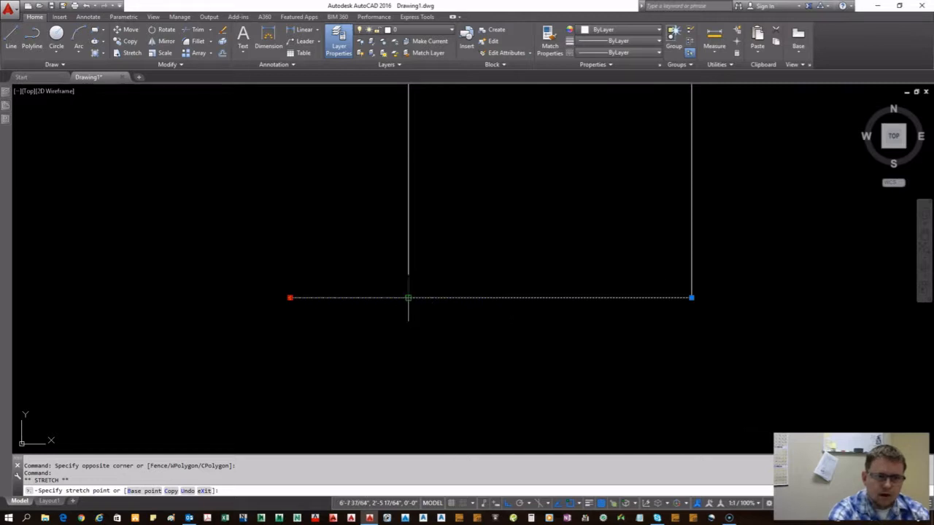
{"action": "scroll", "coordinate": [411, 298], "scroll_direction": "up", "scroll_amount": 3}
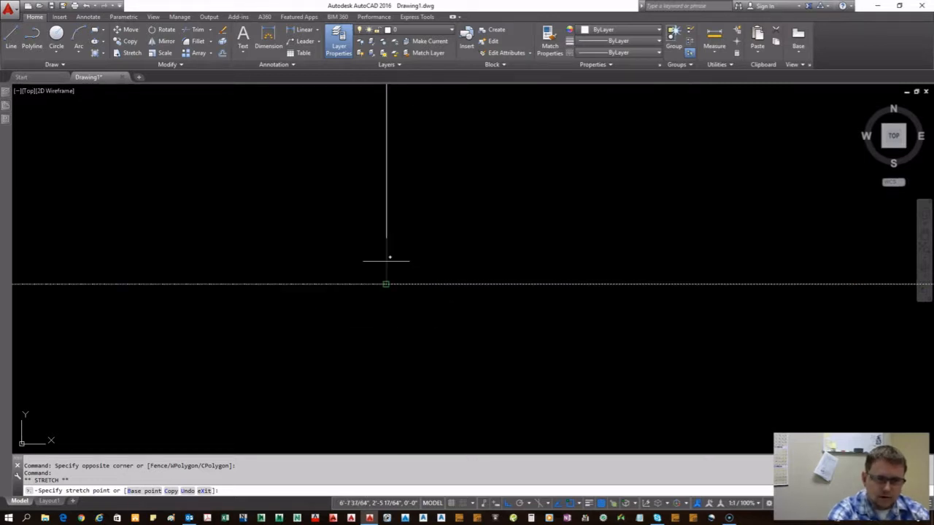
{"action": "left_click", "coordinate": [389, 265]}
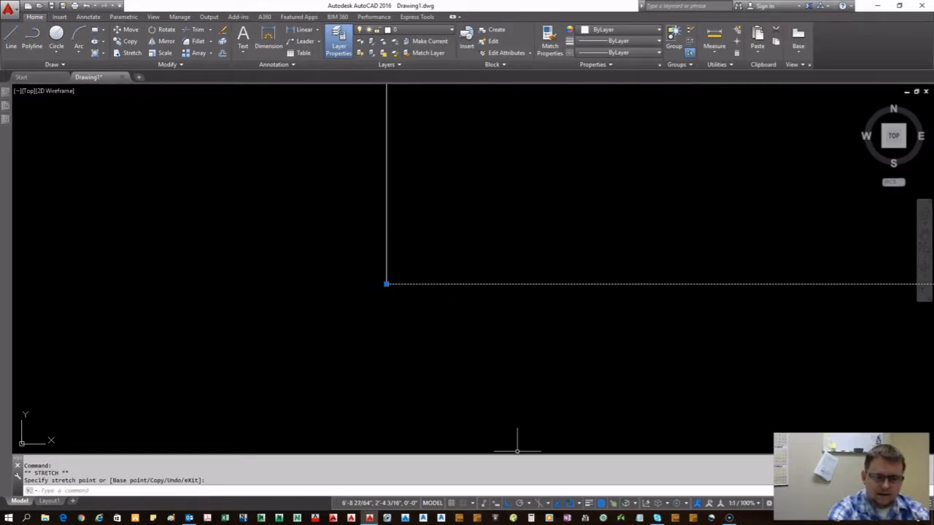
Review the enabled object snap modes in the Drafting Settings beside the square's corner and close the settings.
{"action": "left_click", "coordinate": [570, 506]}
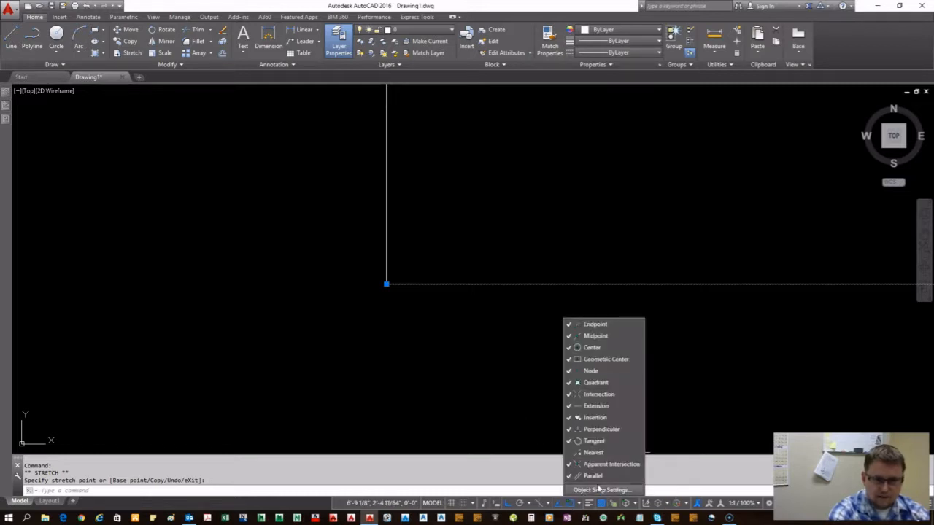
{"action": "left_click", "coordinate": [600, 490]}
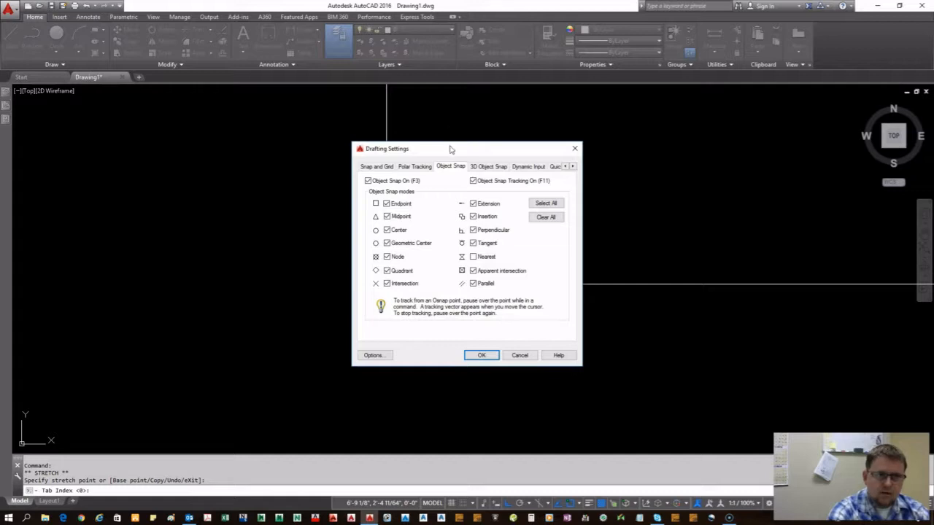
{"action": "left_click_drag", "start_coordinate": [450, 149], "coordinate": [193, 129]}
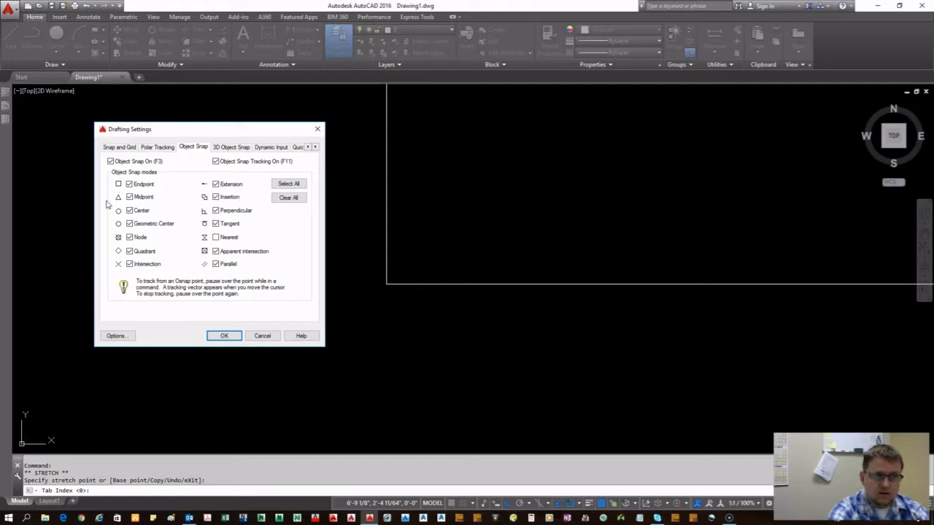
{"action": "left_click", "coordinate": [224, 336]}
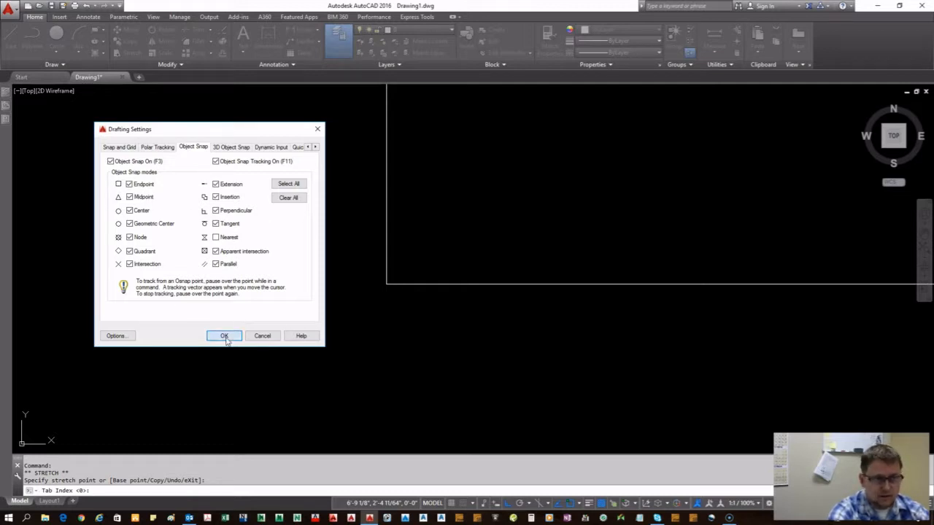
Draw a small circle inside the square, just above the middle of its bottom edge.
{"action": "scroll", "coordinate": [227, 326], "scroll_direction": "down", "scroll_amount": 5}
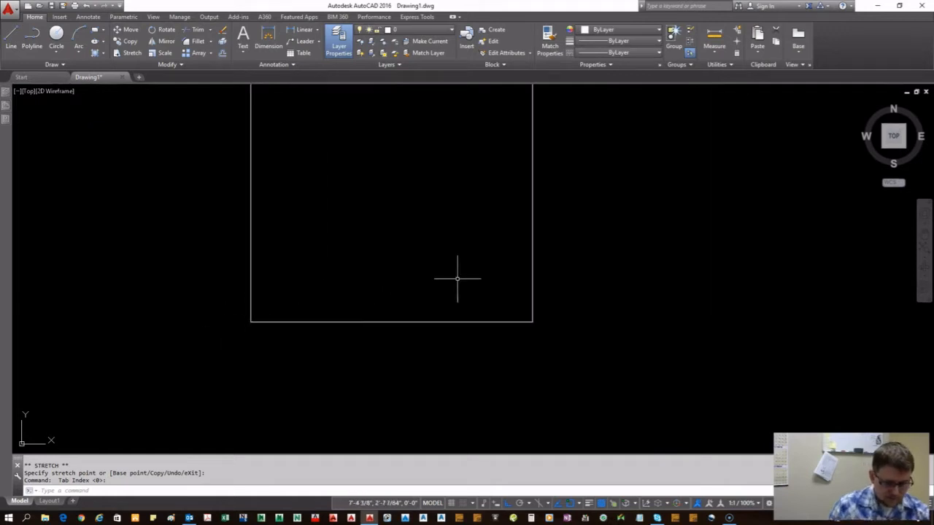
{"action": "type", "text": "circ"}
{"action": "key", "text": "Return"}
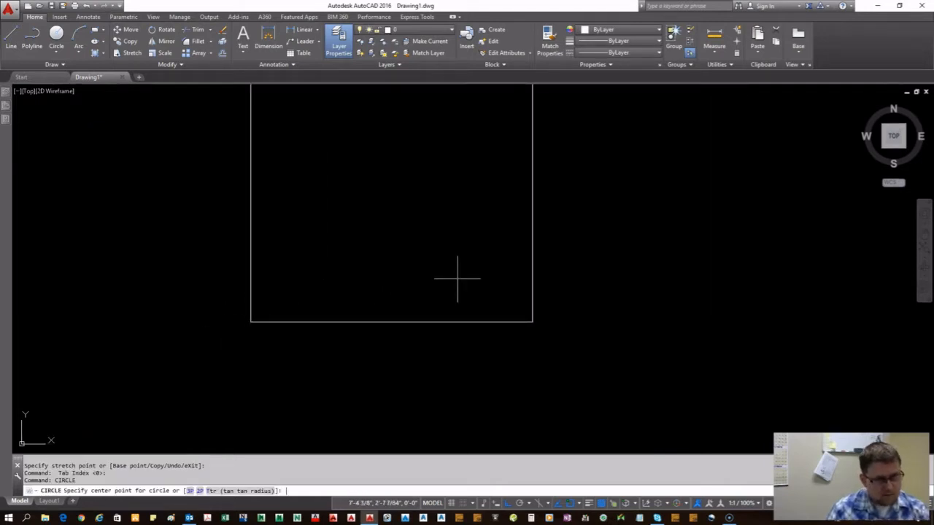
{"action": "left_click", "coordinate": [395, 286]}
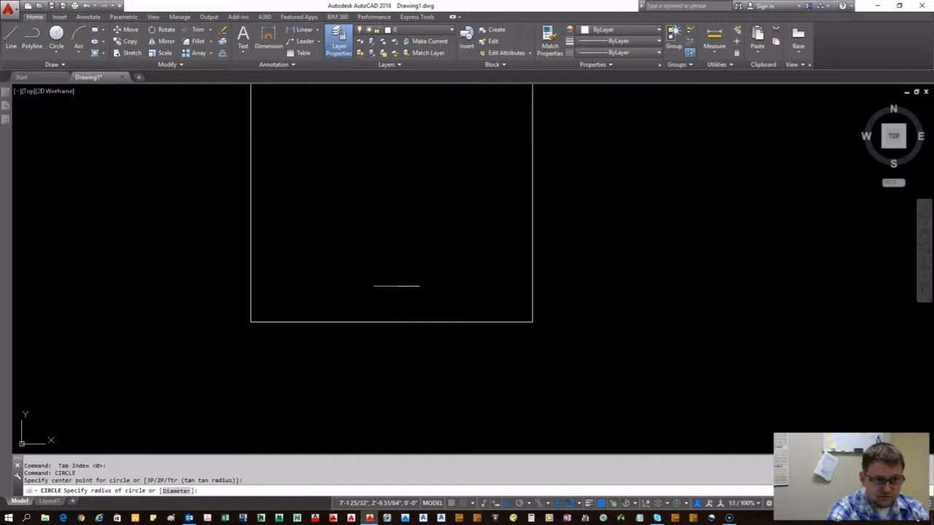
{"action": "left_click", "coordinate": [403, 268]}
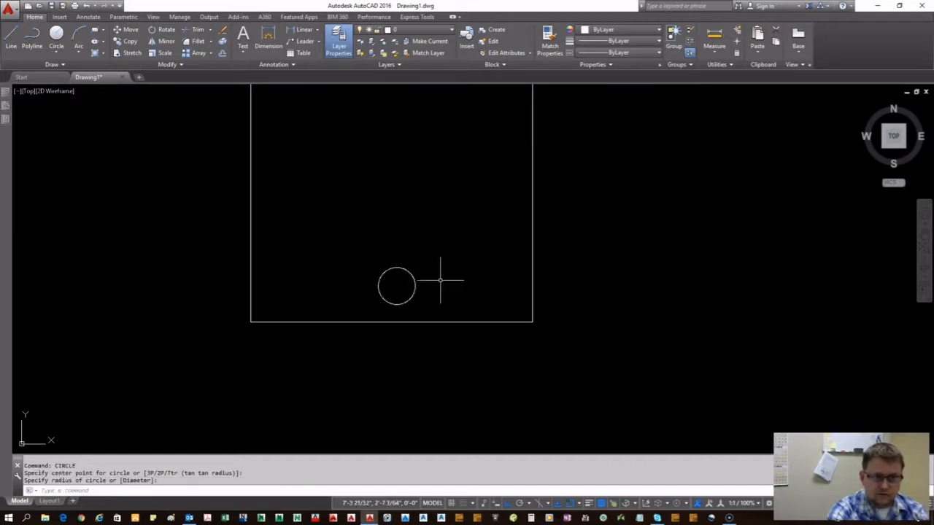
Select the circle to examine its center and quadrant grips, and clear the selection.
{"action": "scroll", "coordinate": [394, 288], "scroll_direction": "down", "scroll_amount": 2}
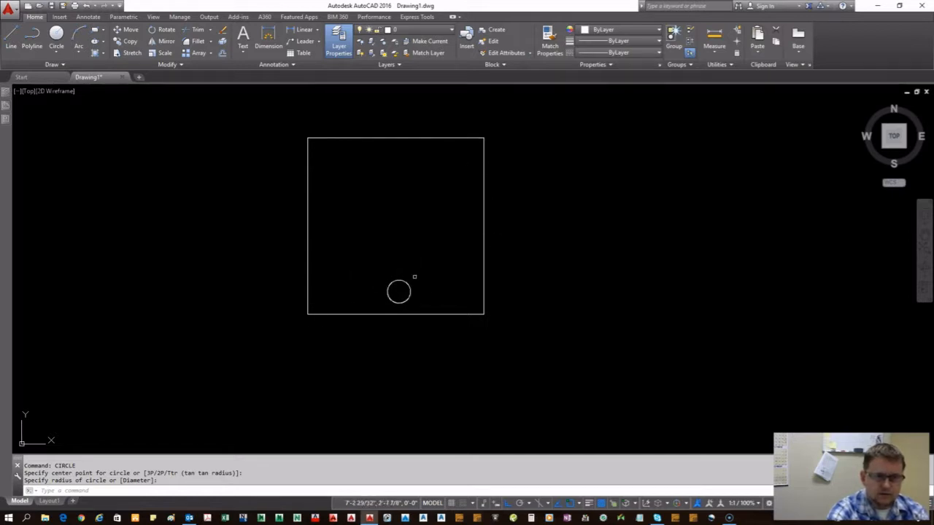
{"action": "left_click", "coordinate": [427, 299]}
{"action": "left_click", "coordinate": [384, 284]}
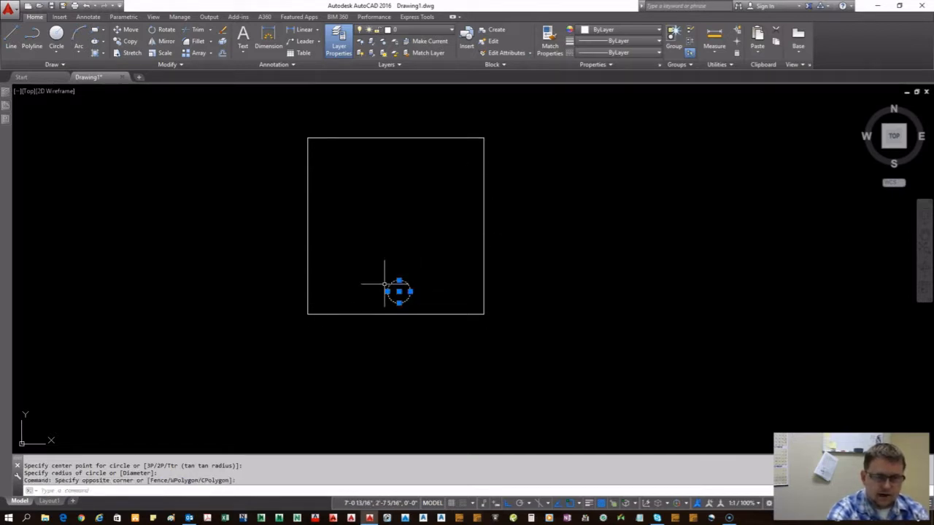
{"action": "key", "text": "Escape"}
{"action": "scroll", "coordinate": [411, 293], "scroll_direction": "up", "scroll_amount": 5}
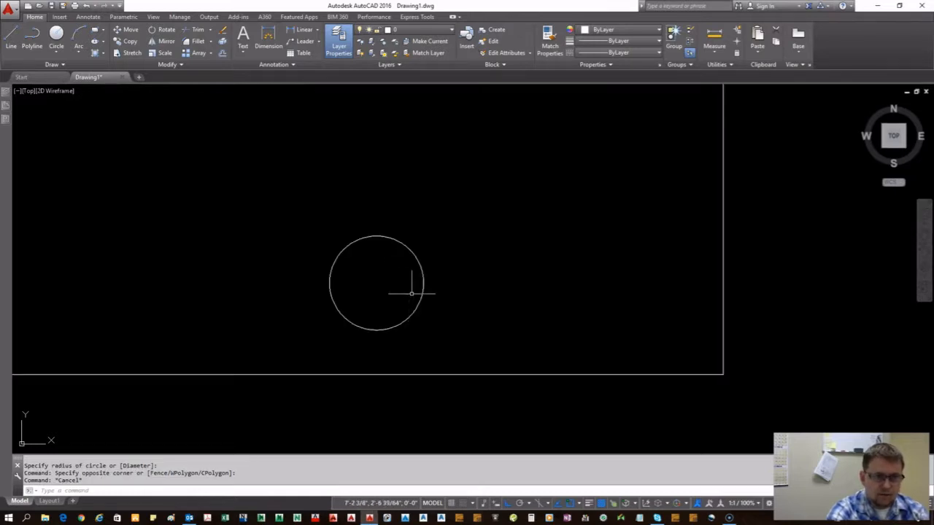
{"action": "left_click", "coordinate": [407, 251]}
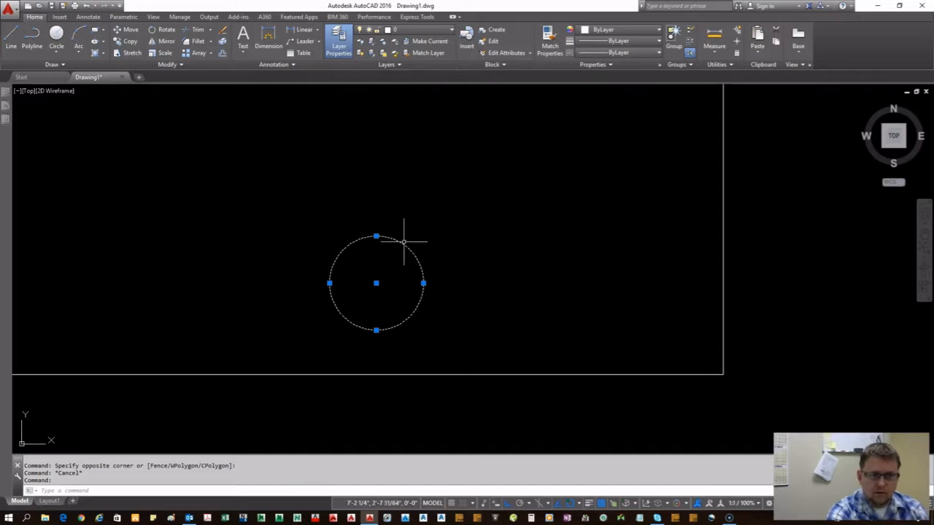
{"action": "key", "text": "Escape"}
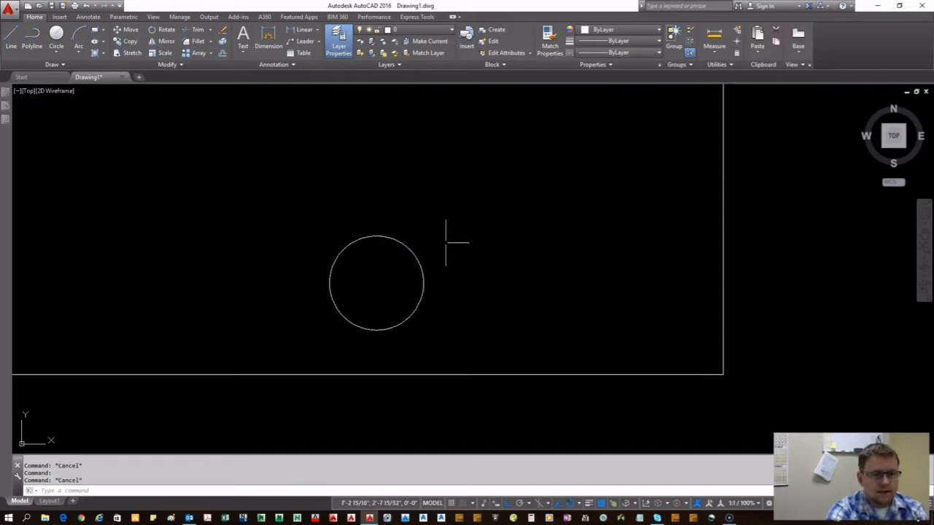
Select the circle and the square's left and bottom edges with a crossing window, and clear the selection.
{"action": "scroll", "coordinate": [394, 281], "scroll_direction": "down", "scroll_amount": 4}
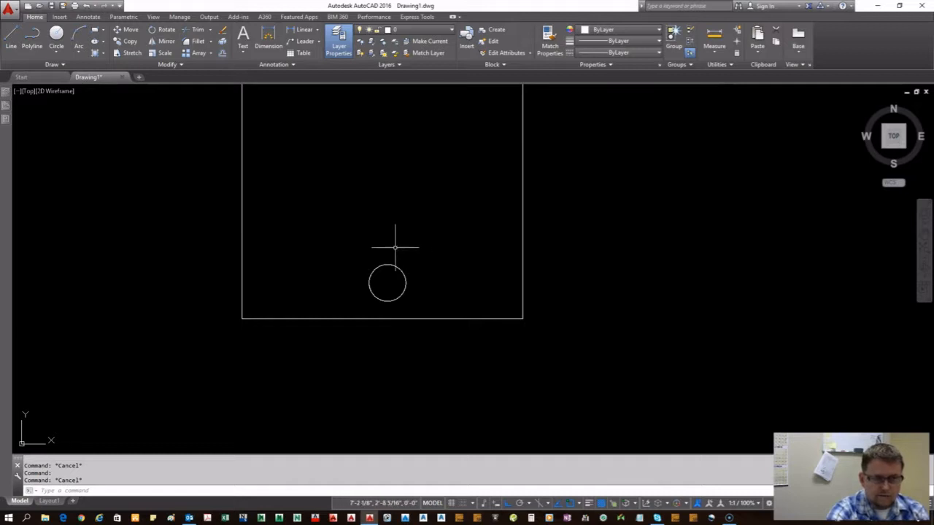
{"action": "left_click", "coordinate": [394, 247]}
{"action": "key", "text": "Escape"}
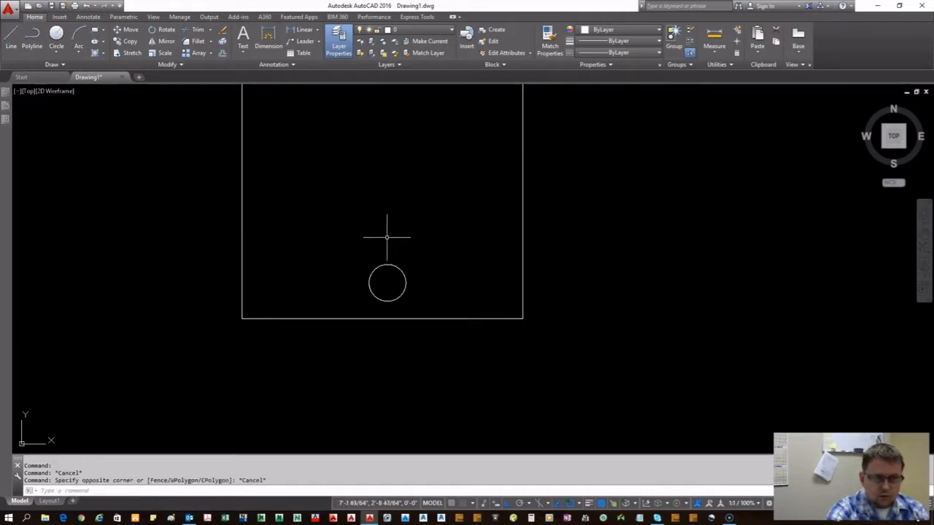
{"action": "left_click", "coordinate": [388, 237]}
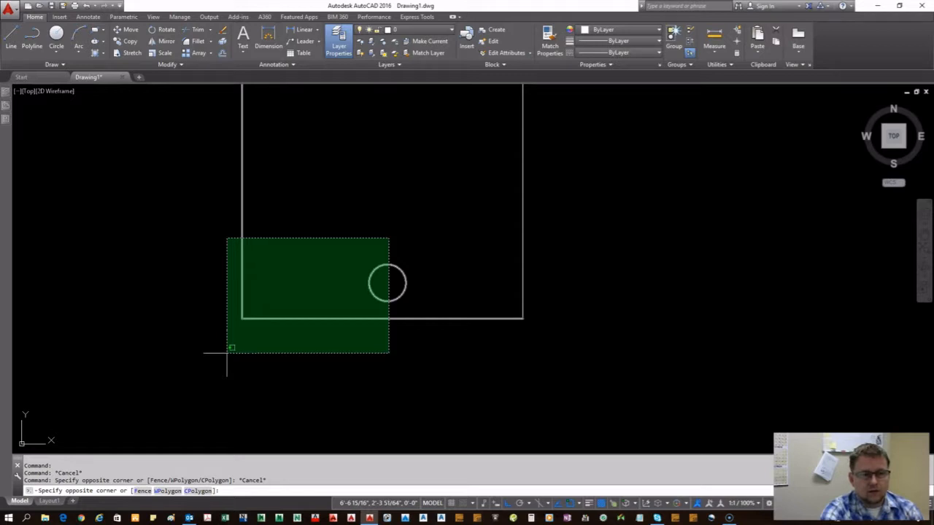
{"action": "left_click", "coordinate": [227, 353]}
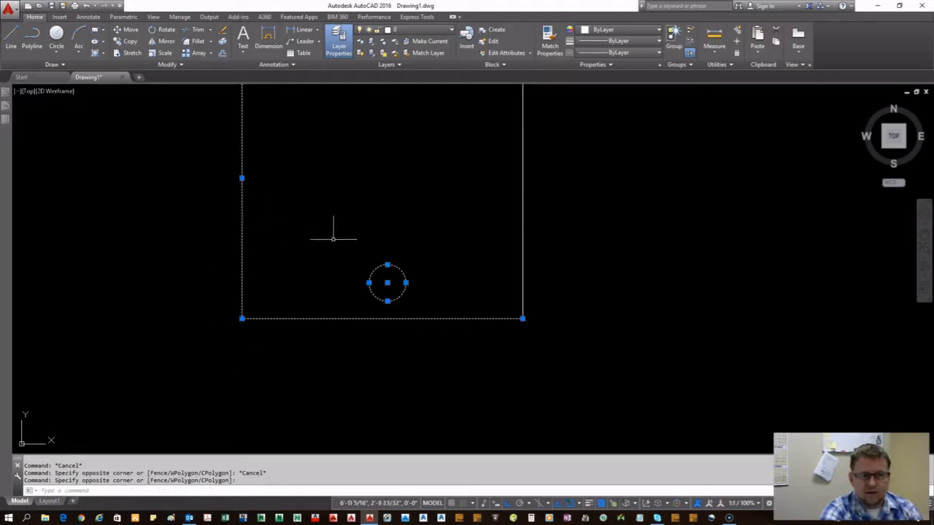
{"action": "key", "text": "Escape"}
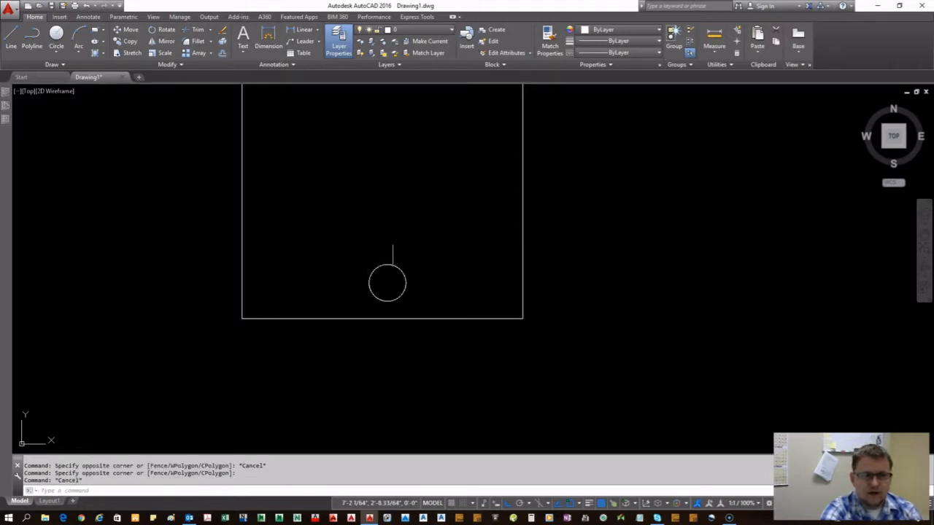
Try to select the circle with enclosing windows that cover only its right half and extend past the square's lower-right corner.
{"action": "left_click", "coordinate": [390, 218]}
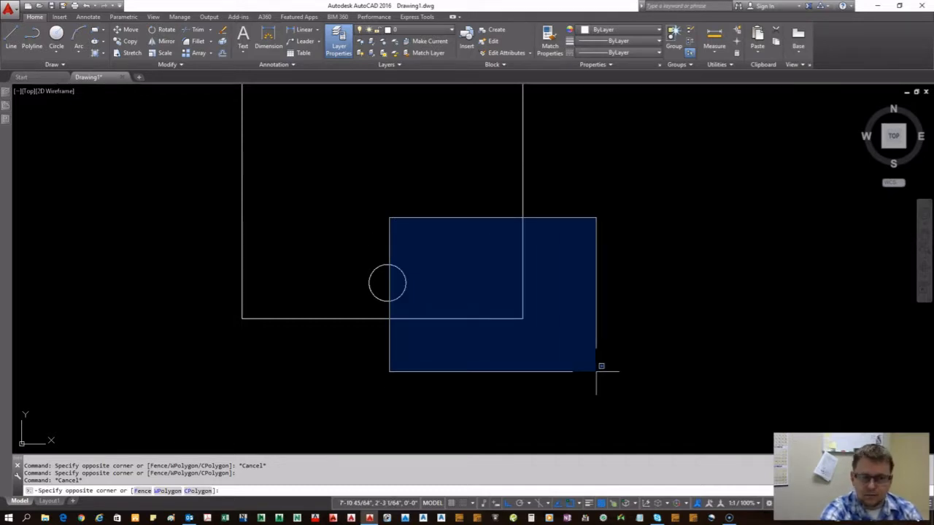
{"action": "left_click", "coordinate": [597, 371]}
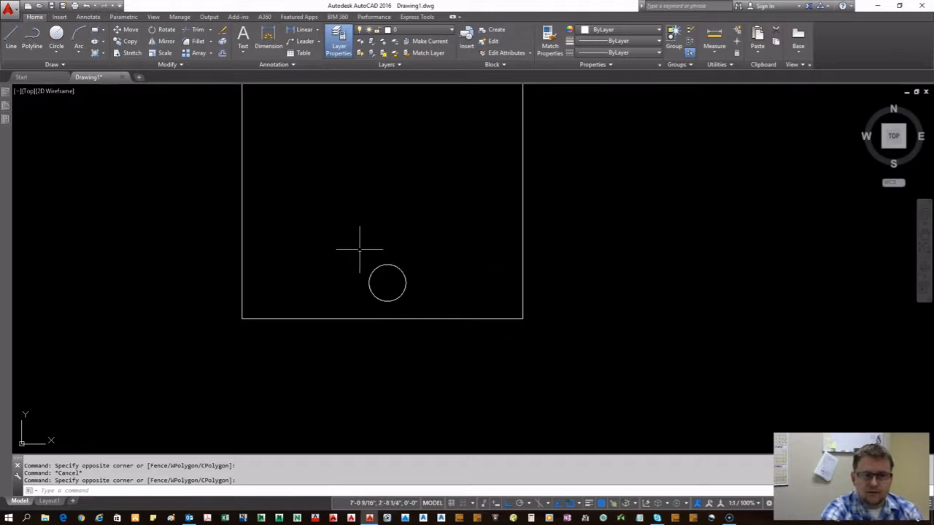
{"action": "left_click", "coordinate": [389, 233]}
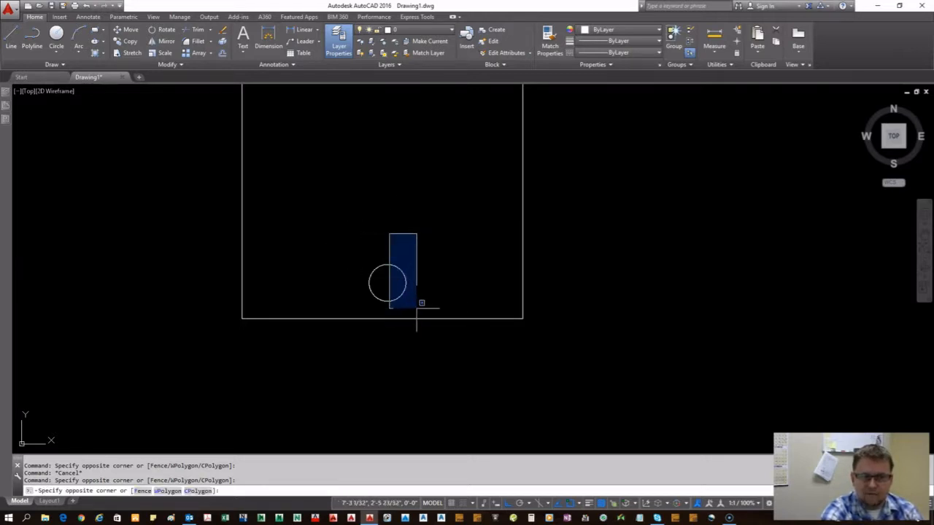
{"action": "left_click", "coordinate": [553, 357]}
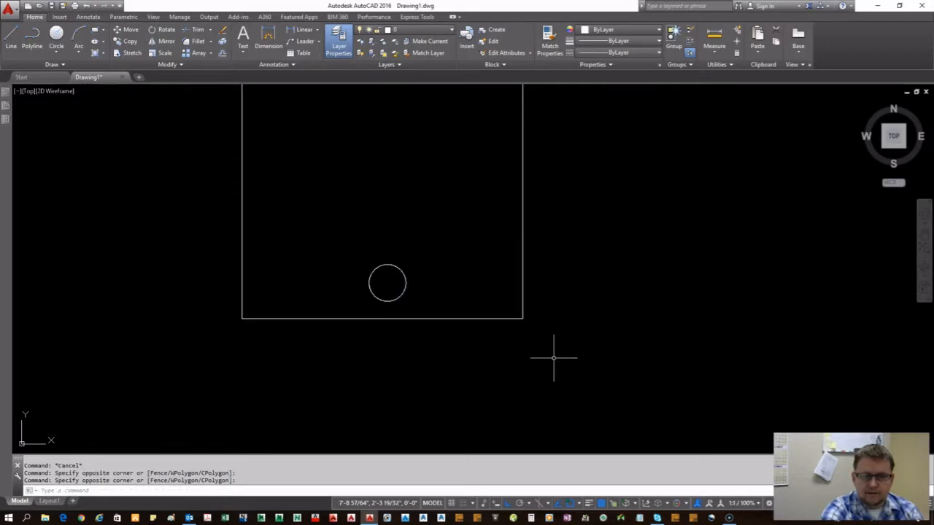
Select the circle alternately with a fully enclosing window and a crossing window, clearing the selection each time.
{"action": "left_click", "coordinate": [336, 208]}
{"action": "left_click", "coordinate": [462, 332]}
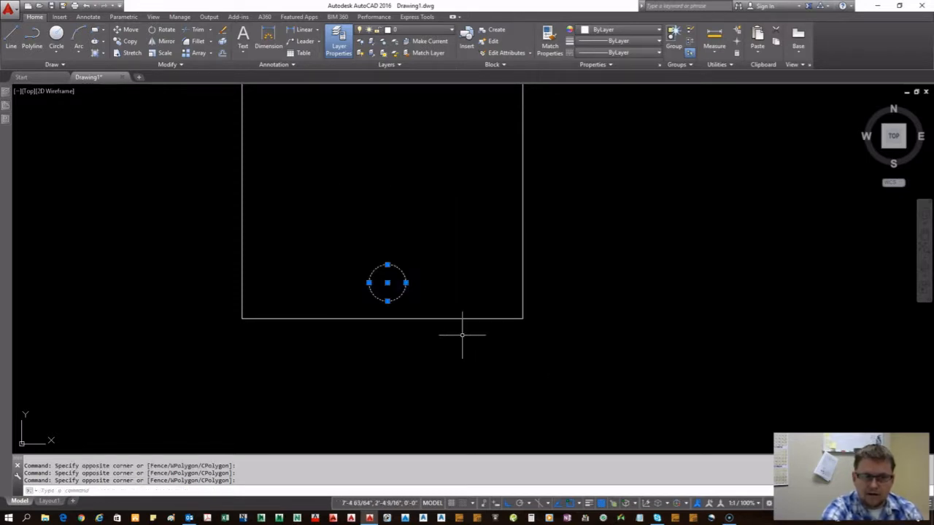
{"action": "key", "text": "Escape"}
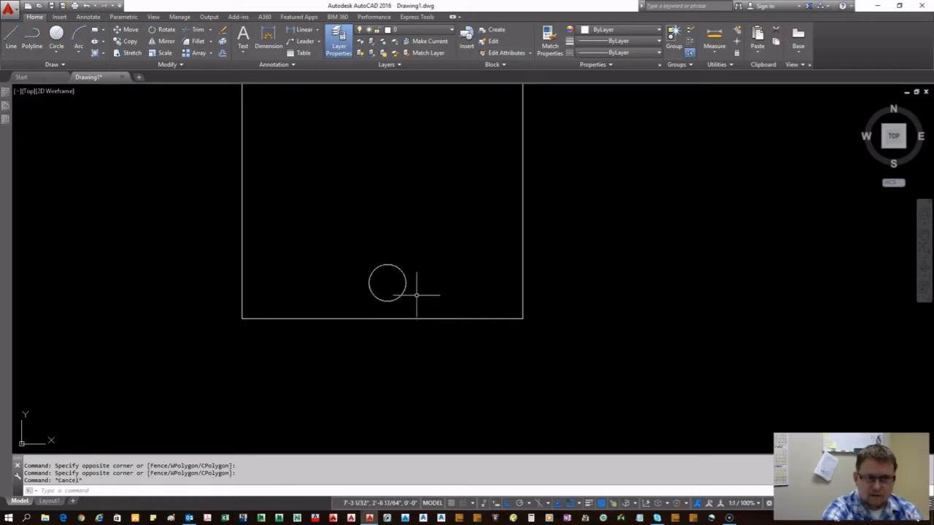
{"action": "left_click", "coordinate": [418, 296]}
{"action": "left_click", "coordinate": [400, 254]}
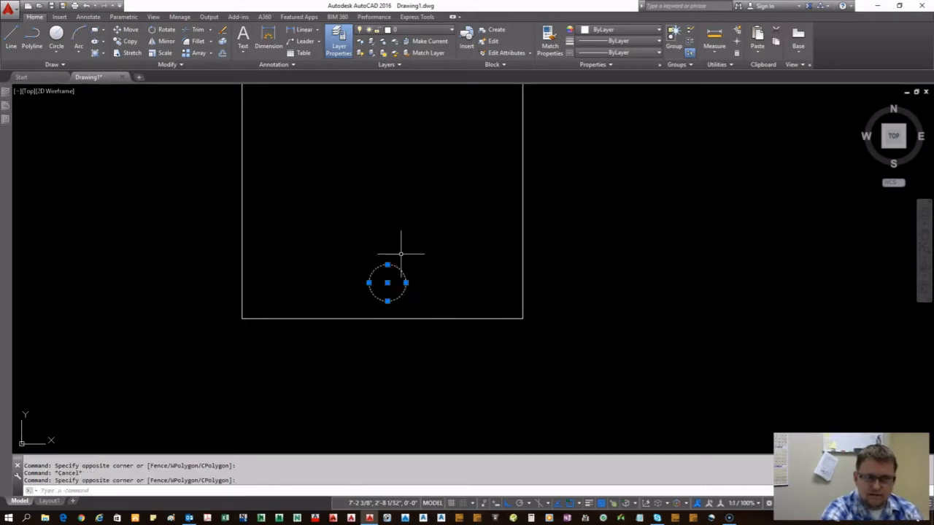
{"action": "key", "text": "Escape"}
{"action": "left_click", "coordinate": [332, 240]}
{"action": "left_click", "coordinate": [452, 335]}
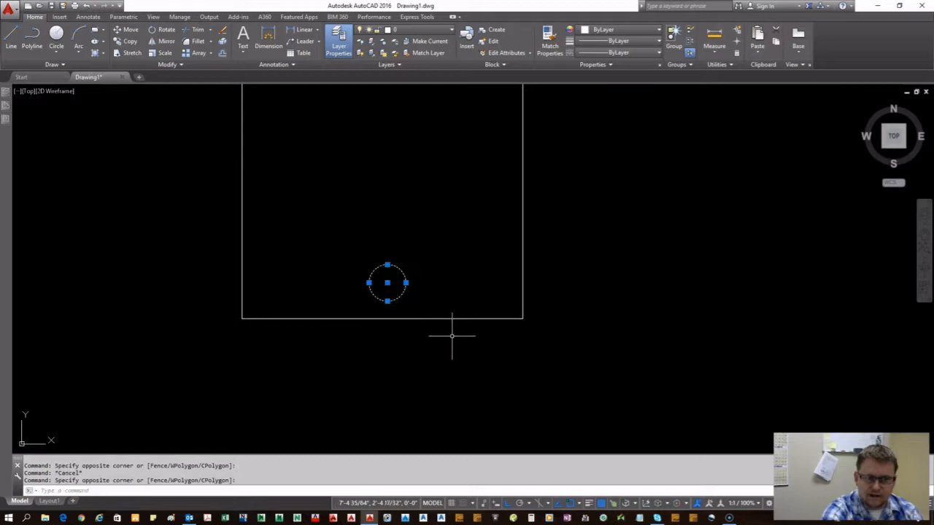
{"action": "key", "text": "Escape"}
{"action": "left_click", "coordinate": [443, 297]}
{"action": "left_click", "coordinate": [393, 250]}
{"action": "key", "text": "Escape"}
{"action": "left_click", "coordinate": [337, 242]}
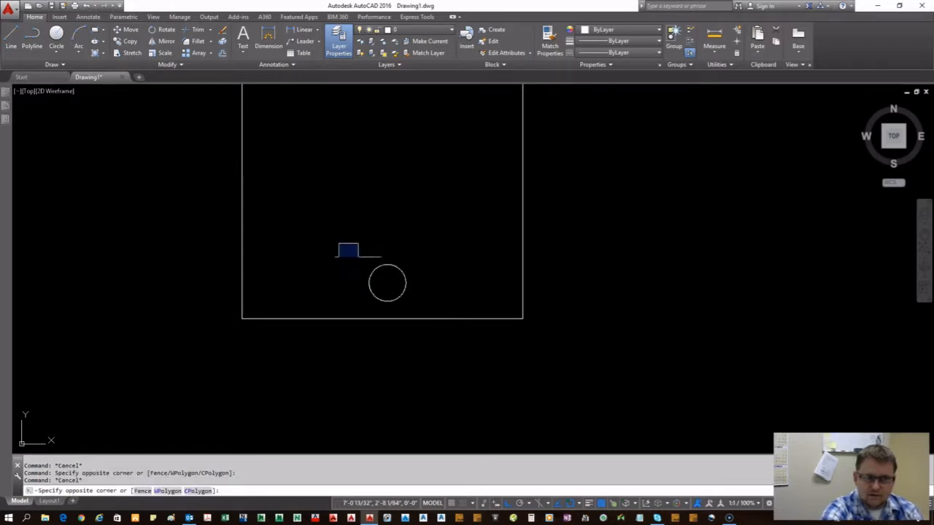
{"action": "left_click", "coordinate": [454, 342]}
{"action": "key", "text": "Escape"}
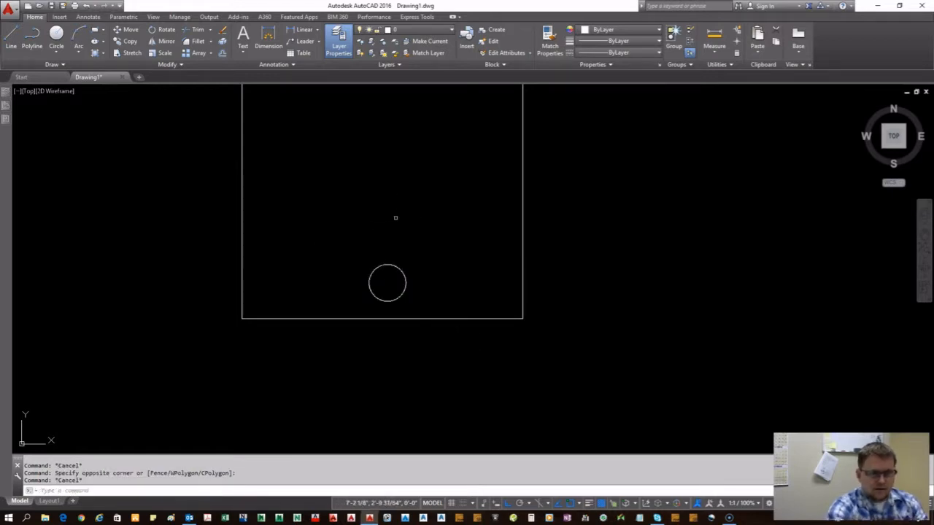
{"action": "left_click", "coordinate": [427, 286]}
{"action": "left_click", "coordinate": [345, 242]}
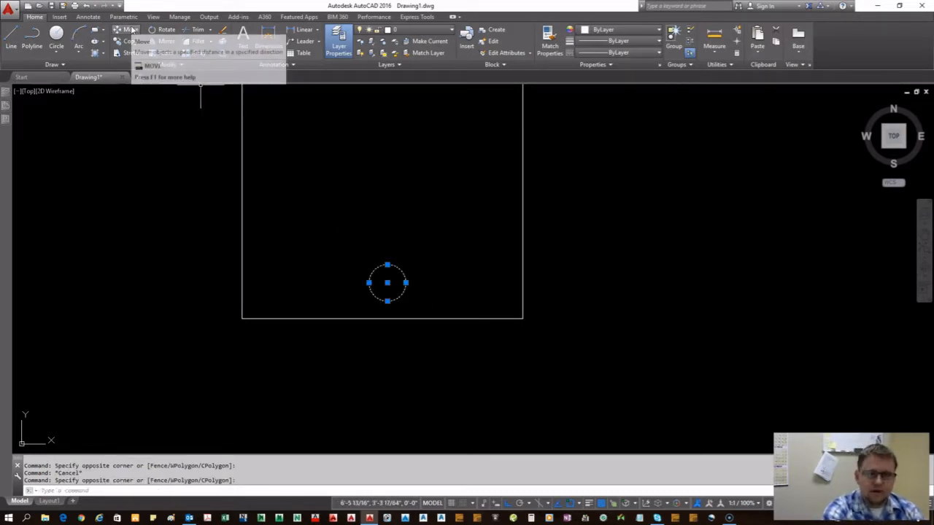
{"action": "key", "text": "Escape"}
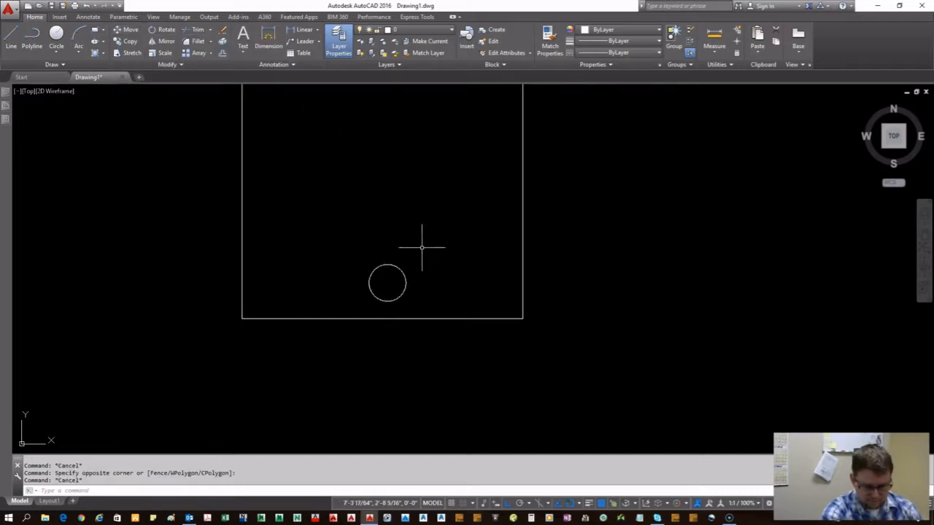
Try to move the circle and the square's bottom, right and left edges together using the circle's center as base point, and cancel.
{"action": "type", "text": "m"}
{"action": "key", "text": "Return"}
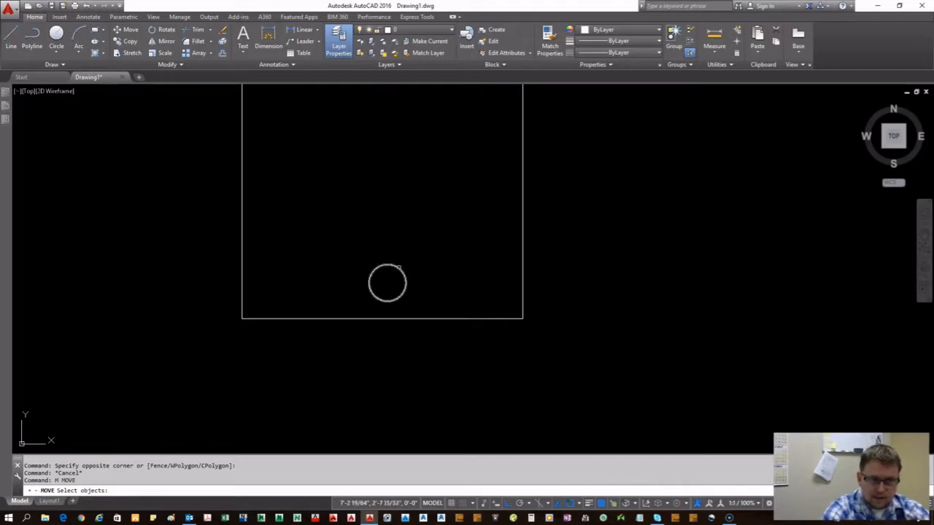
{"action": "left_click", "coordinate": [398, 267]}
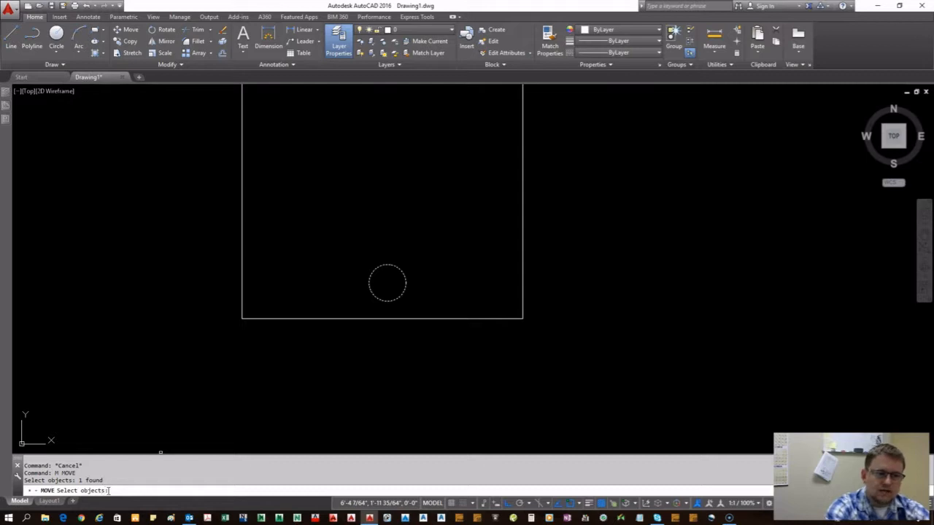
{"action": "left_click", "coordinate": [441, 318]}
{"action": "left_click", "coordinate": [523, 279]}
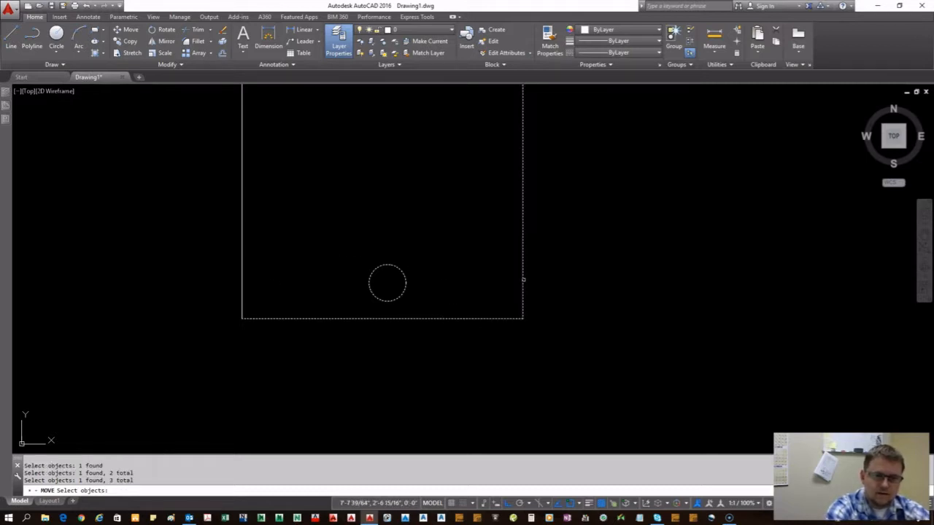
{"action": "left_click", "coordinate": [247, 244]}
{"action": "left_click", "coordinate": [231, 246]}
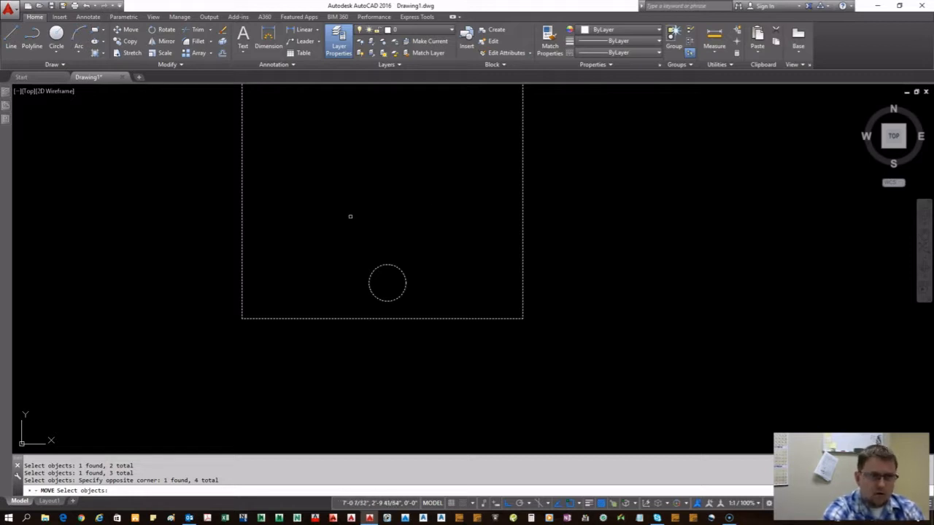
{"action": "key", "text": "Return"}
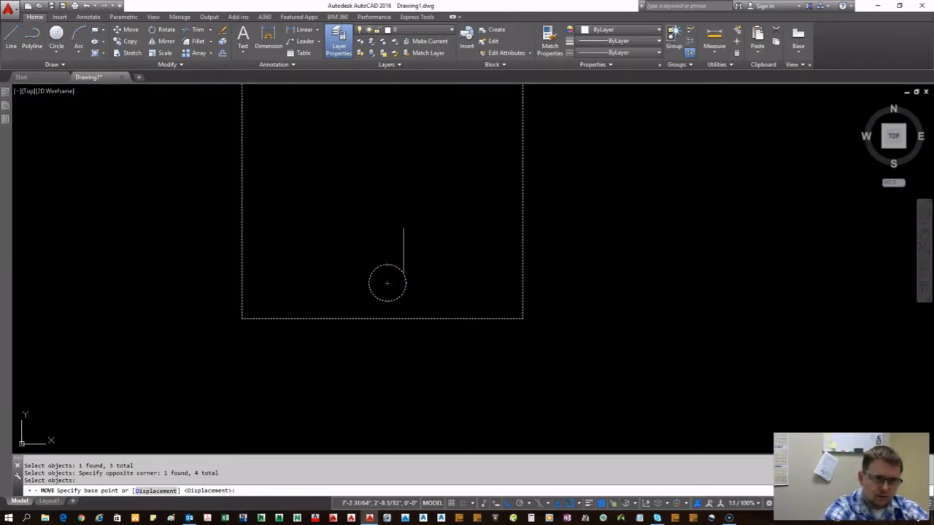
{"action": "left_click", "coordinate": [387, 283]}
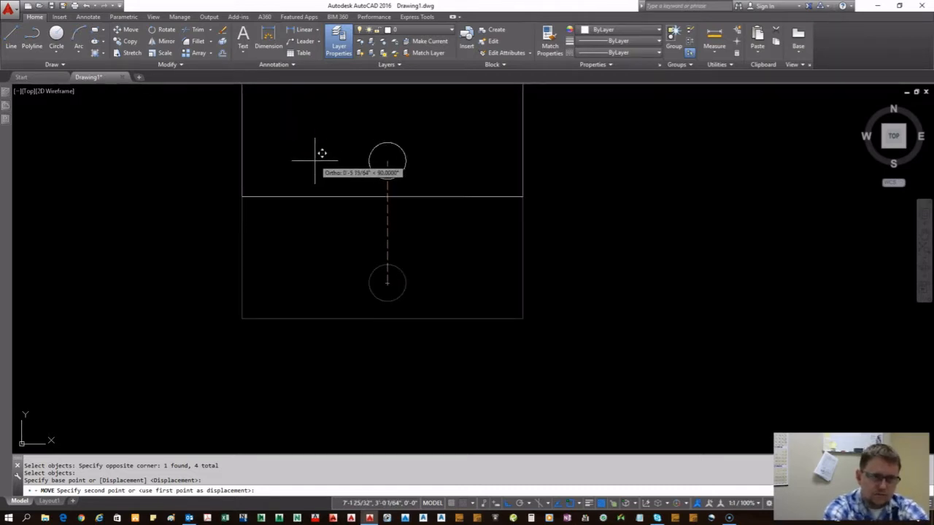
{"action": "key", "text": "Escape"}
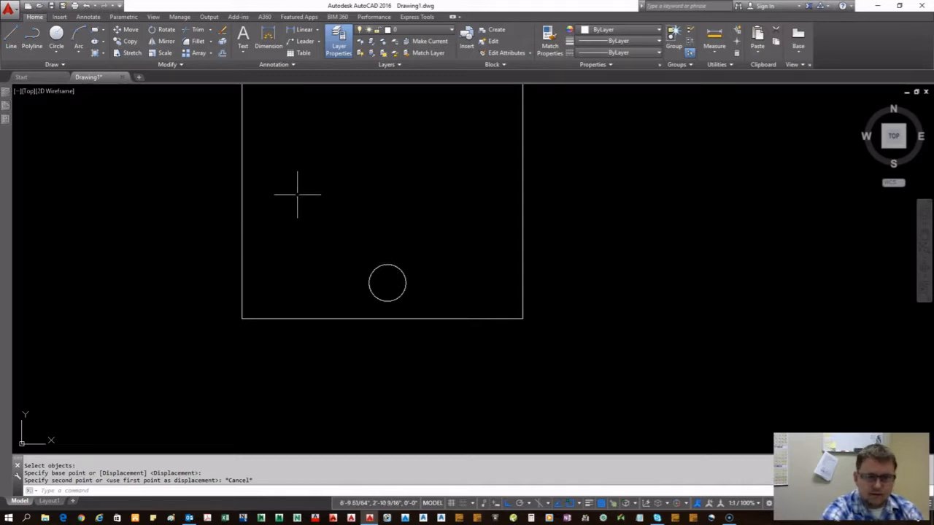
Start the Move command on the preselected circle, review the enabled object snap modes, and cancel the command.
{"action": "left_click", "coordinate": [400, 270]}
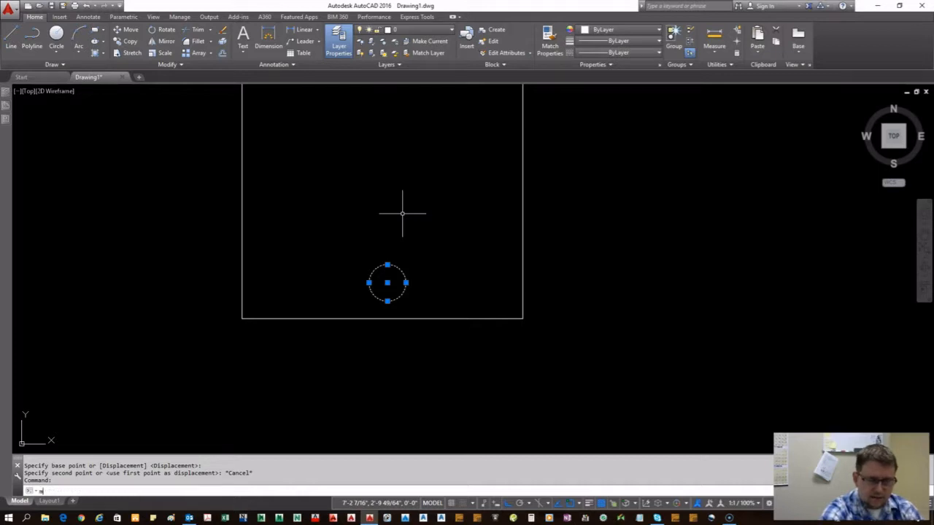
{"action": "type", "text": "m"}
{"action": "key", "text": "Return"}
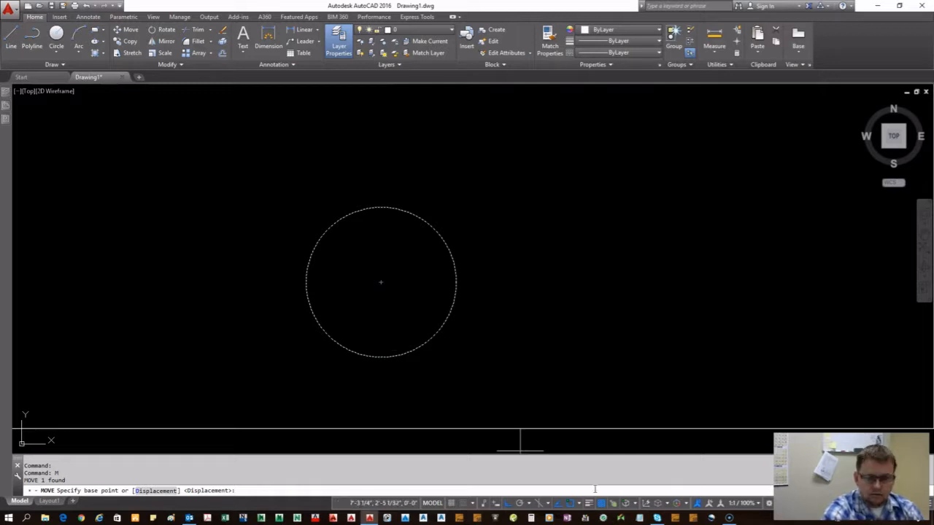
{"action": "left_click", "coordinate": [575, 502]}
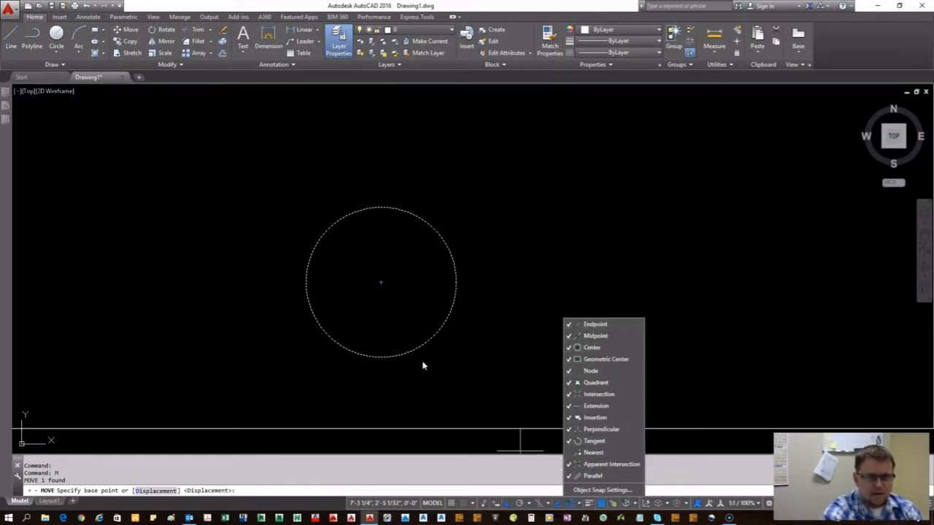
{"action": "key", "text": "Escape"}
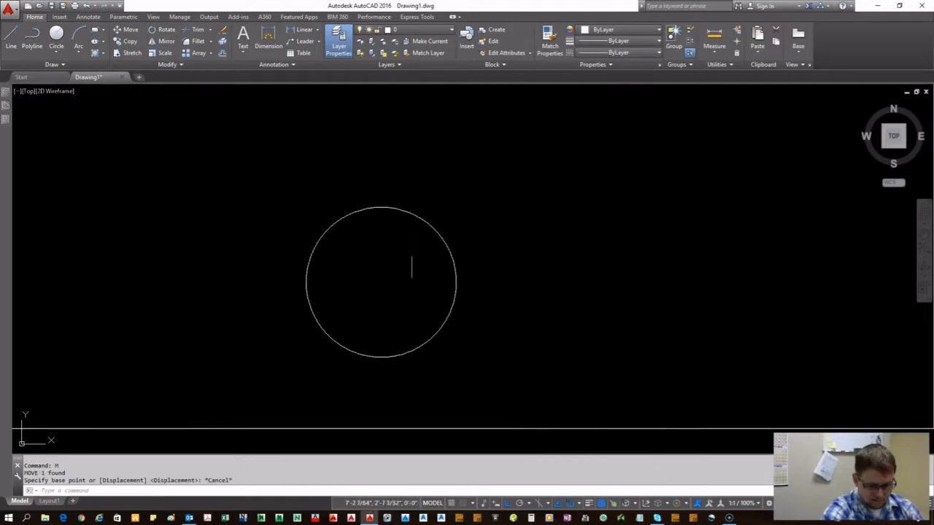
Move the circle by its center onto the square's lower-left corner with Ortho mode turned off.
{"action": "left_click", "coordinate": [374, 237]}
{"action": "type", "text": "m"}
{"action": "key", "text": "Return"}
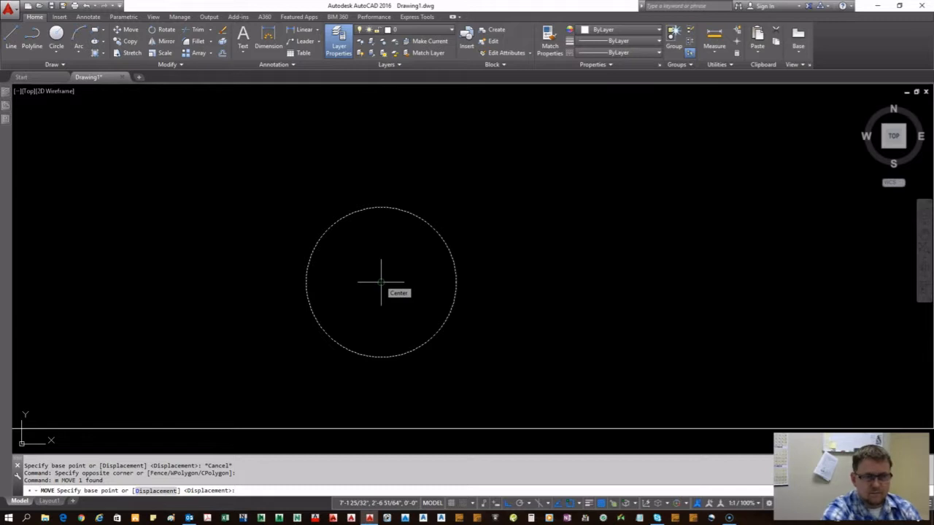
{"action": "left_click", "coordinate": [380, 283]}
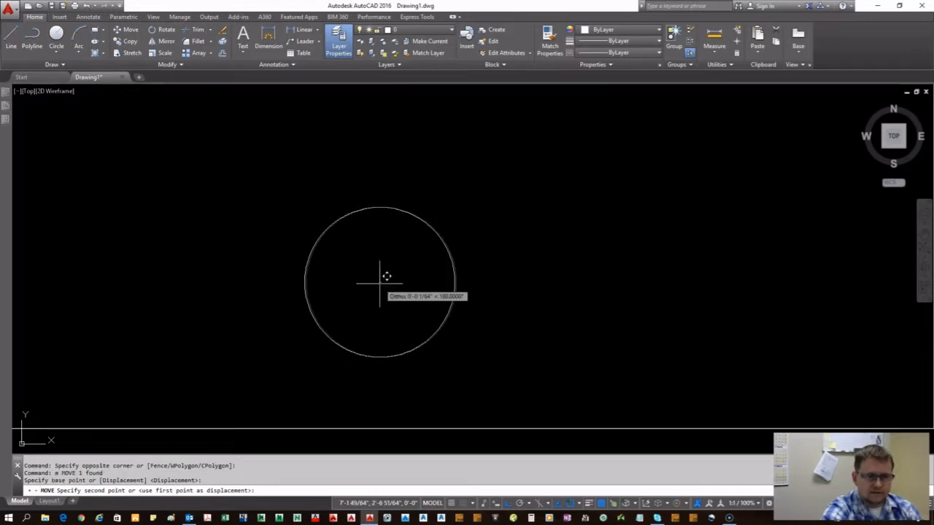
{"action": "scroll", "coordinate": [371, 256], "scroll_direction": "down", "scroll_amount": 10}
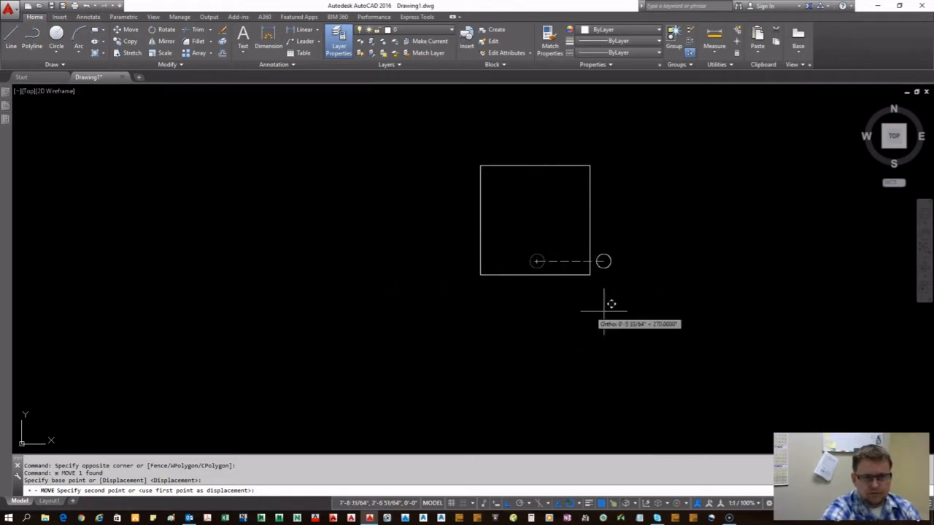
{"action": "scroll", "coordinate": [607, 236], "scroll_direction": "up", "scroll_amount": 2}
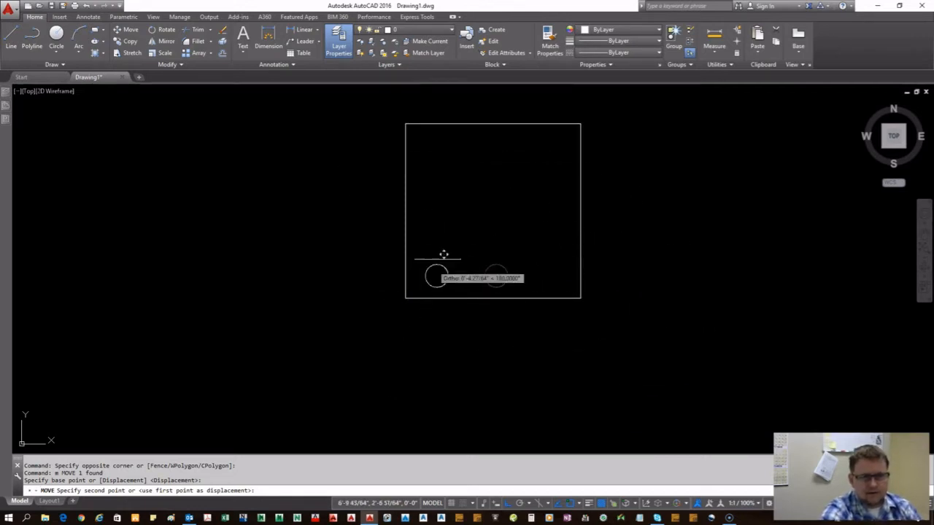
{"action": "scroll", "coordinate": [413, 291], "scroll_direction": "up", "scroll_amount": 6}
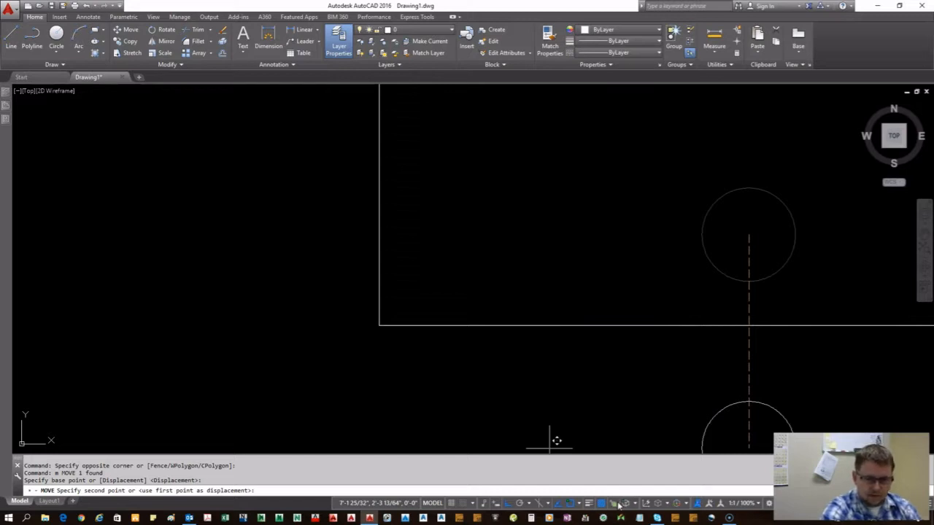
{"action": "key", "text": "F8"}
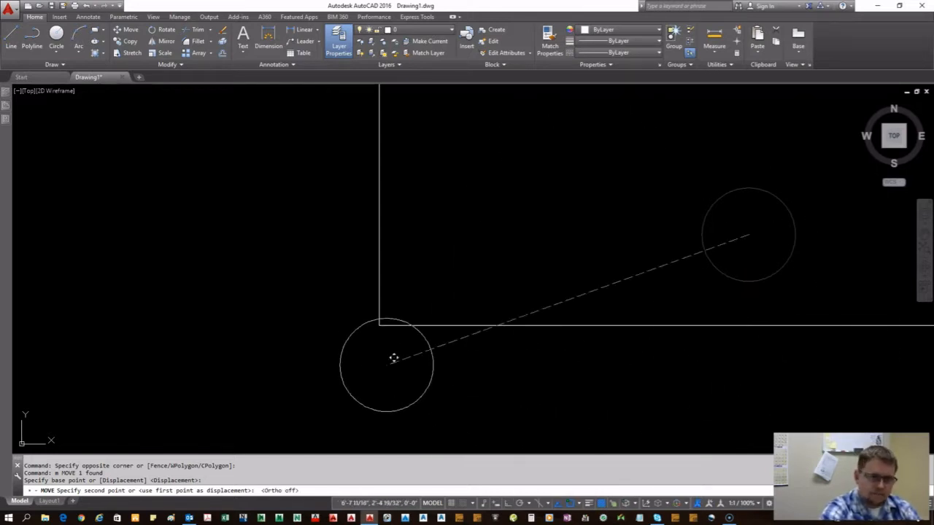
{"action": "left_click", "coordinate": [386, 319]}
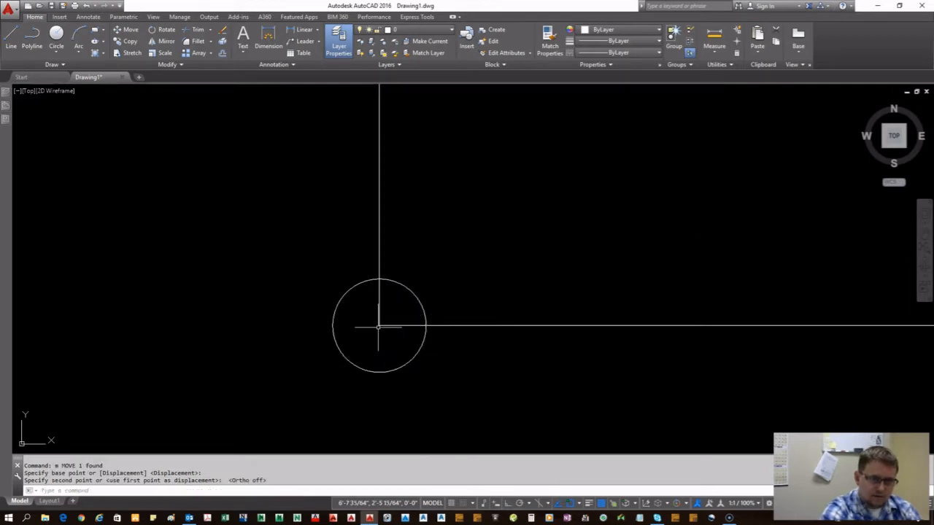
Copy the circle from the square's lower-left corner to its upper-left corner, using the lower-left corner point as base point.
{"action": "left_click", "coordinate": [417, 298]}
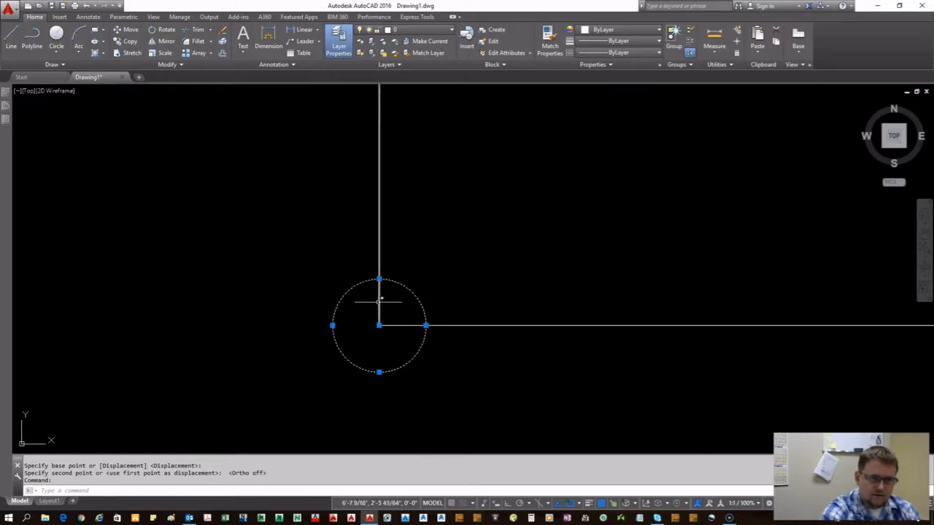
{"action": "scroll", "coordinate": [353, 297], "scroll_direction": "down", "scroll_amount": 5}
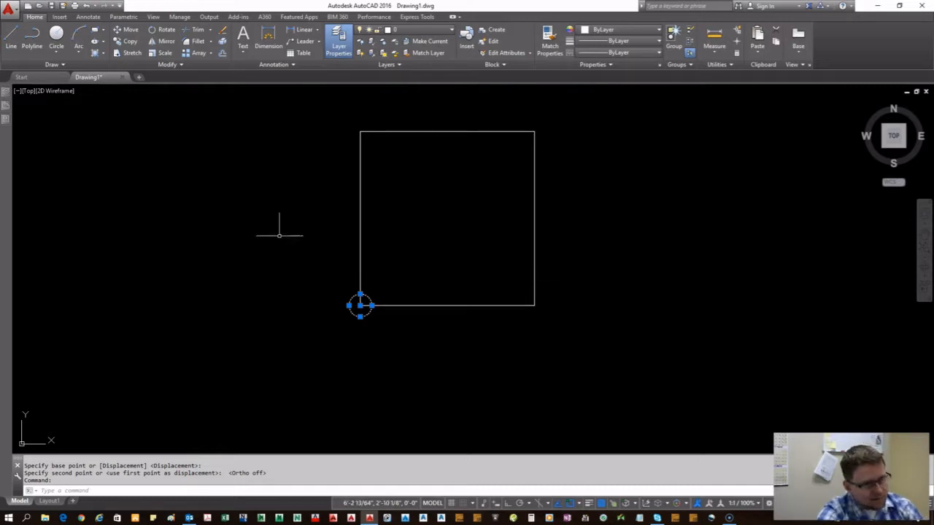
{"action": "left_click", "coordinate": [131, 43]}
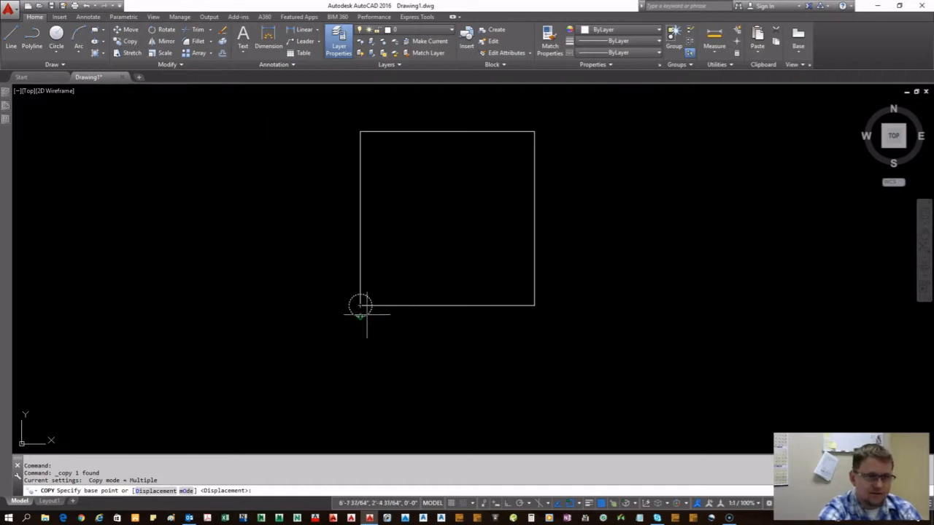
{"action": "scroll", "coordinate": [358, 308], "scroll_direction": "up", "scroll_amount": 8}
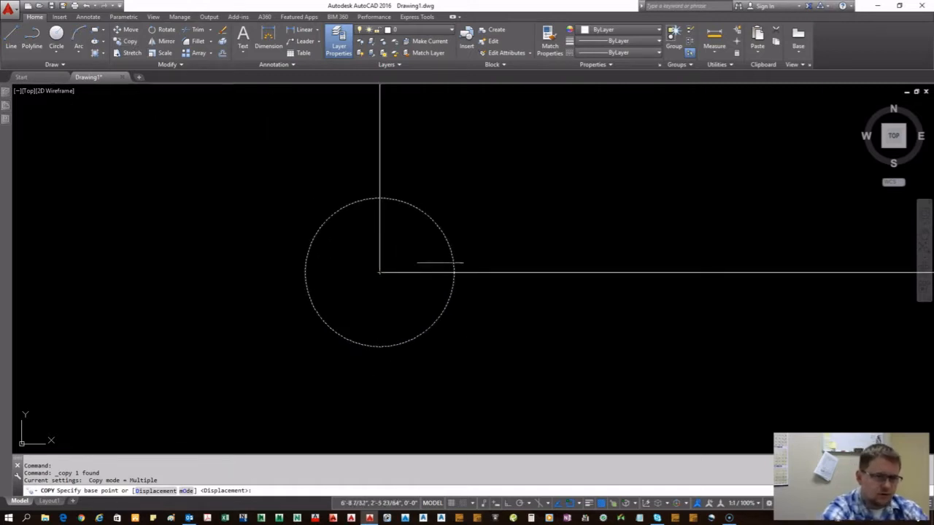
{"action": "scroll", "coordinate": [374, 396], "scroll_direction": "down", "scroll_amount": 4}
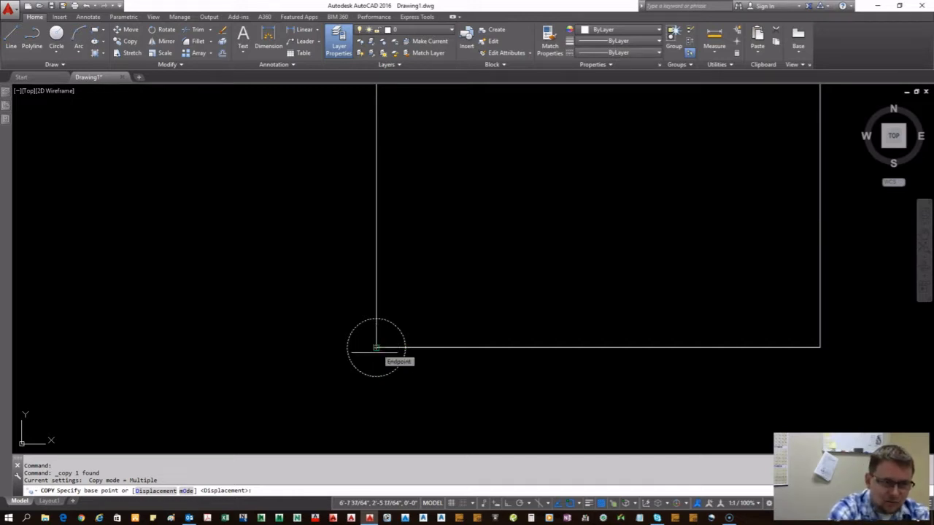
{"action": "scroll", "coordinate": [381, 351], "scroll_direction": "up", "scroll_amount": 5}
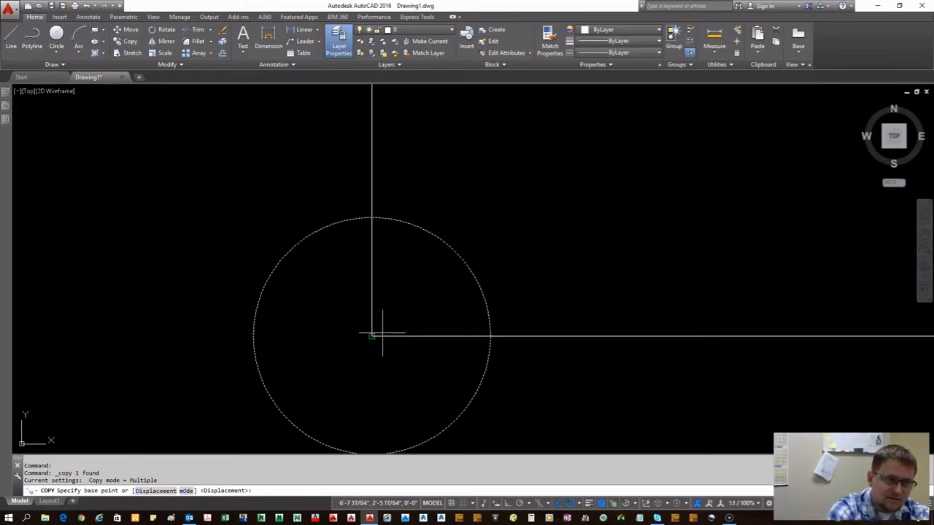
{"action": "left_click", "coordinate": [383, 334]}
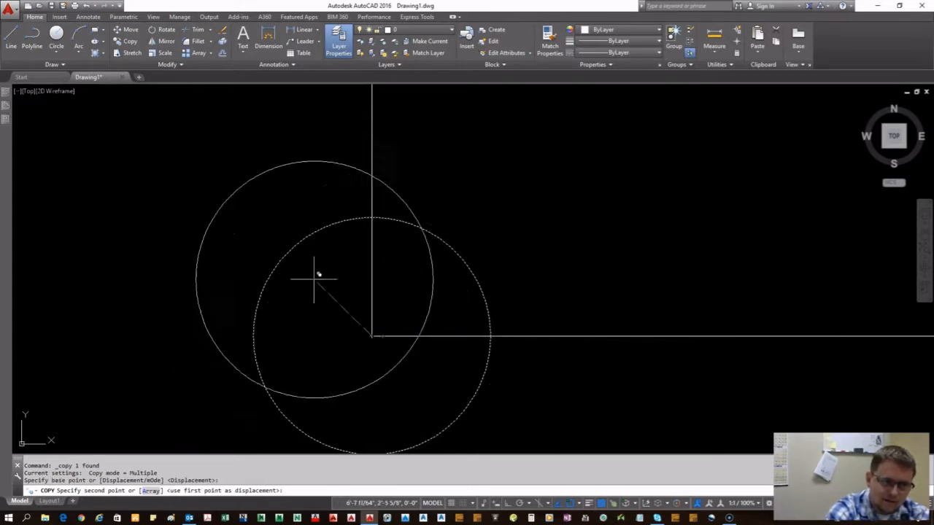
{"action": "scroll", "coordinate": [316, 281], "scroll_direction": "down", "scroll_amount": 8}
{"action": "scroll", "coordinate": [326, 172], "scroll_direction": "up", "scroll_amount": 6}
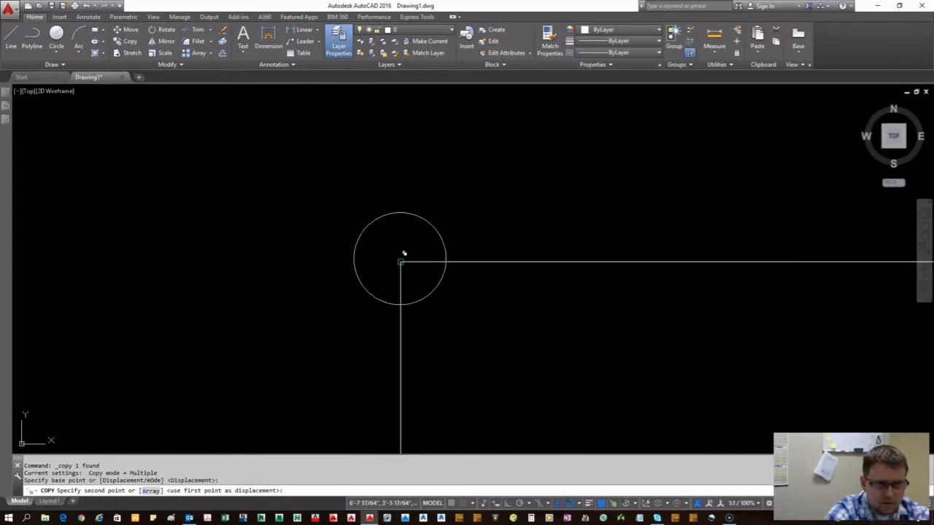
{"action": "left_click", "coordinate": [400, 262]}
{"action": "right_click", "coordinate": [248, 177]}
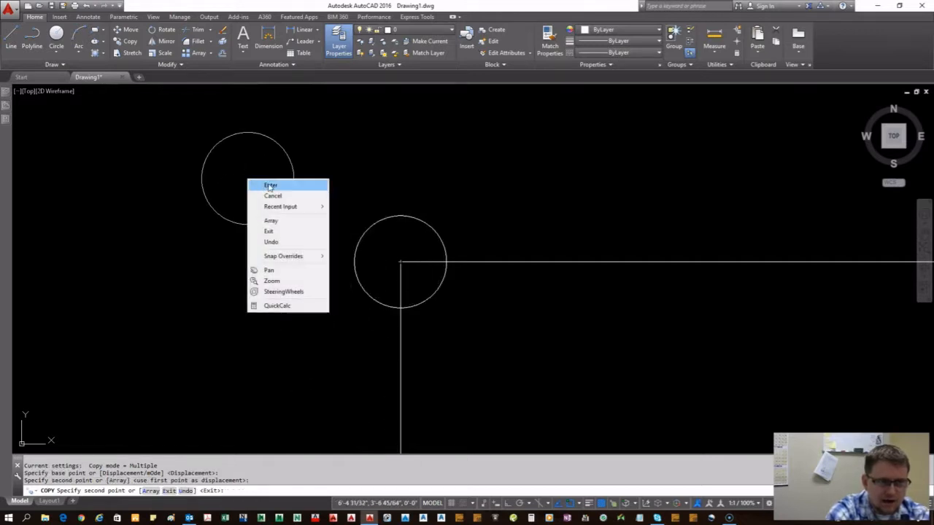
{"action": "left_click", "coordinate": [271, 187]}
{"action": "scroll", "coordinate": [444, 209], "scroll_direction": "down", "scroll_amount": 8}
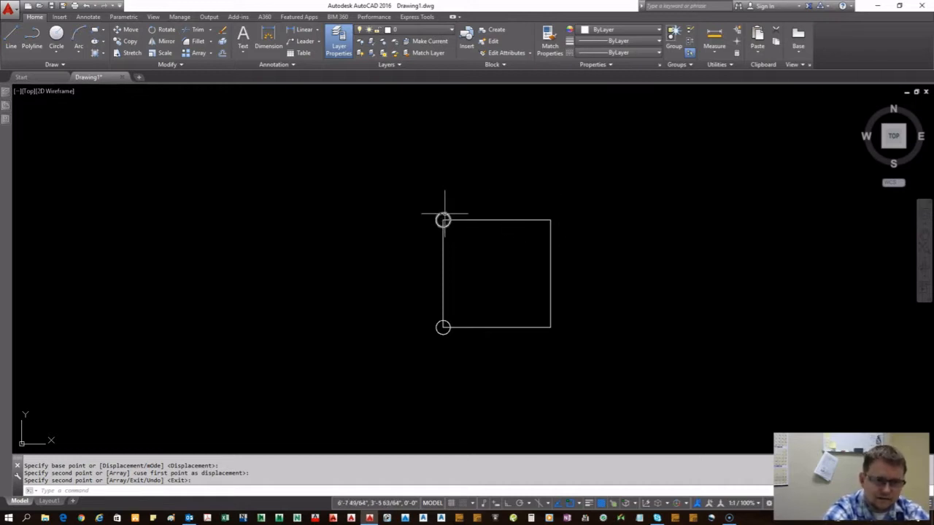
Mirror the two left corner circles across the line through the midpoints of the square's top and bottom edges, keeping the source objects.
{"action": "left_click", "coordinate": [429, 312]}
{"action": "left_click", "coordinate": [465, 363]}
{"action": "left_click", "coordinate": [417, 198]}
{"action": "left_click", "coordinate": [496, 275]}
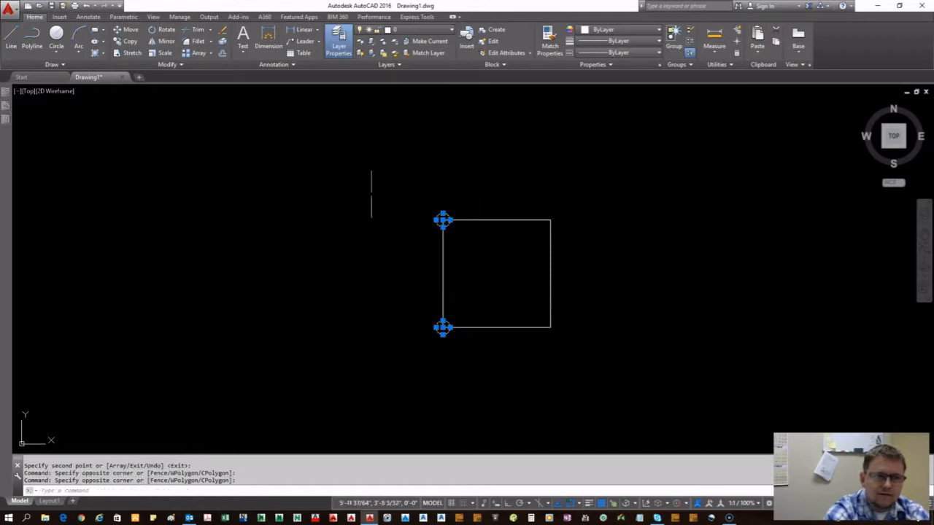
{"action": "left_click", "coordinate": [159, 43]}
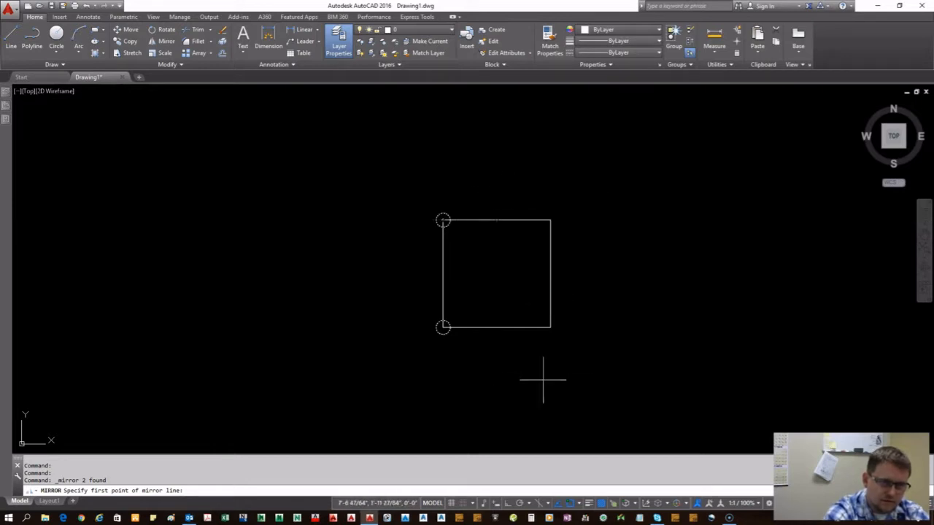
{"action": "left_click", "coordinate": [497, 219]}
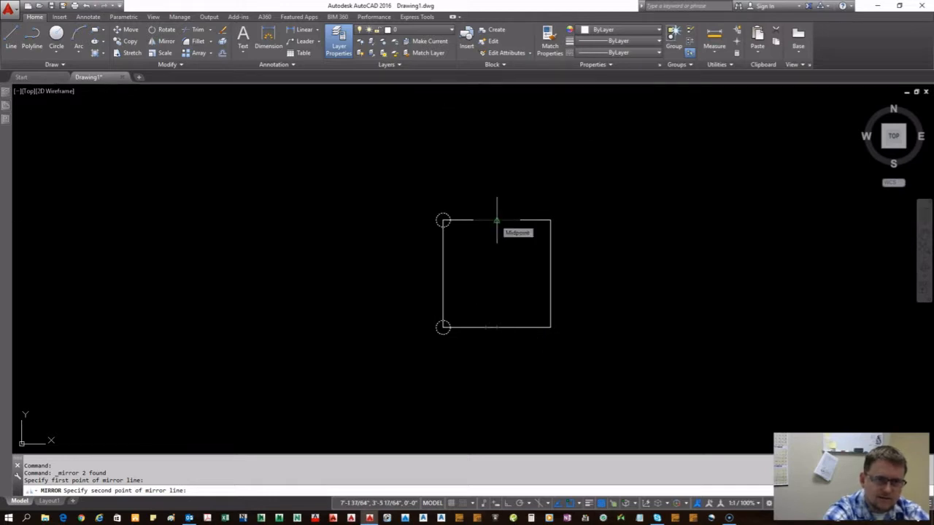
{"action": "left_click", "coordinate": [497, 327]}
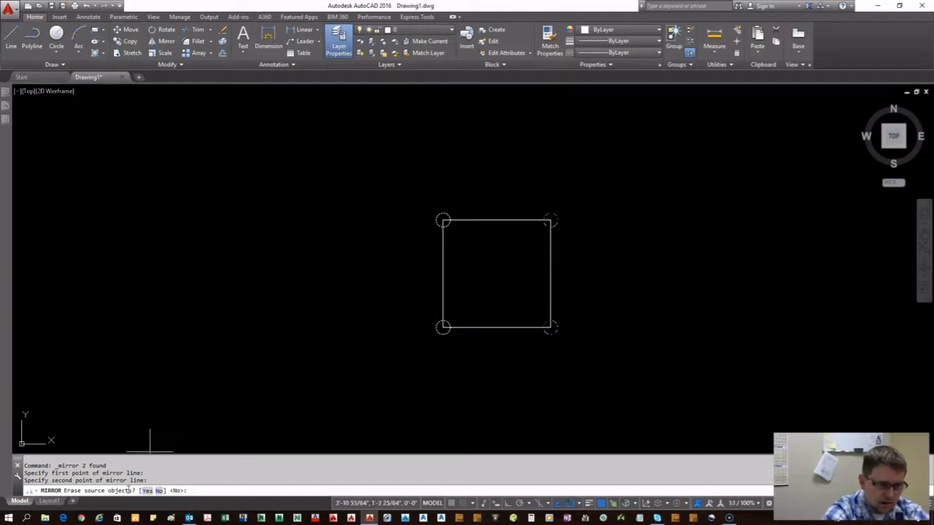
{"action": "type", "text": "n"}
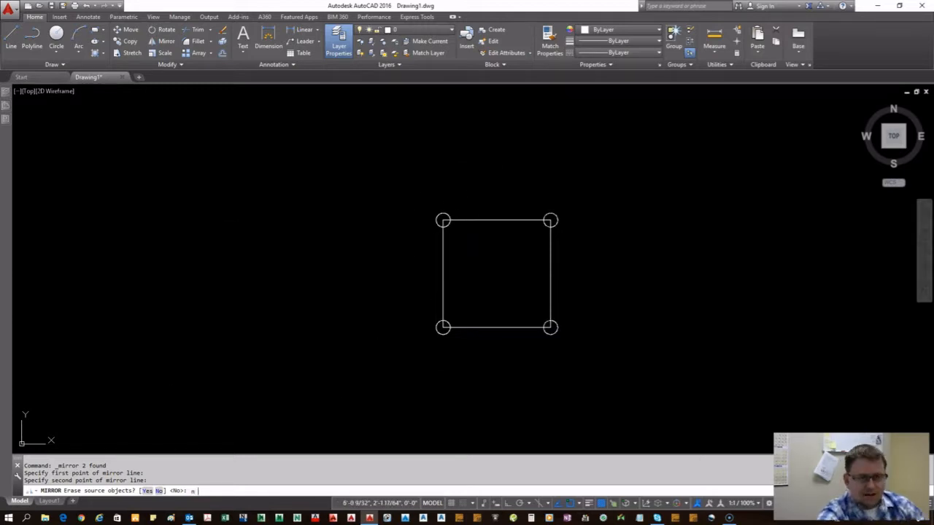
{"action": "key", "text": "Return"}
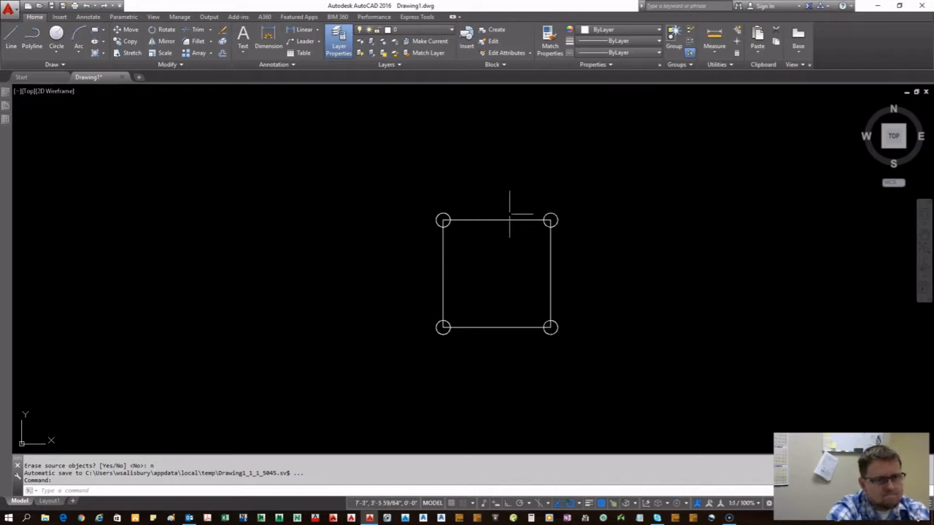
Start Trim with the four corner circles as the cutting edges.
{"action": "scroll", "coordinate": [440, 217], "scroll_direction": "up", "scroll_amount": 5}
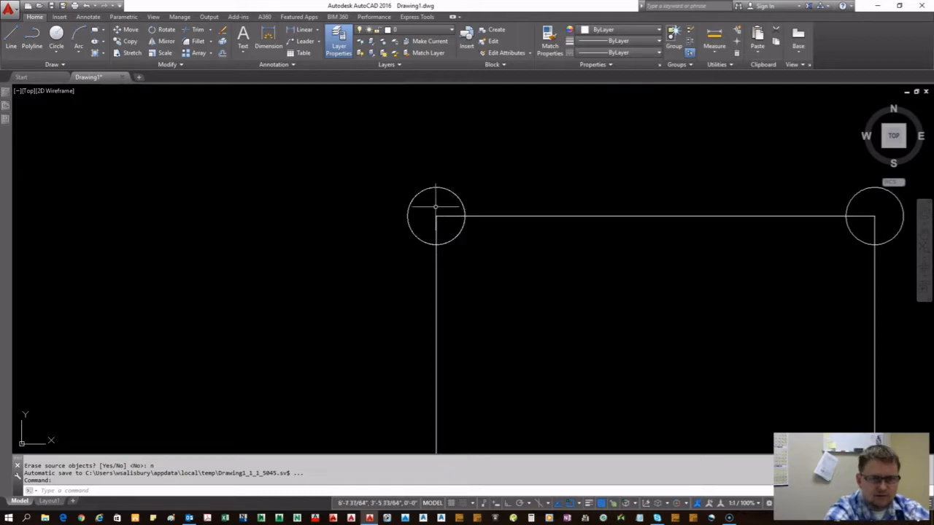
{"action": "scroll", "coordinate": [397, 202], "scroll_direction": "down", "scroll_amount": 3}
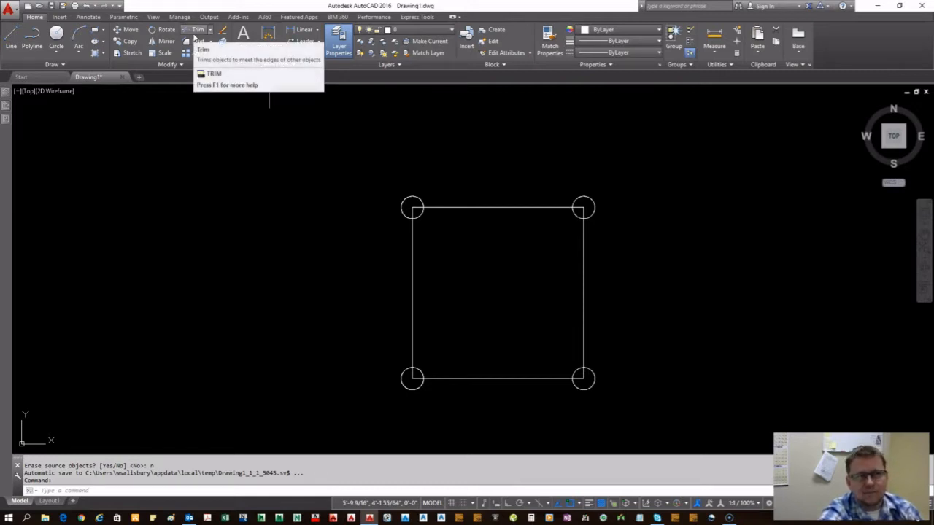
{"action": "scroll", "coordinate": [432, 215], "scroll_direction": "up", "scroll_amount": 5}
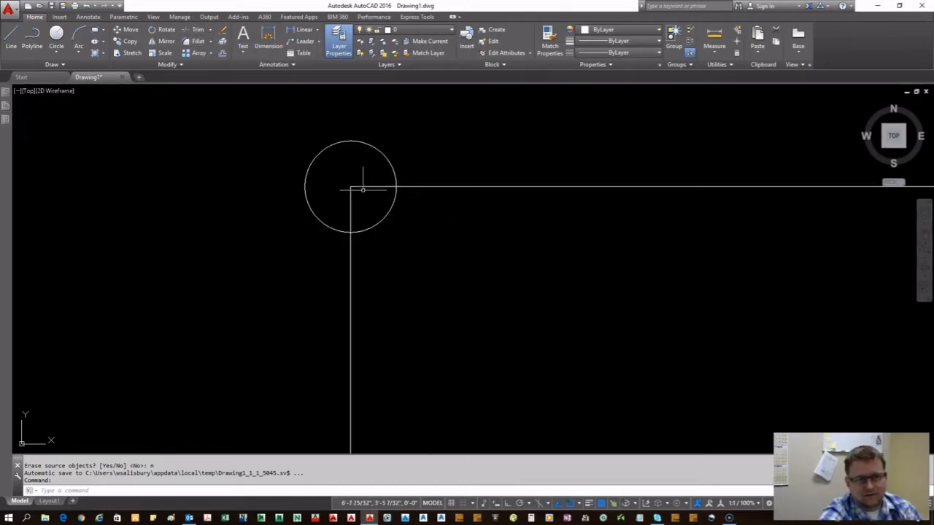
{"action": "left_click", "coordinate": [194, 30]}
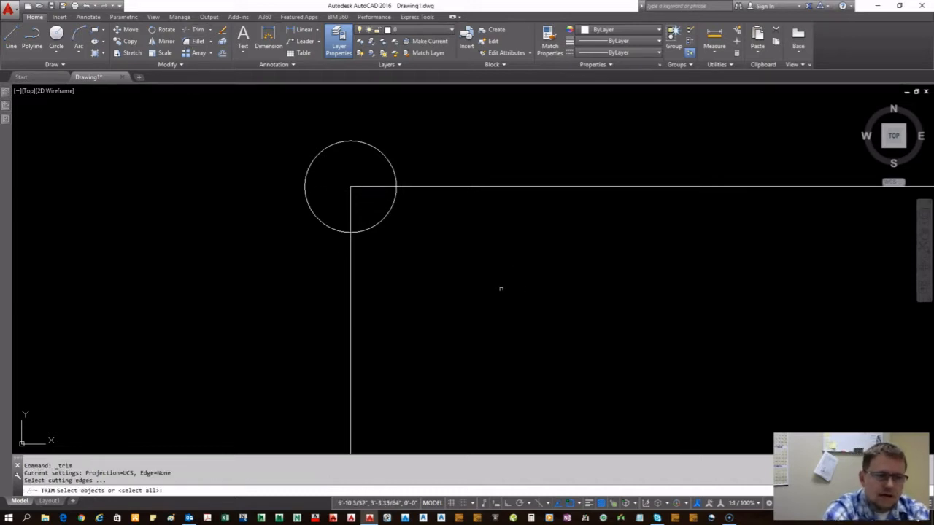
{"action": "scroll", "coordinate": [437, 376], "scroll_direction": "down", "scroll_amount": 2}
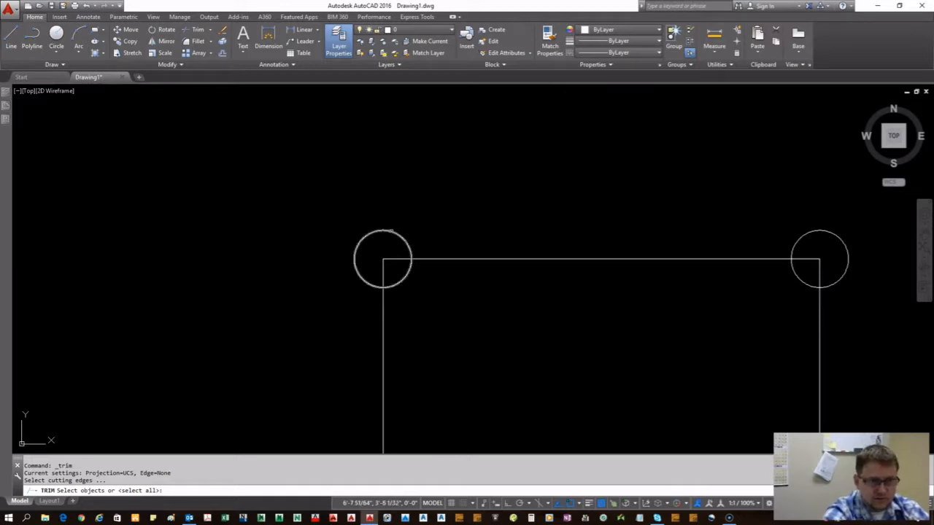
{"action": "left_click", "coordinate": [806, 234]}
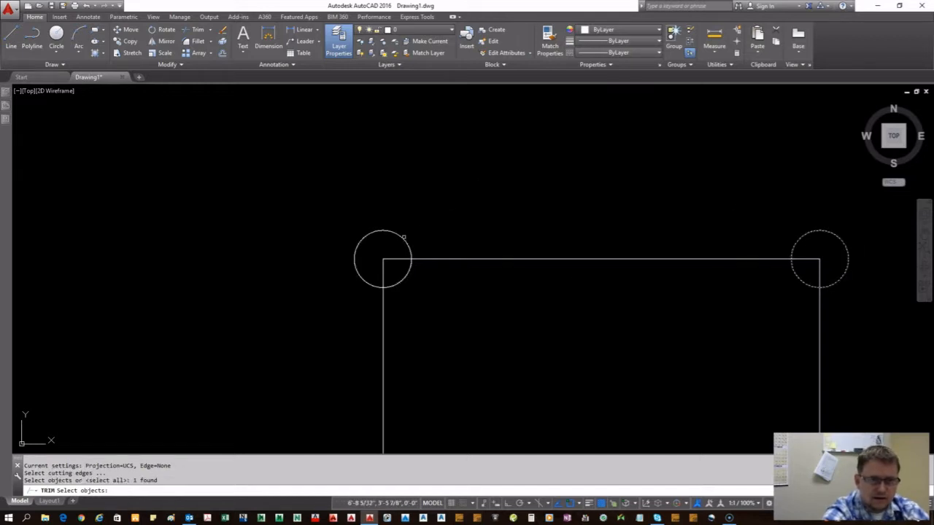
{"action": "left_click", "coordinate": [403, 237]}
{"action": "scroll", "coordinate": [428, 179], "scroll_direction": "down", "scroll_amount": 6}
{"action": "scroll", "coordinate": [418, 298], "scroll_direction": "up", "scroll_amount": 4}
{"action": "left_click", "coordinate": [427, 305]}
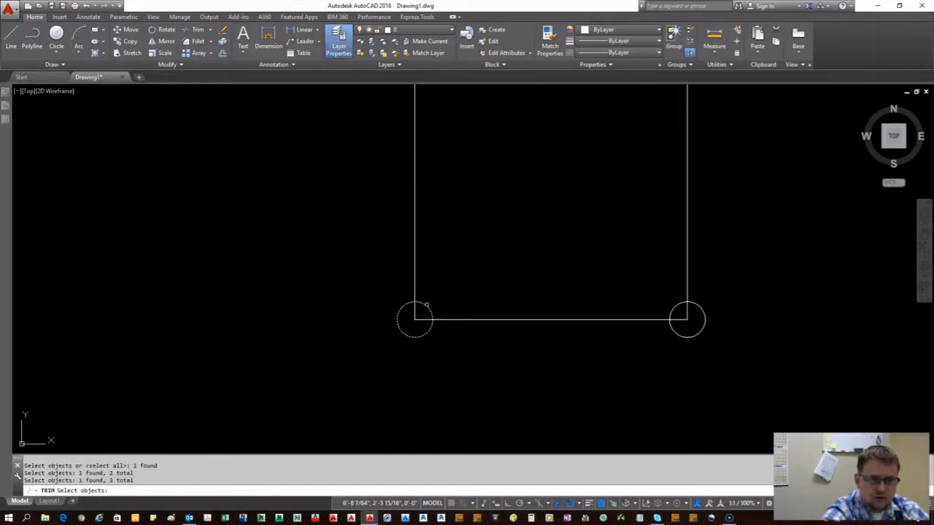
{"action": "left_click", "coordinate": [681, 307]}
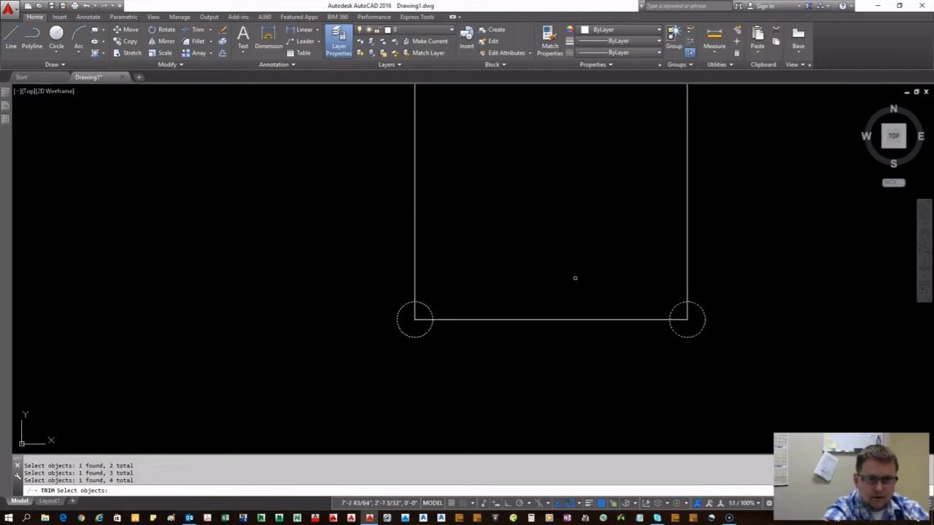
{"action": "scroll", "coordinate": [556, 326], "scroll_direction": "down", "scroll_amount": 4}
{"action": "scroll", "coordinate": [497, 238], "scroll_direction": "up", "scroll_amount": 8}
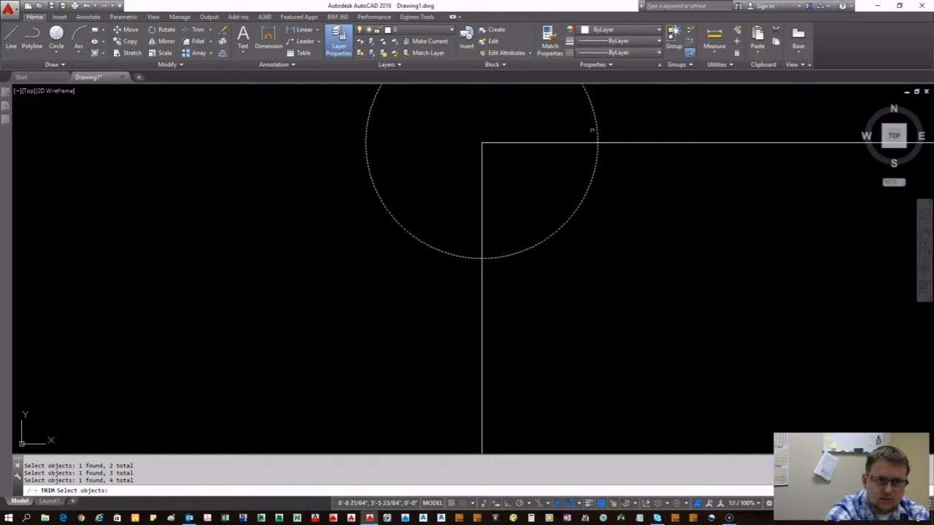
{"action": "scroll", "coordinate": [455, 241], "scroll_direction": "down", "scroll_amount": 8}
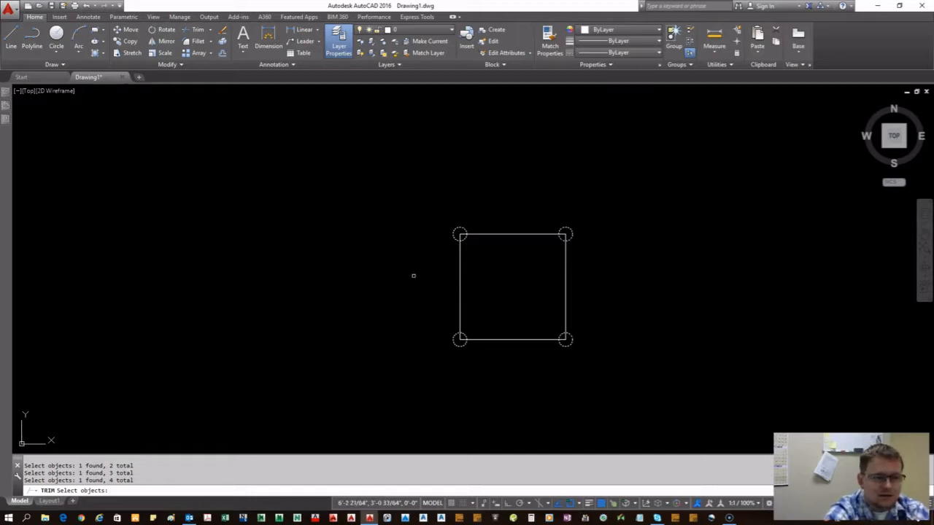
{"action": "key", "text": "Return"}
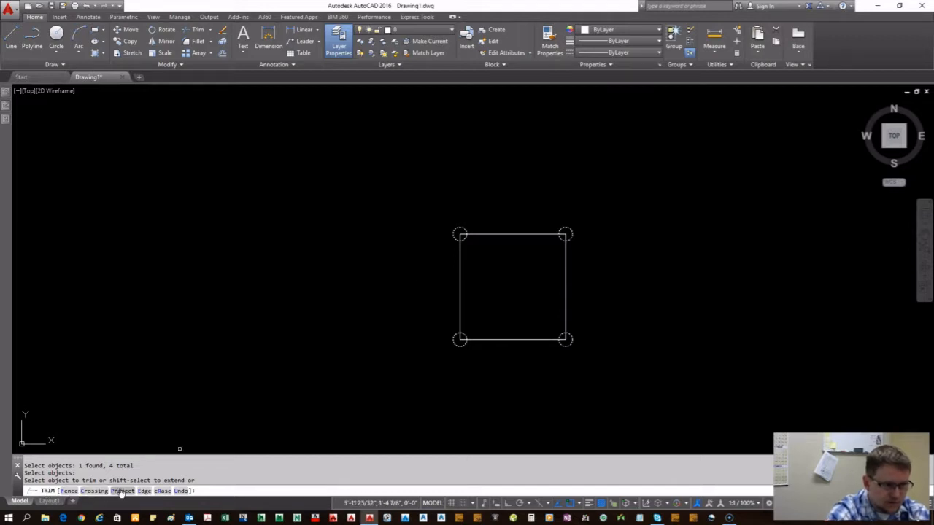
Trim away the parts of the square's top and left edges that lie inside the upper-left circle.
{"action": "left_click", "coordinate": [458, 232]}
{"action": "scroll", "coordinate": [462, 235], "scroll_direction": "up", "scroll_amount": 8}
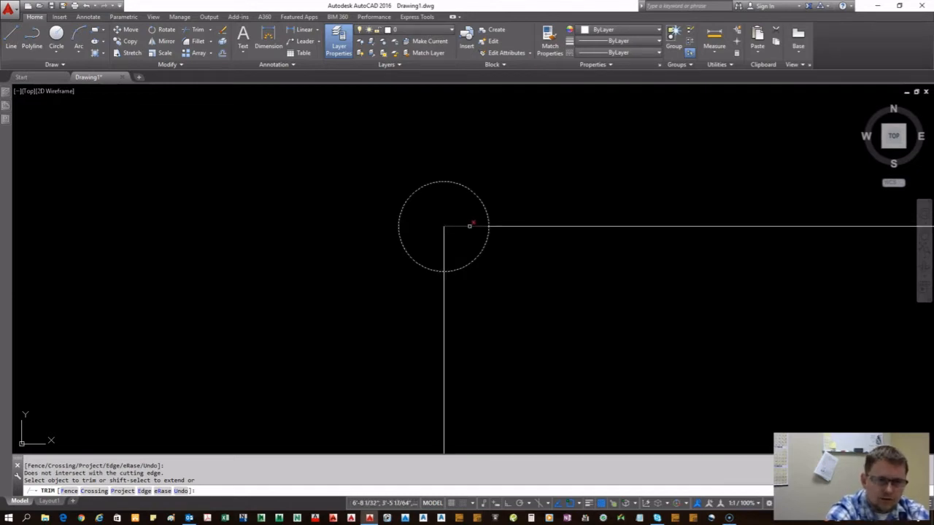
{"action": "left_click", "coordinate": [469, 227]}
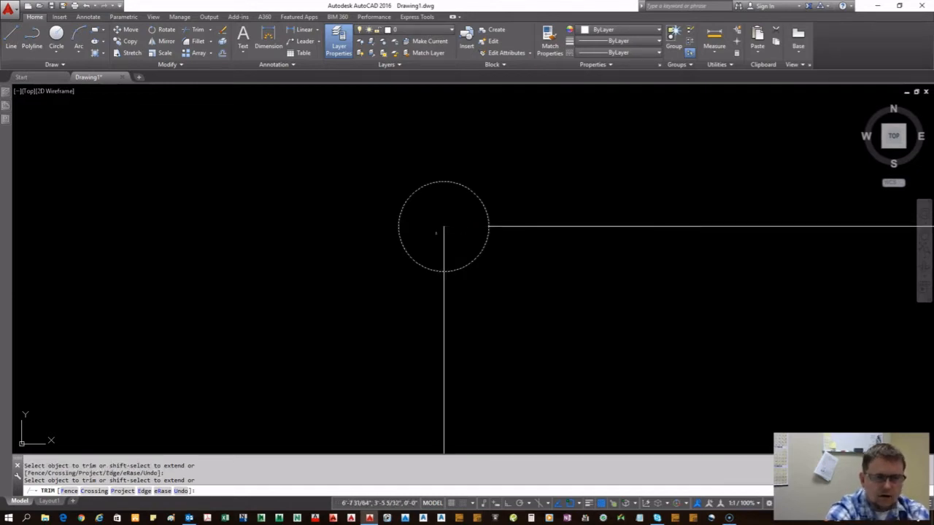
{"action": "scroll", "coordinate": [395, 221], "scroll_direction": "down", "scroll_amount": 6}
{"action": "left_click", "coordinate": [397, 221]}
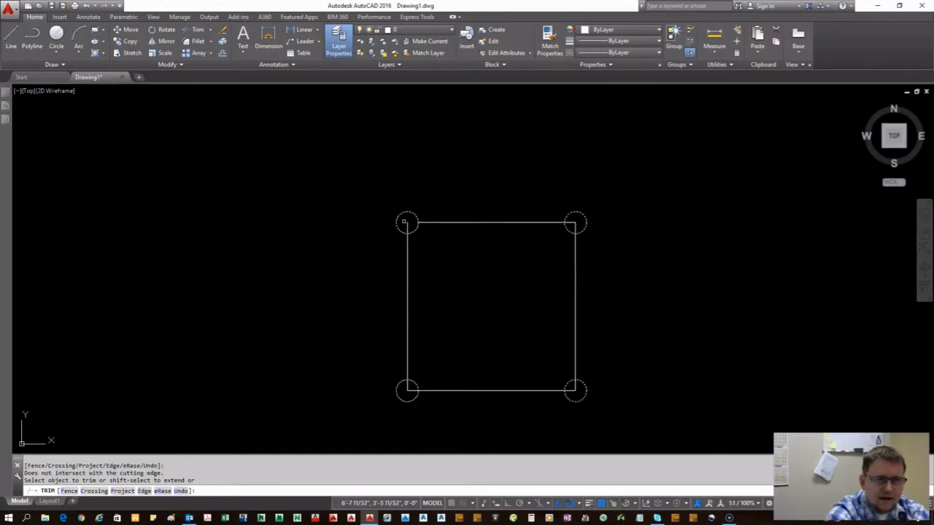
{"action": "scroll", "coordinate": [405, 221], "scroll_direction": "up", "scroll_amount": 6}
{"action": "left_click", "coordinate": [414, 227]}
{"action": "scroll", "coordinate": [342, 235], "scroll_direction": "down", "scroll_amount": 6}
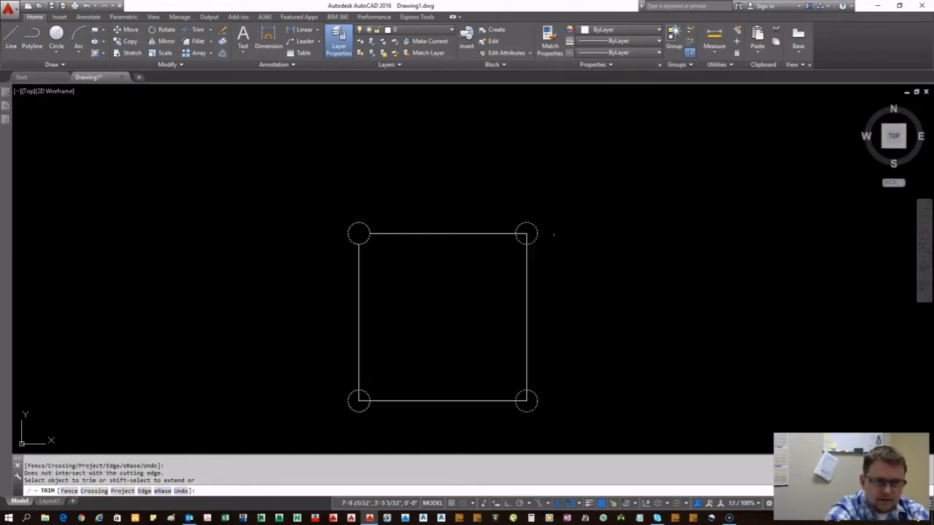
Trim away the parts of the square's top and right edges that lie inside the upper-right circle.
{"action": "scroll", "coordinate": [540, 234], "scroll_direction": "up", "scroll_amount": 6}
{"action": "left_click", "coordinate": [473, 230]}
{"action": "left_click", "coordinate": [485, 249]}
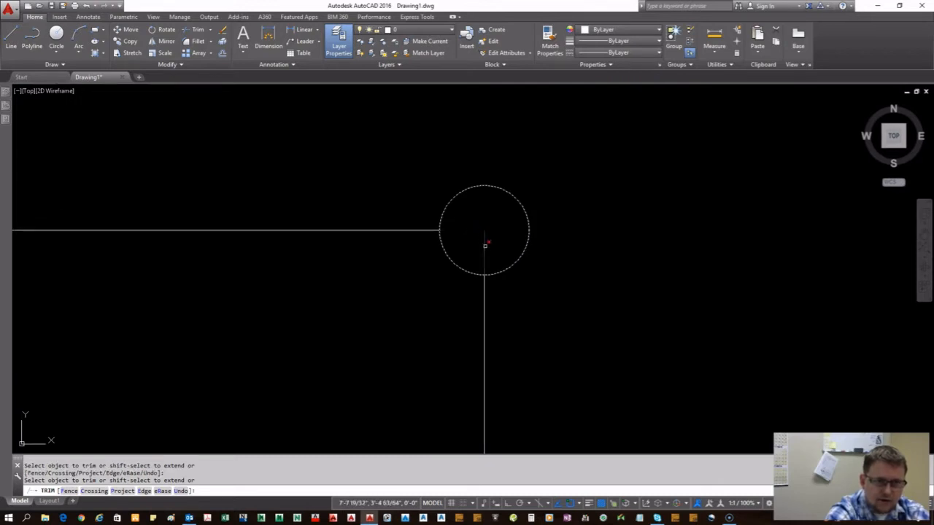
{"action": "left_click", "coordinate": [483, 248]}
{"action": "scroll", "coordinate": [483, 248], "scroll_direction": "down", "scroll_amount": 6}
Trim away the parts of the square's right and bottom edges that lie inside the lower-right circle.
{"action": "scroll", "coordinate": [481, 255], "scroll_direction": "up", "scroll_amount": 6}
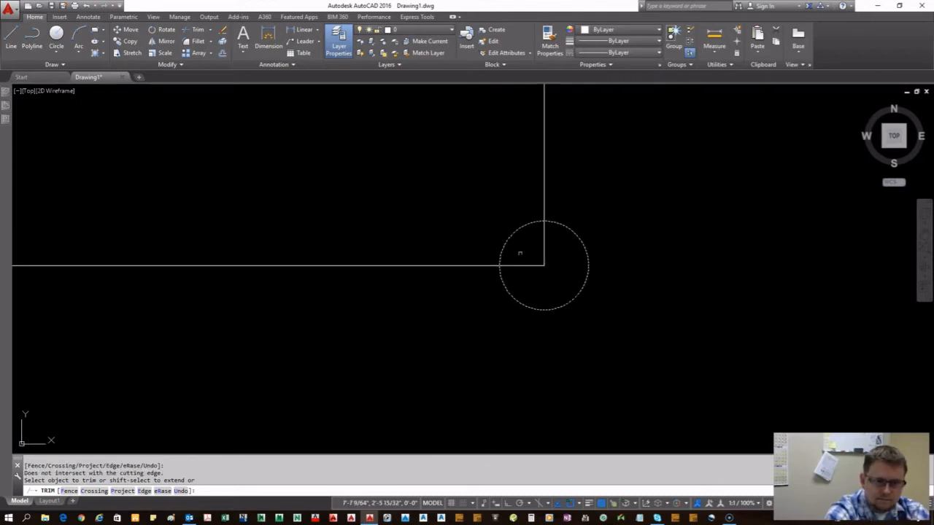
{"action": "left_click", "coordinate": [545, 245]}
{"action": "left_click", "coordinate": [537, 265]}
{"action": "scroll", "coordinate": [540, 262], "scroll_direction": "down", "scroll_amount": 6}
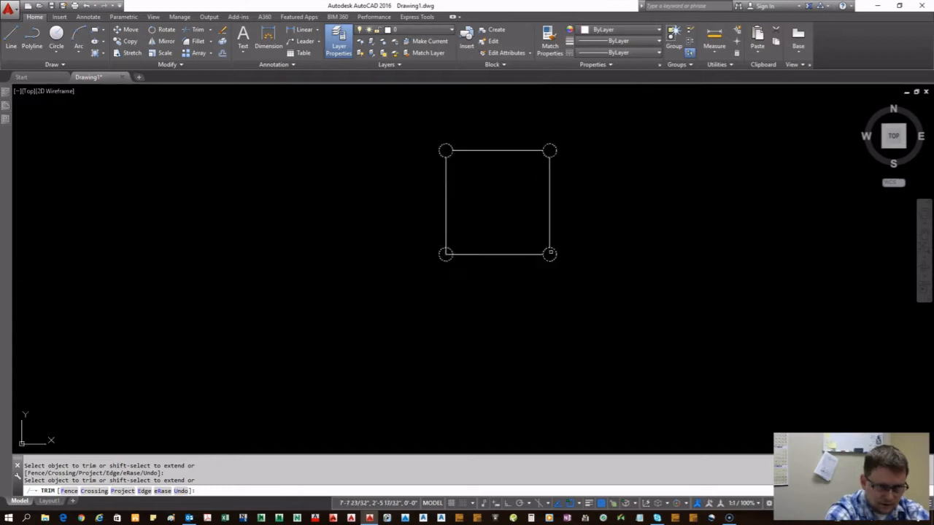
Trim away the parts of the square's bottom and left edges inside the lower-left circle and finish trimming.
{"action": "scroll", "coordinate": [486, 253], "scroll_direction": "up", "scroll_amount": 6}
{"action": "left_click", "coordinate": [489, 249]}
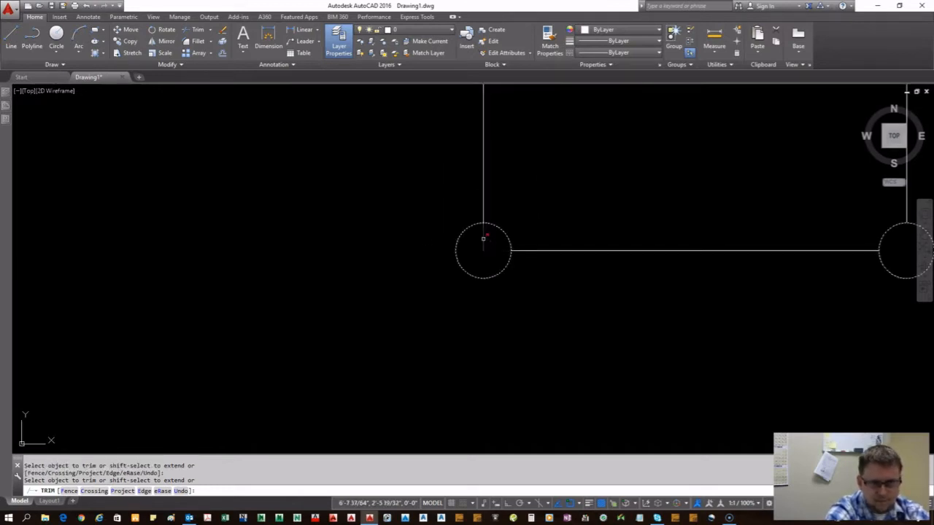
{"action": "left_click", "coordinate": [483, 237]}
{"action": "scroll", "coordinate": [324, 250], "scroll_direction": "down", "scroll_amount": 4}
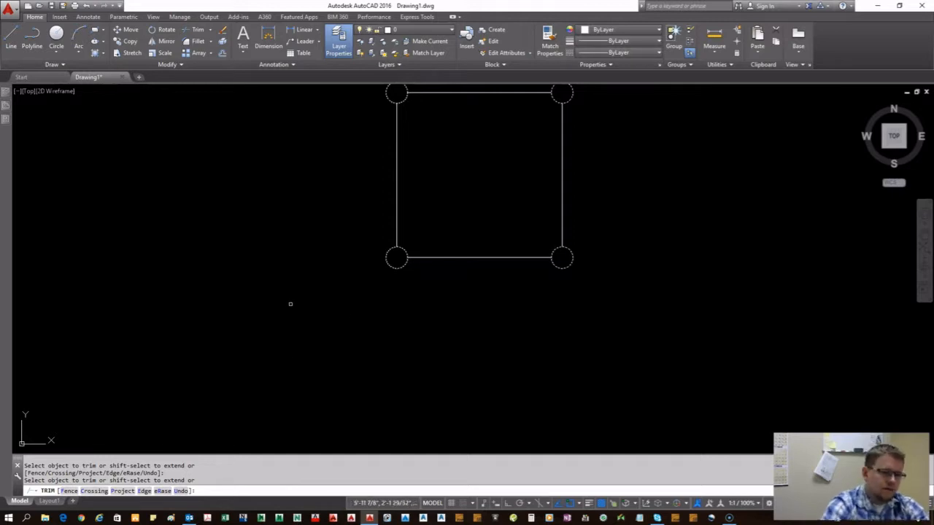
{"action": "right_click", "coordinate": [316, 273]}
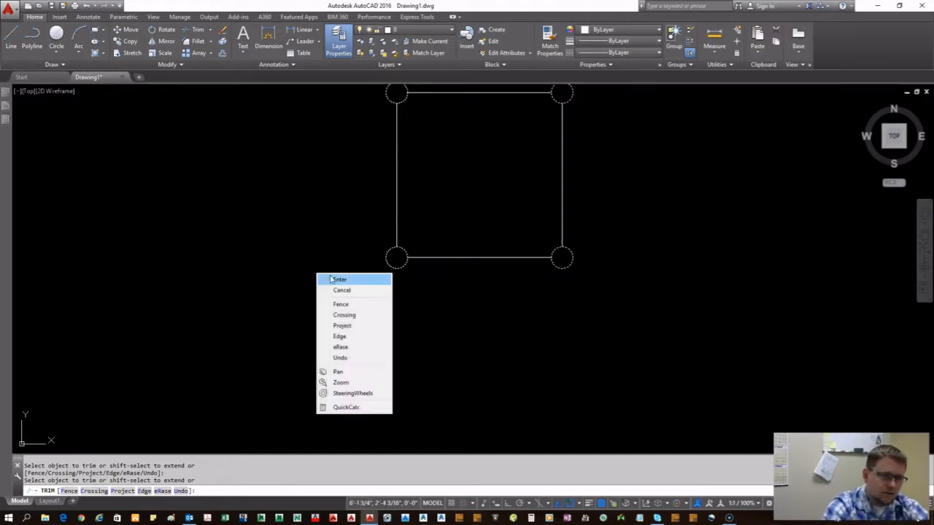
{"action": "left_click", "coordinate": [347, 281]}
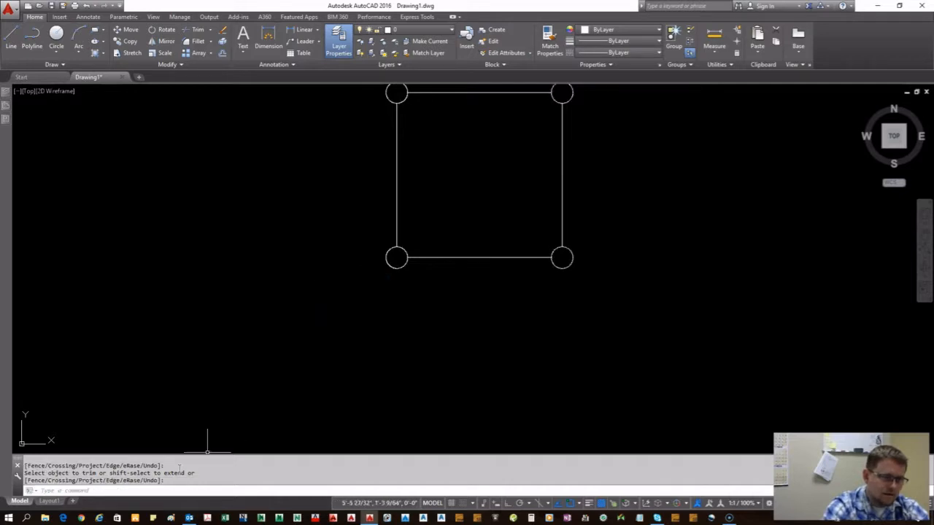
Measure the distance from the midpoint of the square's left edge to the midpoint of its right edge.
{"action": "scroll", "coordinate": [471, 182], "scroll_direction": "down", "scroll_amount": 4}
{"action": "scroll", "coordinate": [488, 146], "scroll_direction": "up", "scroll_amount": 6}
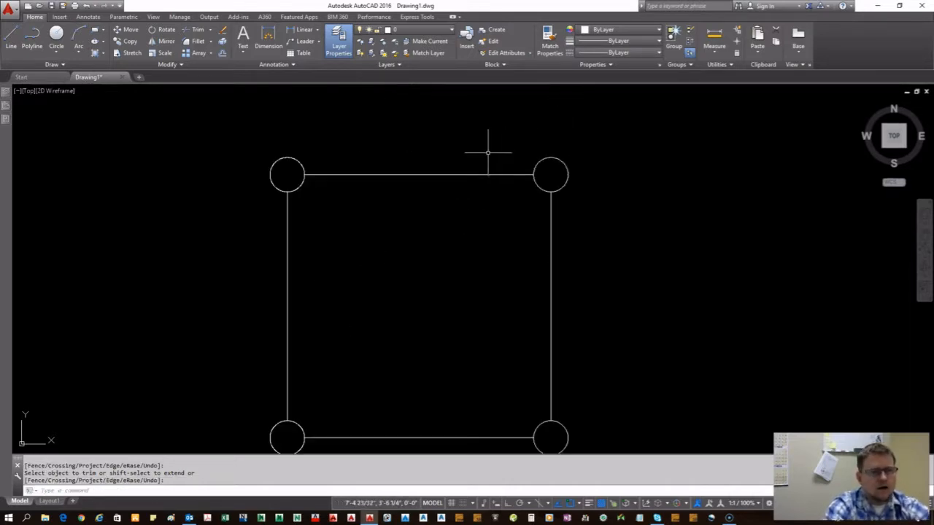
{"action": "scroll", "coordinate": [474, 140], "scroll_direction": "down", "scroll_amount": 2}
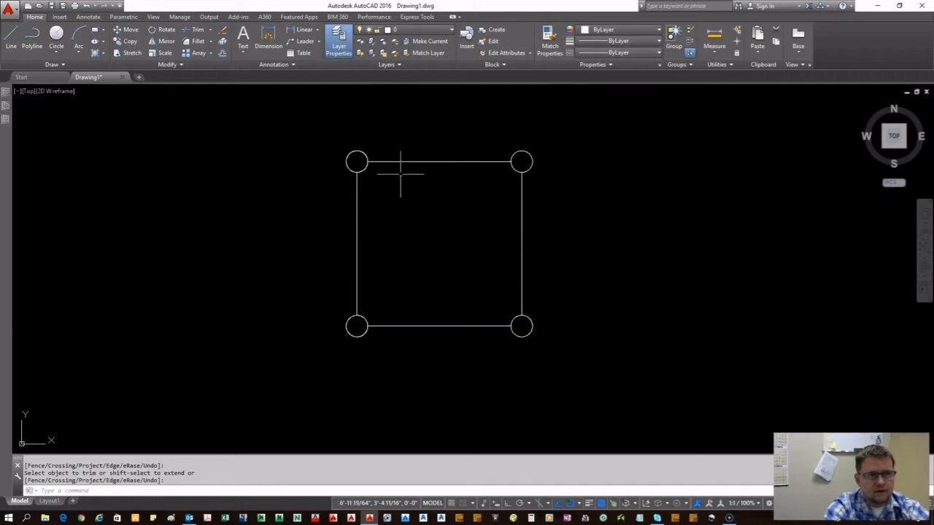
{"action": "scroll", "coordinate": [481, 197], "scroll_direction": "down", "scroll_amount": 5}
{"action": "scroll", "coordinate": [518, 209], "scroll_direction": "up", "scroll_amount": 5}
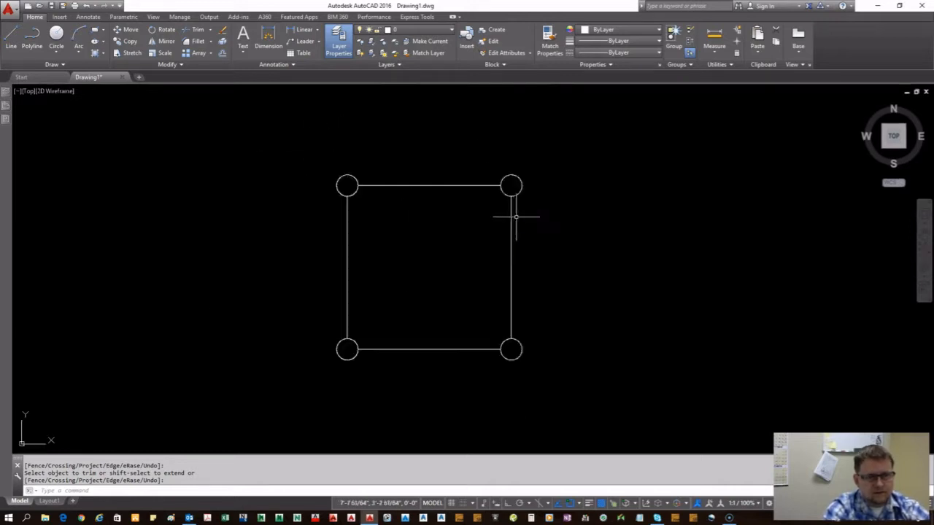
{"action": "scroll", "coordinate": [494, 202], "scroll_direction": "down", "scroll_amount": 2}
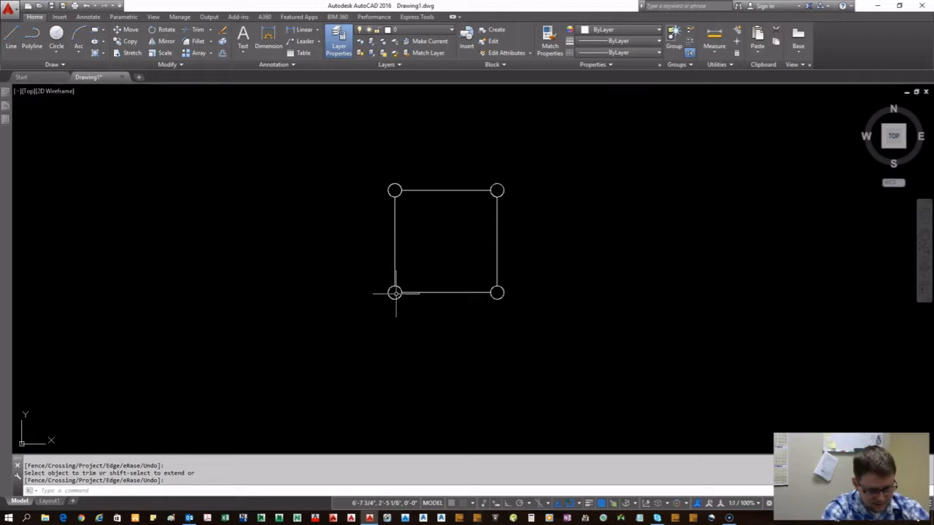
{"action": "type", "text": "DI"}
{"action": "key", "text": "Return"}
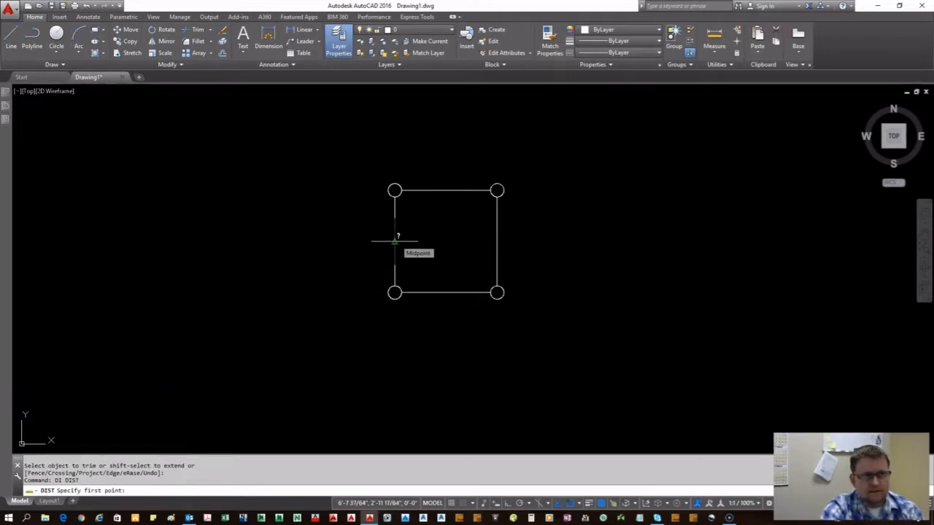
{"action": "left_click", "coordinate": [395, 242]}
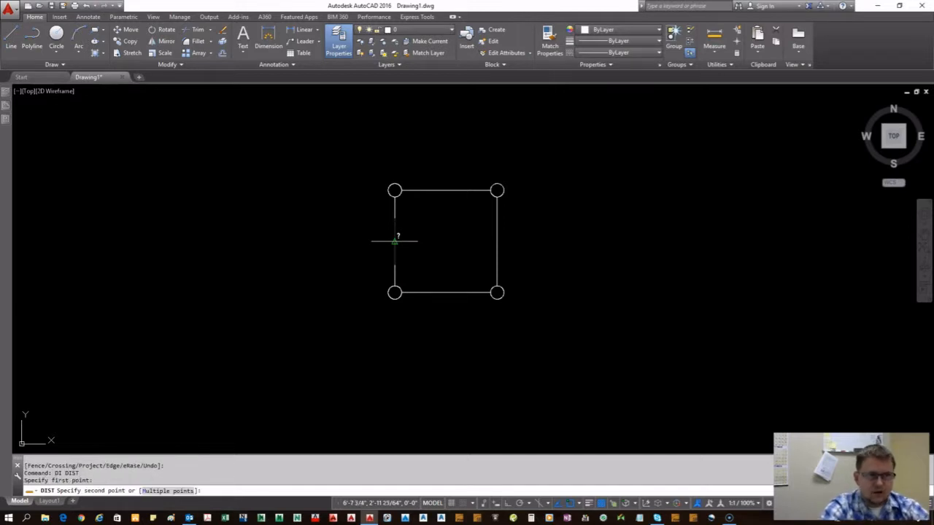
{"action": "left_click", "coordinate": [497, 241]}
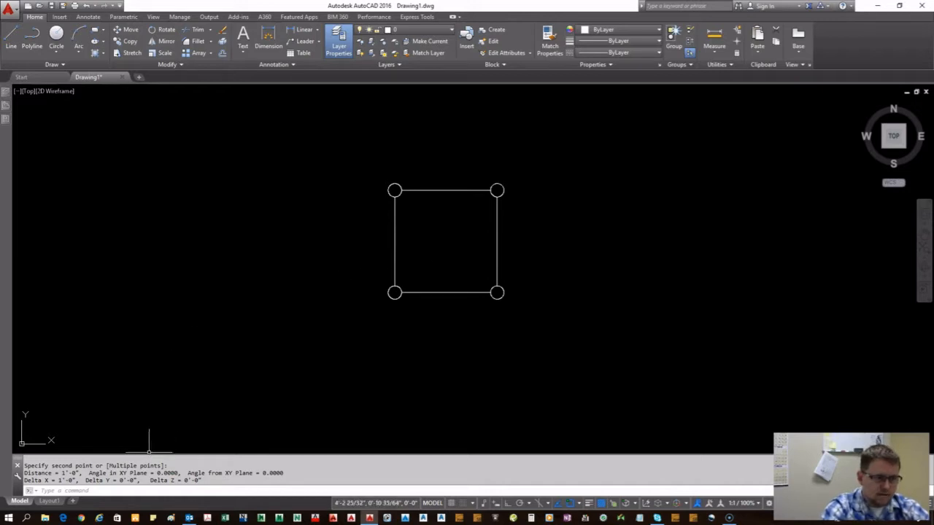
Enlarge the command history area and examine the entries of the last distance measurement.
{"action": "left_click_drag", "start_coordinate": [147, 454], "coordinate": [156, 386]}
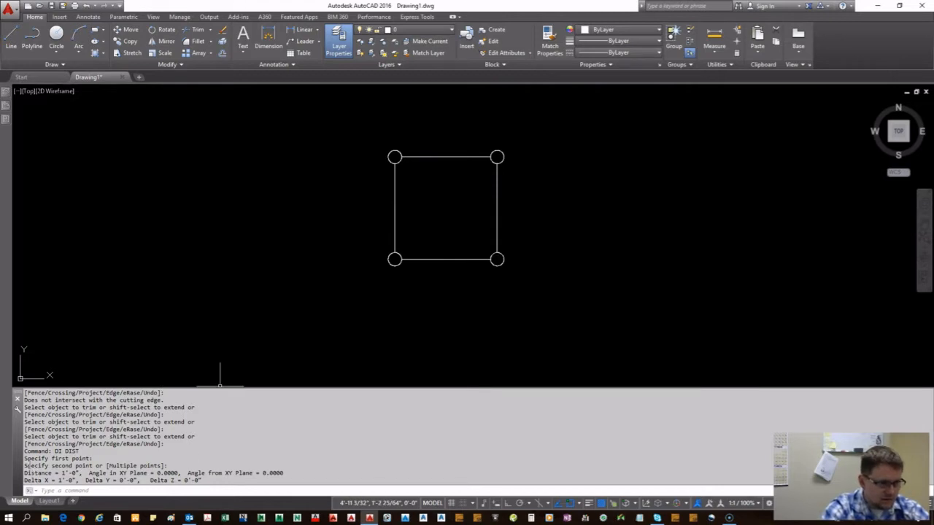
{"action": "left_click_drag", "start_coordinate": [24, 450], "coordinate": [205, 482]}
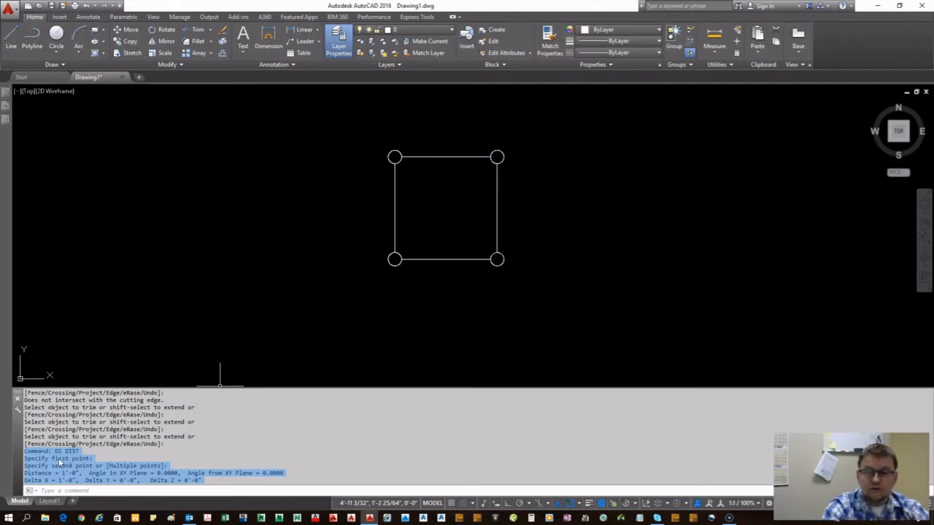
{"action": "left_click", "coordinate": [46, 423]}
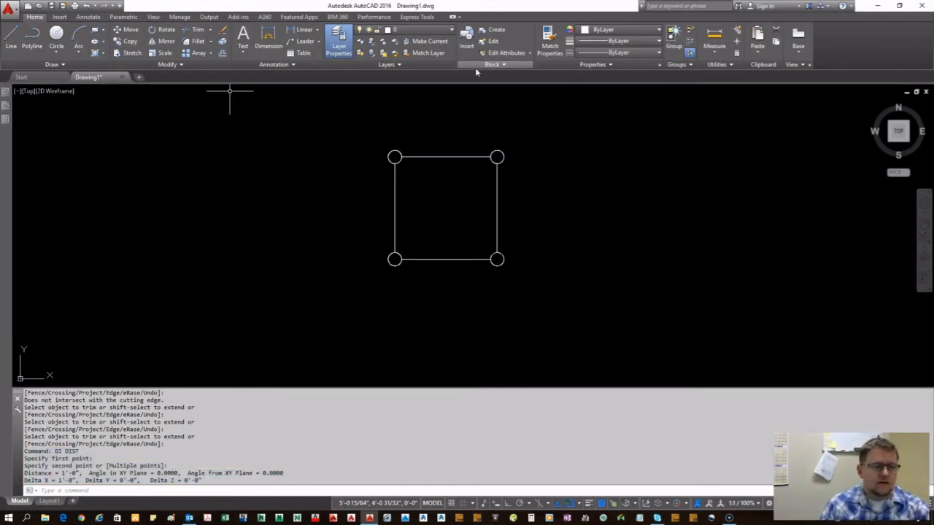
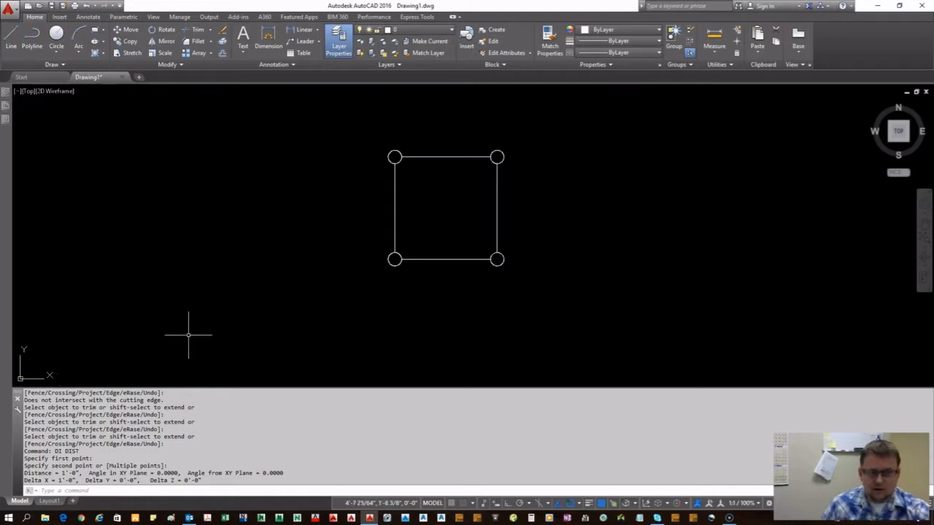
Draw a vertical polyline in the empty space left of the square with ortho mode on.
{"action": "type", "text": "pl"}
{"action": "key", "text": "Return"}
{"action": "left_click", "coordinate": [232, 164]}
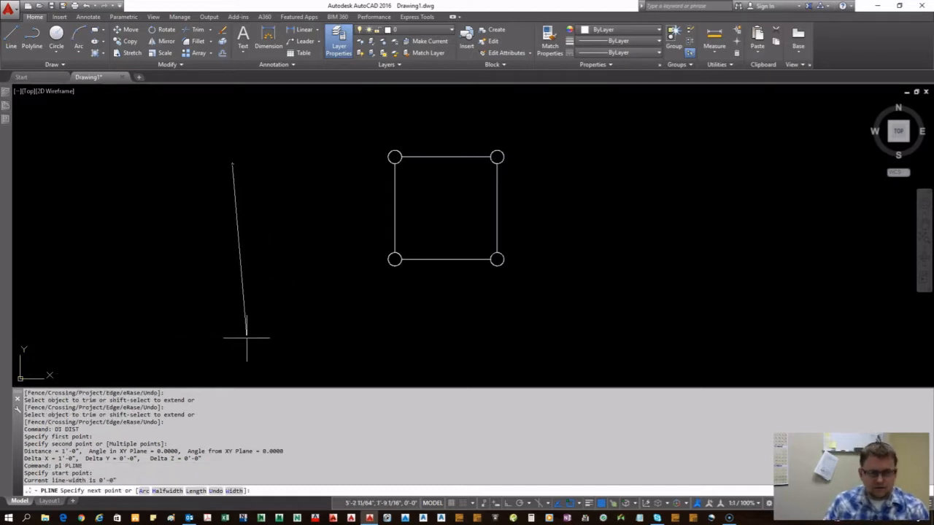
{"action": "key", "text": "F8"}
{"action": "left_click", "coordinate": [232, 349]}
{"action": "key", "text": "Return"}
Draw a horizontal polyline that crosses the vertical one left of the square.
{"action": "key", "text": "Return"}
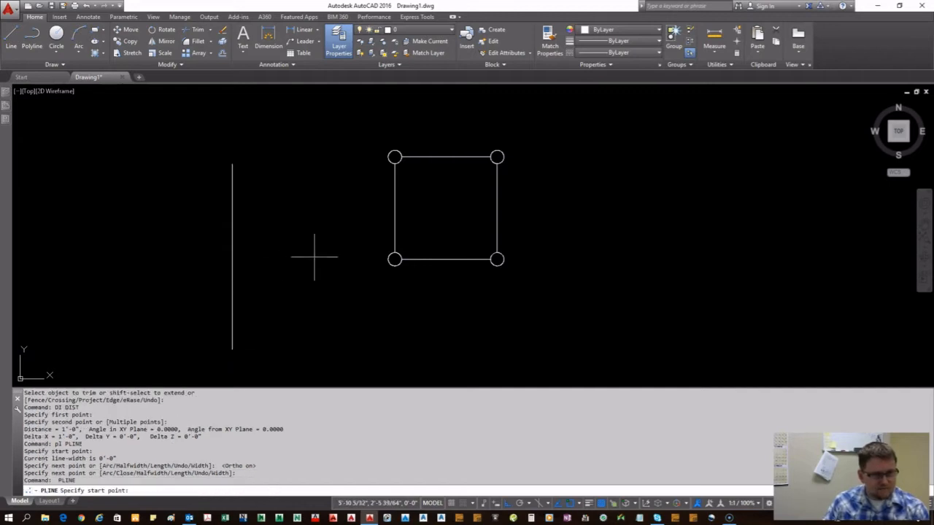
{"action": "left_click", "coordinate": [314, 257]}
{"action": "left_click", "coordinate": [124, 257]}
{"action": "key", "text": "Return"}
Move the horizontal polyline from its midpoint onto the vertical polyline so that the two form a centred cross.
{"action": "left_click", "coordinate": [286, 280]}
{"action": "left_click", "coordinate": [265, 211]}
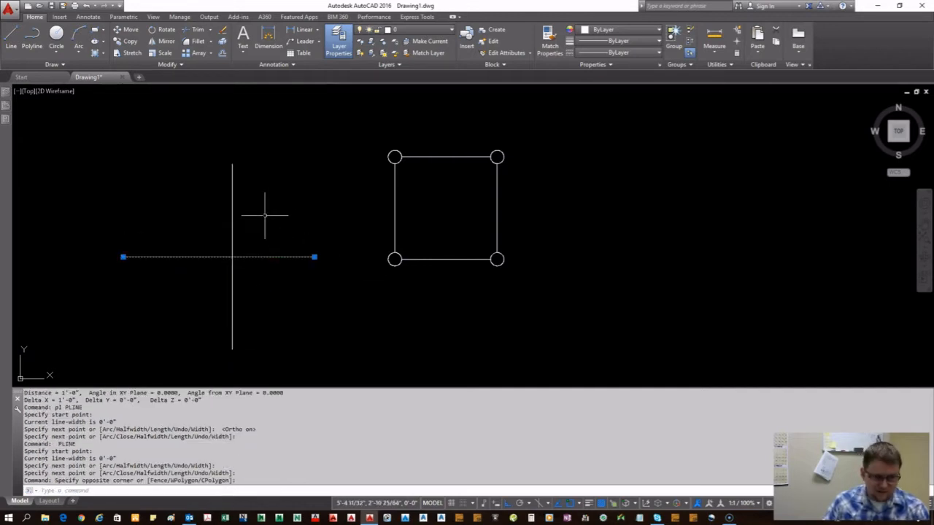
{"action": "type", "text": "m"}
{"action": "key", "text": "Return"}
{"action": "left_click", "coordinate": [219, 257]}
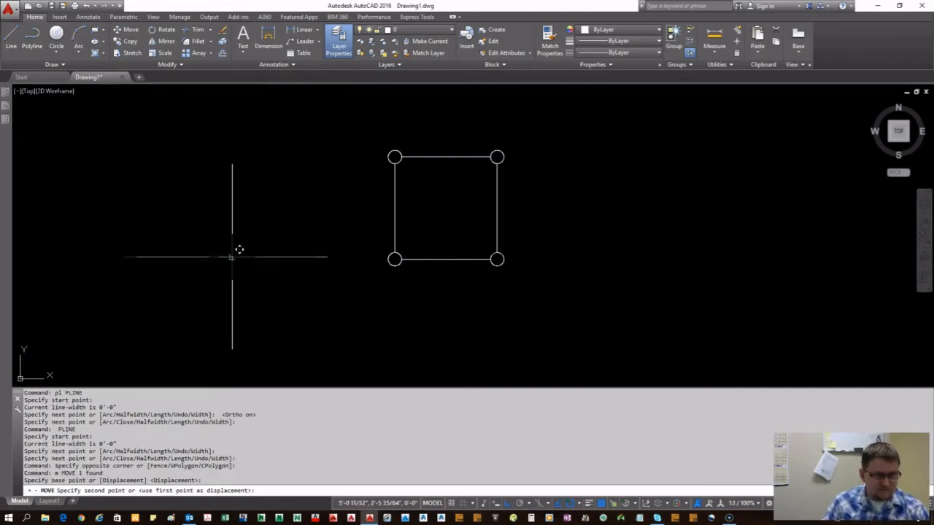
{"action": "left_click", "coordinate": [232, 257]}
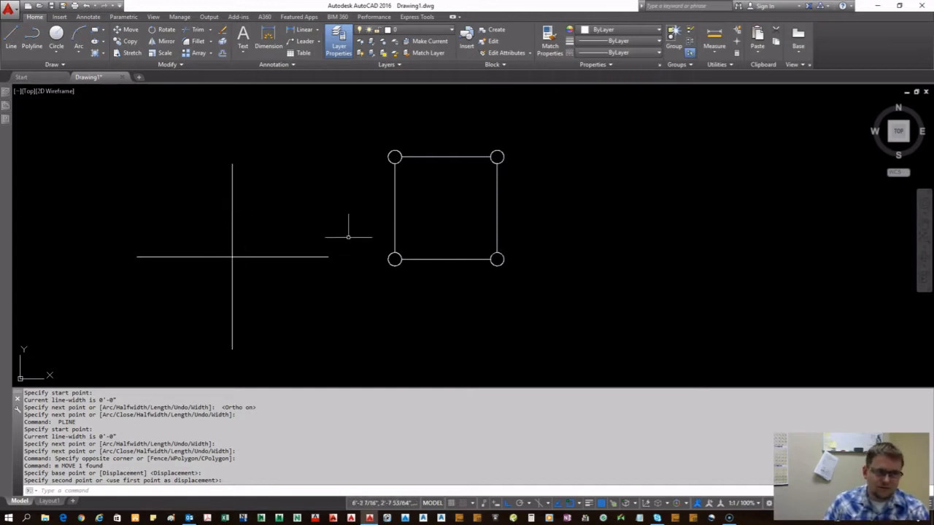
Erase both crossing polylines left of the square.
{"action": "left_click", "coordinate": [329, 328]}
{"action": "left_click", "coordinate": [154, 193]}
{"action": "key", "text": "Delete"}
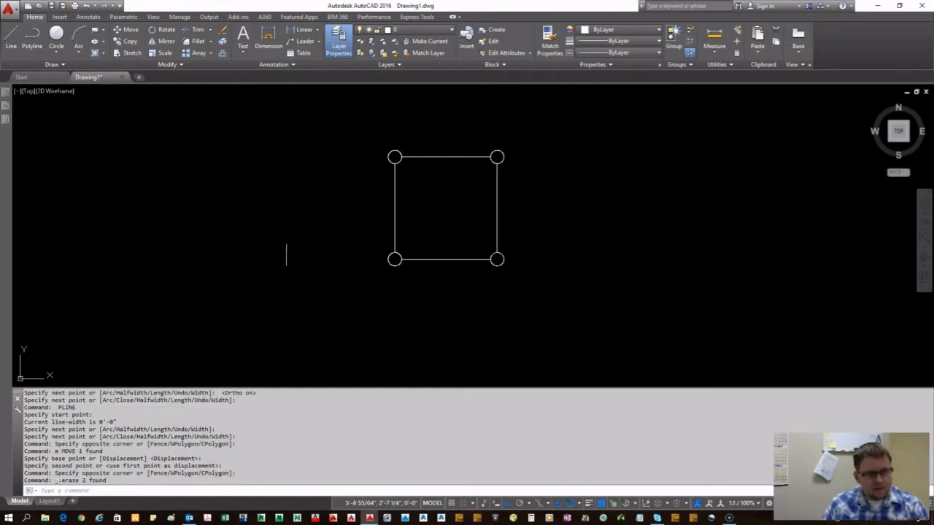
Measure the square's width again between the midpoints of its left and right edges.
{"action": "scroll", "coordinate": [307, 252], "scroll_direction": "down", "scroll_amount": 5}
{"action": "scroll", "coordinate": [328, 268], "scroll_direction": "down", "scroll_amount": 6}
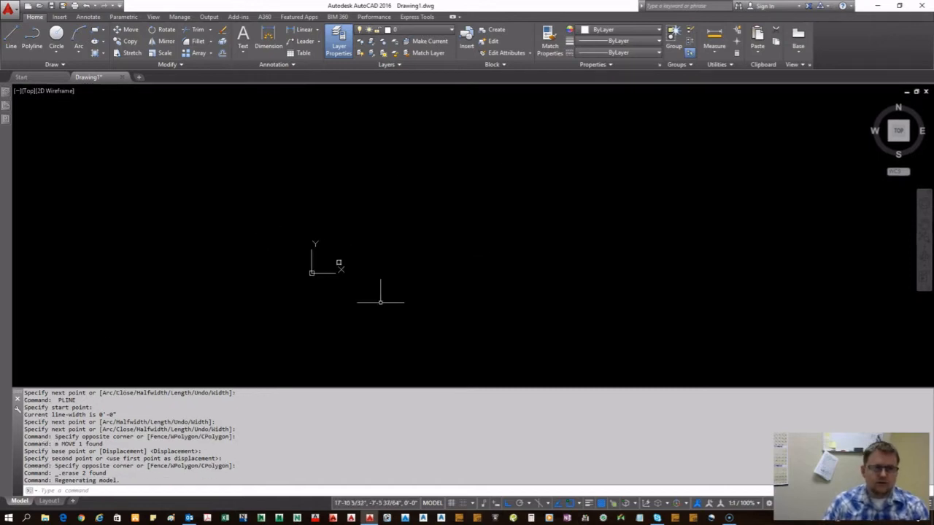
{"action": "scroll", "coordinate": [370, 295], "scroll_direction": "up", "scroll_amount": 8}
{"action": "middle_click_drag", "start_coordinate": [279, 148], "coordinate": [359, 316]}
{"action": "scroll", "coordinate": [293, 297], "scroll_direction": "up", "scroll_amount": 4}
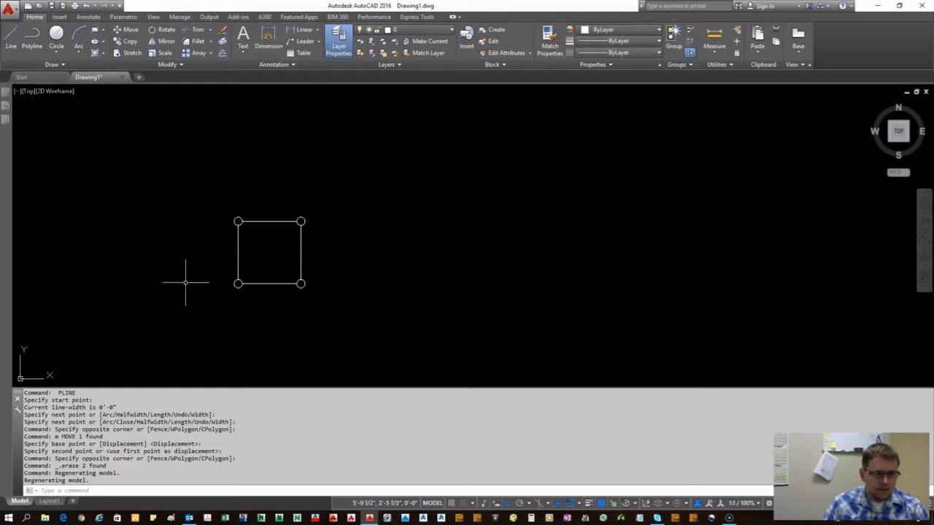
{"action": "type", "text": "di"}
{"action": "key", "text": "Return"}
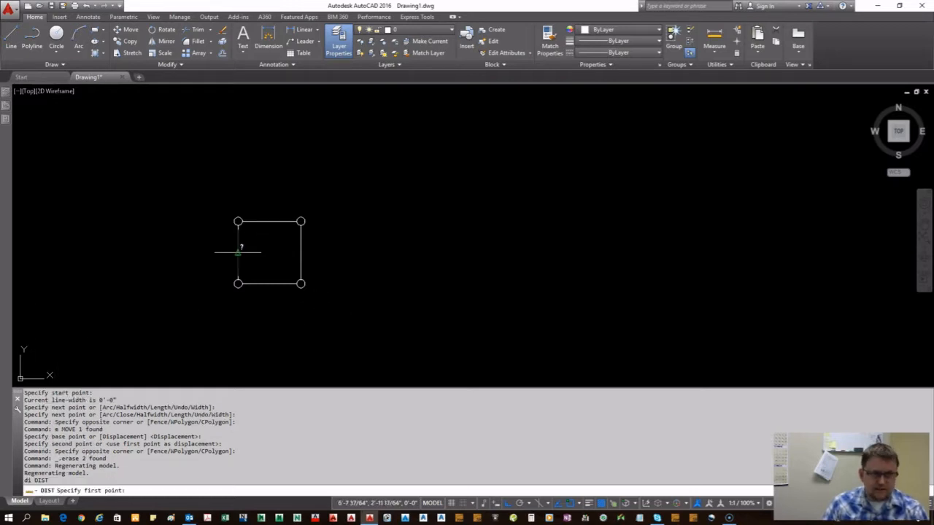
{"action": "left_click", "coordinate": [238, 253]}
{"action": "left_click", "coordinate": [301, 252]}
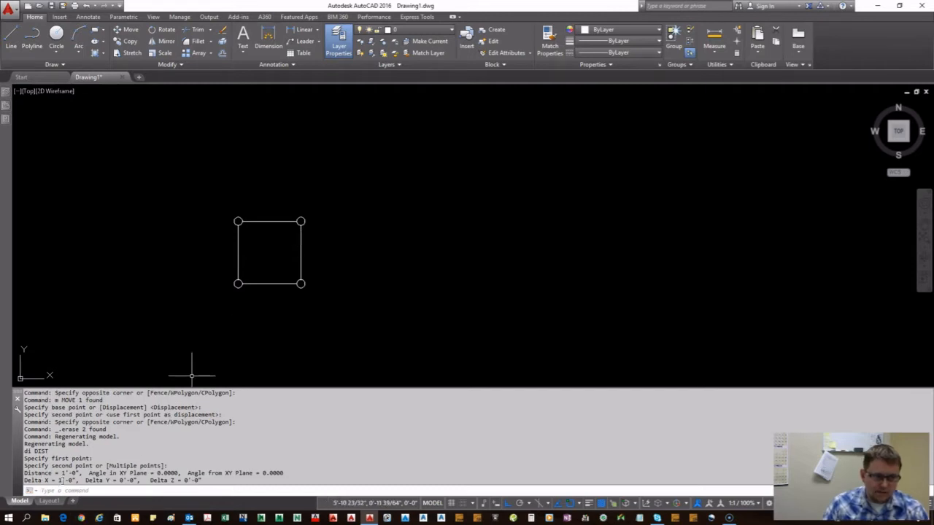
{"action": "left_click", "coordinate": [301, 252]}
{"action": "left_click", "coordinate": [235, 260]}
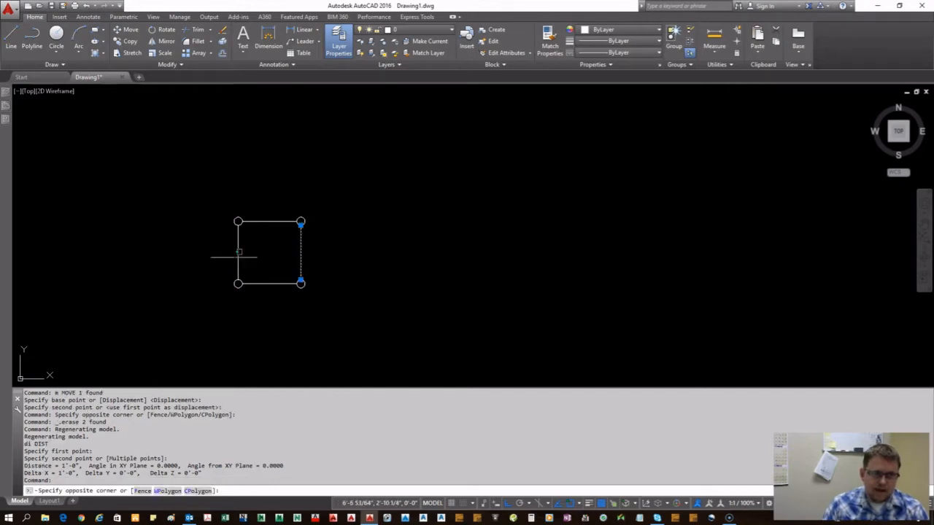
{"action": "left_click", "coordinate": [235, 260]}
{"action": "left_click", "coordinate": [202, 252]}
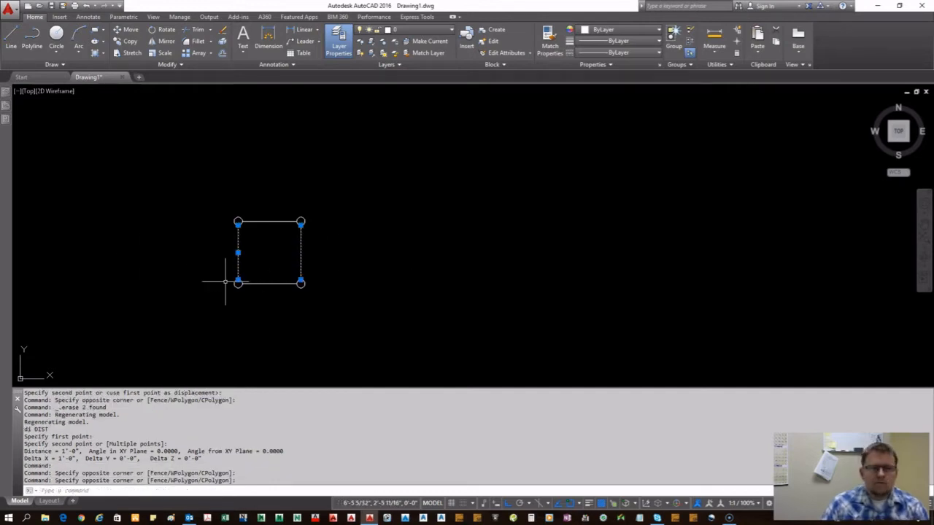
{"action": "key", "text": "Escape"}
{"action": "left_click", "coordinate": [358, 316]}
{"action": "left_click", "coordinate": [208, 192]}
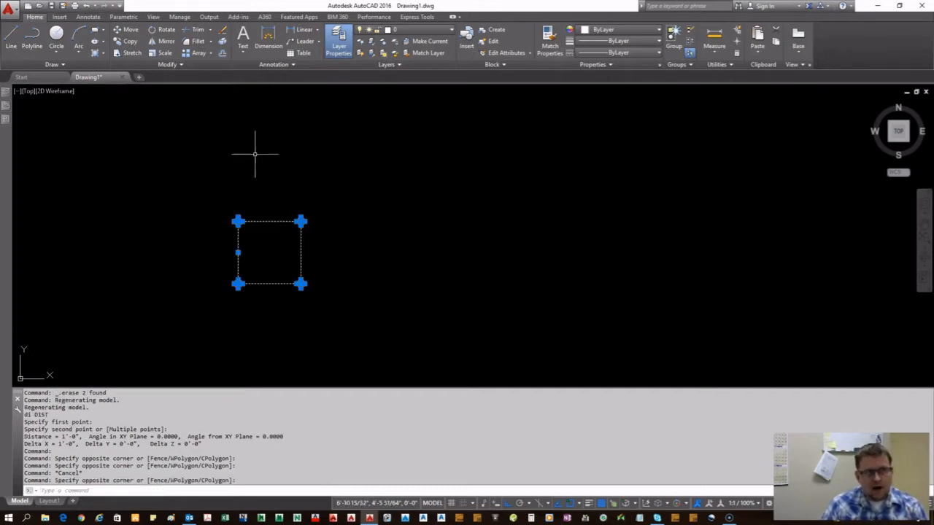
{"action": "left_click", "coordinate": [159, 53]}
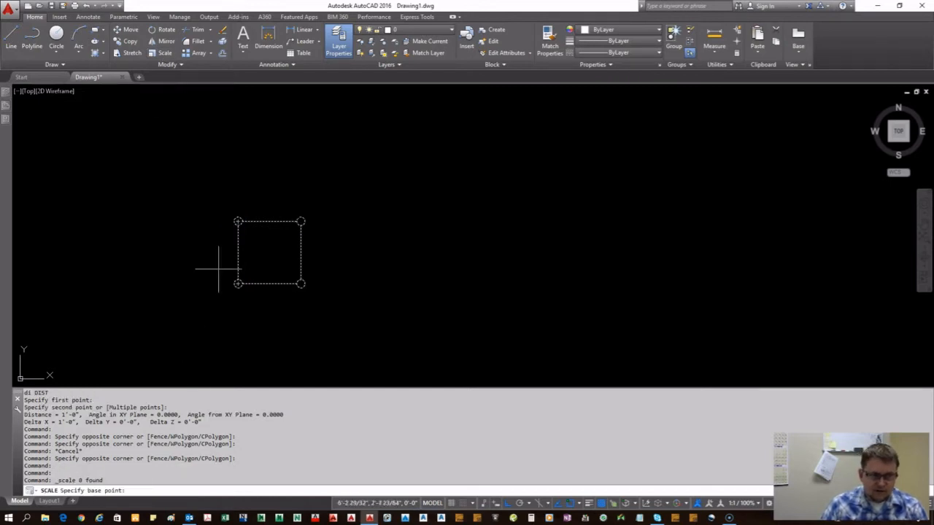
{"action": "scroll", "coordinate": [250, 267], "scroll_direction": "up", "scroll_amount": 3}
{"action": "scroll", "coordinate": [256, 309], "scroll_direction": "down", "scroll_amount": 3}
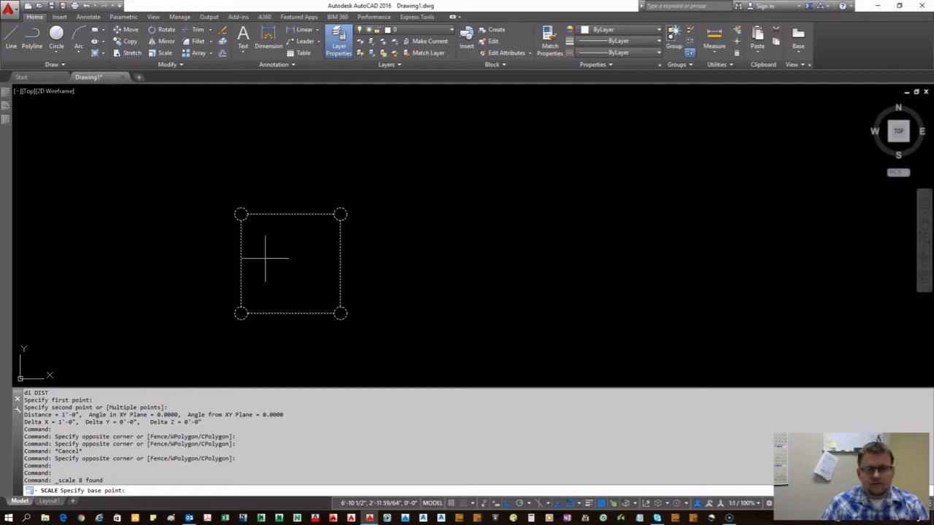
{"action": "left_click", "coordinate": [340, 264]}
{"action": "scroll", "coordinate": [355, 271], "scroll_direction": "down", "scroll_amount": 3}
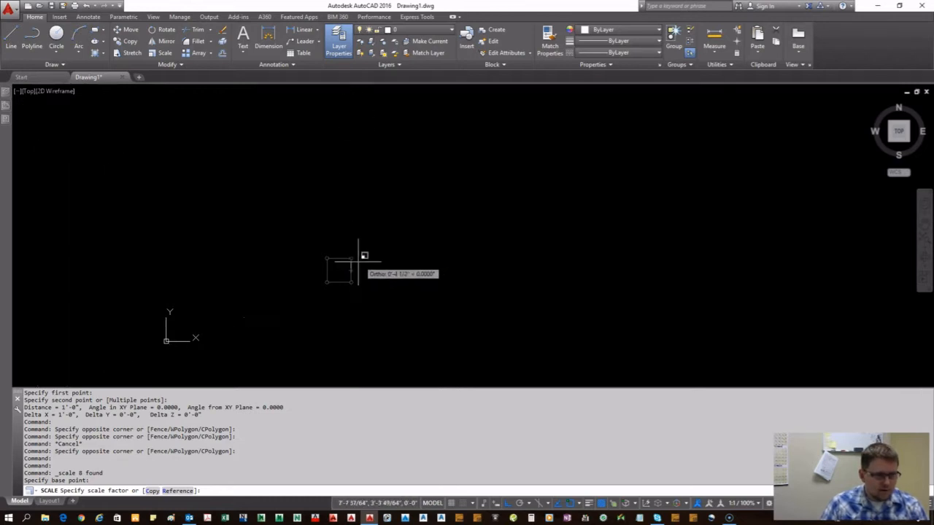
{"action": "key", "text": "Escape"}
Start the Scale command and select the whole square together with its four corner circles.
{"action": "scroll", "coordinate": [358, 255], "scroll_direction": "up", "scroll_amount": 5}
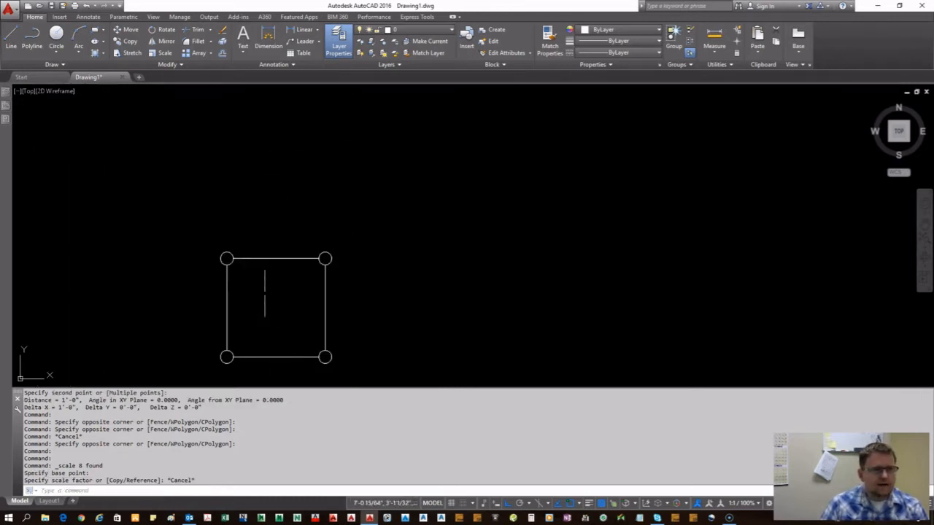
{"action": "middle_click_drag", "start_coordinate": [281, 280], "coordinate": [333, 221]}
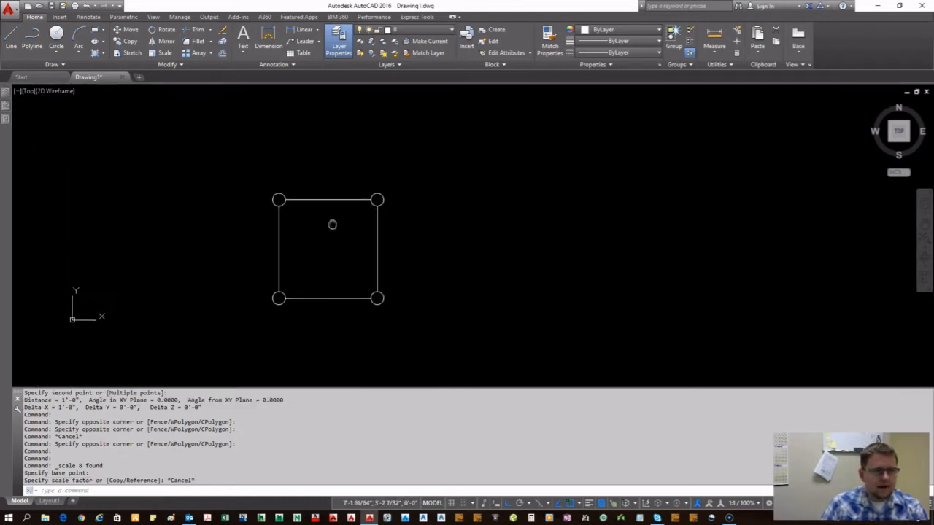
{"action": "left_click", "coordinate": [162, 52]}
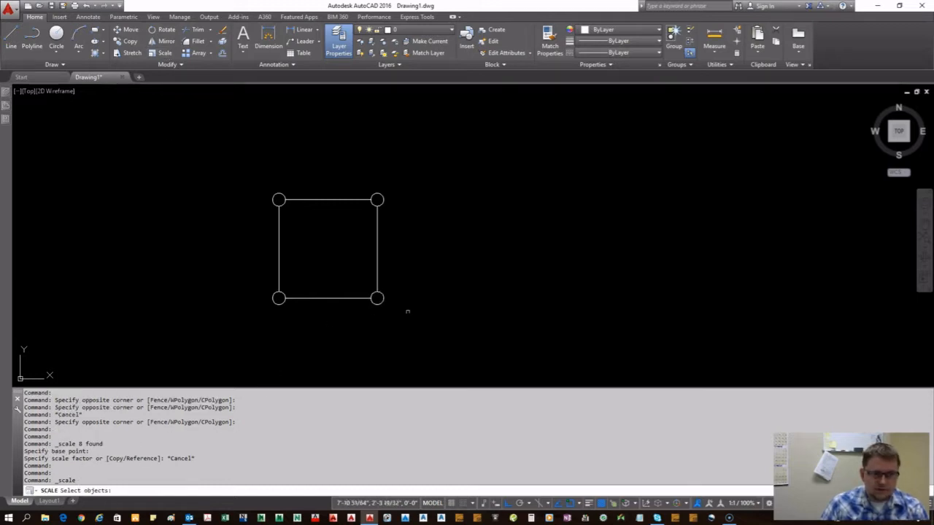
{"action": "left_click", "coordinate": [431, 348]}
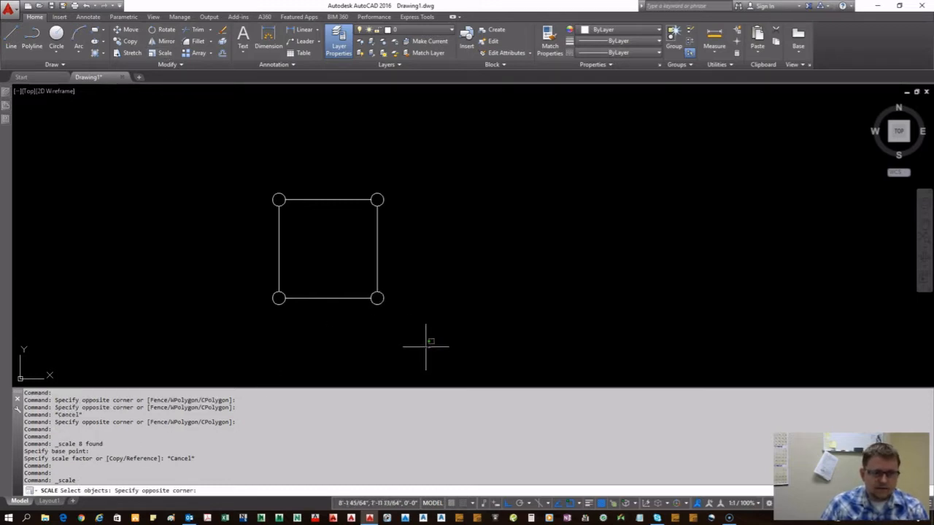
{"action": "left_click", "coordinate": [222, 158]}
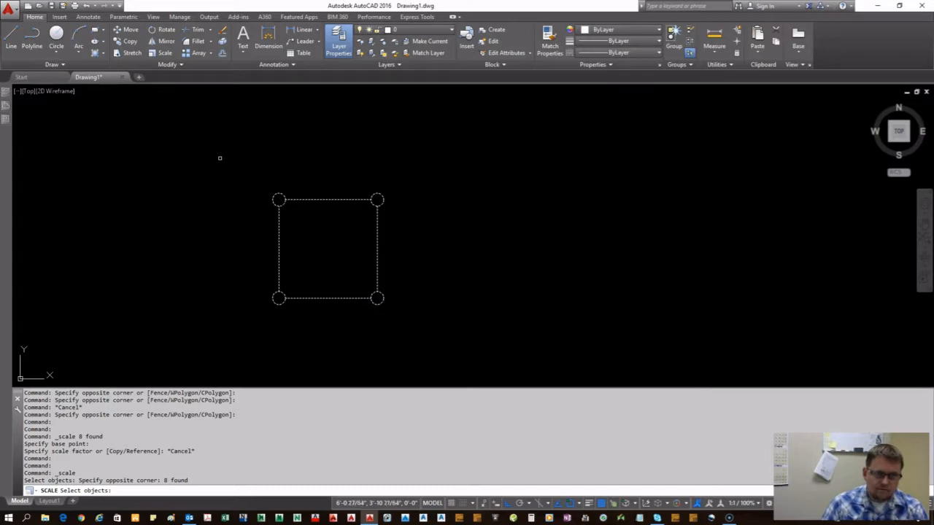
Window-select the already selected square and circles several more times.
{"action": "left_click", "coordinate": [220, 157]}
{"action": "left_click", "coordinate": [438, 342]}
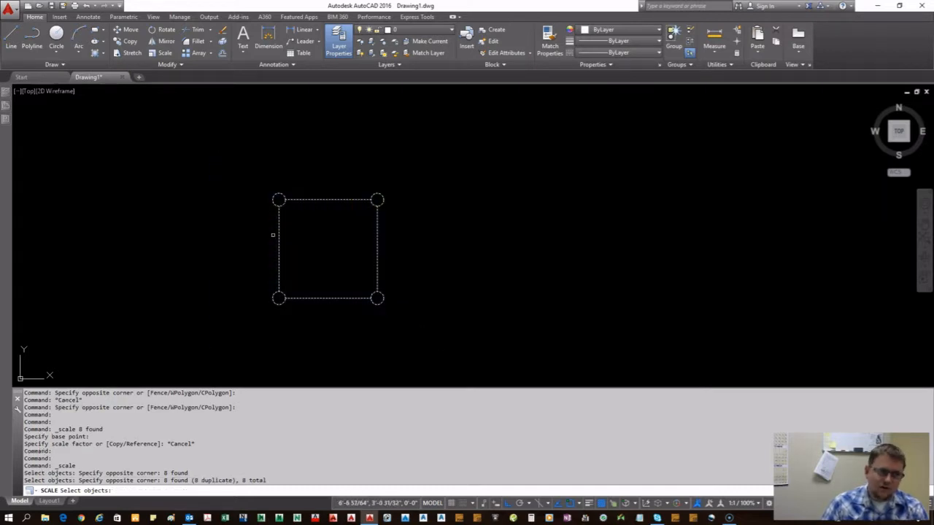
{"action": "left_click", "coordinate": [207, 165]}
{"action": "left_click", "coordinate": [511, 350]}
{"action": "left_click", "coordinate": [175, 140]}
{"action": "left_click", "coordinate": [481, 332]}
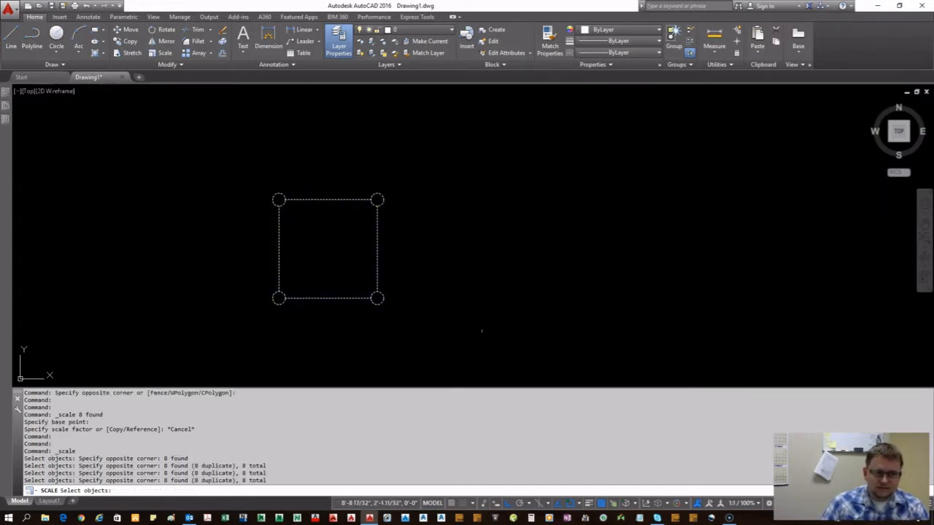
{"action": "left_click", "coordinate": [181, 166]}
{"action": "left_click", "coordinate": [487, 308]}
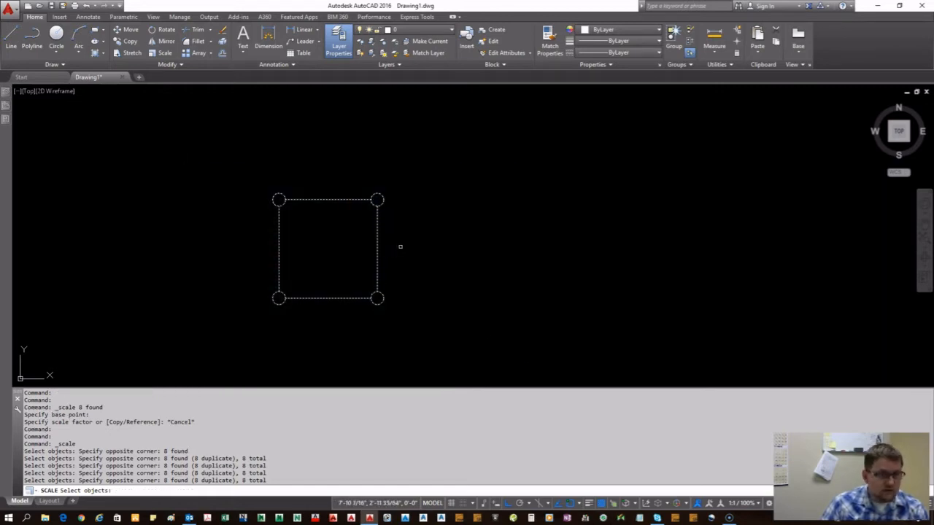
Remove the square's right and left edges from the Scale selection and add both back.
{"action": "left_click", "coordinate": [397, 245], "text": "shift"}
{"action": "left_click", "coordinate": [347, 209], "text": "shift"}
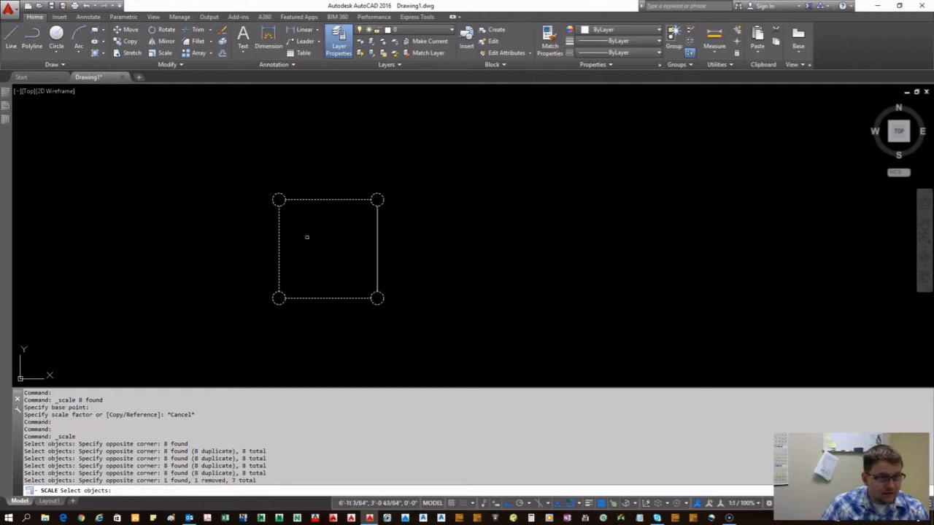
{"action": "left_click", "coordinate": [299, 260], "text": "shift"}
{"action": "left_click", "coordinate": [235, 219], "text": "shift"}
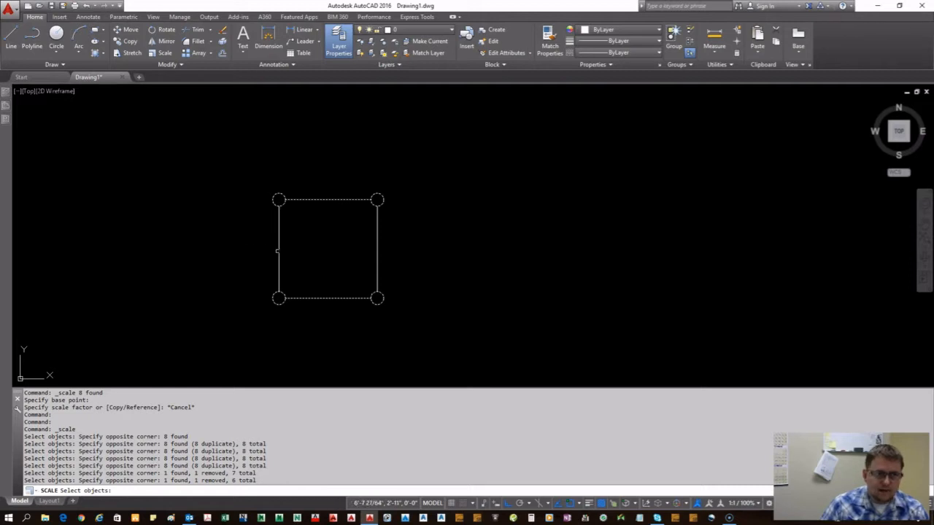
{"action": "left_click", "coordinate": [280, 246]}
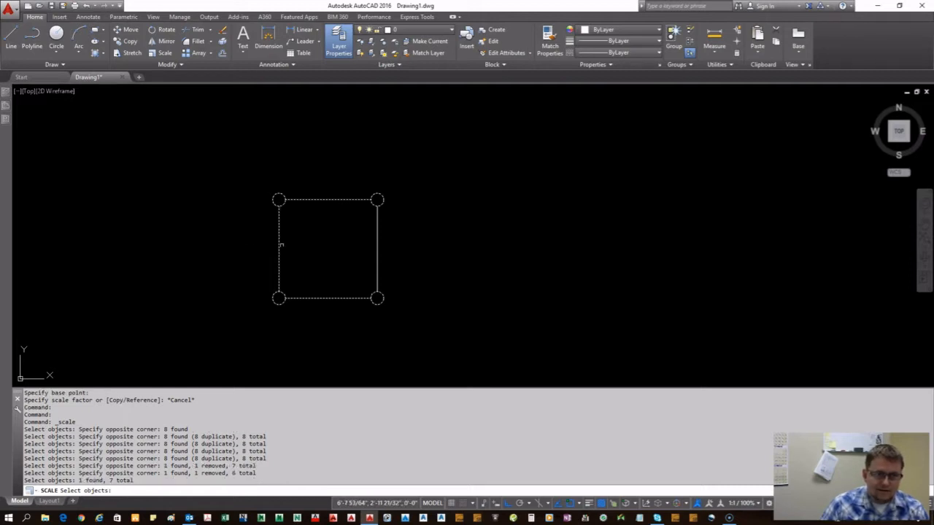
{"action": "left_click", "coordinate": [377, 226]}
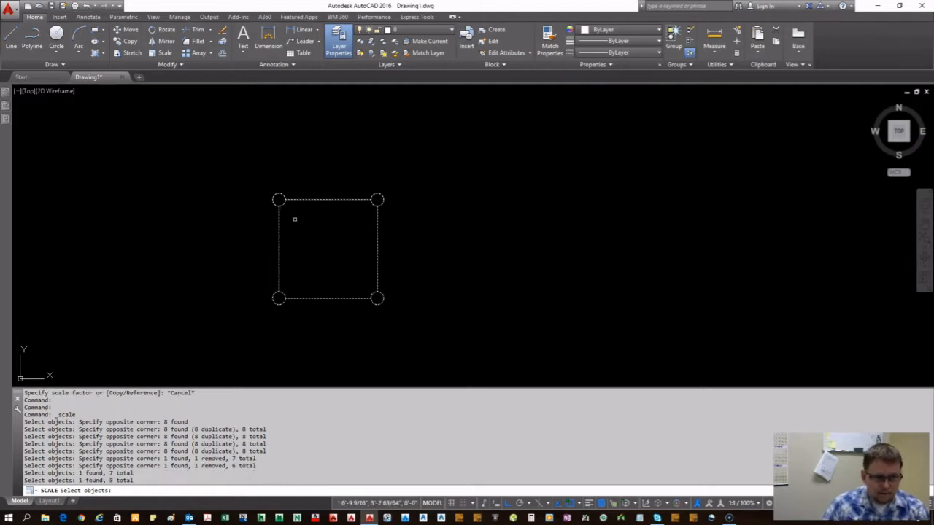
Scale the selected square and its corner circles by a factor of 2 from the midpoint of the square's right edge.
{"action": "key", "text": "Return"}
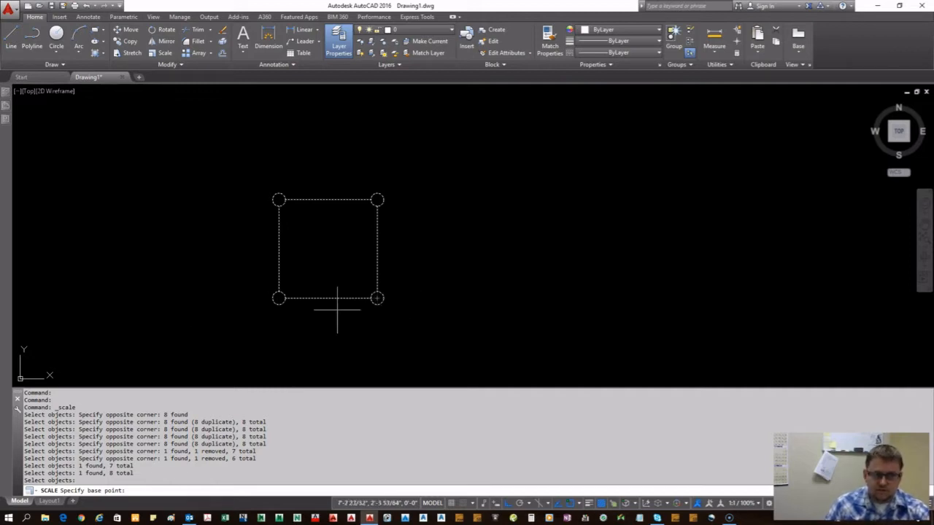
{"action": "left_click", "coordinate": [377, 249]}
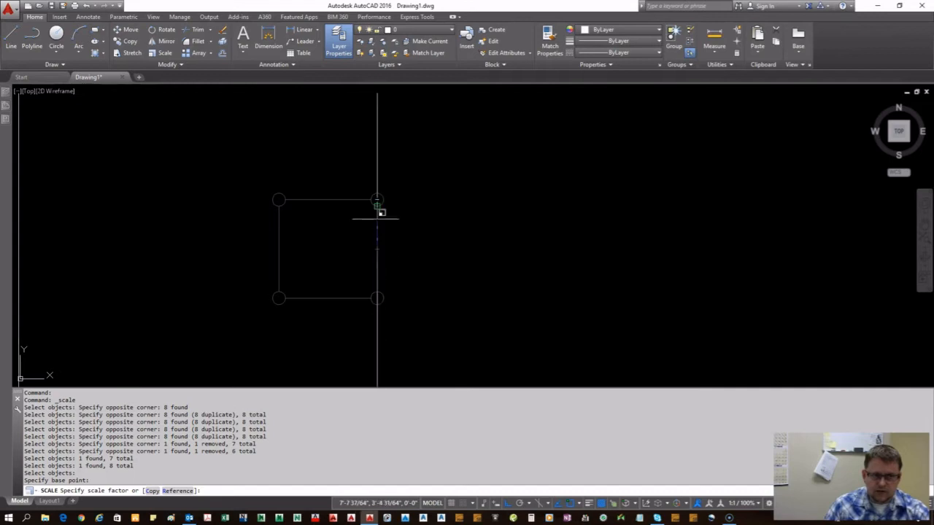
{"action": "scroll", "coordinate": [471, 234], "scroll_direction": "down", "scroll_amount": 5}
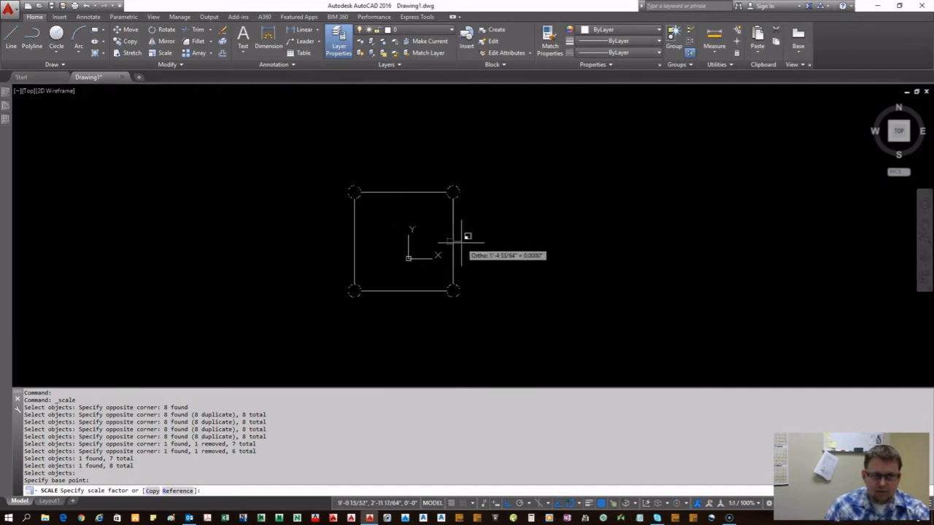
{"action": "scroll", "coordinate": [478, 226], "scroll_direction": "up", "scroll_amount": 5}
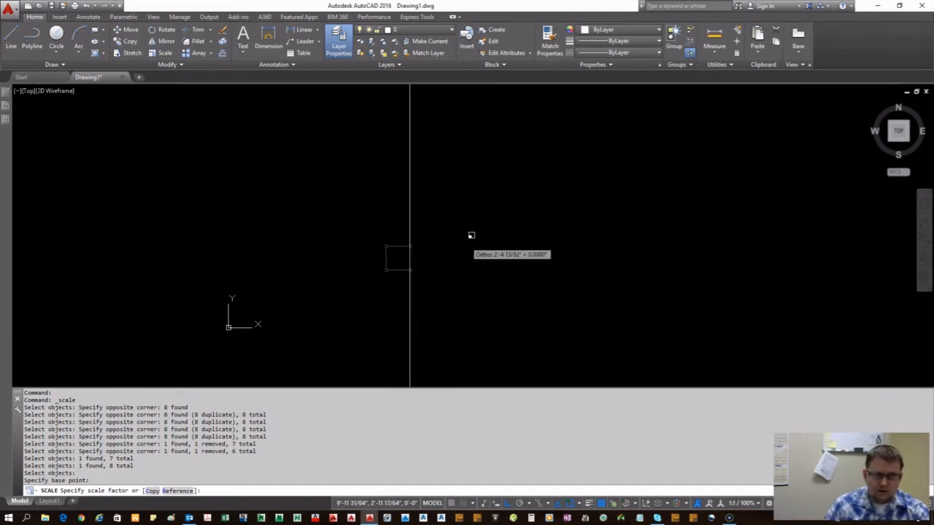
{"action": "scroll", "coordinate": [471, 236], "scroll_direction": "up", "scroll_amount": 3}
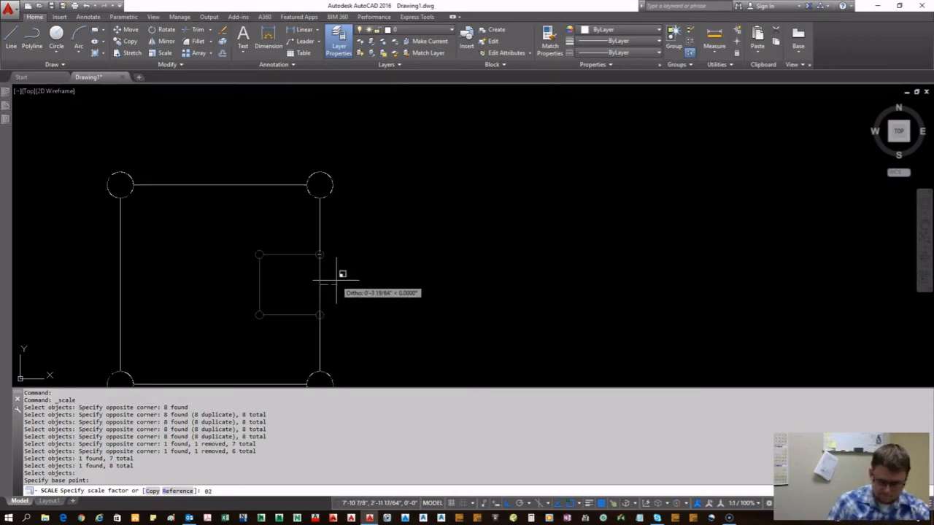
{"action": "key", "text": "BackSpace"}
{"action": "key", "text": "BackSpace"}
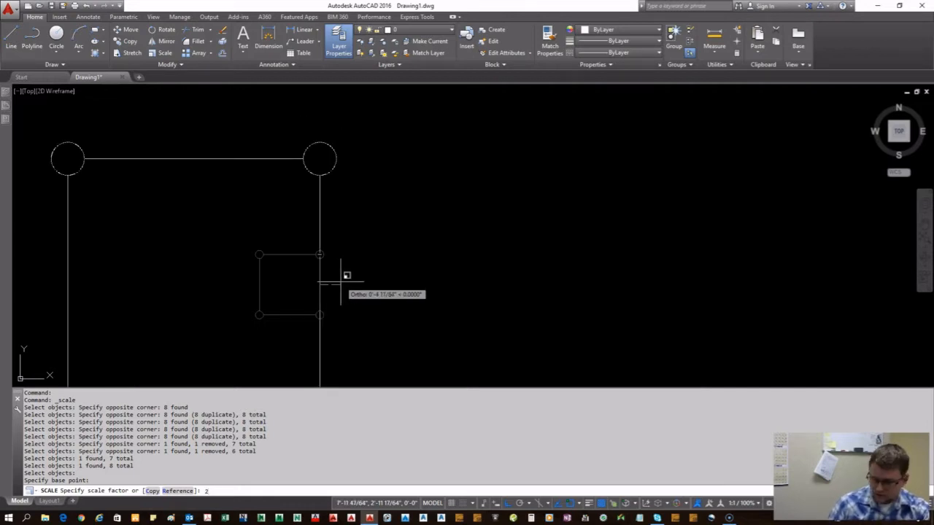
{"action": "key", "text": "Return"}
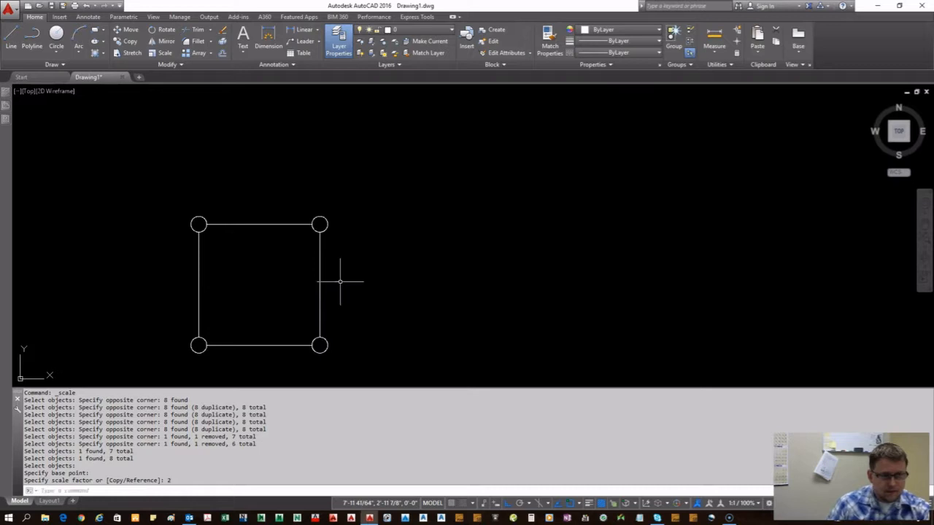
Measure the enlarged square's width between the midpoints of its left and right edges.
{"action": "middle_click_drag", "start_coordinate": [261, 302], "coordinate": [392, 244]}
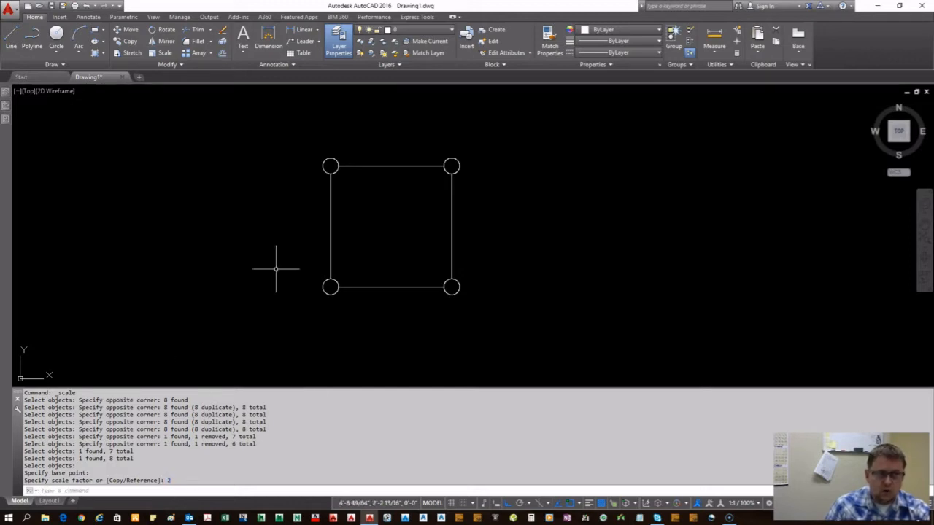
{"action": "type", "text": "di"}
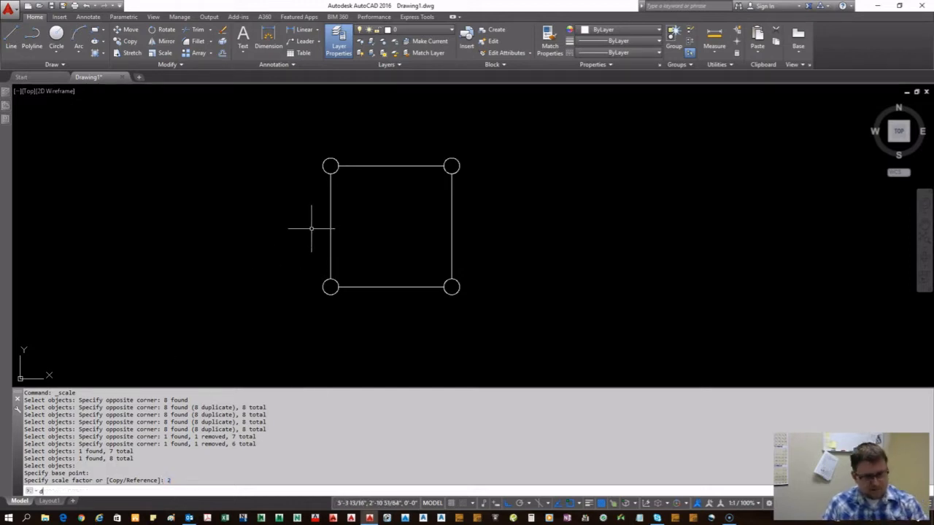
{"action": "key", "text": "Return"}
{"action": "left_click", "coordinate": [330, 222]}
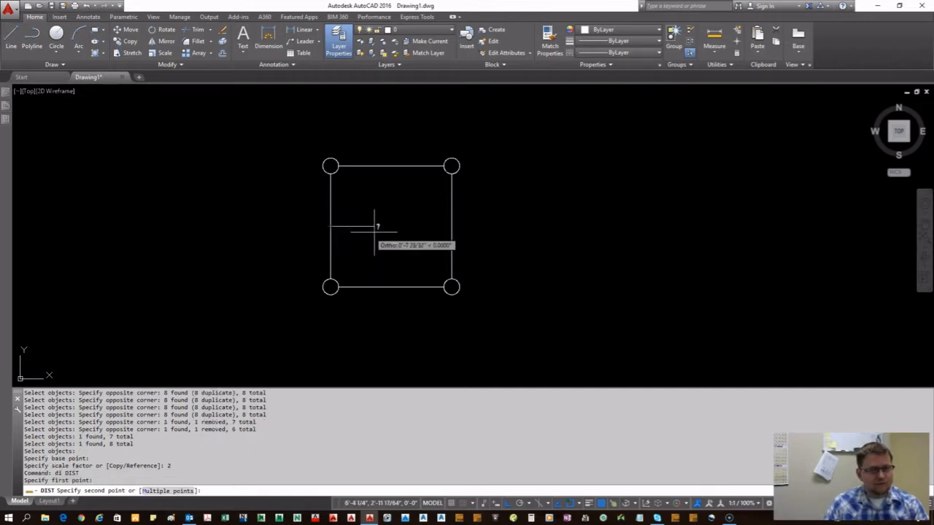
{"action": "left_click", "coordinate": [451, 226]}
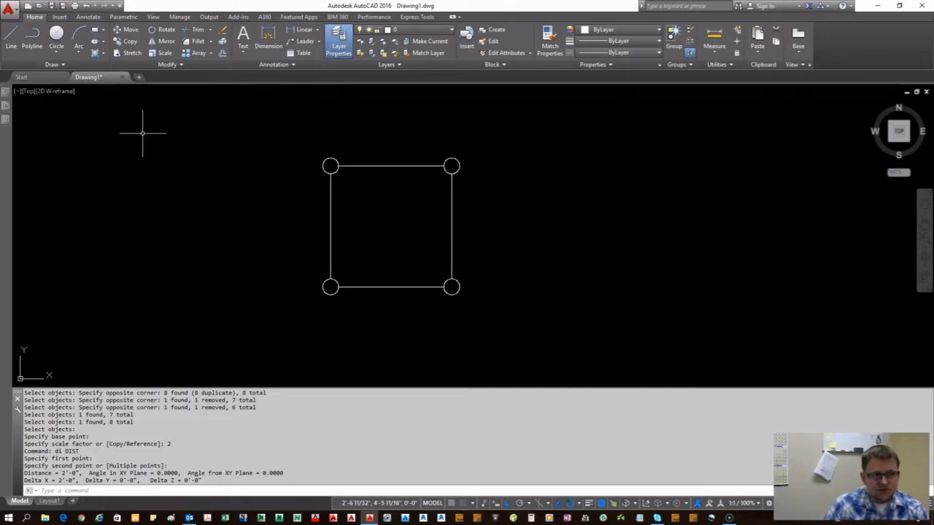
Open the layer properties manager and create a new layer named Building-Ext.
{"action": "mouse_move", "coordinate": [8, 98]}
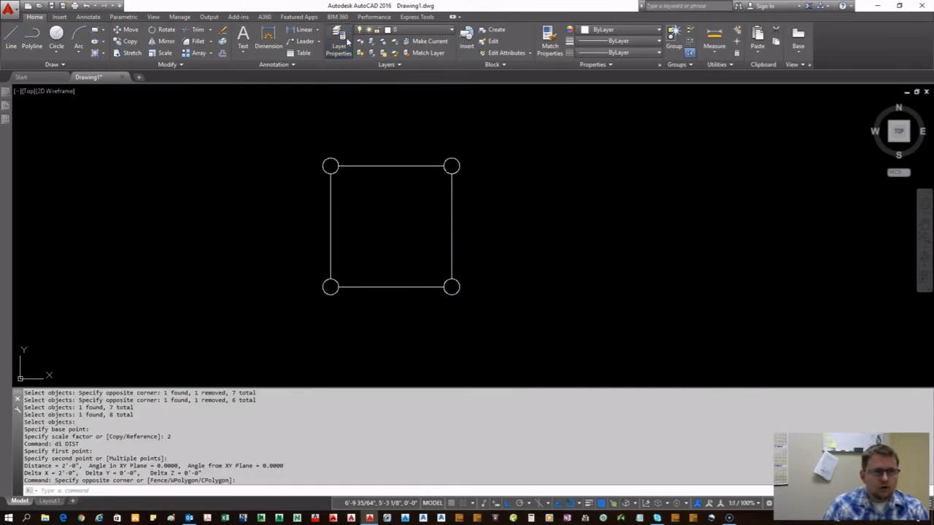
{"action": "left_click", "coordinate": [343, 44]}
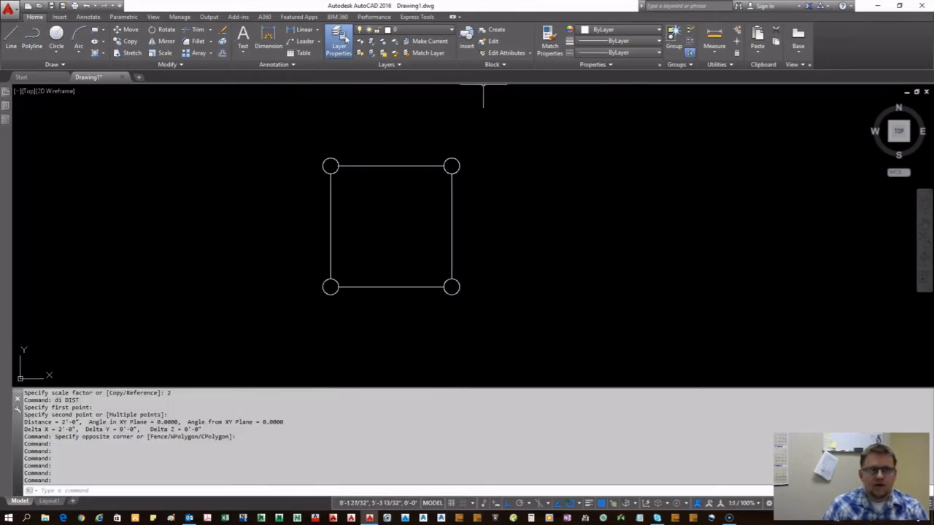
{"action": "mouse_move", "coordinate": [11, 124]}
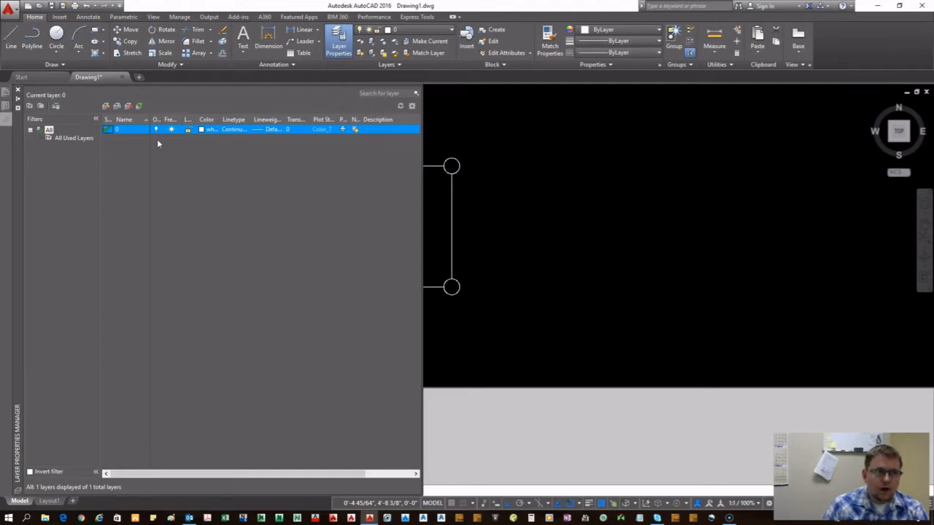
{"action": "left_click", "coordinate": [106, 106]}
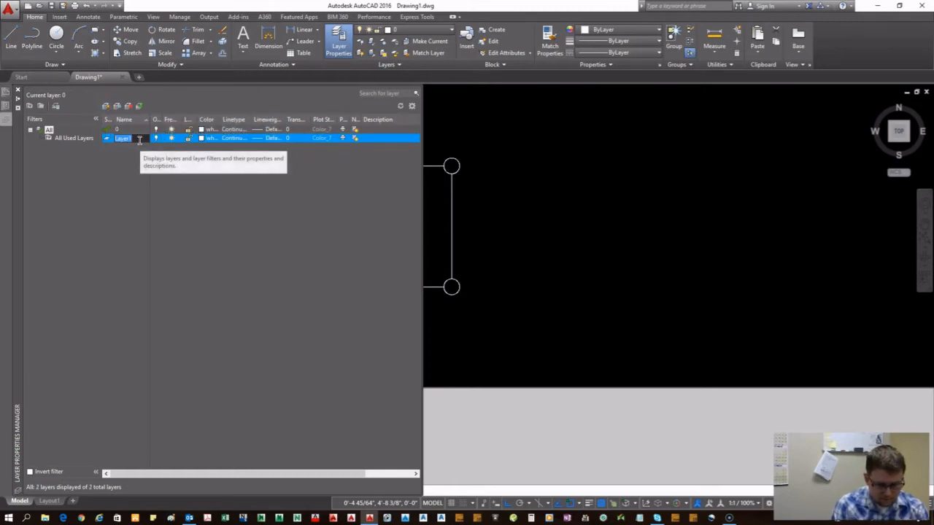
{"action": "type", "text": "Building-Ext"}
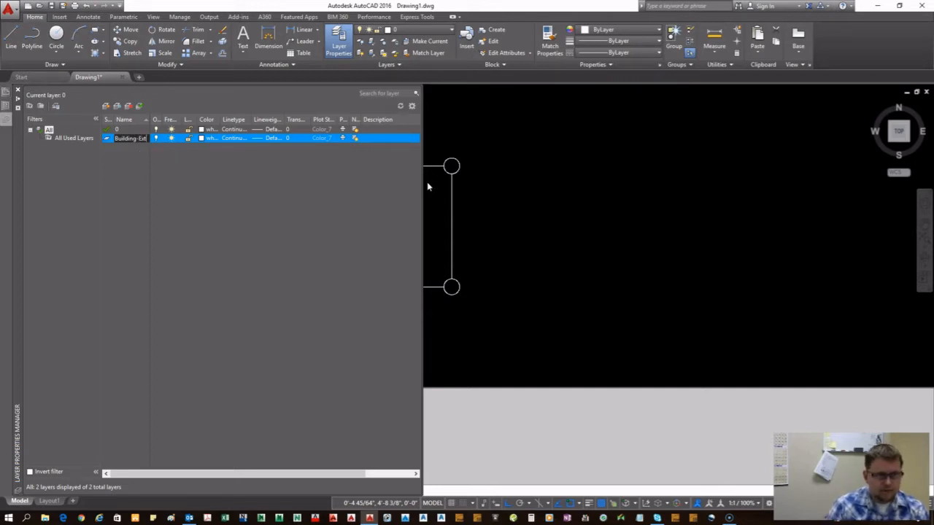
Enlarge the layer properties manager and widen its Name and Color columns.
{"action": "left_click_drag", "start_coordinate": [422, 183], "coordinate": [583, 193]}
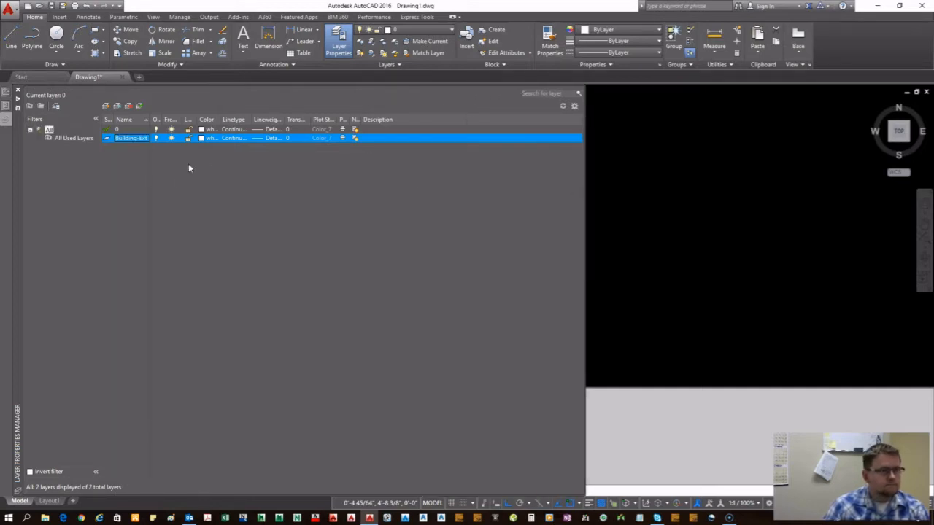
{"action": "left_click_drag", "start_coordinate": [151, 119], "coordinate": [168, 118]}
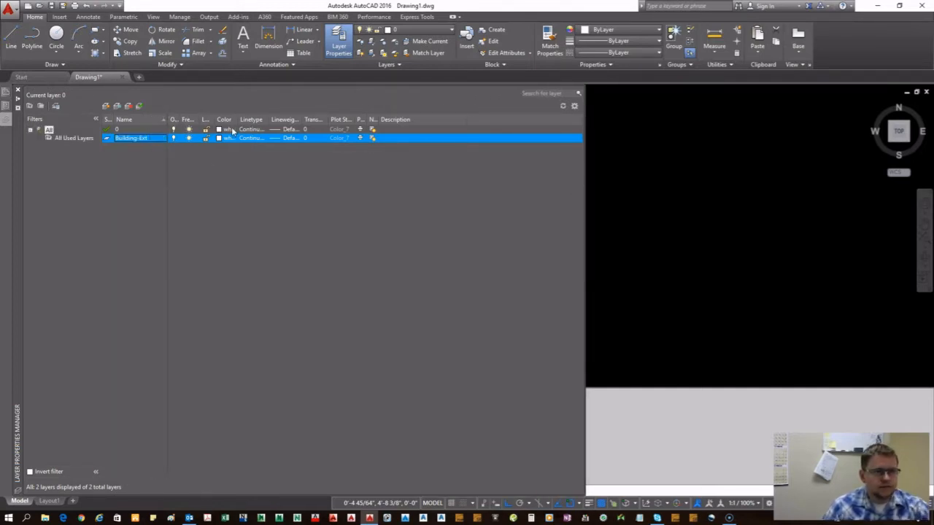
{"action": "left_click_drag", "start_coordinate": [238, 119], "coordinate": [262, 120]}
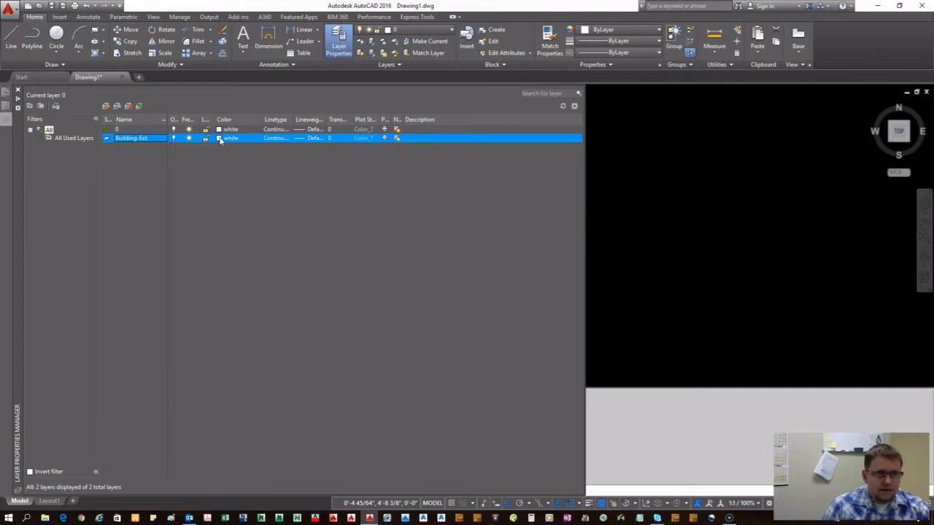
Set the Building-Ext layer's color to red, index color 10.
{"action": "left_click", "coordinate": [220, 139]}
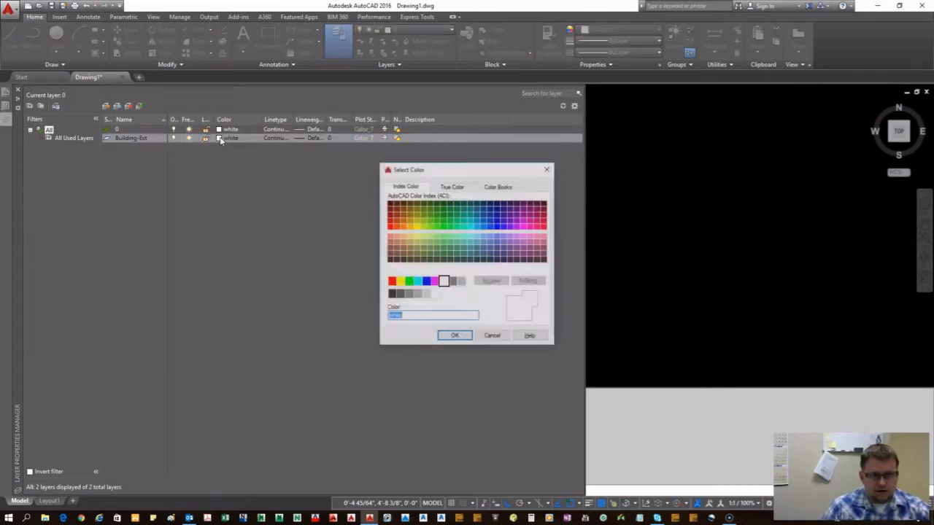
{"action": "left_click", "coordinate": [391, 227]}
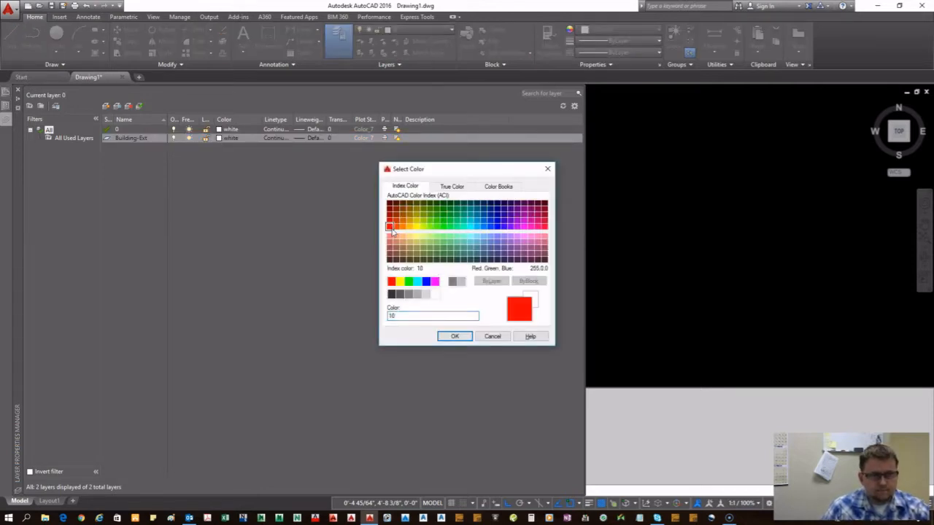
{"action": "left_click", "coordinate": [460, 335]}
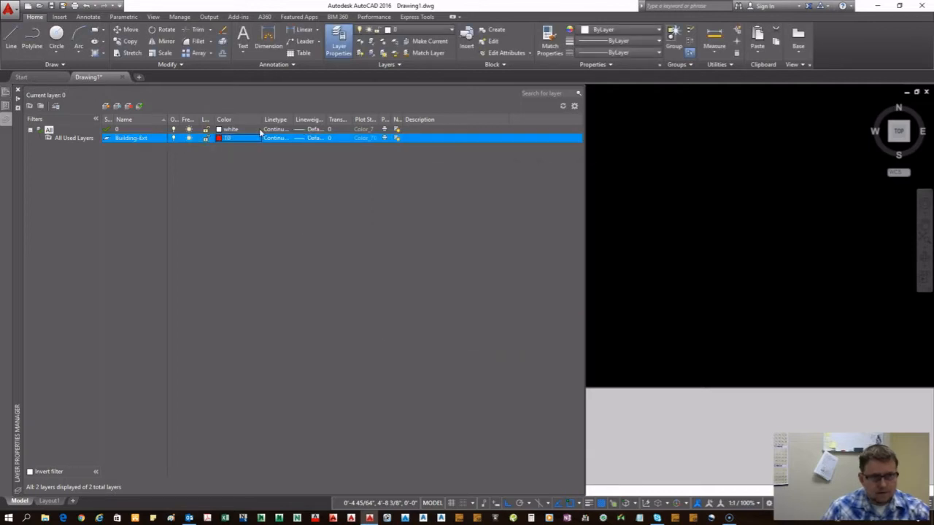
Widen the Linetype, Lineweight, Transparency and Plot Style columns of the layer table to show their full contents.
{"action": "left_click_drag", "start_coordinate": [296, 119], "coordinate": [435, 120]}
{"action": "left_click", "coordinate": [480, 119]}
{"action": "left_click_drag", "start_coordinate": [336, 118], "coordinate": [315, 119]}
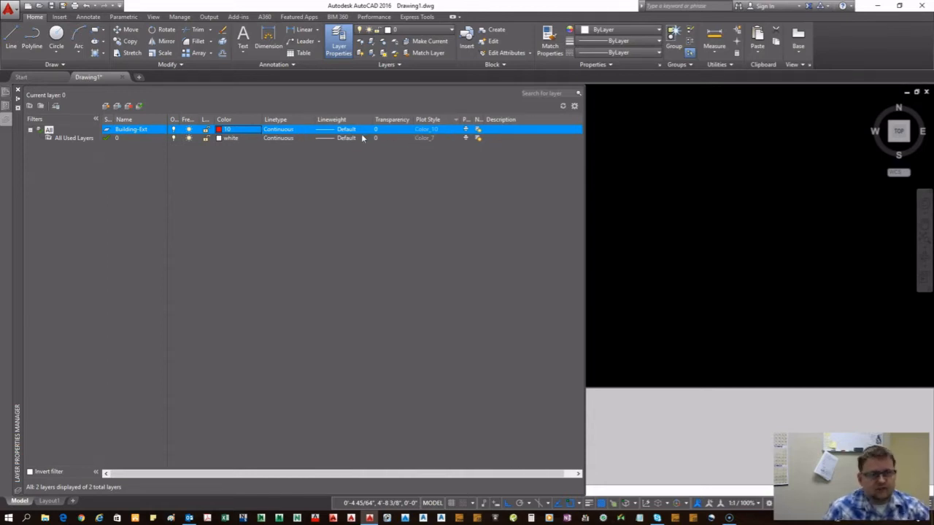
Examine the loadable linetypes in acad.lin for the Building-Ext layer without loading any, and keep its linetype Continuous.
{"action": "left_click", "coordinate": [280, 132]}
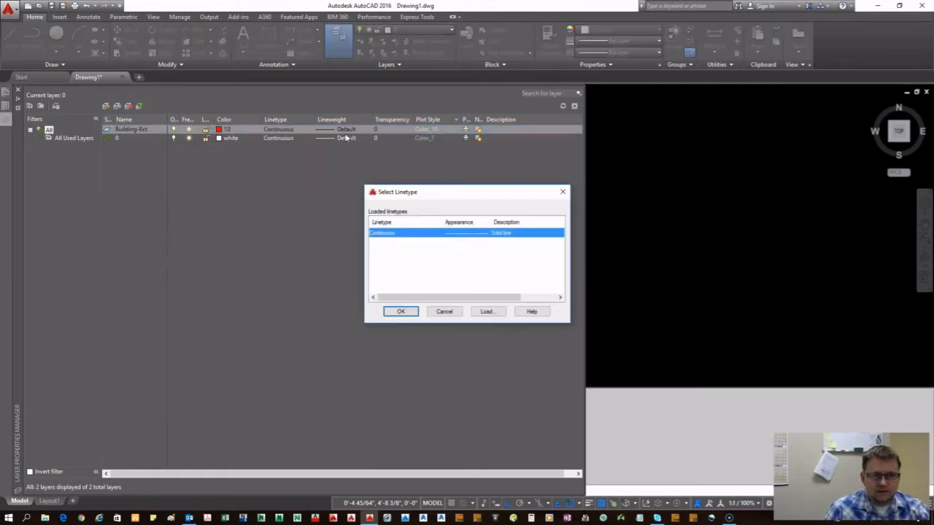
{"action": "left_click", "coordinate": [487, 312]}
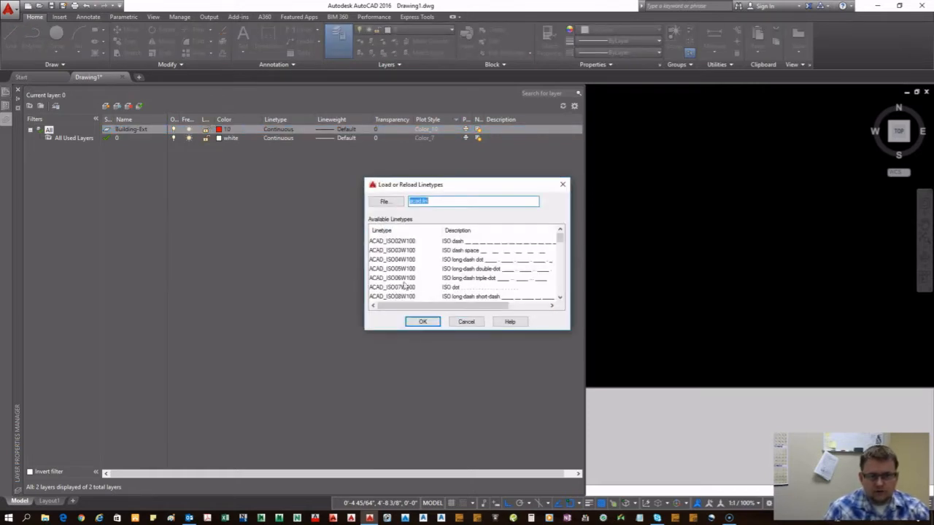
{"action": "scroll", "coordinate": [414, 257], "scroll_direction": "down", "scroll_amount": 7}
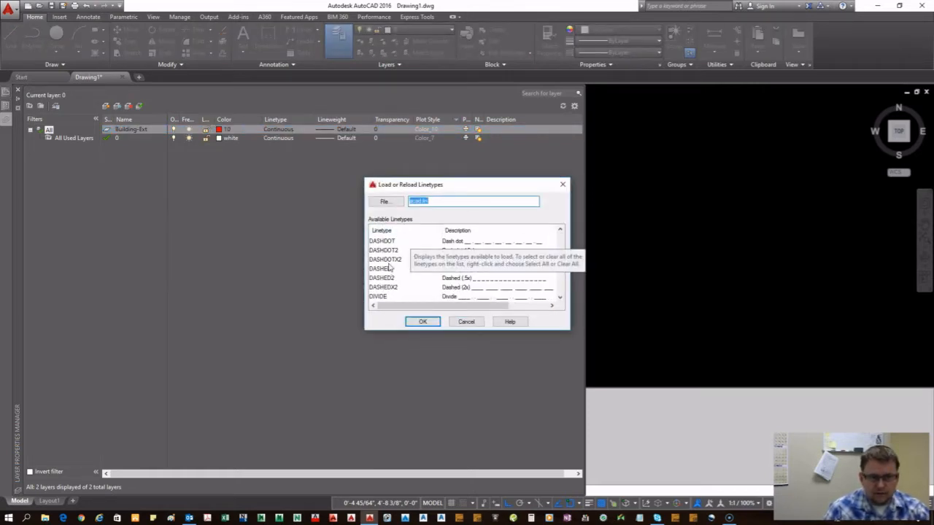
{"action": "left_click", "coordinate": [381, 269]}
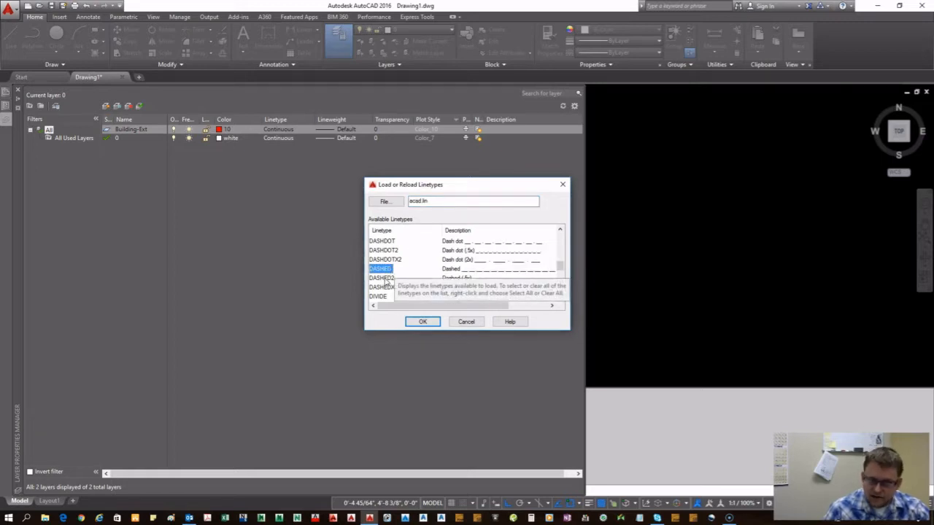
{"action": "scroll", "coordinate": [446, 287], "scroll_direction": "down", "scroll_amount": 3}
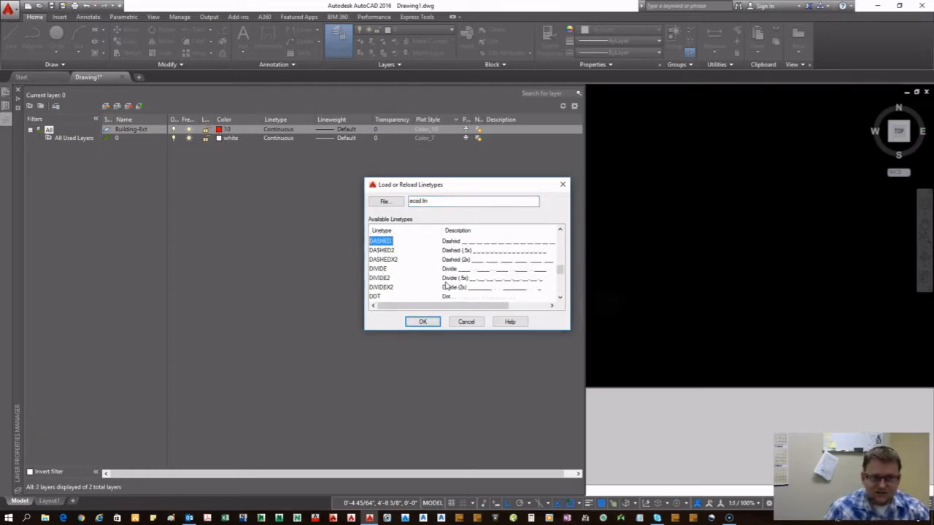
{"action": "scroll", "coordinate": [499, 258], "scroll_direction": "down", "scroll_amount": 3}
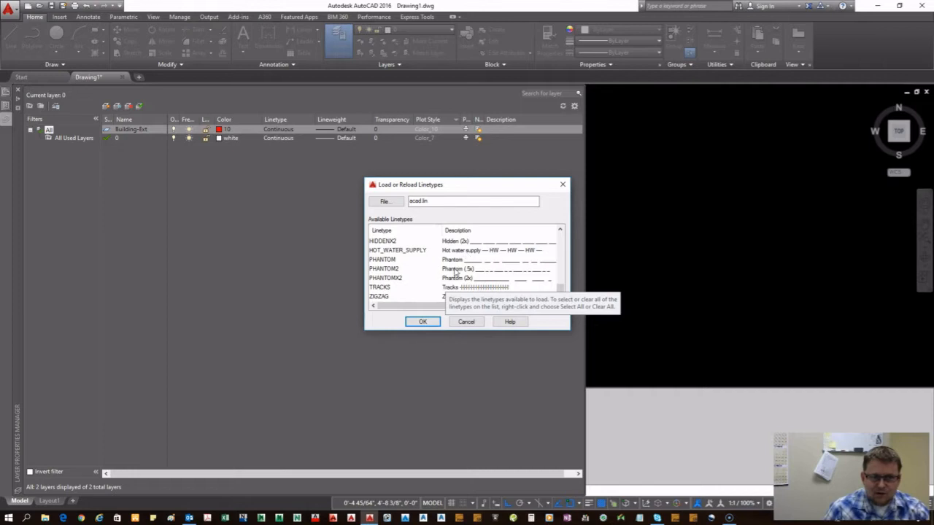
{"action": "scroll", "coordinate": [474, 275], "scroll_direction": "up", "scroll_amount": 10}
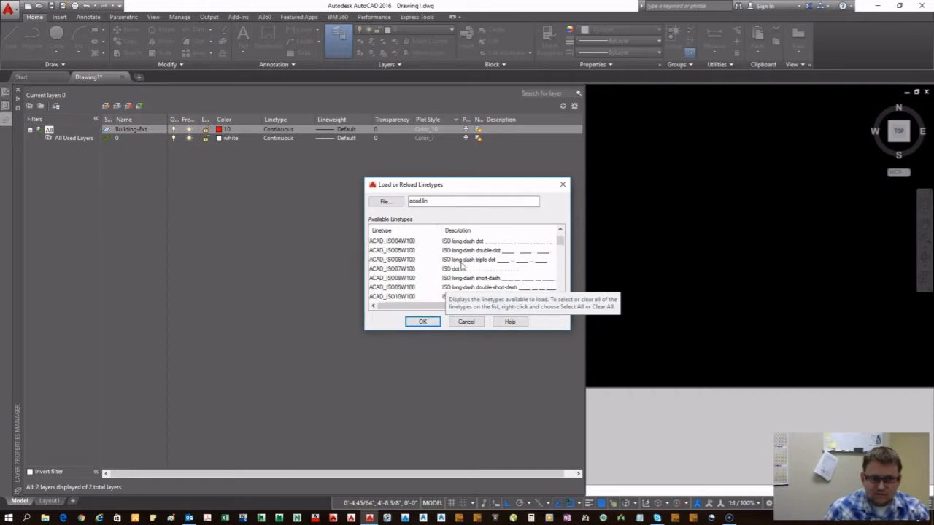
{"action": "scroll", "coordinate": [461, 267], "scroll_direction": "down", "scroll_amount": 1}
{"action": "left_click", "coordinate": [477, 324]}
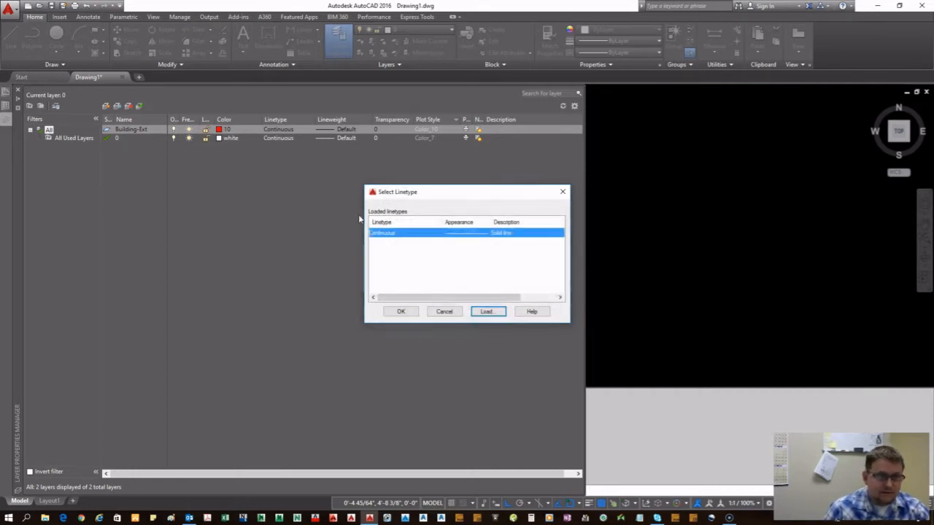
{"action": "left_click", "coordinate": [401, 311]}
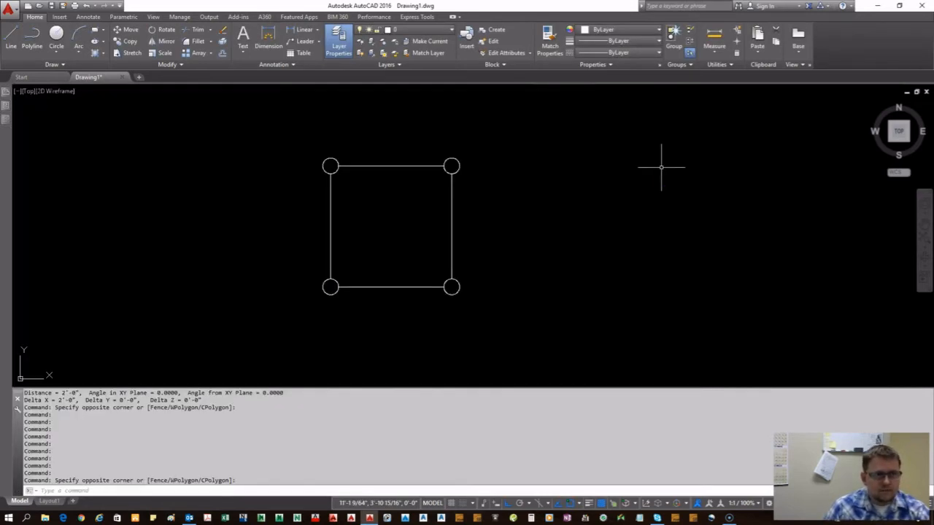
Select the vertical line on the square's east side and check its layer assignment and properties.
{"action": "left_click", "coordinate": [487, 222]}
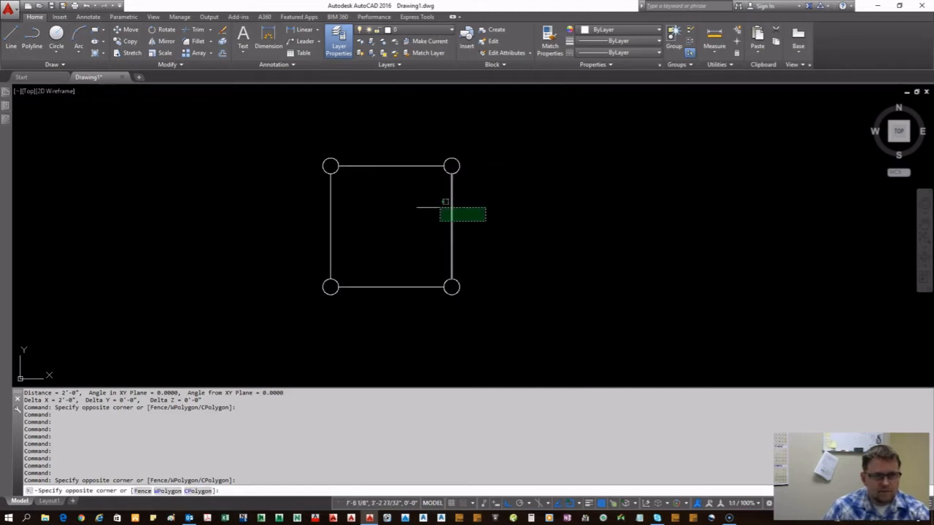
{"action": "left_click", "coordinate": [390, 191]}
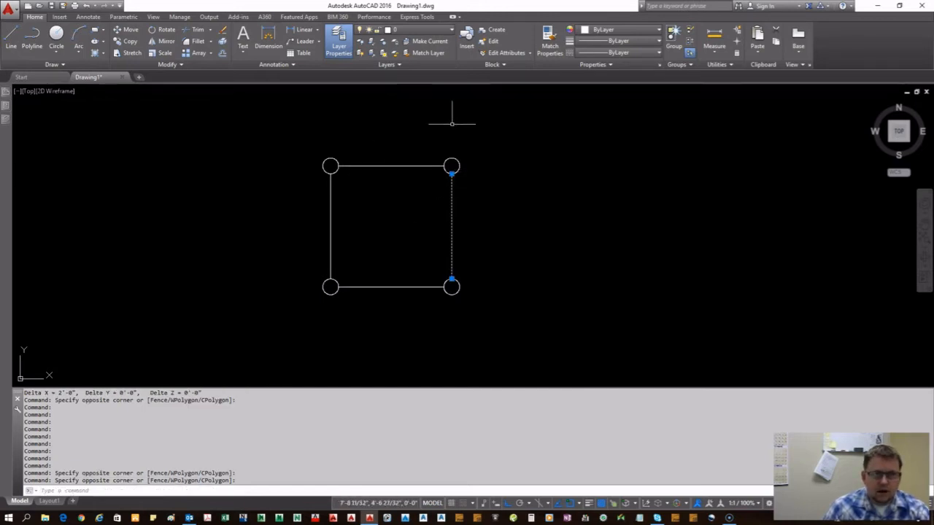
{"action": "left_click", "coordinate": [418, 30]}
{"action": "left_click", "coordinate": [422, 33]}
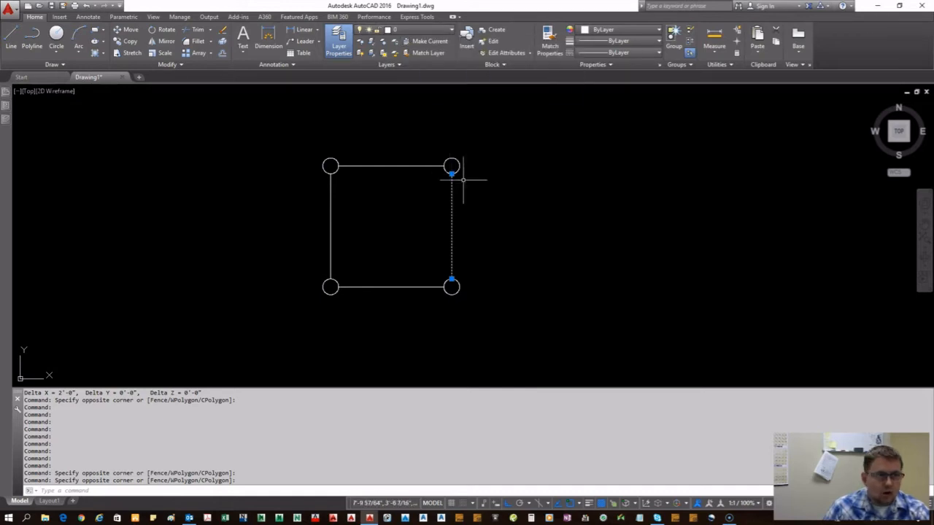
{"action": "mouse_move", "coordinate": [9, 108]}
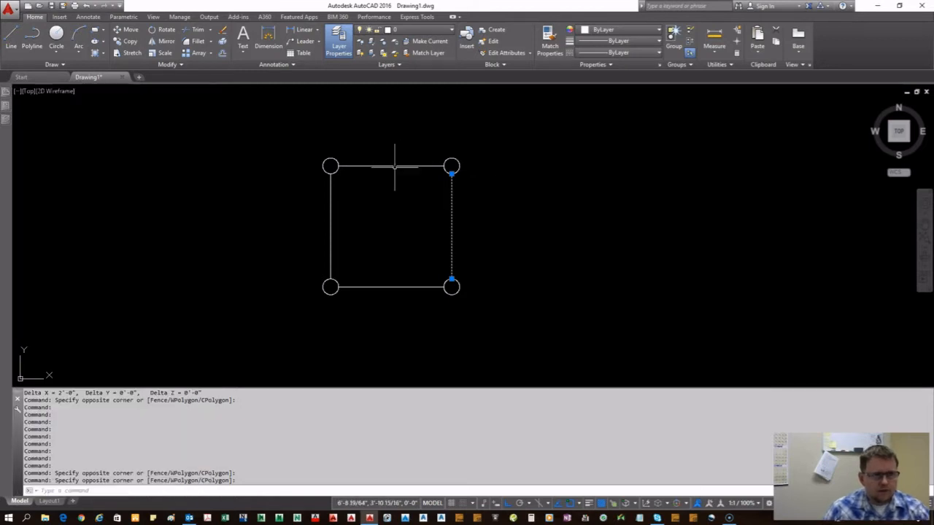
{"action": "mouse_move", "coordinate": [9, 90]}
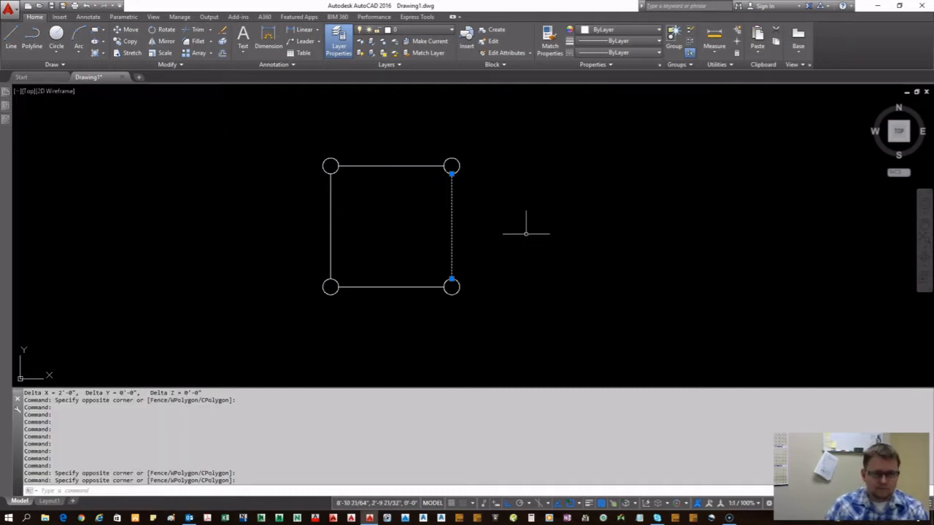
With ortho on, draw an open rectangular polyline around the square, starting with a top segment about 1'-11" long.
{"action": "key", "text": "Return"}
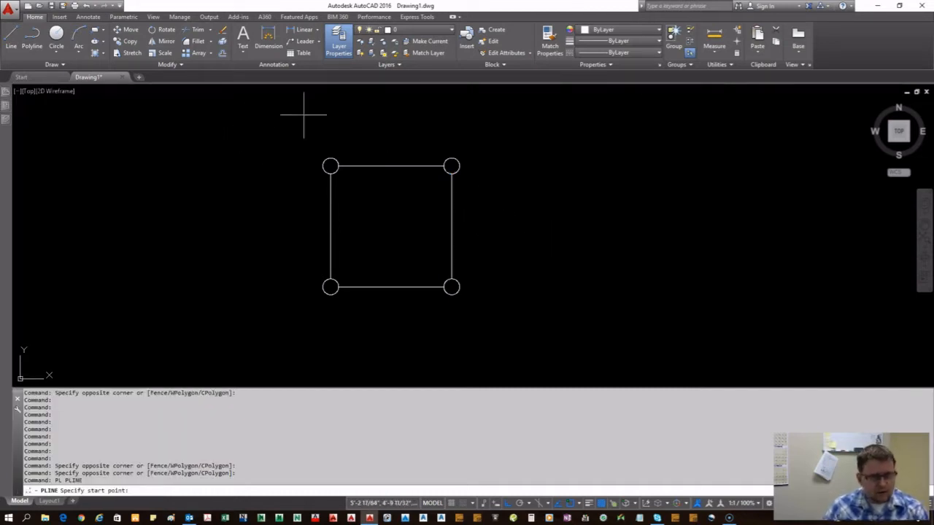
{"action": "left_click", "coordinate": [350, 142]}
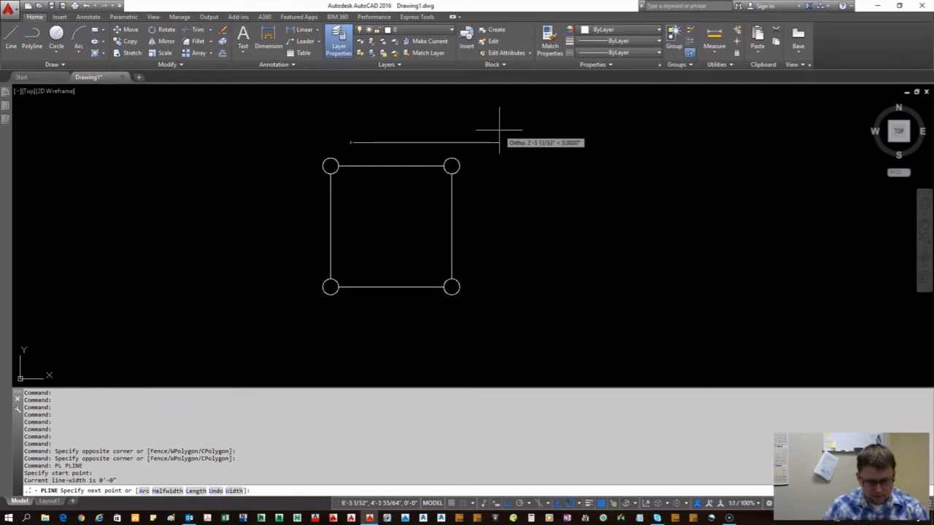
{"action": "key", "text": "F8"}
{"action": "key", "text": "F8"}
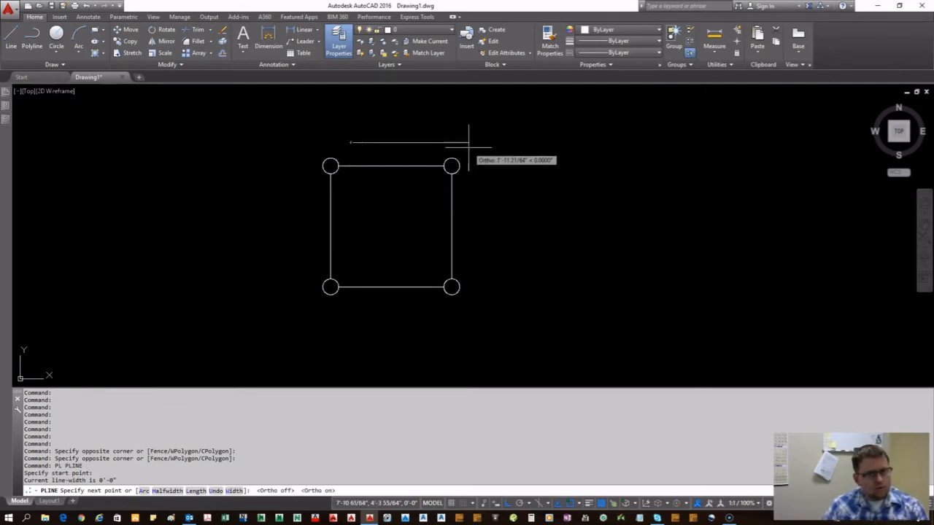
{"action": "left_click", "coordinate": [470, 168]}
{"action": "left_click", "coordinate": [478, 295]}
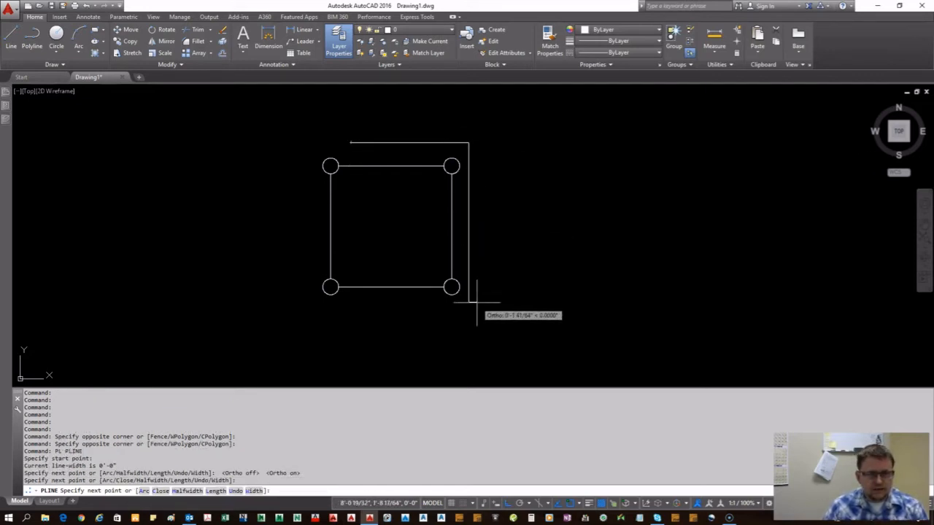
{"action": "left_click", "coordinate": [311, 300]}
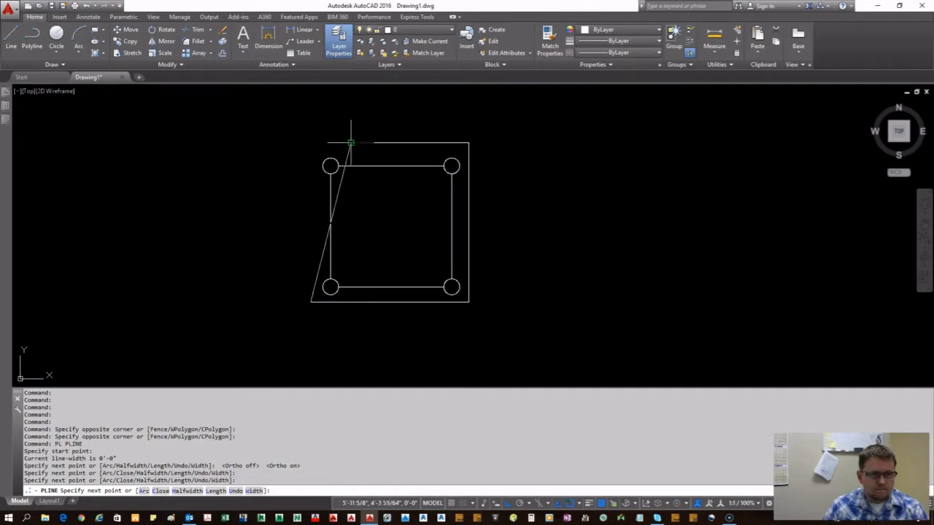
{"action": "left_click", "coordinate": [312, 144]}
{"action": "key", "text": "Return"}
Stretch the outer polyline's start point to its end point to complete the upper-left corner of the rectangle.
{"action": "left_click", "coordinate": [373, 133]}
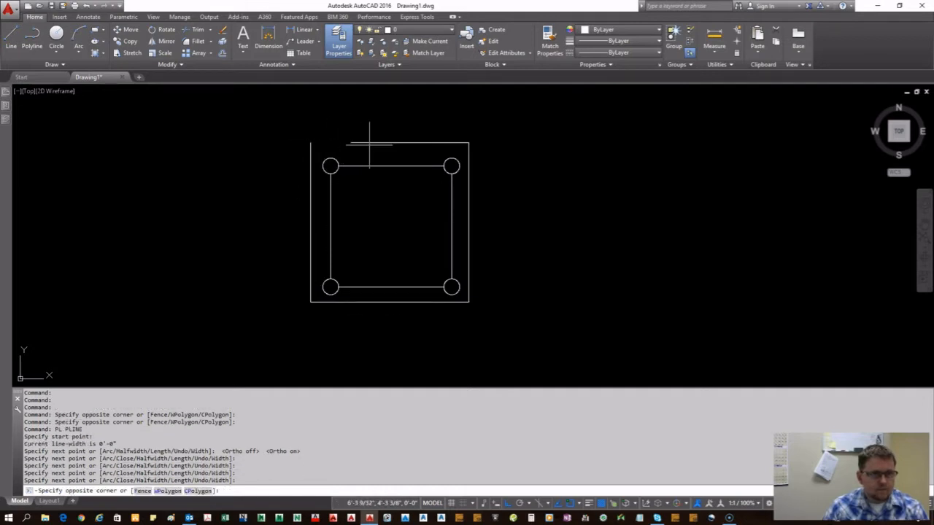
{"action": "left_click", "coordinate": [354, 146]}
{"action": "left_click", "coordinate": [351, 142]}
{"action": "left_click", "coordinate": [310, 142]}
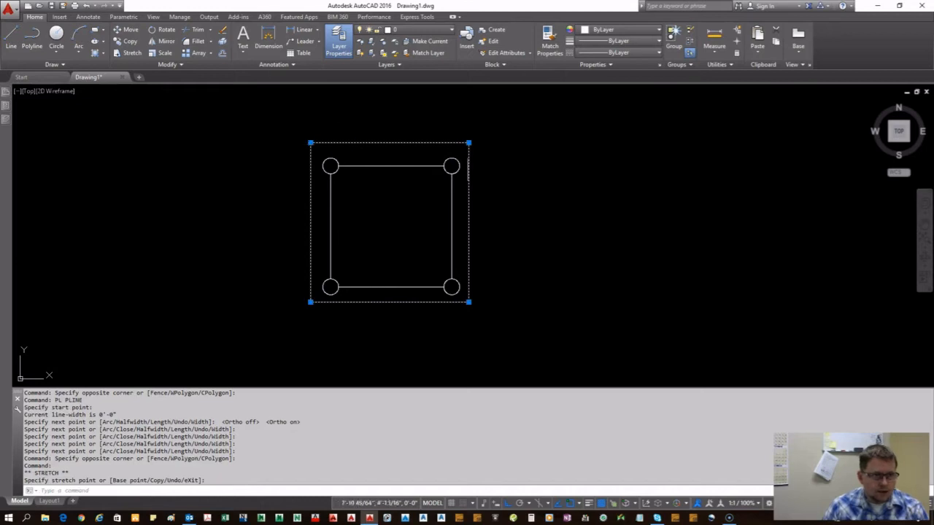
Move the outer polyline from the midpoint between its opposite corners to the midpoint between the inner square's two vertical sides.
{"action": "type", "text": "m"}
{"action": "key", "text": "Return"}
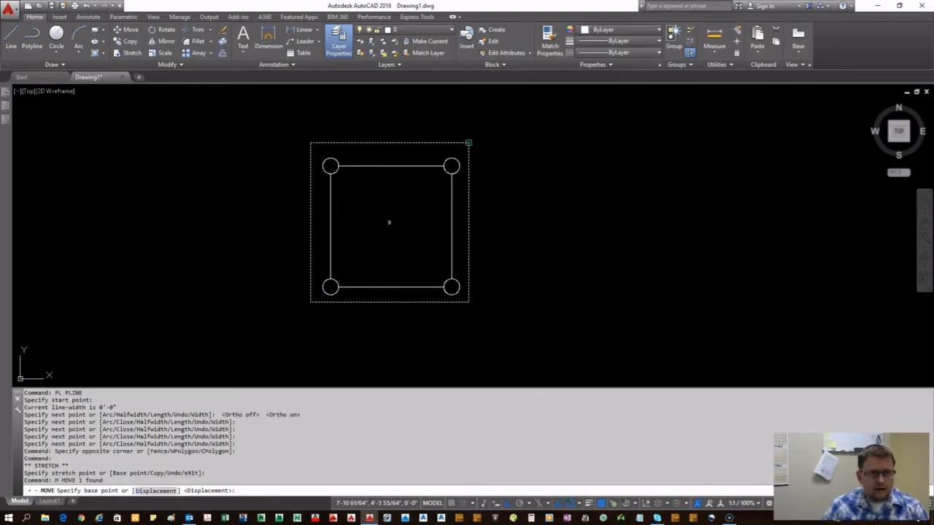
{"action": "right_click", "coordinate": [468, 143], "text": "shift"}
{"action": "left_click", "coordinate": [496, 173]}
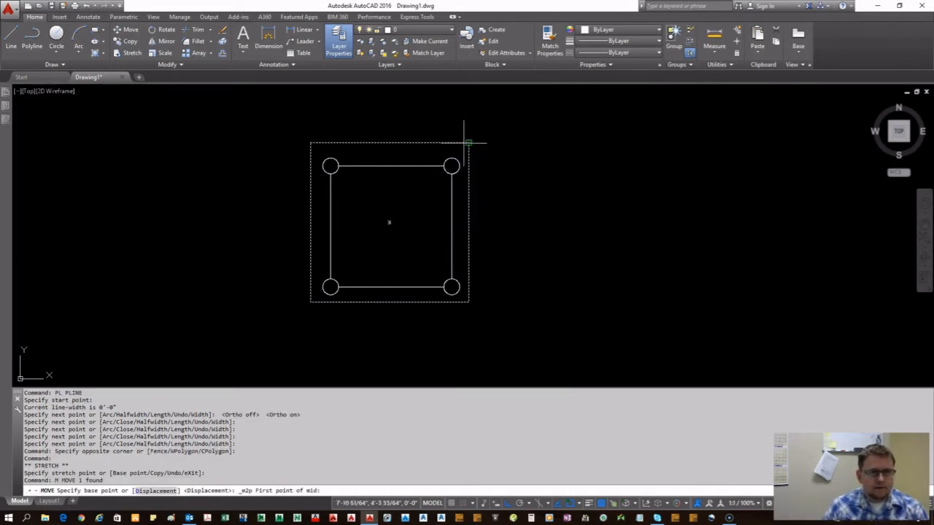
{"action": "left_click", "coordinate": [471, 141]}
{"action": "left_click", "coordinate": [310, 301]}
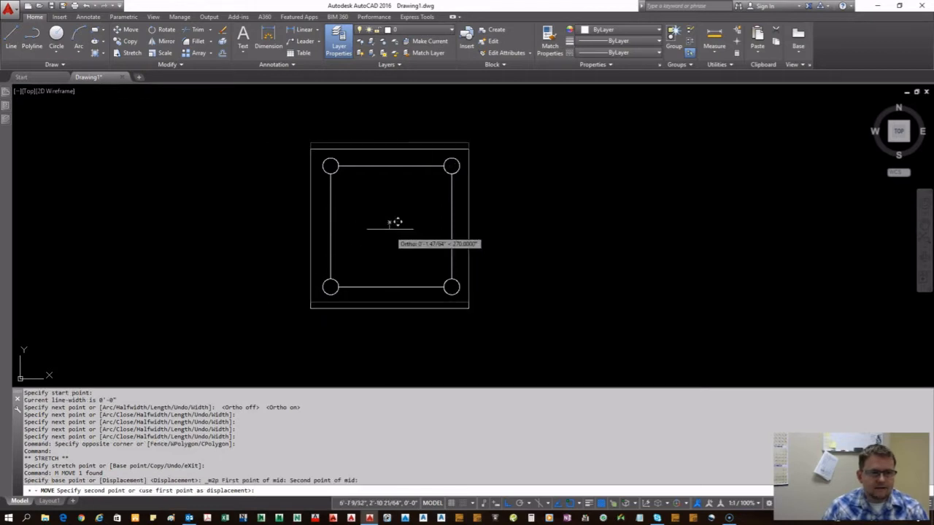
{"action": "right_click", "coordinate": [434, 222], "text": "shift"}
{"action": "left_click", "coordinate": [478, 248]}
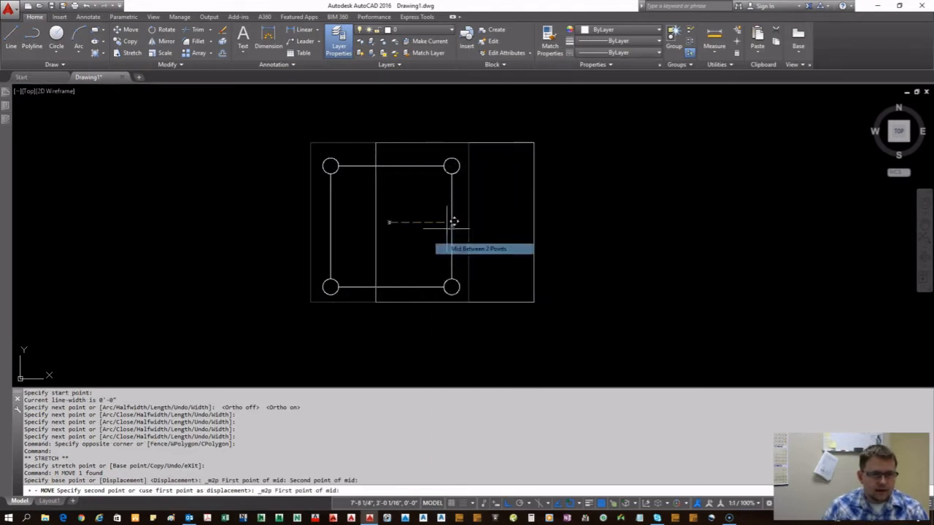
{"action": "left_click", "coordinate": [457, 217]}
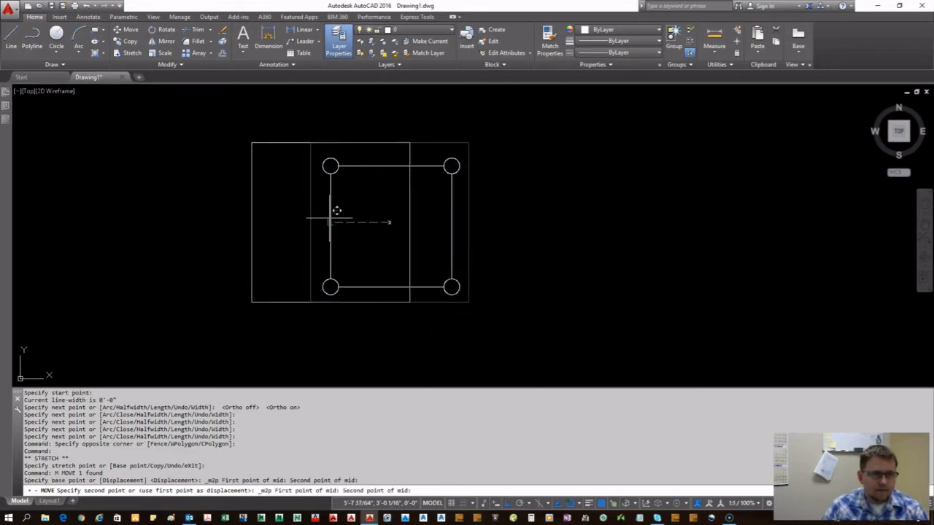
{"action": "left_click", "coordinate": [331, 218]}
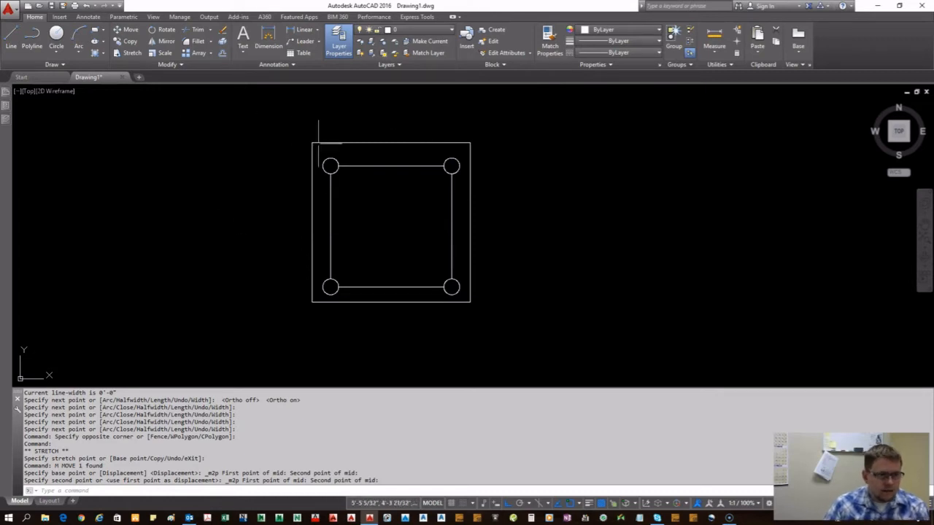
Explode the outer rectangular polyline into individual lines.
{"action": "left_click", "coordinate": [359, 143]}
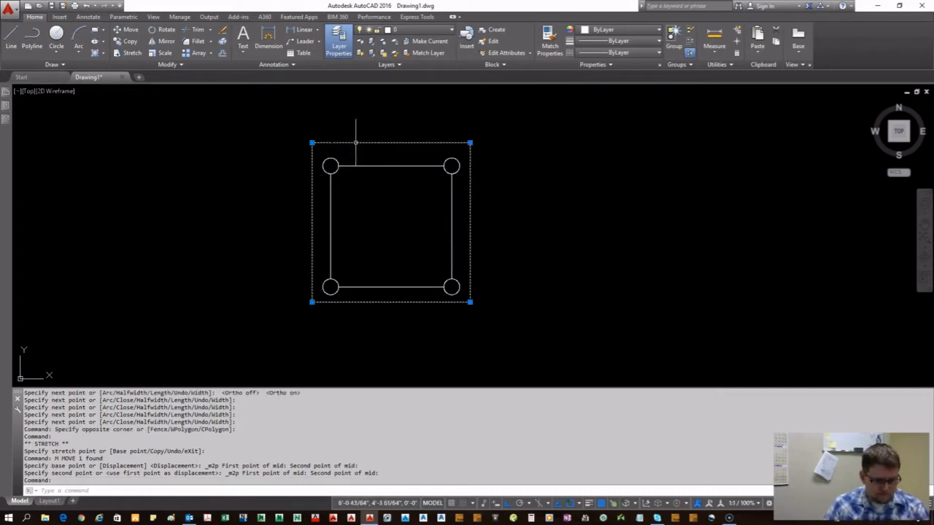
{"action": "type", "text": "x"}
{"action": "key", "text": "Return"}
Select the exploded outer rectangle's segments to examine them as separate objects, and clear the selection.
{"action": "left_click", "coordinate": [372, 142]}
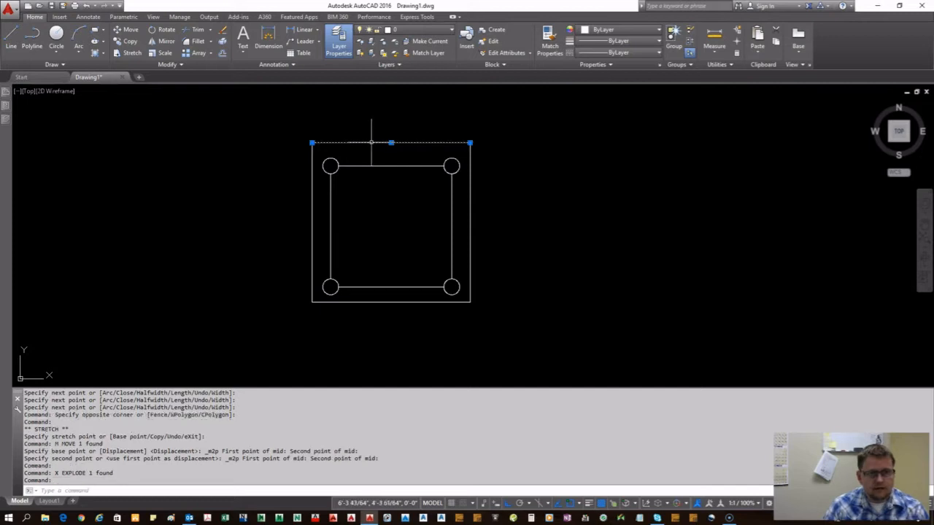
{"action": "left_click", "coordinate": [313, 202]}
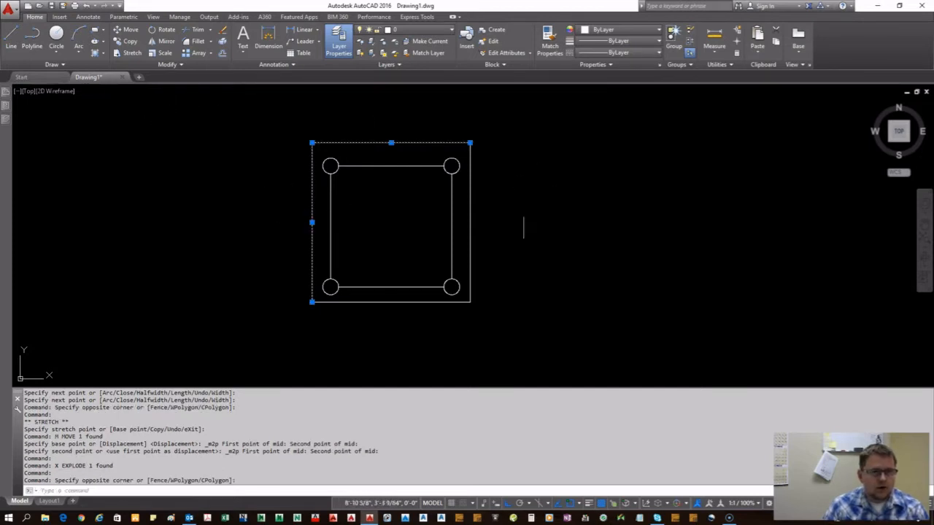
{"action": "left_click", "coordinate": [512, 241]}
{"action": "left_click", "coordinate": [461, 208]}
{"action": "key", "text": "Escape"}
{"action": "left_click", "coordinate": [396, 310]}
{"action": "left_click", "coordinate": [381, 288]}
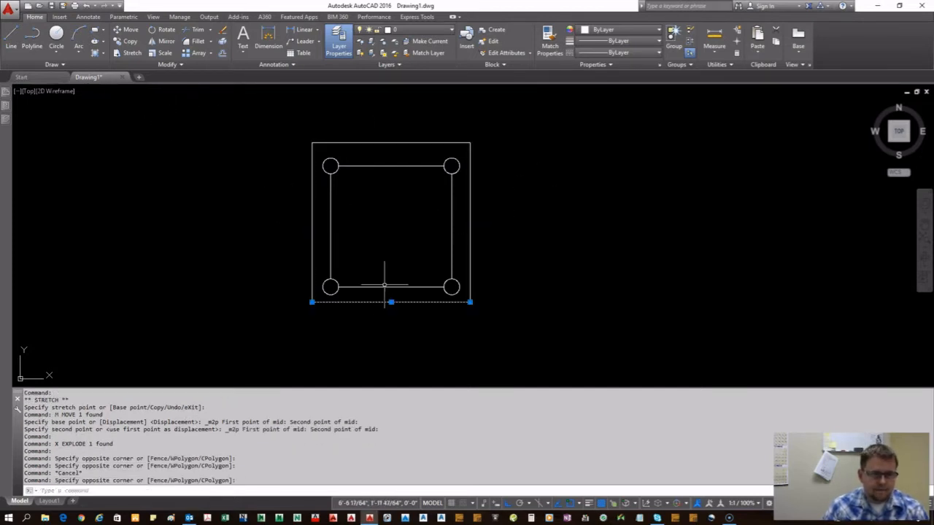
{"action": "key", "text": "Escape"}
Select the inner square's four sides, review their object types in the properties, and inspect the east side on its own.
{"action": "left_click", "coordinate": [380, 285]}
{"action": "left_click", "coordinate": [450, 229]}
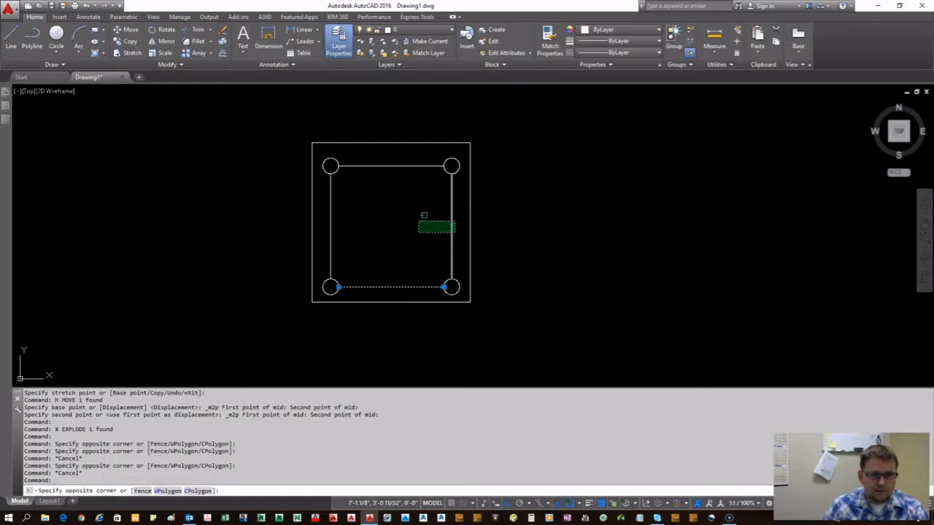
{"action": "left_click", "coordinate": [417, 218]}
{"action": "left_click", "coordinate": [346, 210]}
{"action": "left_click", "coordinate": [322, 228]}
{"action": "left_click", "coordinate": [394, 183]}
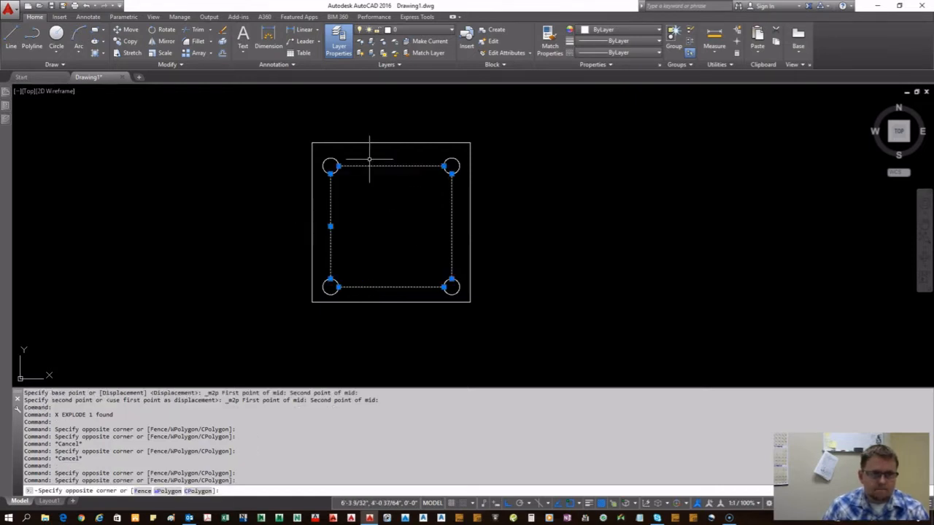
{"action": "left_click", "coordinate": [367, 157]}
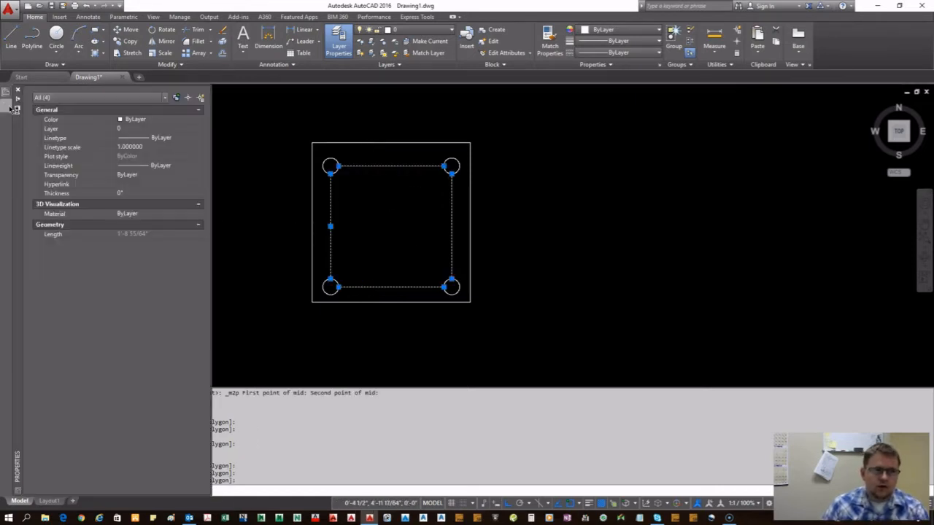
{"action": "left_click", "coordinate": [88, 98]}
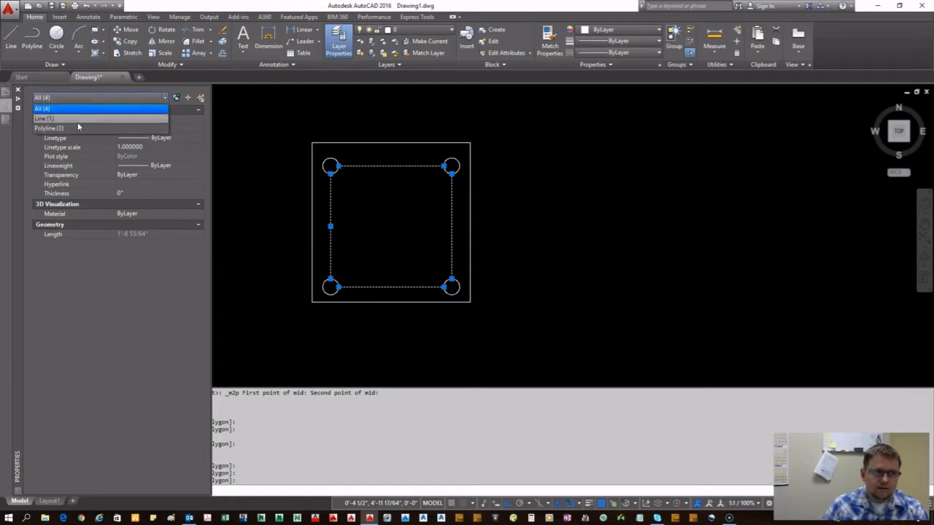
{"action": "key", "text": "Escape"}
{"action": "left_click", "coordinate": [453, 210]}
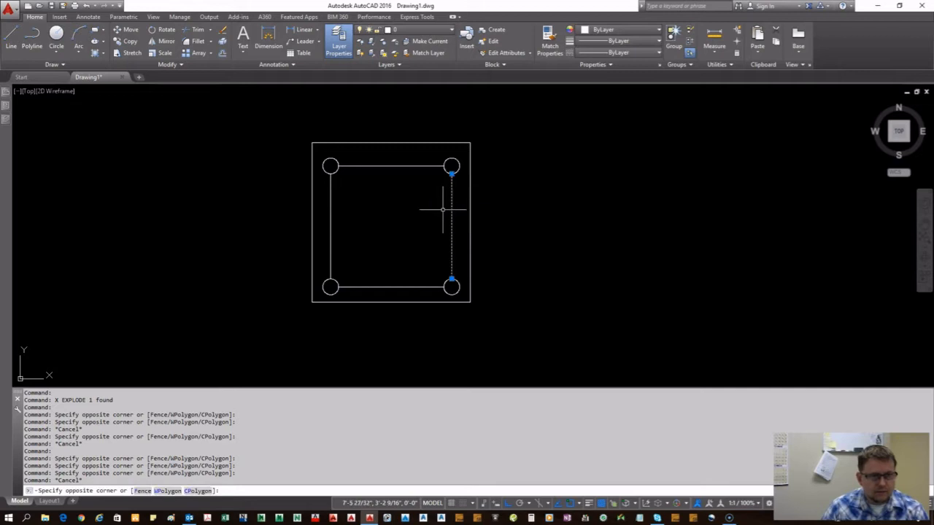
{"action": "mouse_move", "coordinate": [5, 119]}
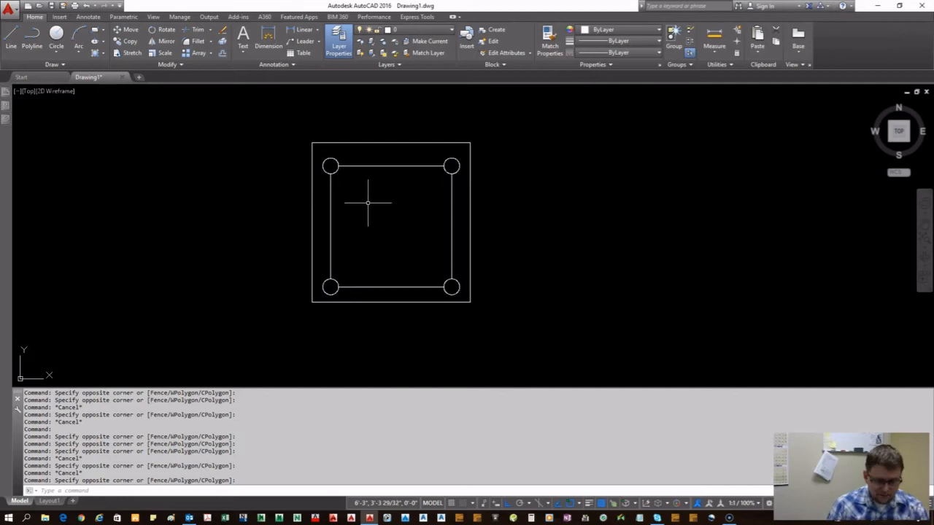
Convert the line on the inner square's west side into a polyline with PEDIT.
{"action": "type", "text": "it"}
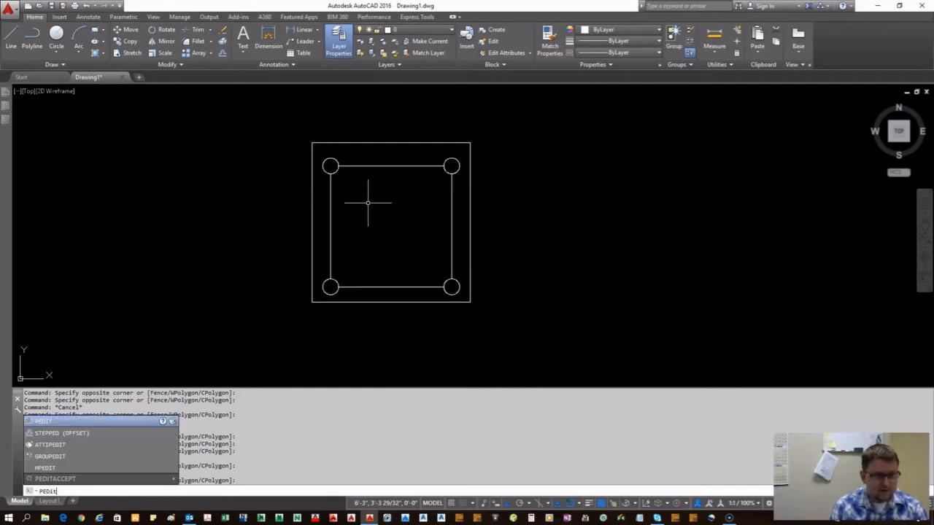
{"action": "key", "text": "Return"}
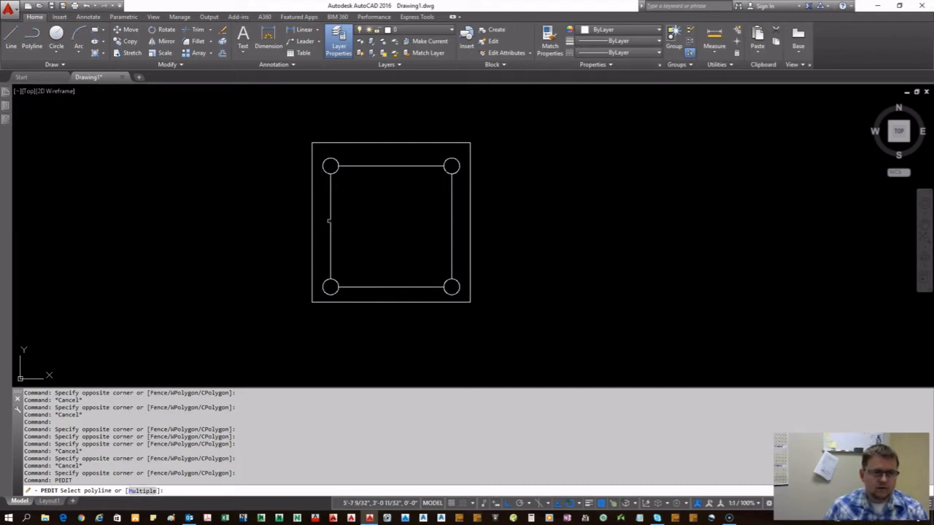
{"action": "left_click", "coordinate": [331, 221]}
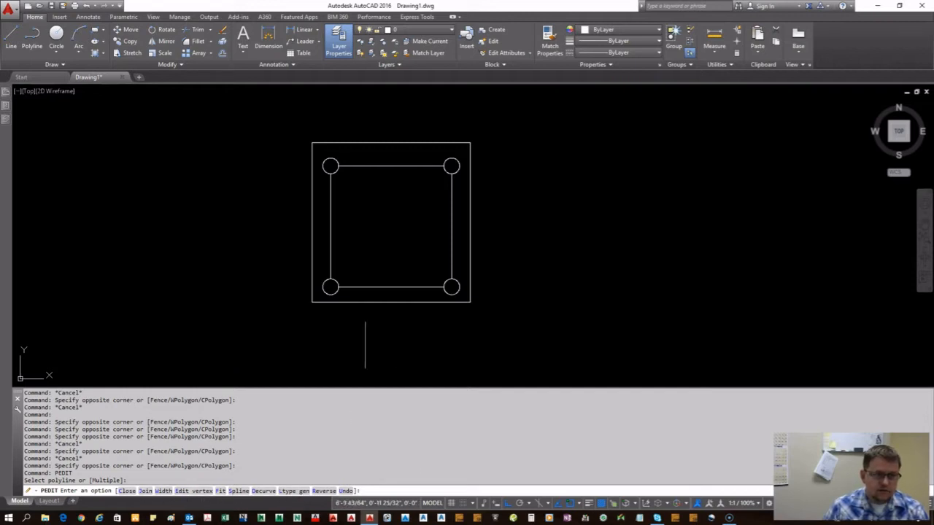
{"action": "key", "text": "Return"}
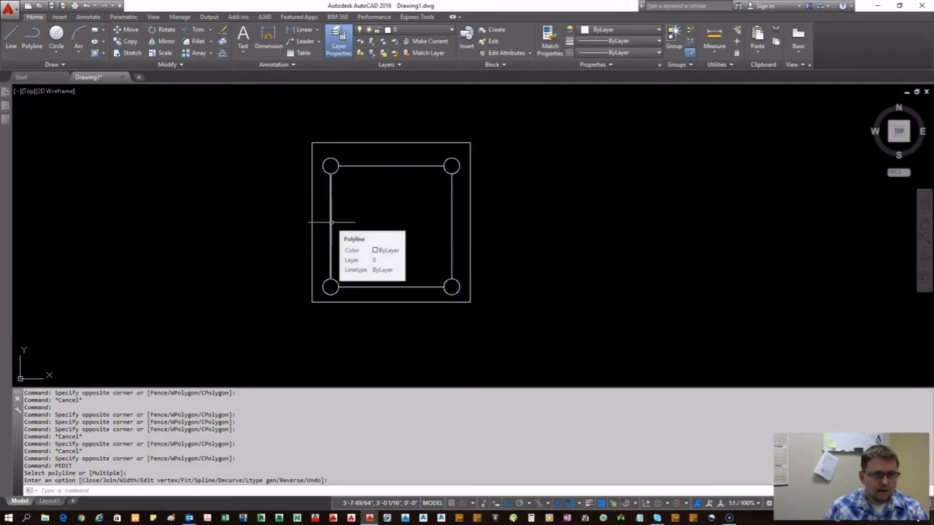
Select all four sides of the inner square to check their shared object type and polyline properties.
{"action": "left_click", "coordinate": [382, 294]}
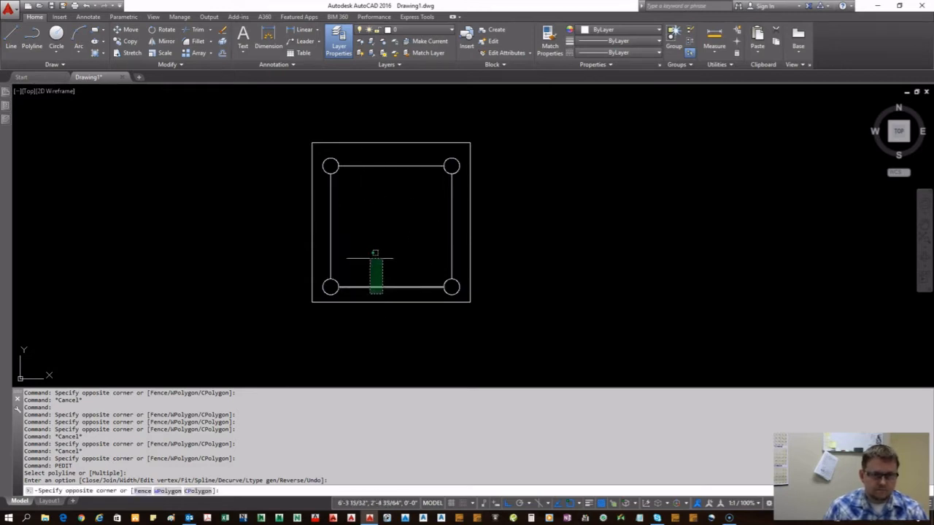
{"action": "left_click", "coordinate": [375, 253]}
{"action": "left_click", "coordinate": [459, 211]}
{"action": "left_click", "coordinate": [423, 199]}
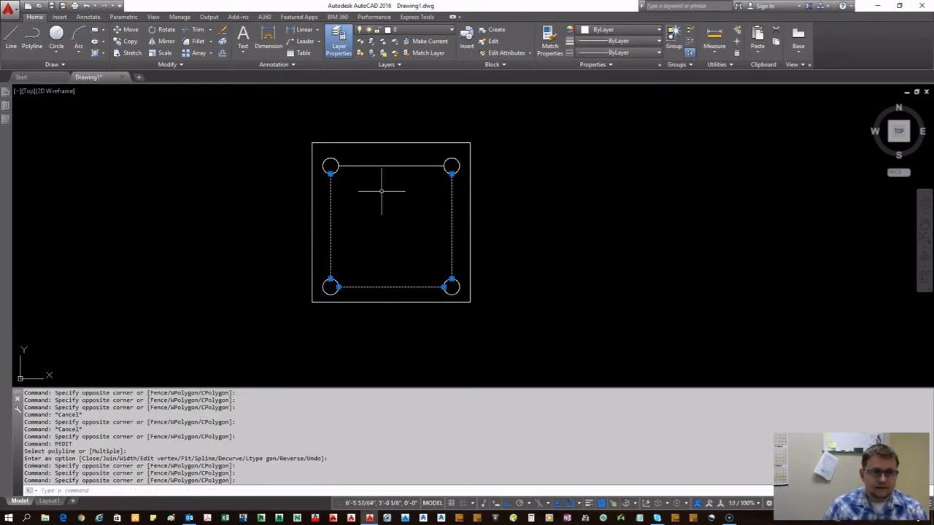
{"action": "left_click", "coordinate": [381, 190]}
{"action": "left_click", "coordinate": [354, 154]}
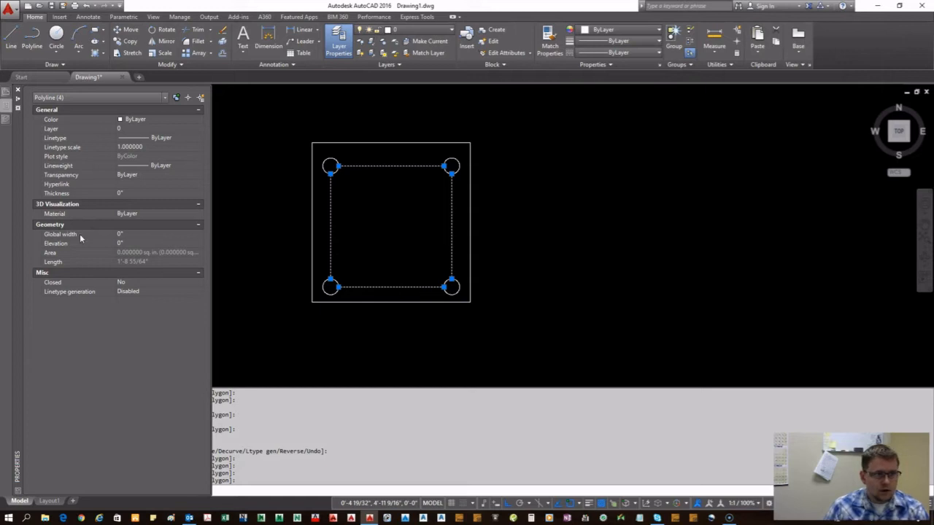
Try thin global widths such as 1/64" on the four selected polylines of the inner square.
{"action": "left_click", "coordinate": [144, 233]}
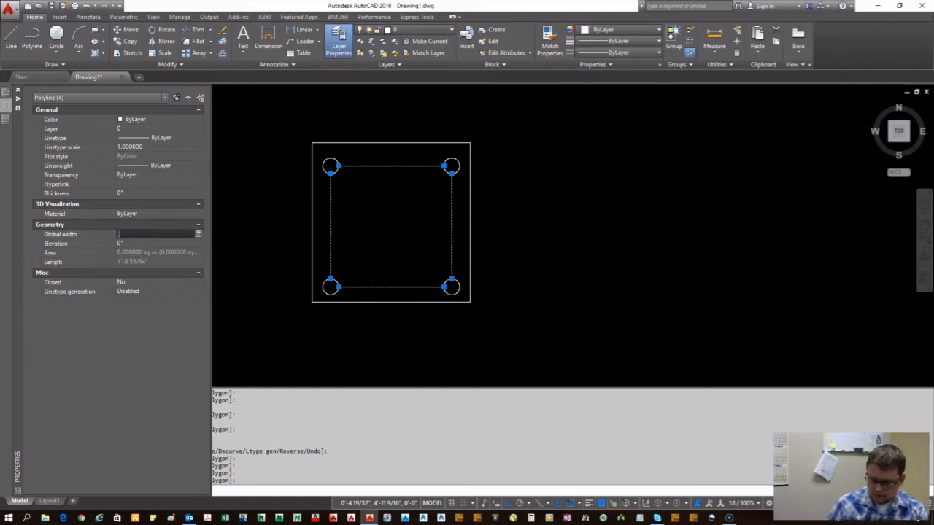
{"action": "left_click", "coordinate": [138, 243]}
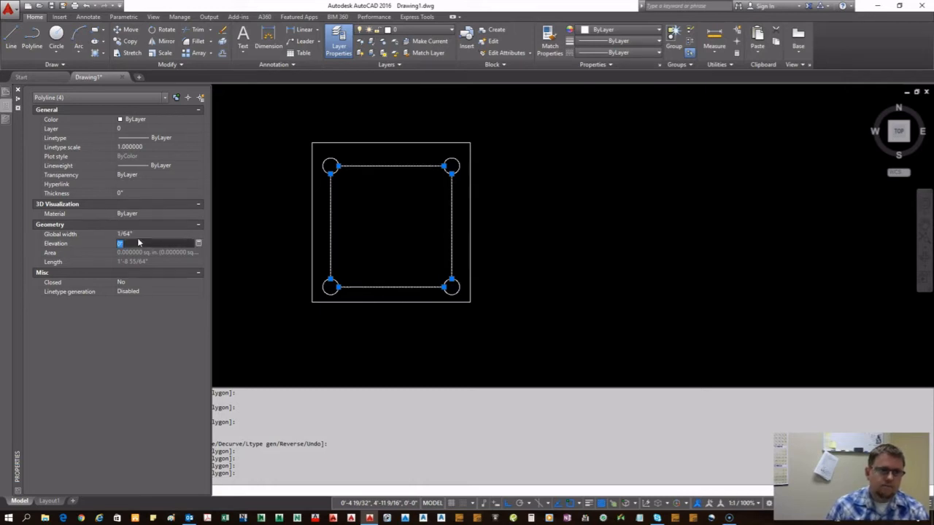
{"action": "left_click", "coordinate": [146, 234]}
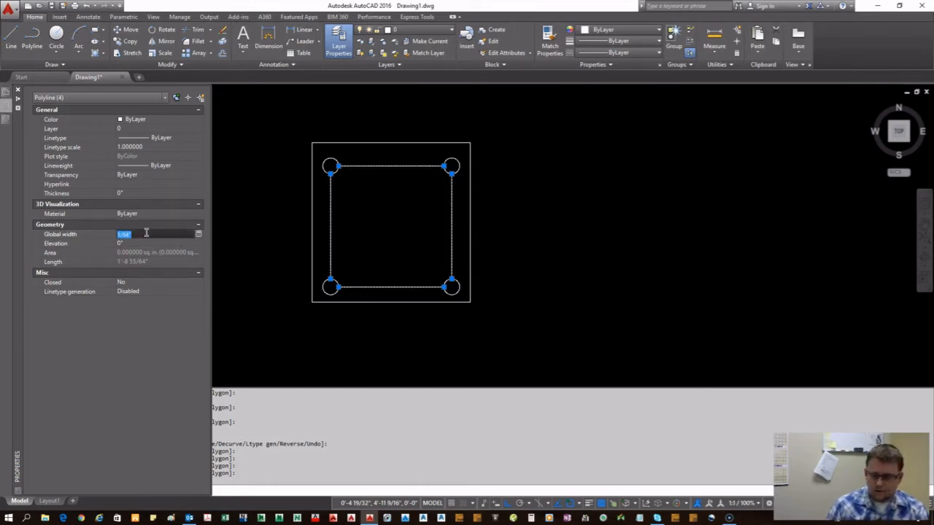
{"action": "type", "text": "1/32"}
{"action": "key", "text": "Return"}
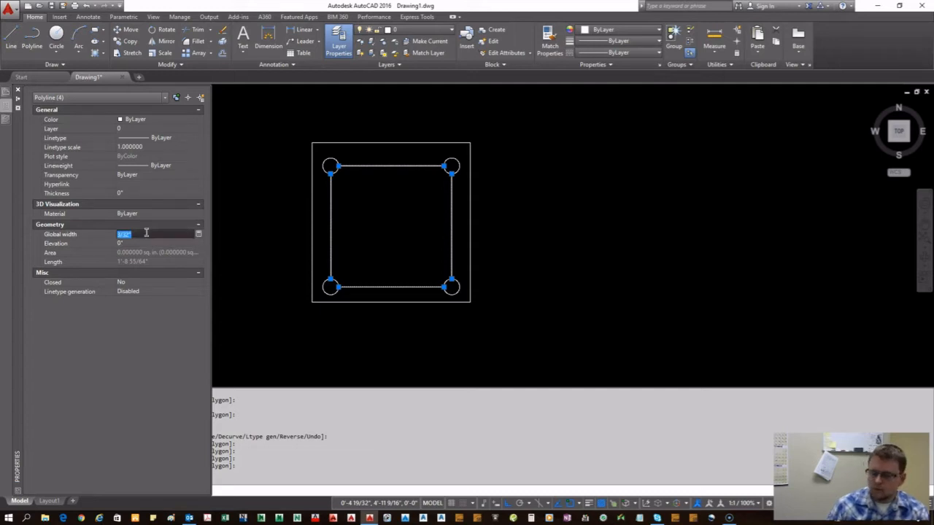
Set the global width of the inner square's four polylines to 0.5", clear the selection and inspect the thickened sides.
{"action": "type", "text": ".5"}
{"action": "left_click", "coordinate": [147, 243]}
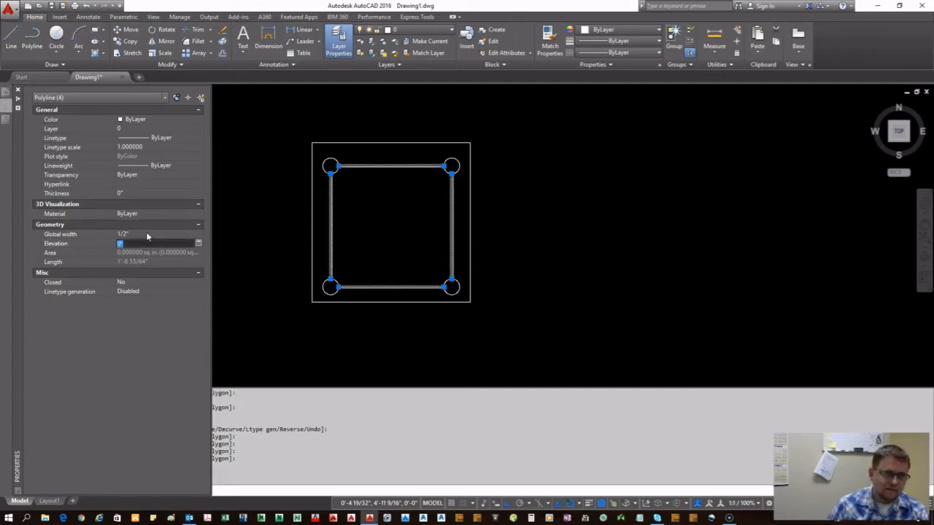
{"action": "key", "text": "Escape"}
{"action": "scroll", "coordinate": [299, 249], "scroll_direction": "up", "scroll_amount": 6}
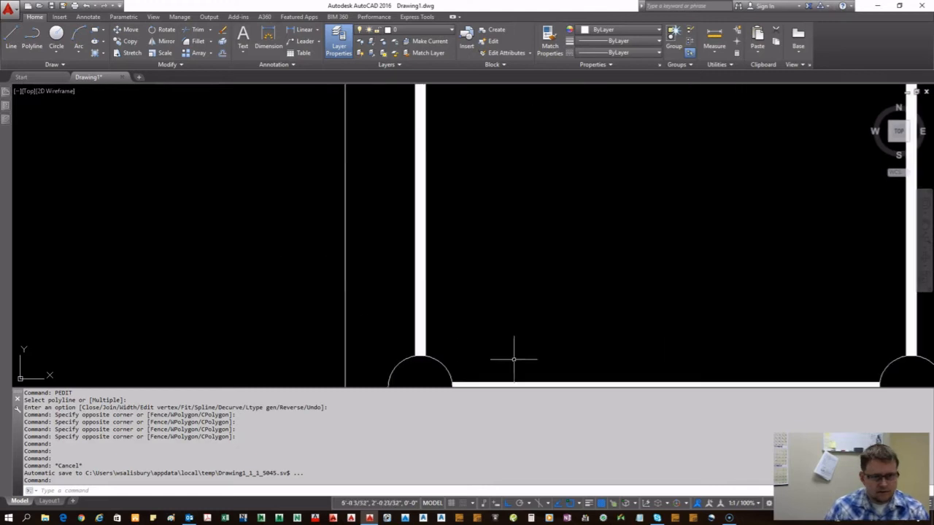
{"action": "scroll", "coordinate": [389, 285], "scroll_direction": "down", "scroll_amount": 4}
{"action": "scroll", "coordinate": [438, 314], "scroll_direction": "up", "scroll_amount": 6}
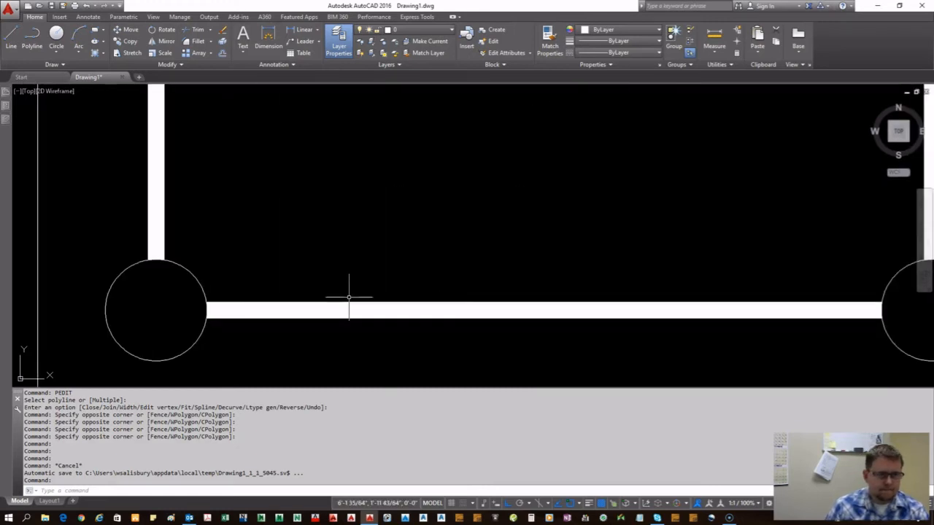
{"action": "scroll", "coordinate": [349, 301], "scroll_direction": "down", "scroll_amount": 6}
{"action": "scroll", "coordinate": [316, 162], "scroll_direction": "up", "scroll_amount": 4}
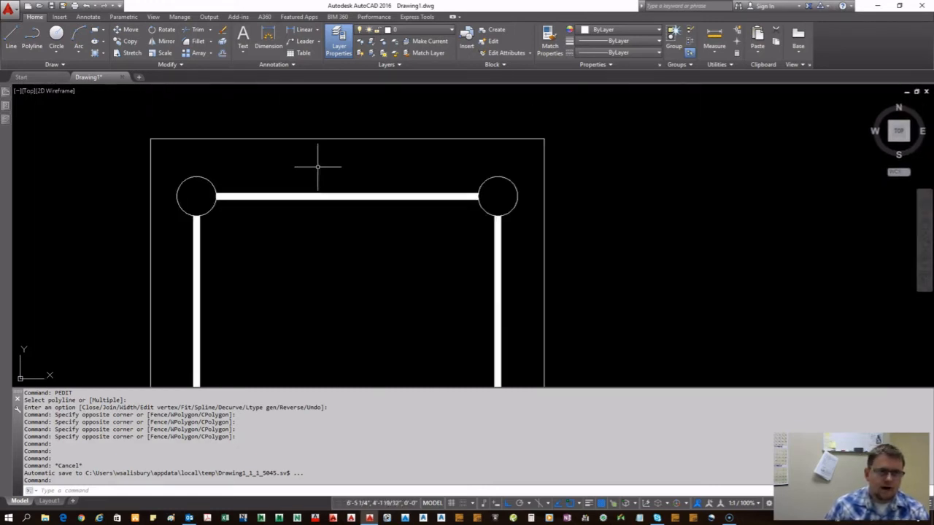
Select the outer rectangle's north line to check its object type and whether it offers a width property, and clear the selection.
{"action": "left_click", "coordinate": [319, 168]}
{"action": "left_click", "coordinate": [317, 111]}
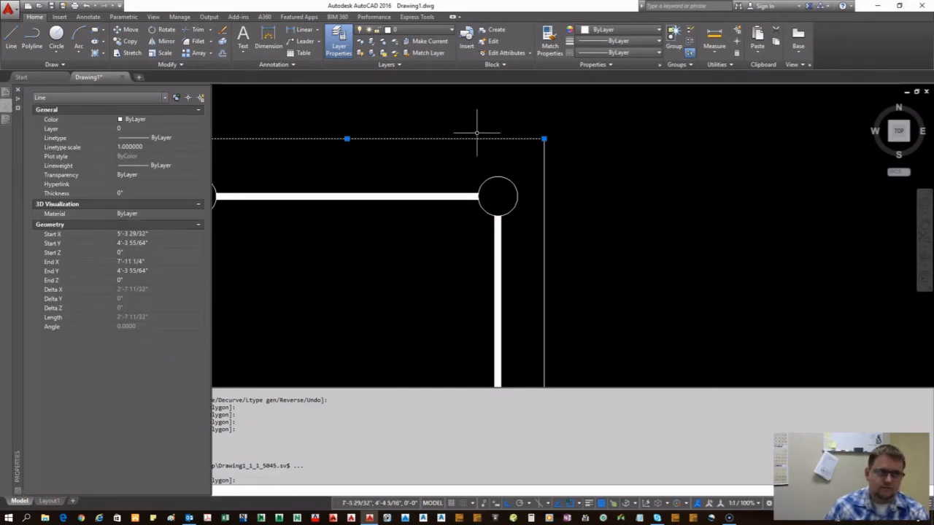
{"action": "scroll", "coordinate": [485, 139], "scroll_direction": "down", "scroll_amount": 4}
{"action": "scroll", "coordinate": [477, 135], "scroll_direction": "up", "scroll_amount": 4}
{"action": "key", "text": "Escape"}
{"action": "scroll", "coordinate": [477, 136], "scroll_direction": "up", "scroll_amount": 2}
{"action": "left_click", "coordinate": [474, 154]}
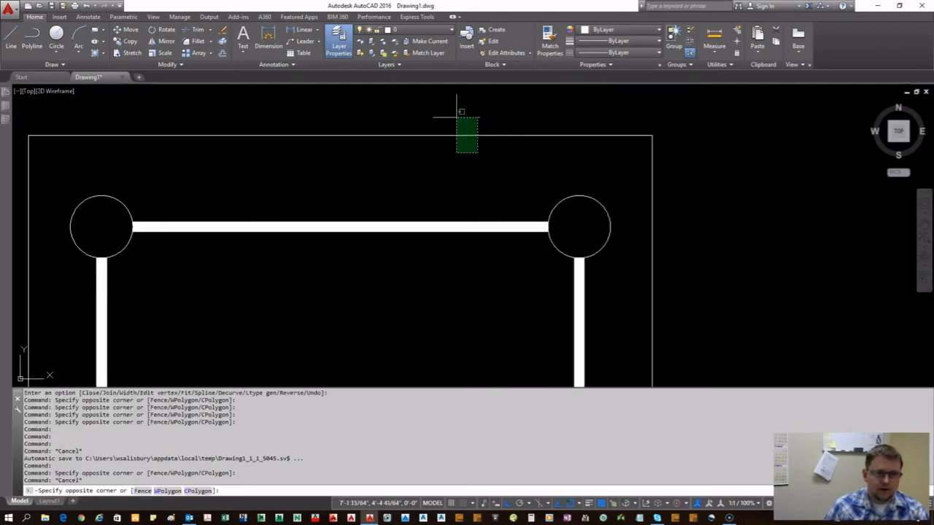
{"action": "left_click", "coordinate": [446, 115]}
{"action": "scroll", "coordinate": [515, 166], "scroll_direction": "down", "scroll_amount": 4}
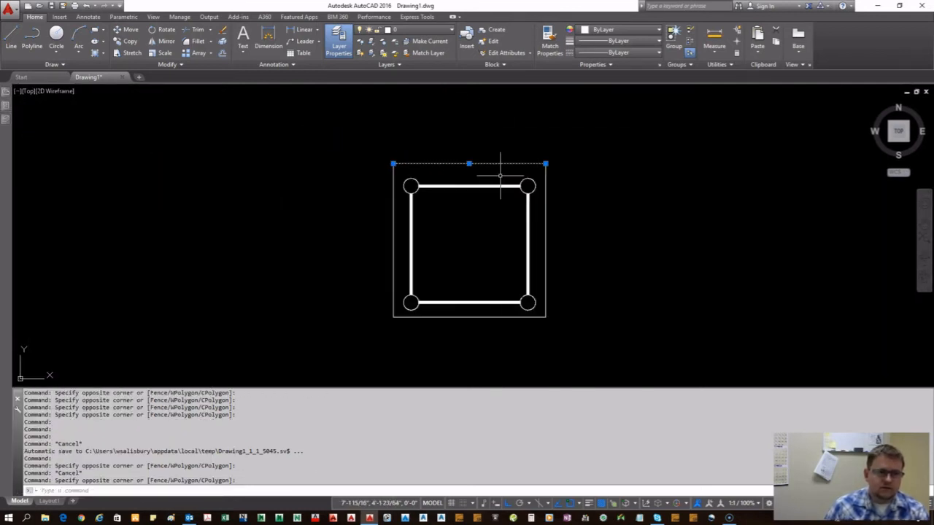
{"action": "scroll", "coordinate": [500, 160], "scroll_direction": "up", "scroll_amount": 3}
{"action": "key", "text": "Escape"}
{"action": "scroll", "coordinate": [501, 172], "scroll_direction": "down", "scroll_amount": 3}
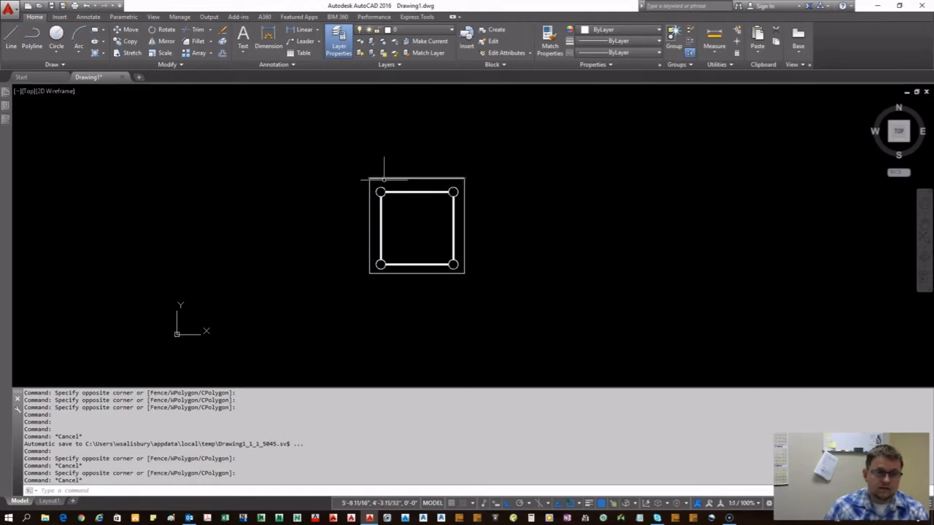
{"action": "scroll", "coordinate": [388, 177], "scroll_direction": "up", "scroll_amount": 3}
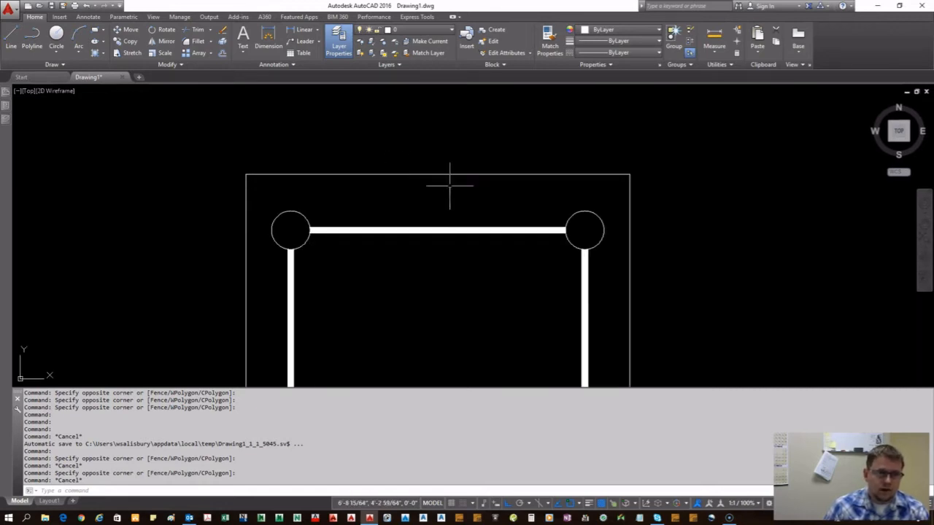
{"action": "left_click", "coordinate": [442, 175]}
{"action": "left_click", "coordinate": [412, 126]}
{"action": "key", "text": "Escape"}
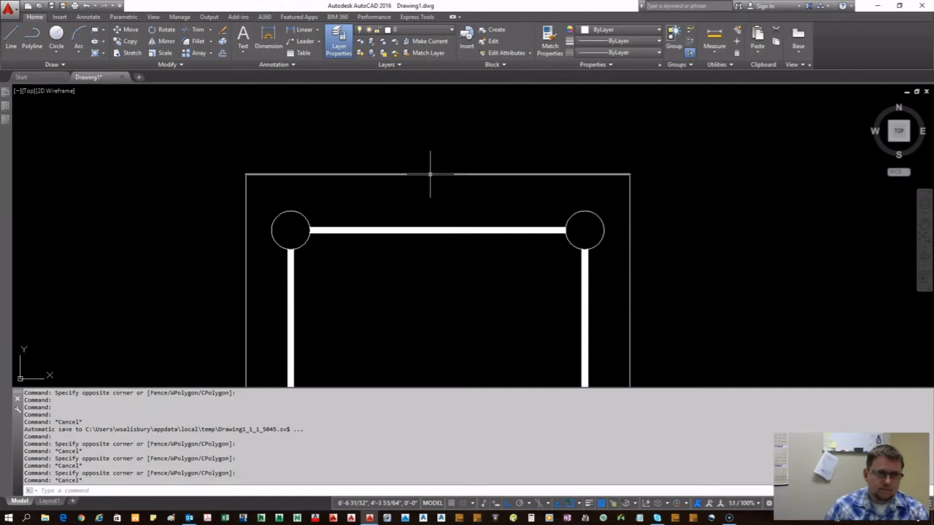
Try lineweights of 0.40 mm and 2.11 mm on the outer rectangle's north line.
{"action": "left_click", "coordinate": [431, 173]}
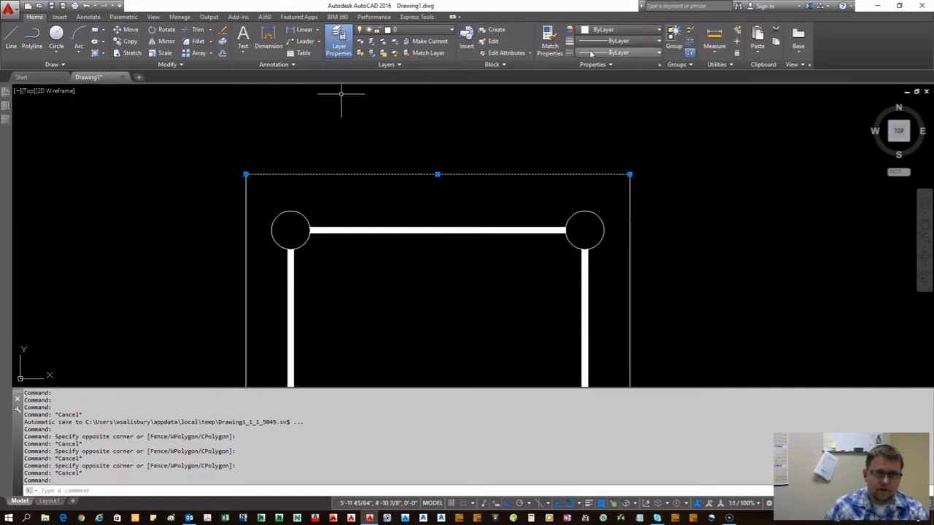
{"action": "left_click", "coordinate": [620, 53]}
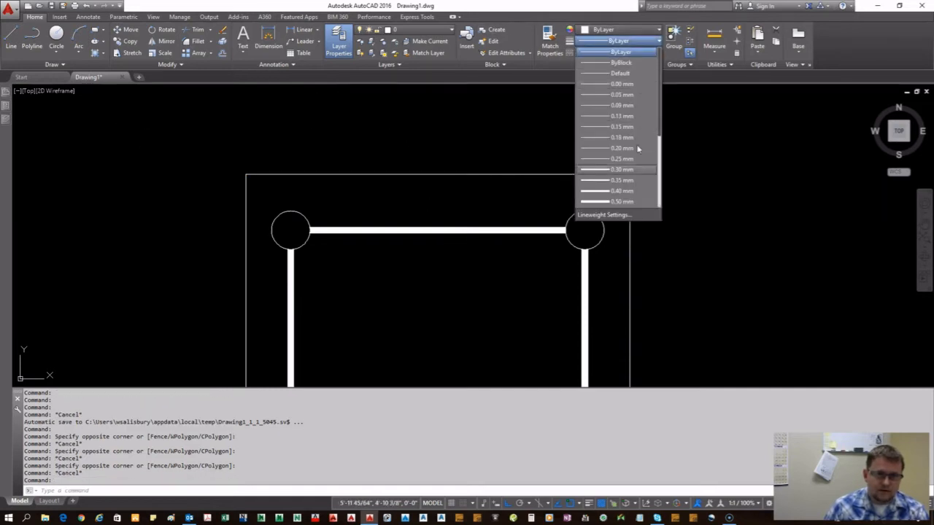
{"action": "left_click", "coordinate": [620, 191]}
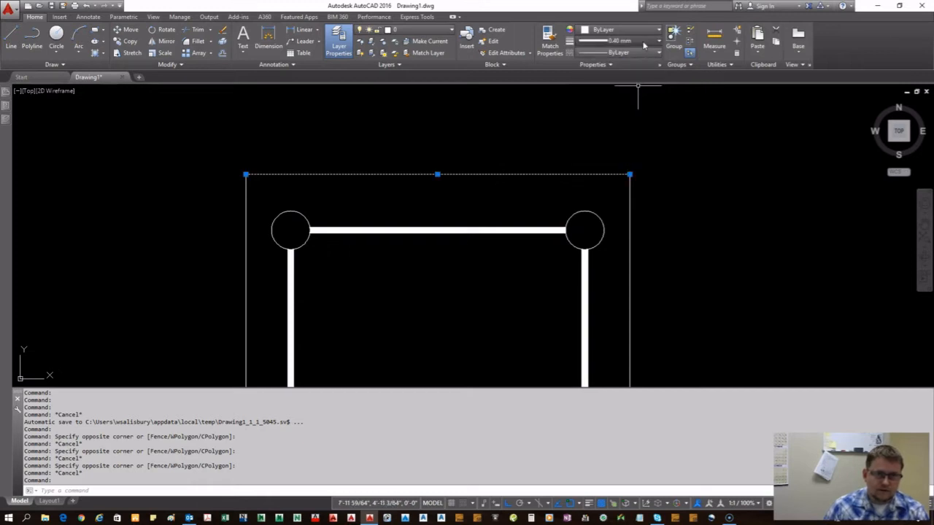
{"action": "left_click", "coordinate": [620, 41]}
{"action": "left_click", "coordinate": [604, 191]}
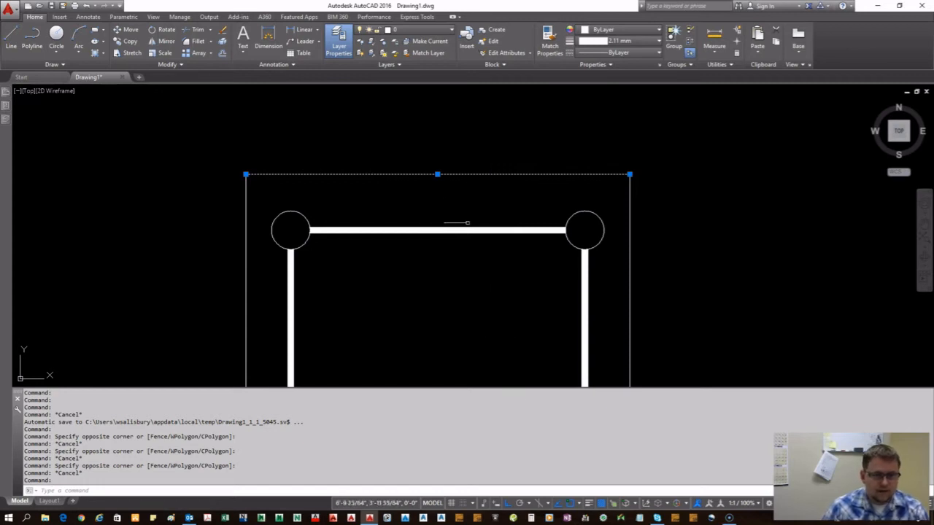
Reset the lineweight of the outer rectangle's north line to ByLayer and clear the selection.
{"action": "left_click", "coordinate": [632, 42]}
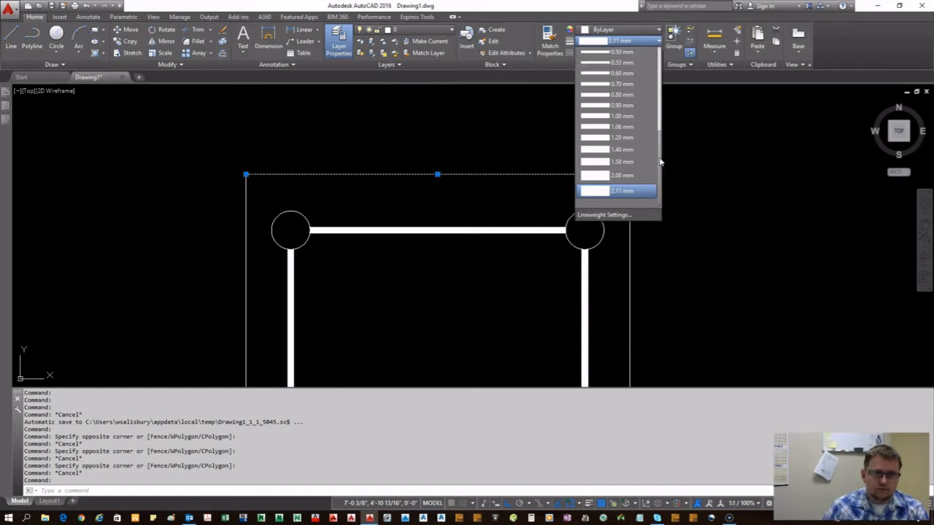
{"action": "left_click_drag", "start_coordinate": [663, 167], "coordinate": [659, 117]}
{"action": "scroll", "coordinate": [660, 117], "scroll_direction": "up", "scroll_amount": 5}
{"action": "left_click", "coordinate": [620, 52]}
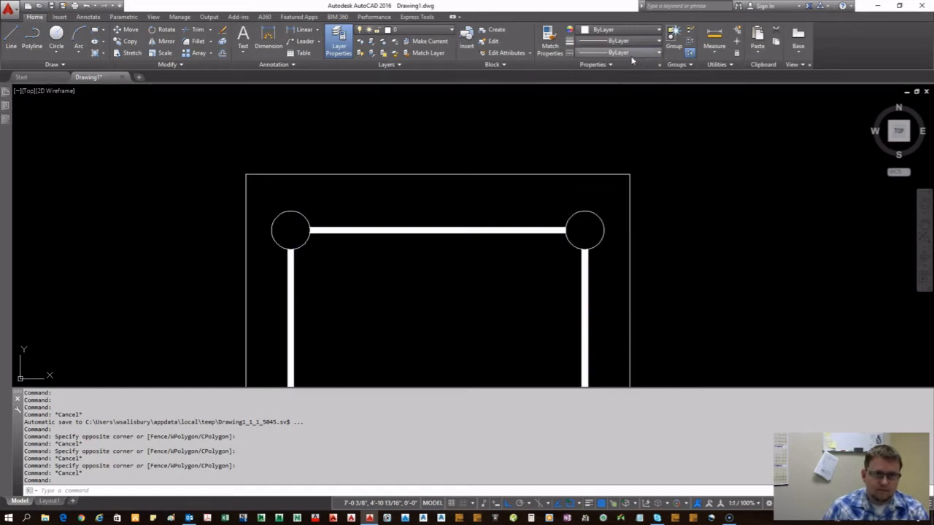
{"action": "key", "text": "Escape"}
Try exploding the wide polyline on the inner square's north side, and undo the explode.
{"action": "scroll", "coordinate": [515, 197], "scroll_direction": "down", "scroll_amount": 5}
{"action": "scroll", "coordinate": [479, 202], "scroll_direction": "up", "scroll_amount": 4}
{"action": "left_click", "coordinate": [479, 198]}
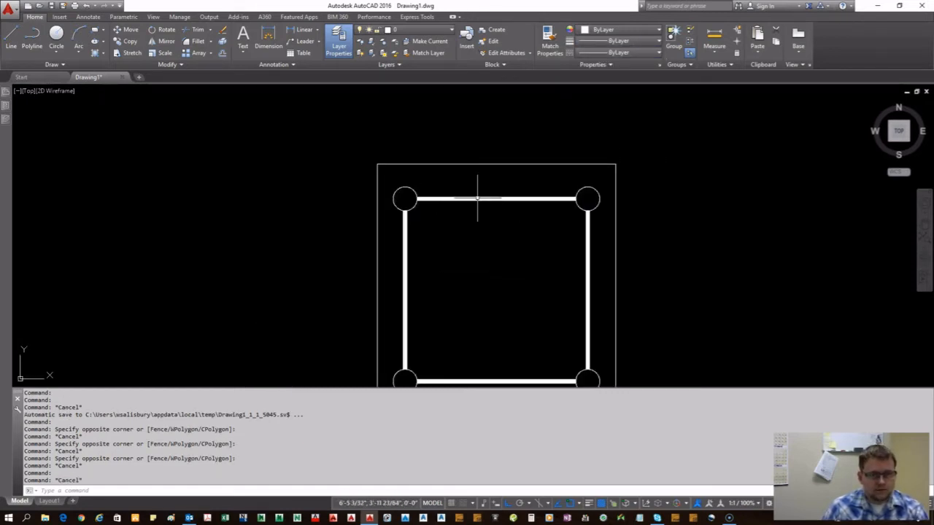
{"action": "scroll", "coordinate": [385, 202], "scroll_direction": "up", "scroll_amount": 5}
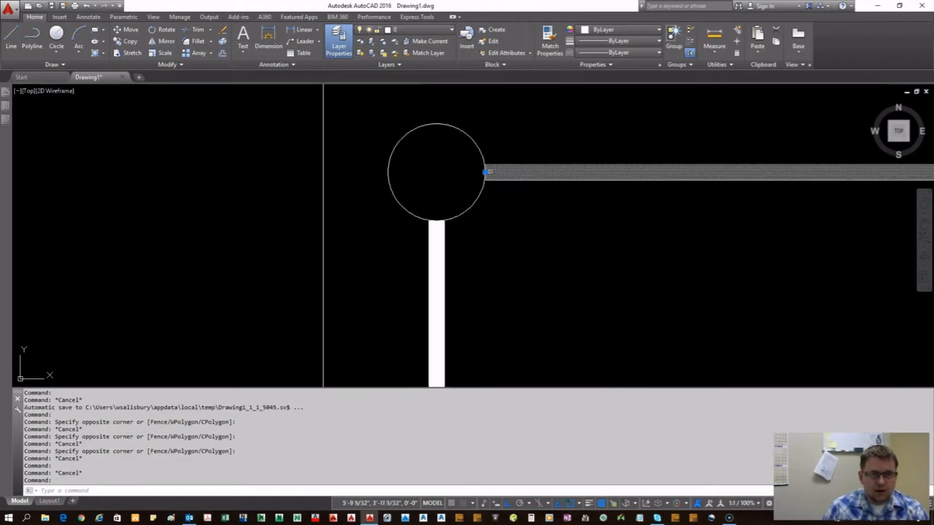
{"action": "scroll", "coordinate": [430, 150], "scroll_direction": "down", "scroll_amount": 5}
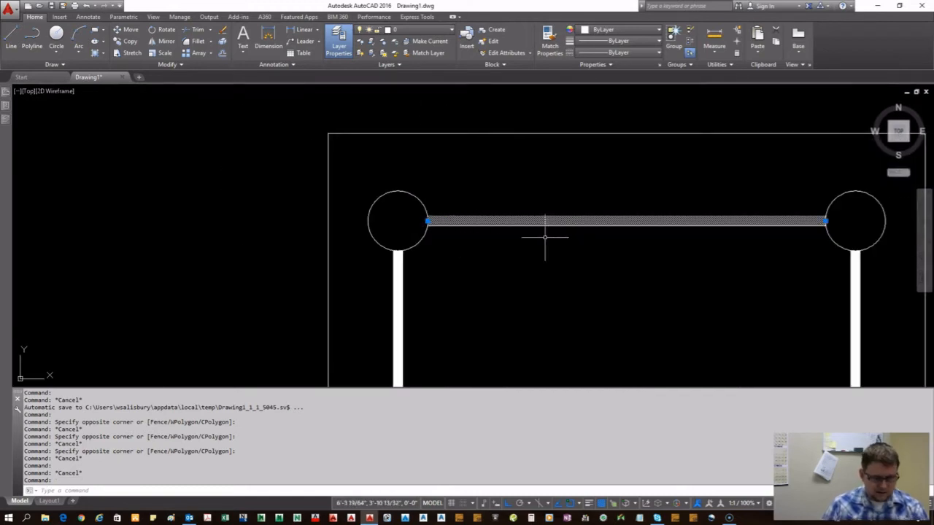
{"action": "type", "text": "x"}
{"action": "key", "text": "Return"}
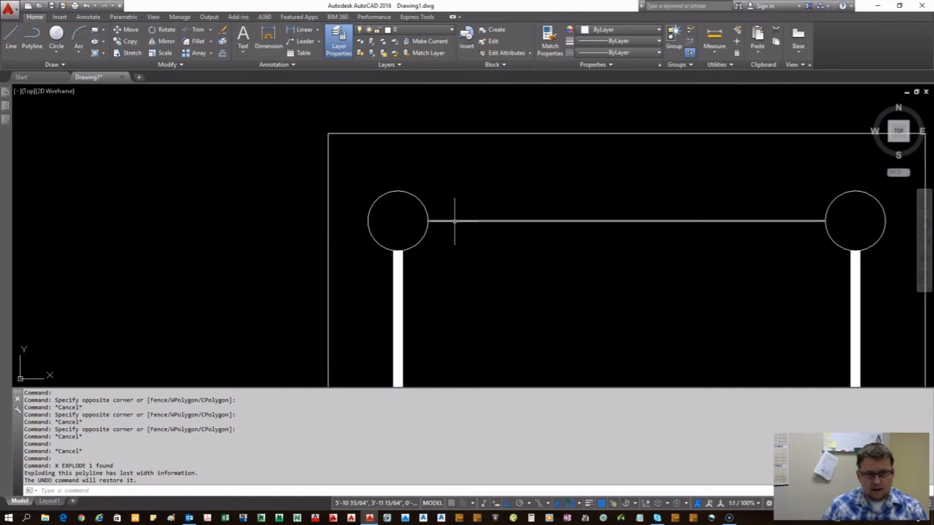
{"action": "left_click", "coordinate": [457, 220]}
{"action": "key", "text": "ctrl+z"}
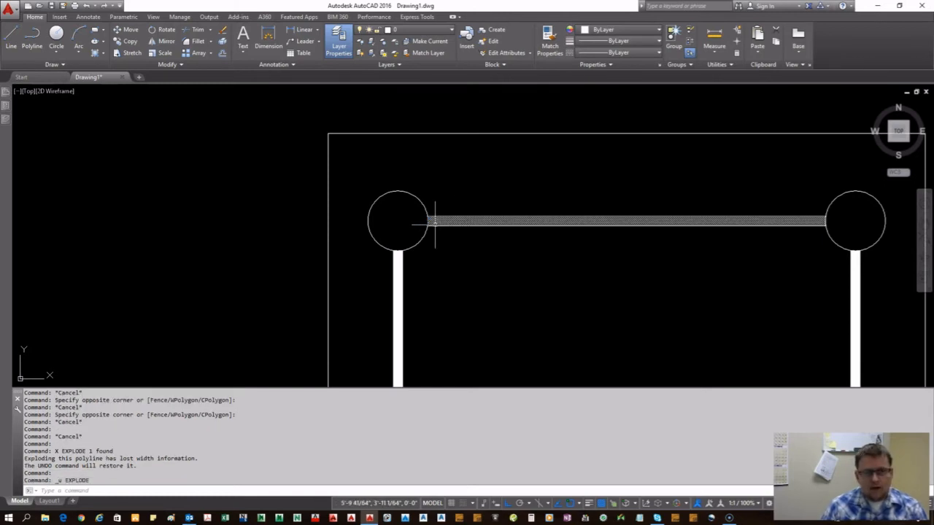
Examine both ends of the inner square's wide north polyline where they meet the corner circles.
{"action": "scroll", "coordinate": [441, 215], "scroll_direction": "up", "scroll_amount": 5}
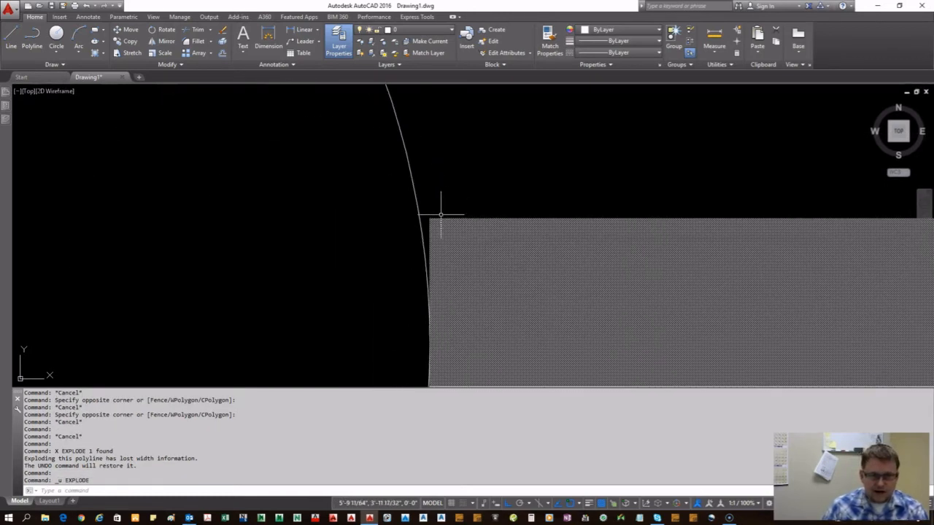
{"action": "scroll", "coordinate": [438, 205], "scroll_direction": "down", "scroll_amount": 4}
{"action": "scroll", "coordinate": [403, 279], "scroll_direction": "down", "scroll_amount": 5}
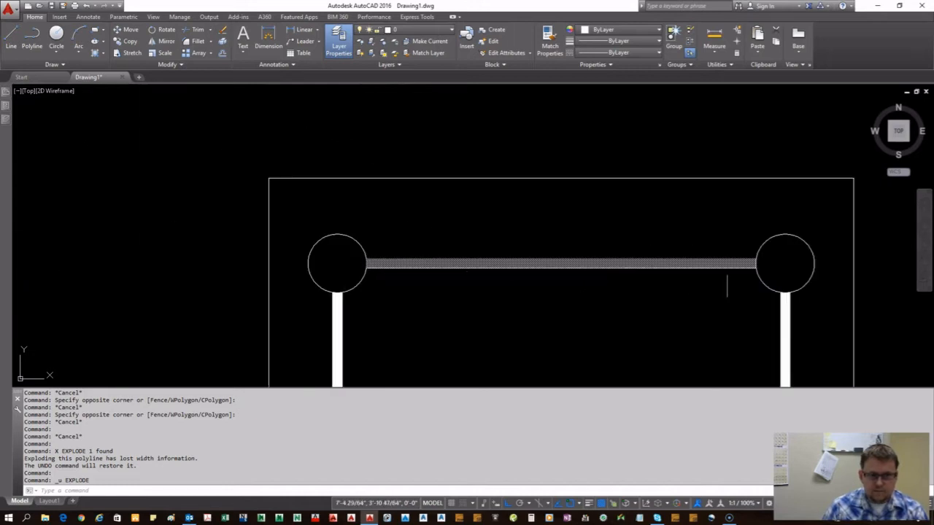
{"action": "scroll", "coordinate": [750, 263], "scroll_direction": "up", "scroll_amount": 8}
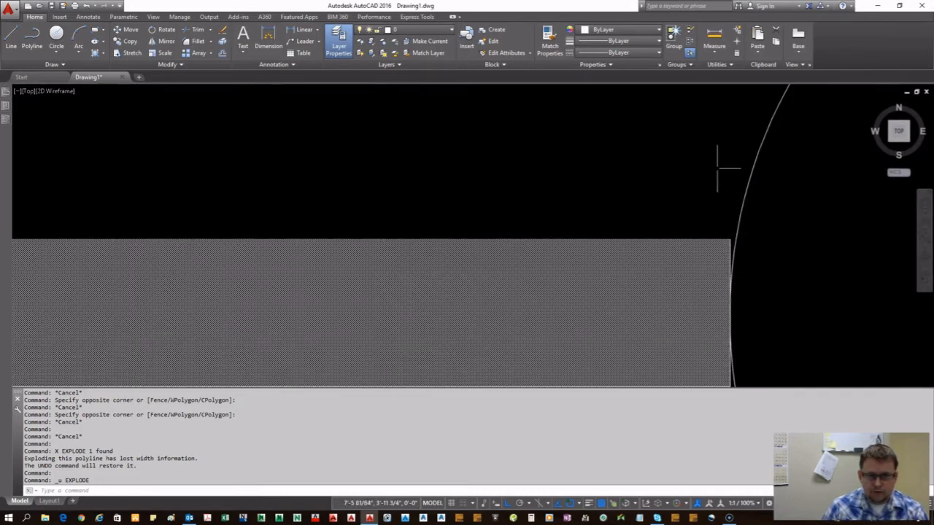
{"action": "scroll", "coordinate": [721, 162], "scroll_direction": "down", "scroll_amount": 2}
{"action": "scroll", "coordinate": [725, 225], "scroll_direction": "down", "scroll_amount": 5}
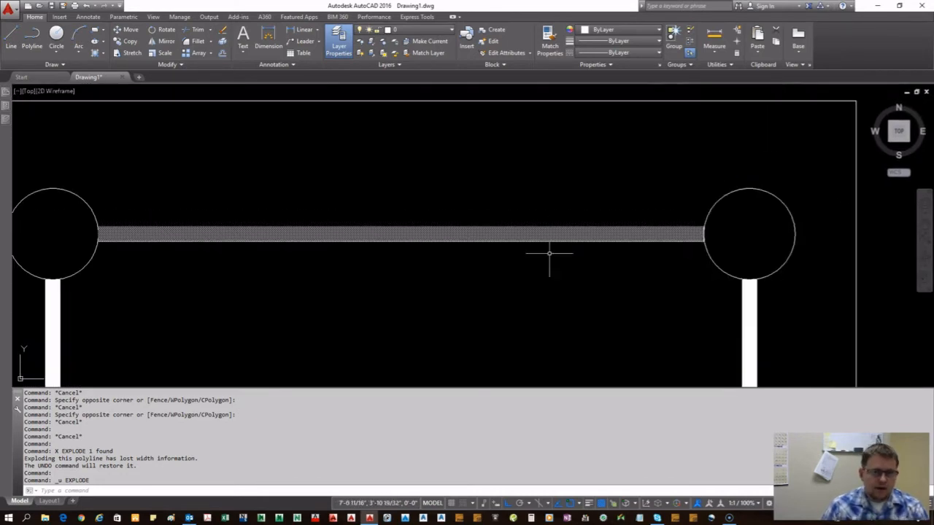
{"action": "left_click", "coordinate": [390, 250]}
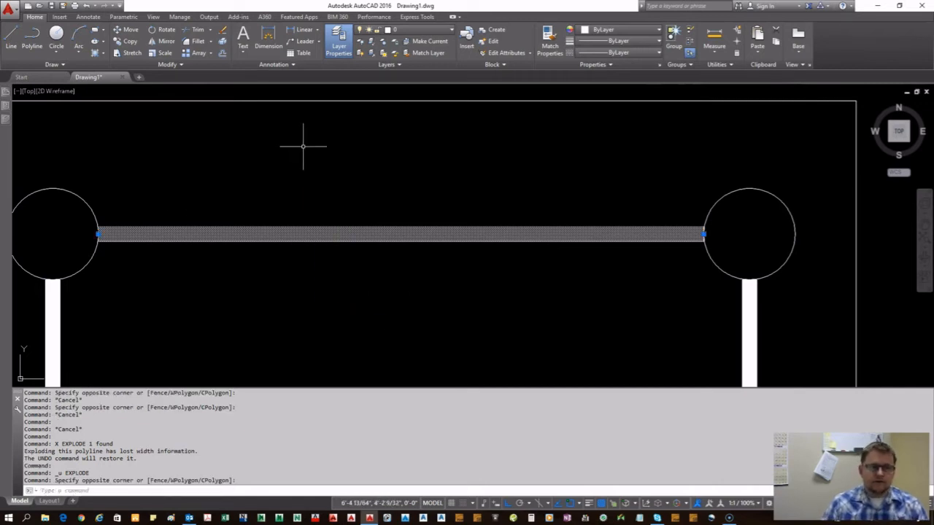
{"action": "key", "text": "Escape"}
Color the wide polylines on the inner square's north, east and west sides with 237,31,36.
{"action": "left_click", "coordinate": [352, 266]}
{"action": "left_click", "coordinate": [318, 232]}
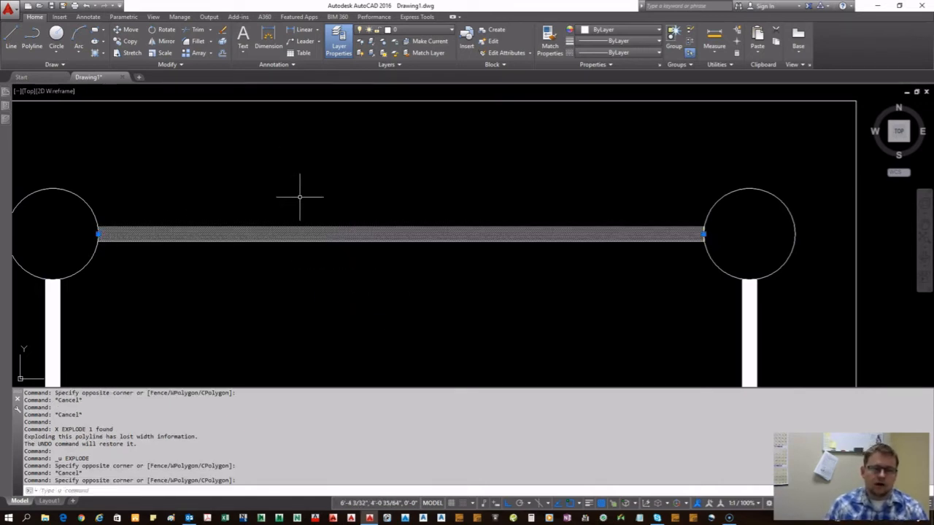
{"action": "scroll", "coordinate": [431, 201], "scroll_direction": "down", "scroll_amount": 4}
{"action": "mouse_move", "coordinate": [369, 333]}
{"action": "middle_mouse_down"}
{"action": "mouse_move", "coordinate": [323, 156]}
{"action": "mouse_move", "coordinate": [436, 332]}
{"action": "middle_mouse_up"}
{"action": "left_click", "coordinate": [498, 194]}
{"action": "left_click", "coordinate": [432, 175]}
{"action": "left_click", "coordinate": [401, 166]}
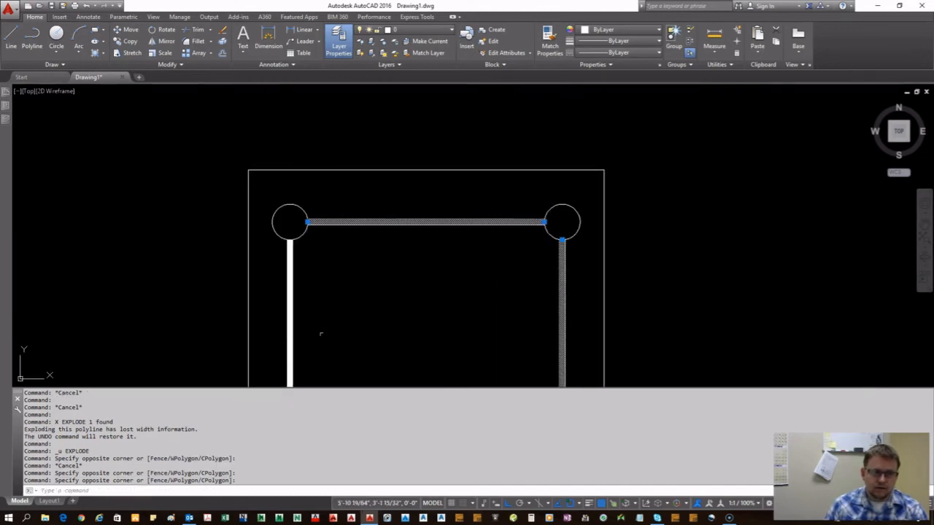
{"action": "left_click", "coordinate": [319, 329]}
{"action": "left_click", "coordinate": [261, 302]}
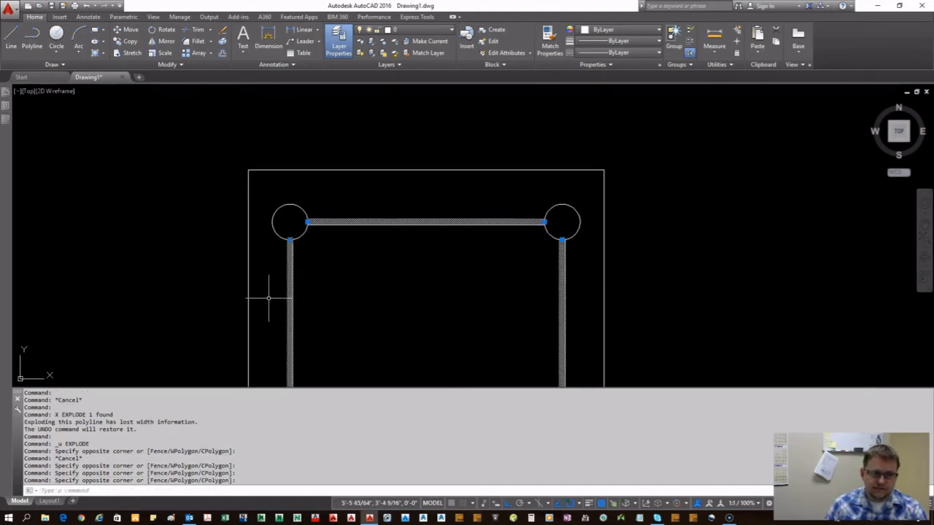
{"action": "left_click", "coordinate": [611, 31]}
{"action": "left_click", "coordinate": [611, 89]}
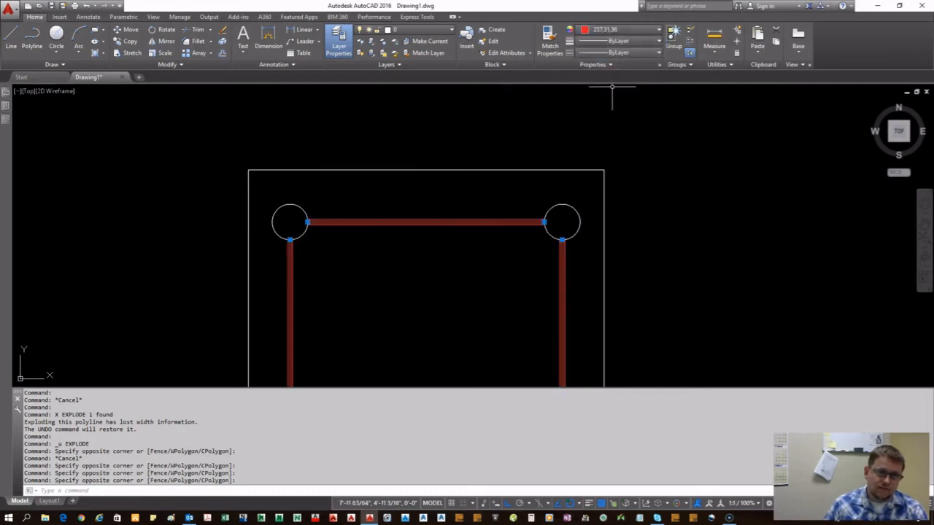
Try Blue on the three selected wide polylines, reset their color to ByLayer and clear the selection.
{"action": "left_click", "coordinate": [620, 30]}
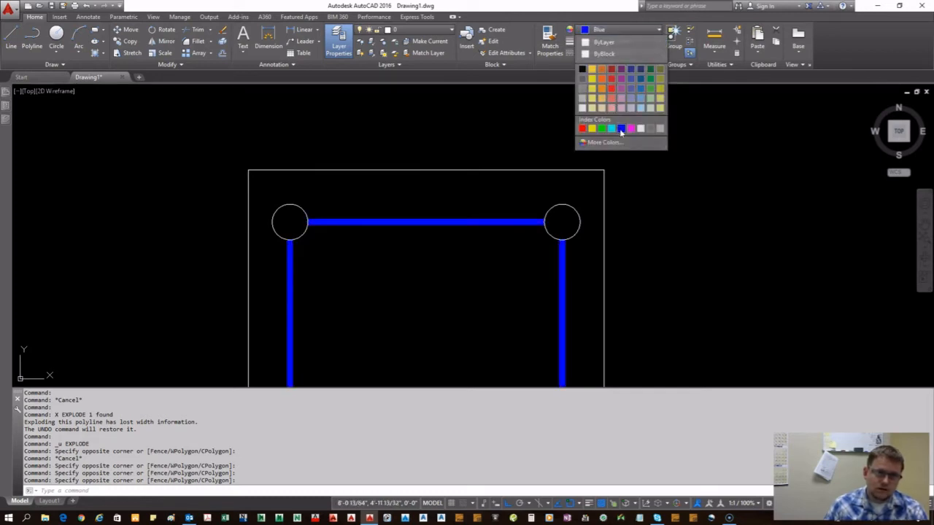
{"action": "left_click", "coordinate": [621, 128]}
{"action": "left_click", "coordinate": [620, 30]}
{"action": "left_click", "coordinate": [614, 44]}
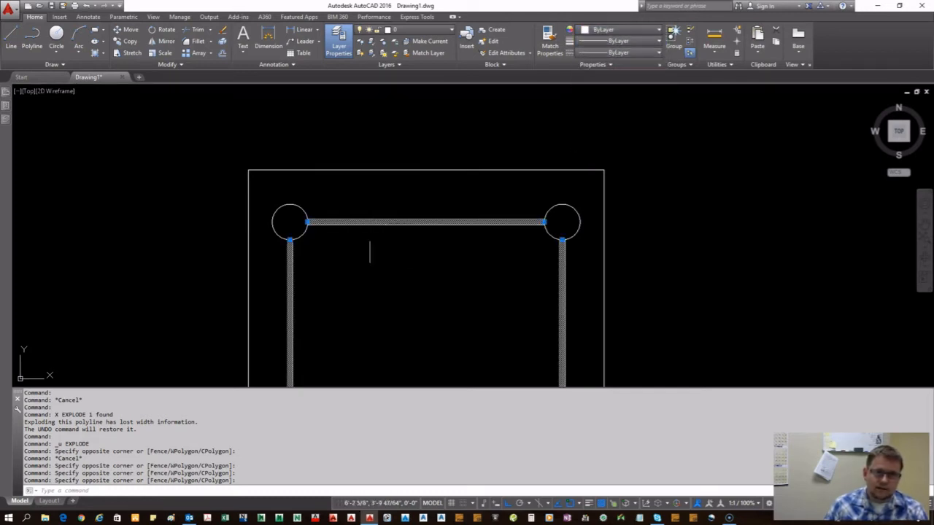
{"action": "scroll", "coordinate": [423, 241], "scroll_direction": "down", "scroll_amount": 3}
{"action": "key", "text": "Escape"}
Select the inner square's four wide polylines and corner circles, and examine the object types listed in their properties.
{"action": "scroll", "coordinate": [486, 254], "scroll_direction": "up", "scroll_amount": 4}
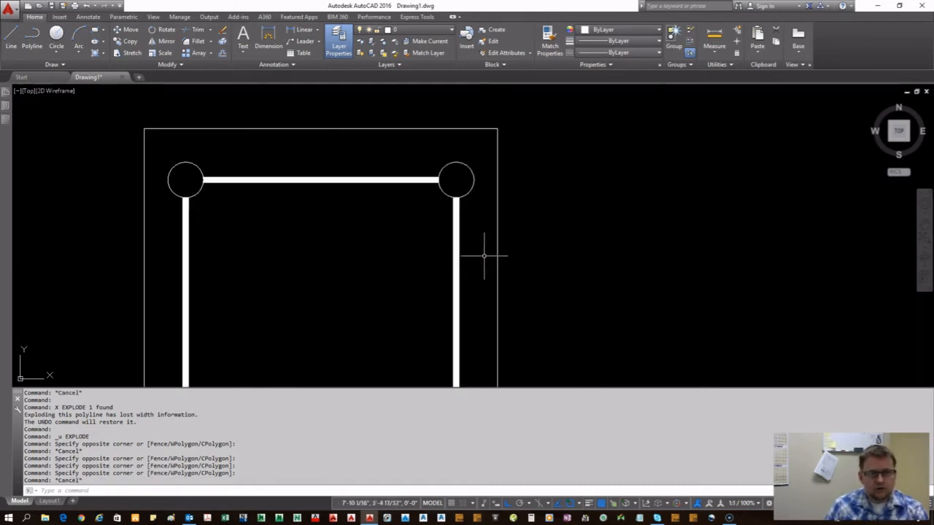
{"action": "scroll", "coordinate": [452, 219], "scroll_direction": "down", "scroll_amount": 4}
{"action": "scroll", "coordinate": [457, 290], "scroll_direction": "up", "scroll_amount": 2}
{"action": "left_click", "coordinate": [457, 290]}
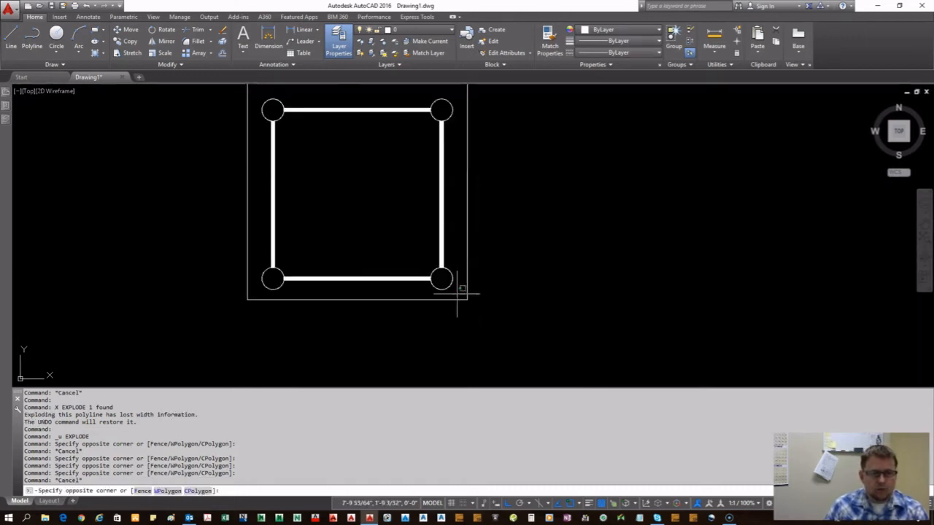
{"action": "left_click", "coordinate": [248, 88]}
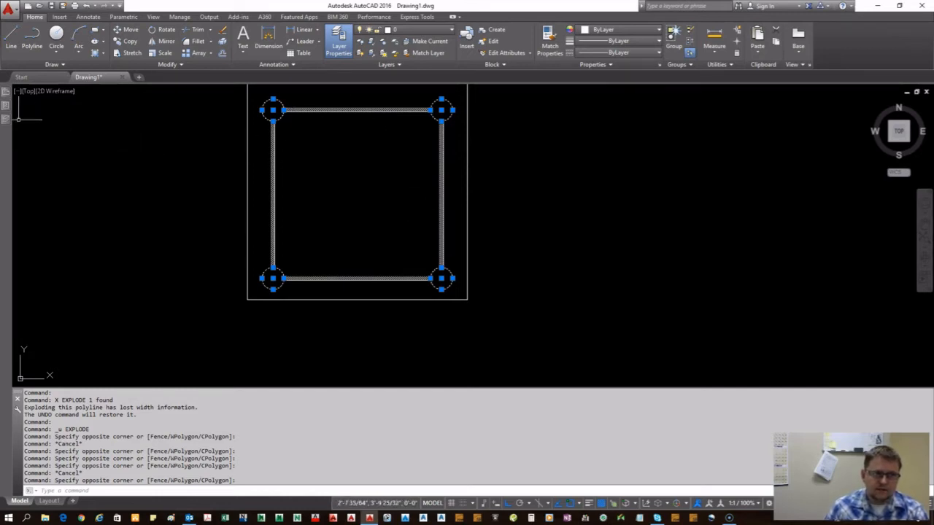
{"action": "mouse_move", "coordinate": [6, 107]}
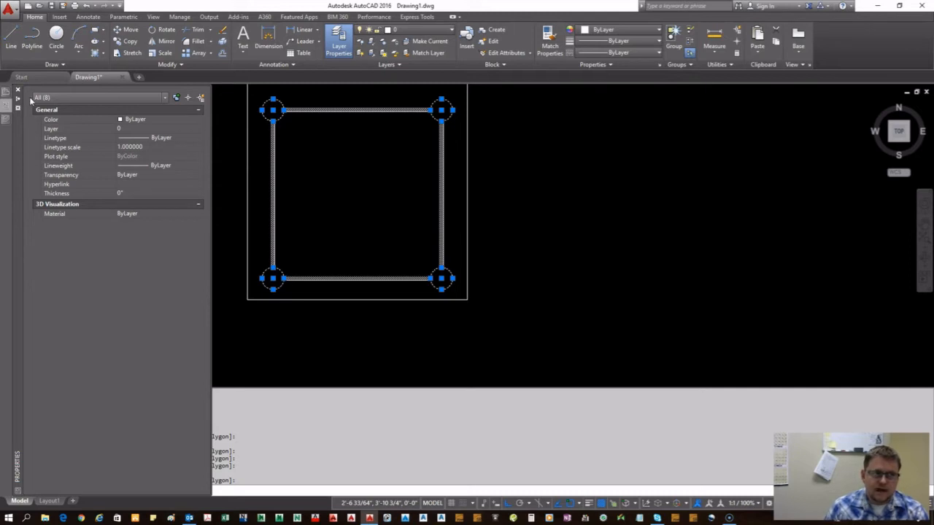
{"action": "left_click", "coordinate": [86, 97]}
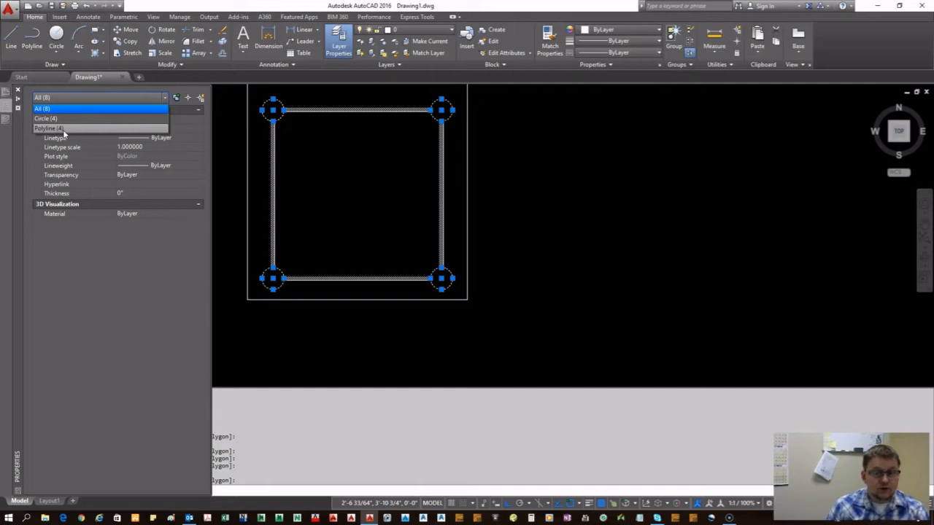
{"action": "left_click", "coordinate": [128, 278]}
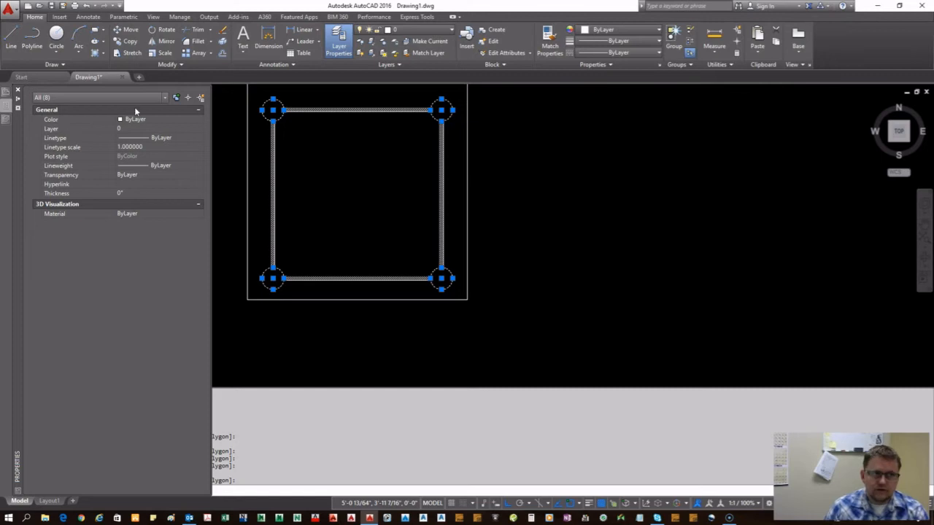
Try Green and Magenta on the selected polylines and corner circles, and reset their color to ByLayer.
{"action": "left_click", "coordinate": [160, 119]}
{"action": "left_click", "coordinate": [159, 119]}
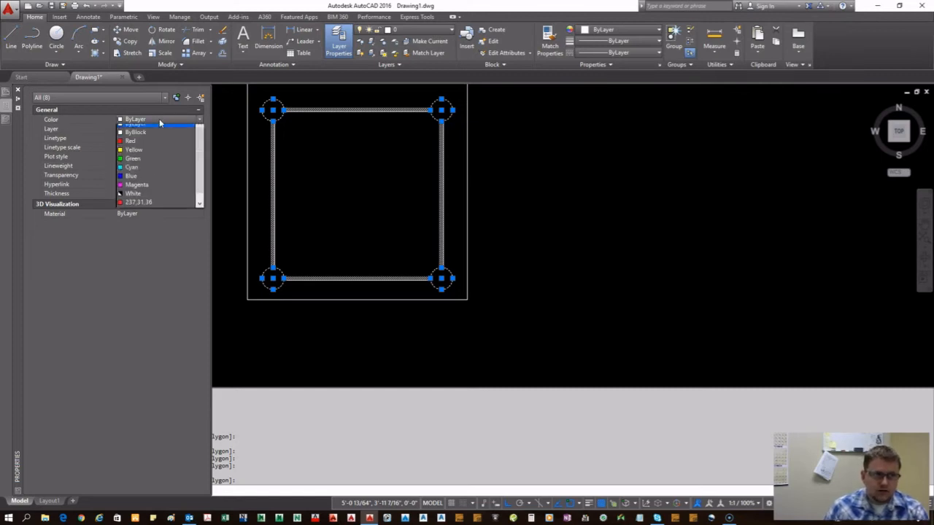
{"action": "left_click", "coordinate": [154, 163]}
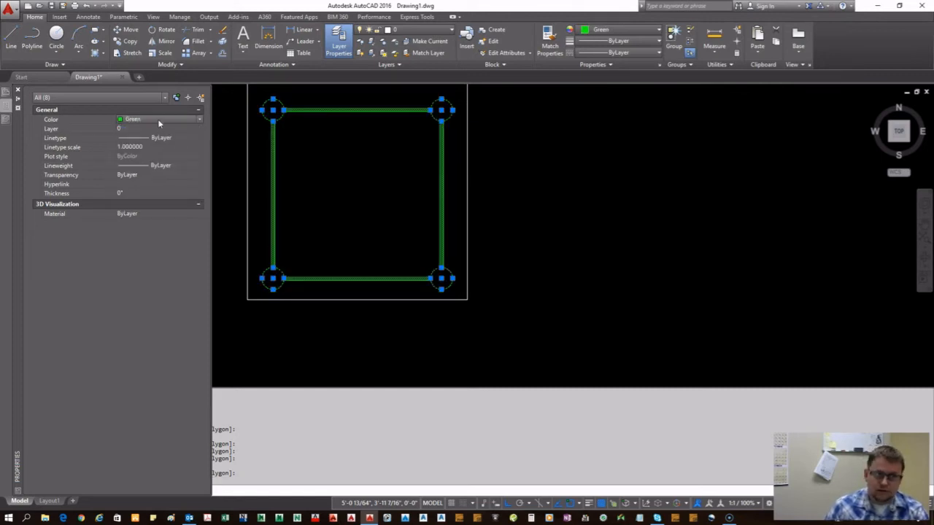
{"action": "left_click", "coordinate": [158, 119]}
{"action": "left_click", "coordinate": [152, 180]}
{"action": "left_click", "coordinate": [157, 119]}
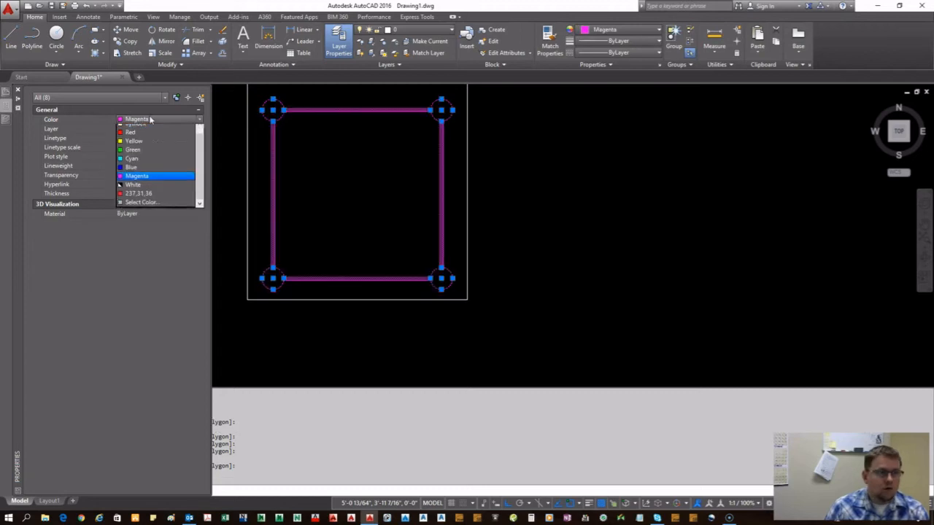
{"action": "left_click", "coordinate": [147, 127]}
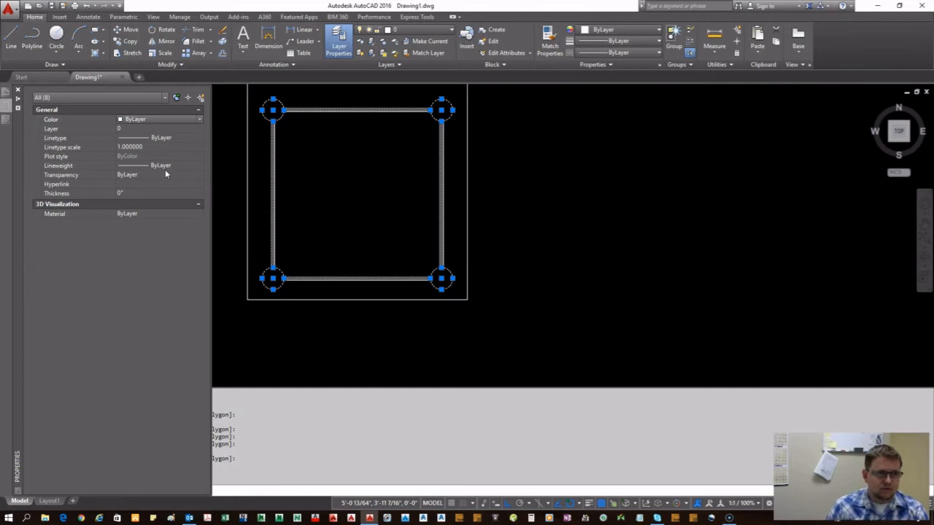
Assign the selected wide polylines and corner circles to the Building-Ext layer and clear the selection.
{"action": "left_click", "coordinate": [133, 129]}
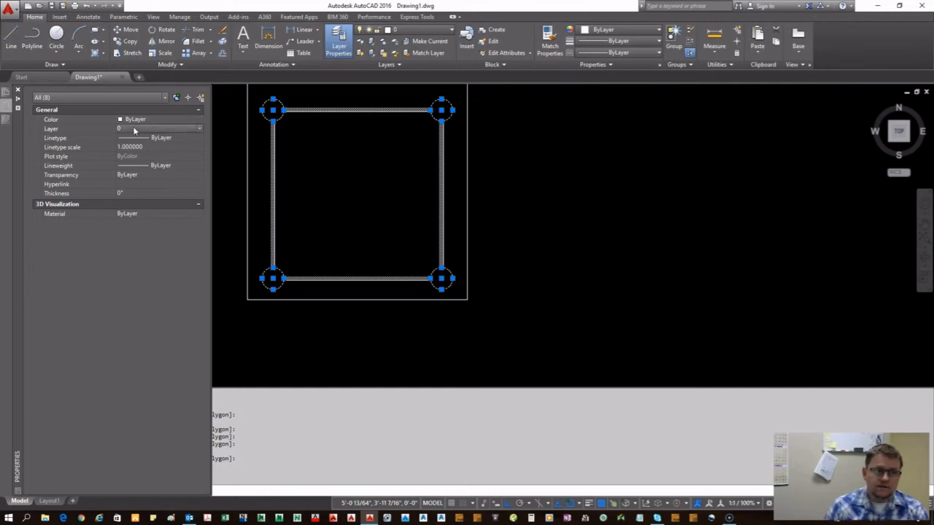
{"action": "left_click", "coordinate": [200, 129]}
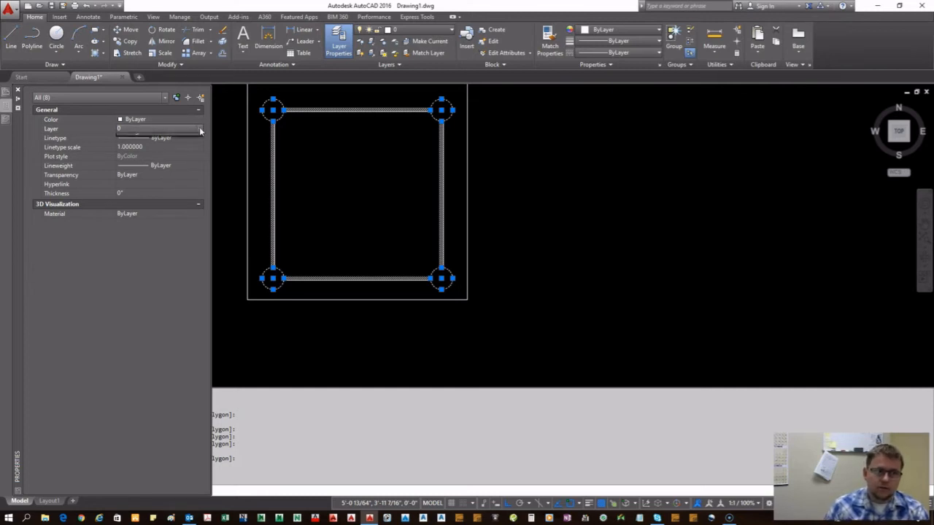
{"action": "left_click", "coordinate": [142, 146]}
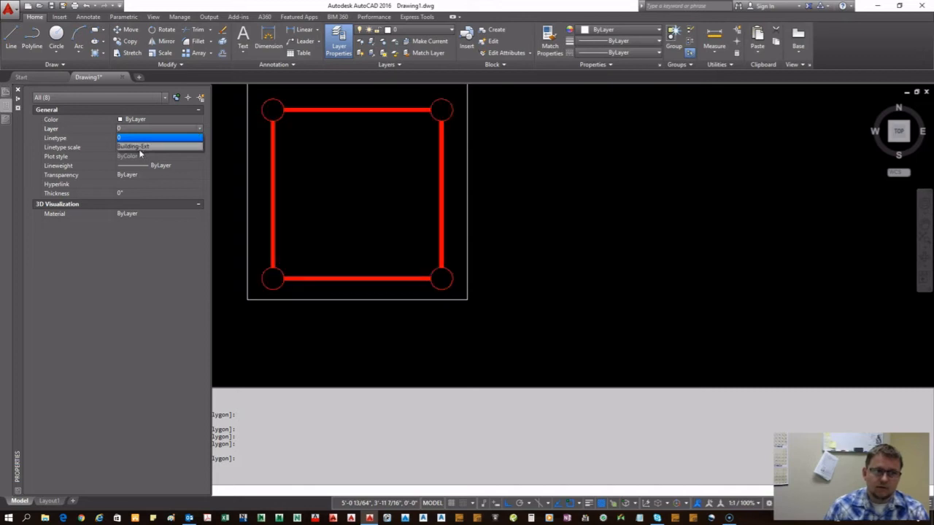
{"action": "left_click", "coordinate": [139, 147]}
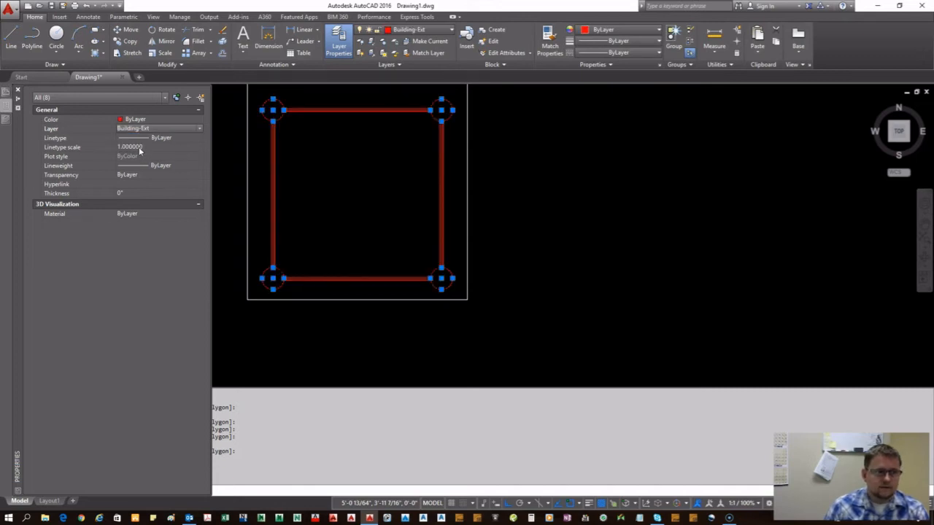
{"action": "key", "text": "Escape"}
{"action": "key", "text": "ctrl+1"}
{"action": "scroll", "coordinate": [518, 285], "scroll_direction": "down", "scroll_amount": 2}
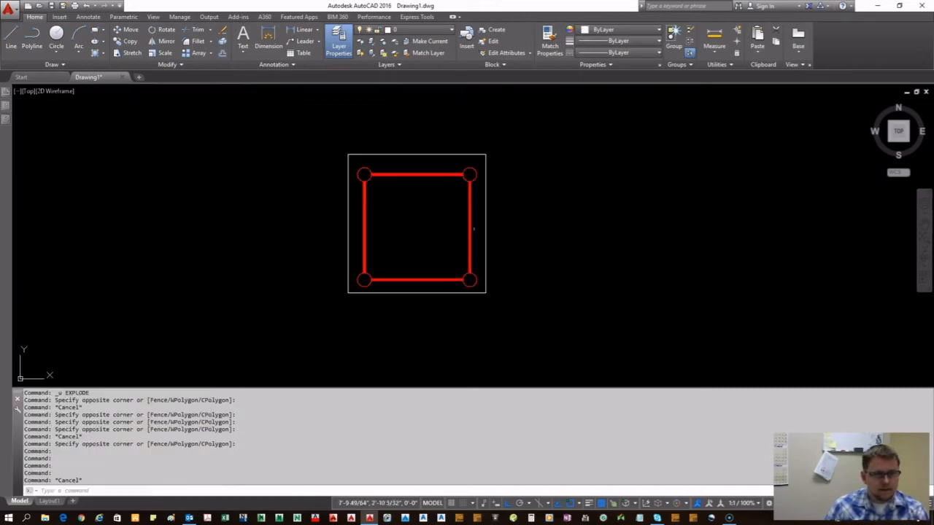
Draw a rectangle from the northwest corner circle's center to the southeast corner circle's center.
{"action": "scroll", "coordinate": [437, 210], "scroll_direction": "up", "scroll_amount": 2}
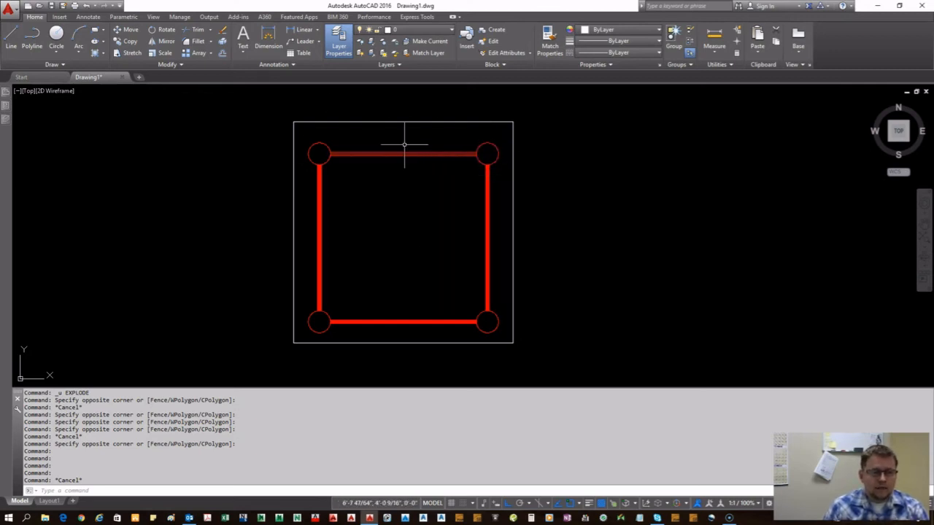
{"action": "left_click", "coordinate": [95, 30]}
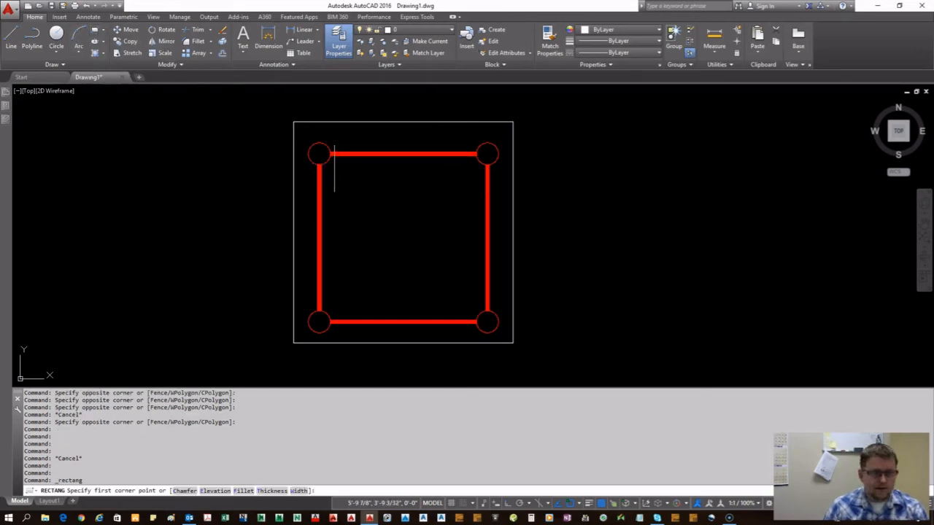
{"action": "left_click", "coordinate": [318, 154]}
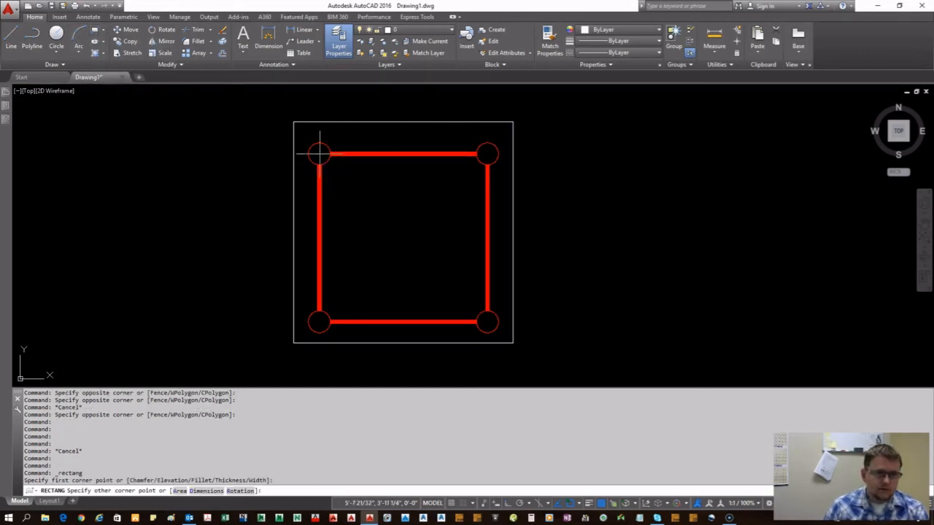
{"action": "left_click", "coordinate": [487, 322]}
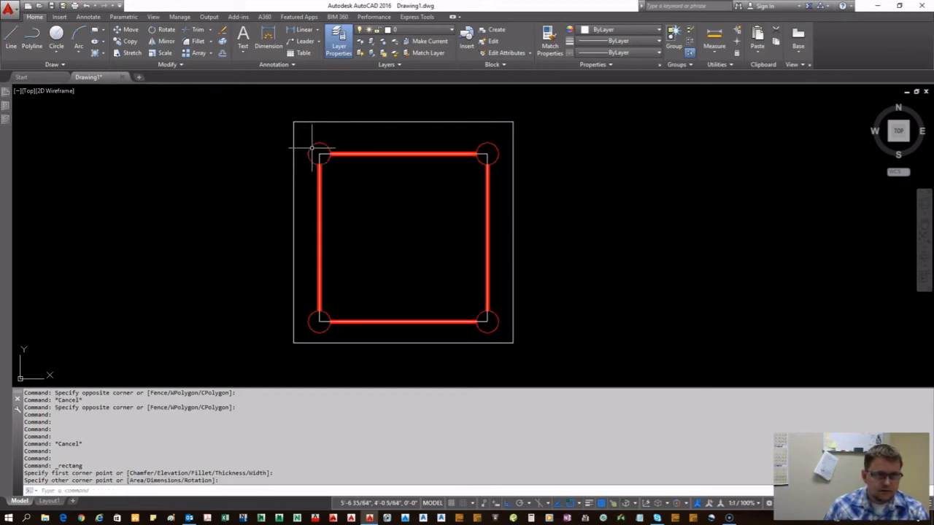
Erase the four red wide polylines between the corner circles, keeping the new rectangle and the circles.
{"action": "left_click", "coordinate": [313, 146]}
{"action": "left_click", "coordinate": [509, 208]}
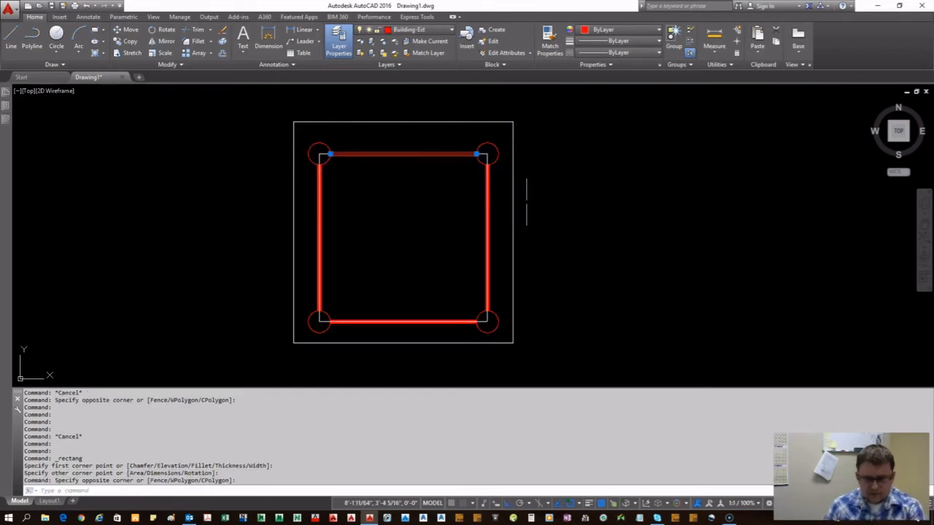
{"action": "key", "text": "Delete"}
{"action": "left_click", "coordinate": [401, 144]}
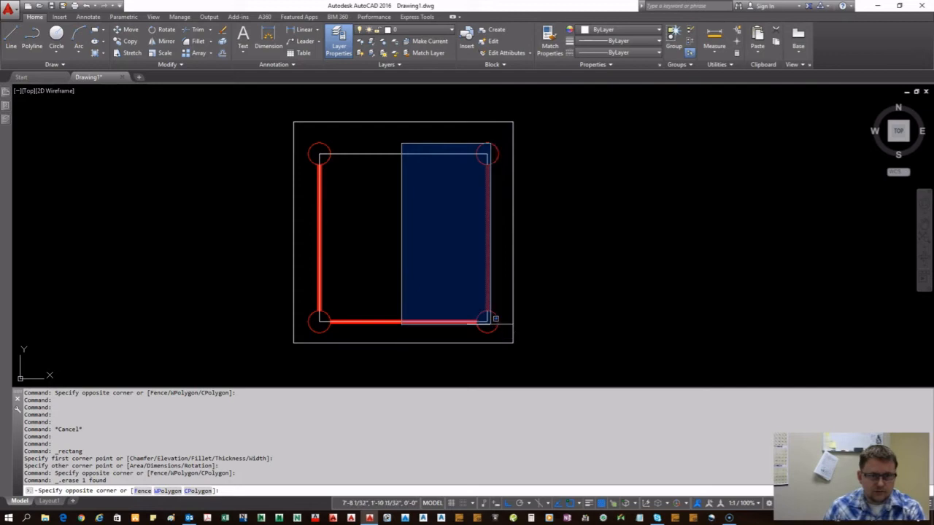
{"action": "left_click", "coordinate": [493, 329]}
{"action": "key", "text": "Delete"}
{"action": "left_click", "coordinate": [303, 290]}
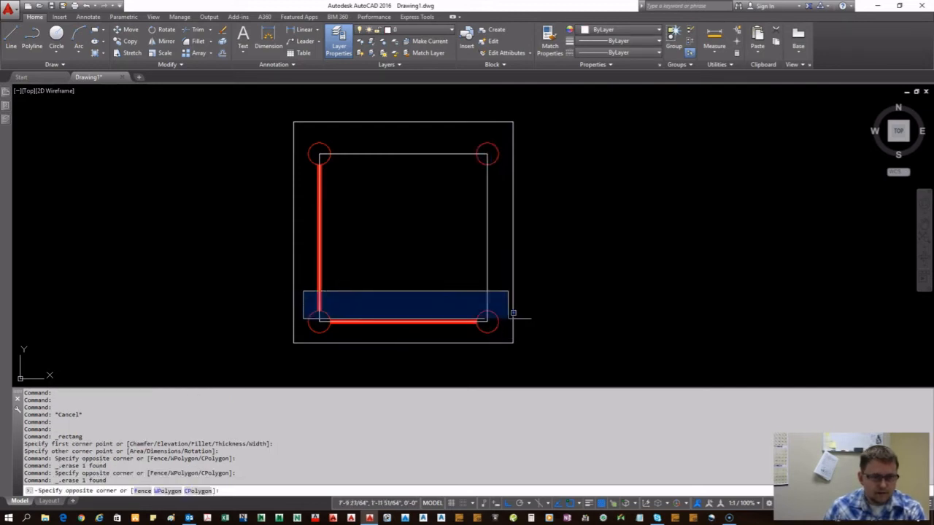
{"action": "left_click", "coordinate": [522, 325]}
{"action": "key", "text": "Delete"}
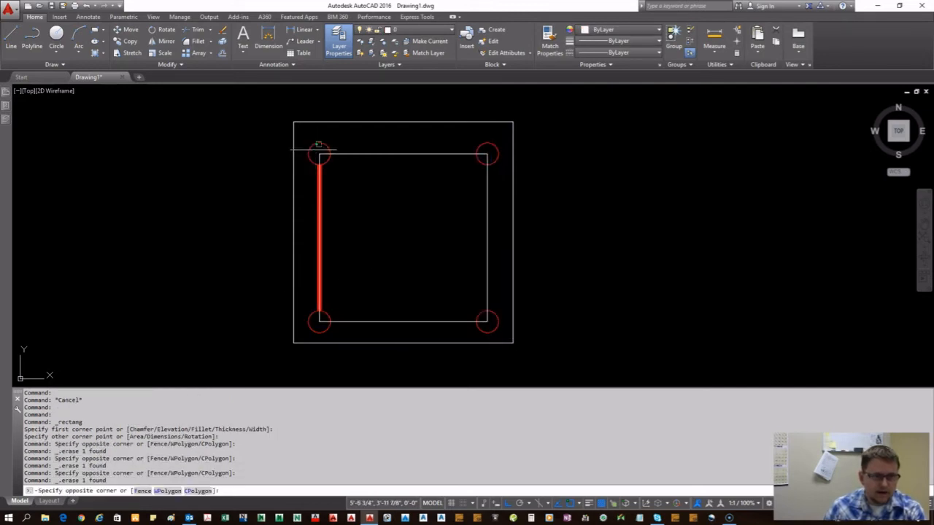
{"action": "left_click", "coordinate": [313, 150]}
{"action": "left_click", "coordinate": [383, 324]}
{"action": "key", "text": "Delete"}
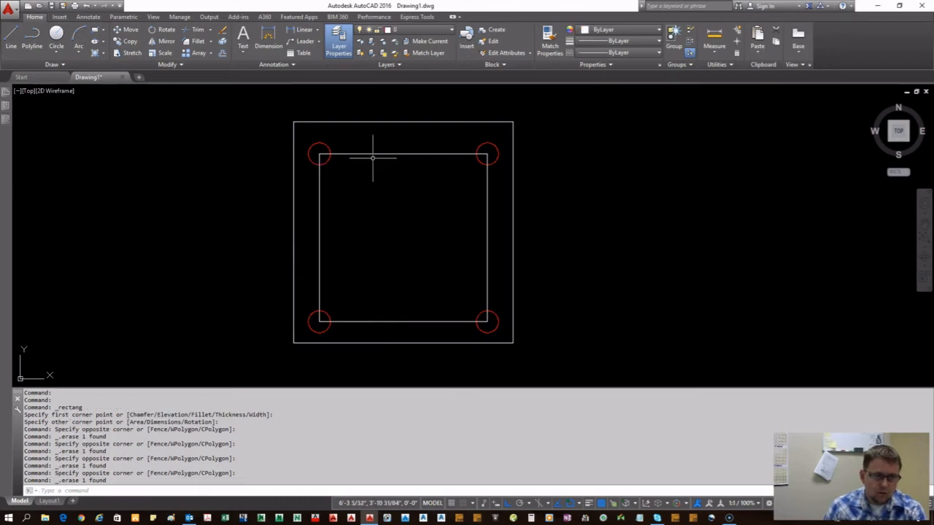
Draw a trial rectangle from the northwest circle's top point into the inner square, and erase it.
{"action": "left_click", "coordinate": [95, 34]}
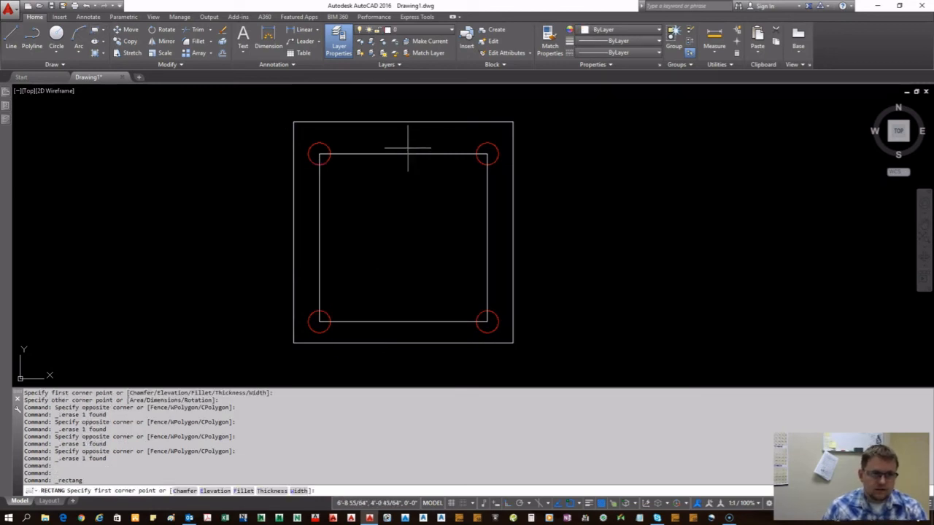
{"action": "left_click", "coordinate": [319, 143]}
{"action": "left_click", "coordinate": [411, 242]}
{"action": "left_click", "coordinate": [438, 210]}
{"action": "left_click", "coordinate": [368, 190]}
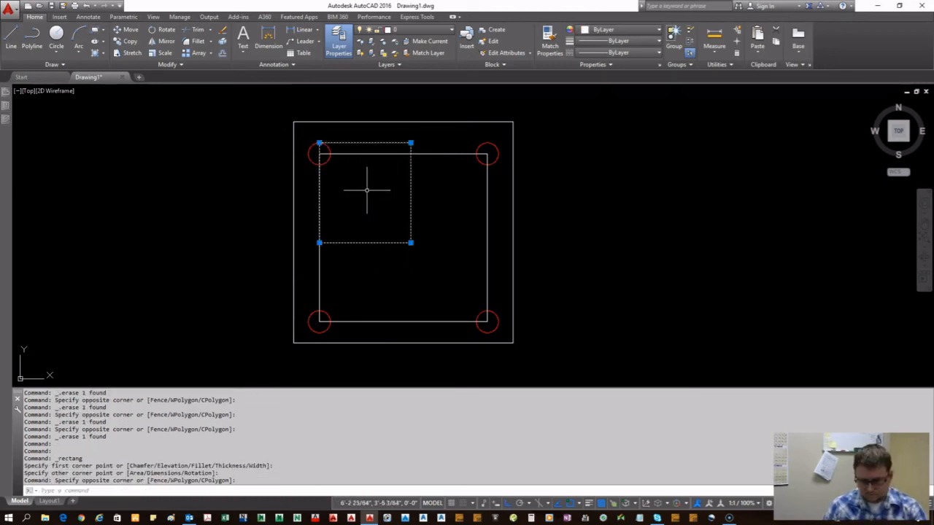
{"action": "key", "text": "Delete"}
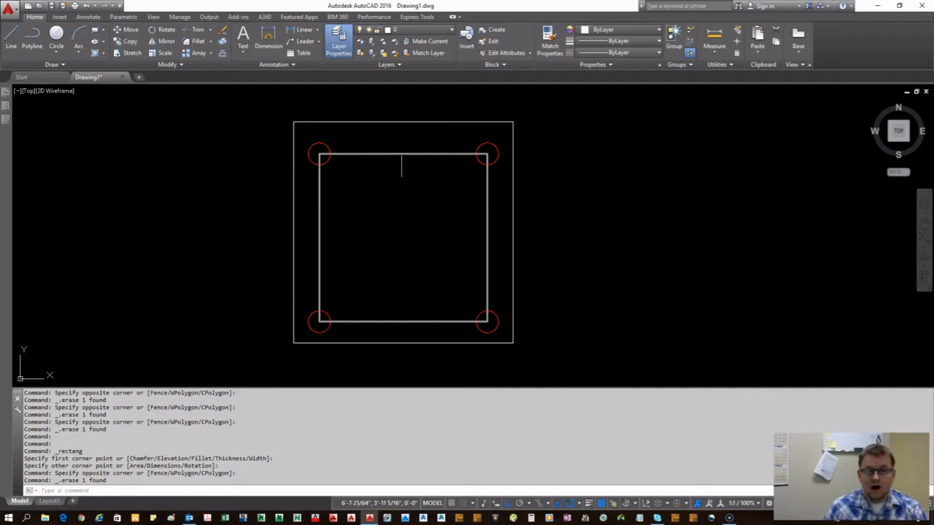
Trim away the portions of the four corner circles that lie inside the inner rectangle, using the rectangle as the cutting edge.
{"action": "left_click", "coordinate": [412, 154]}
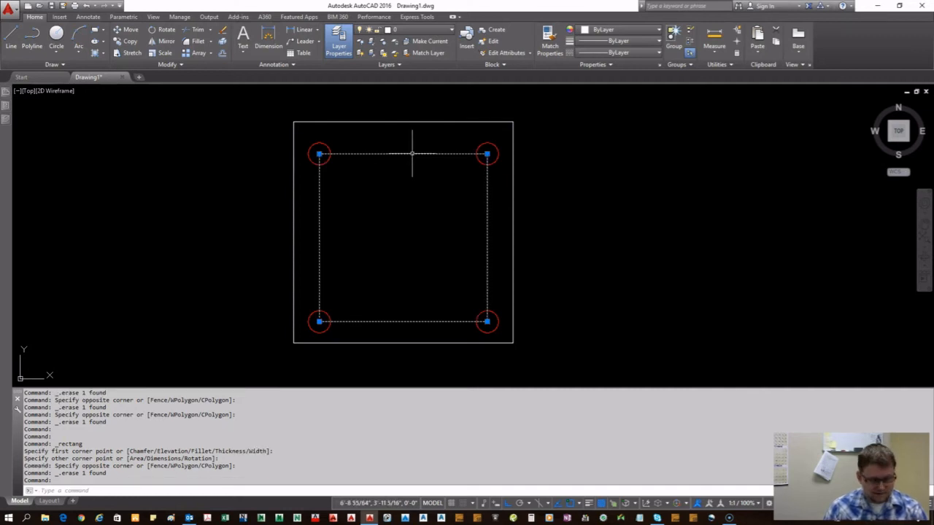
{"action": "key", "text": "Return"}
{"action": "right_click", "coordinate": [318, 179]}
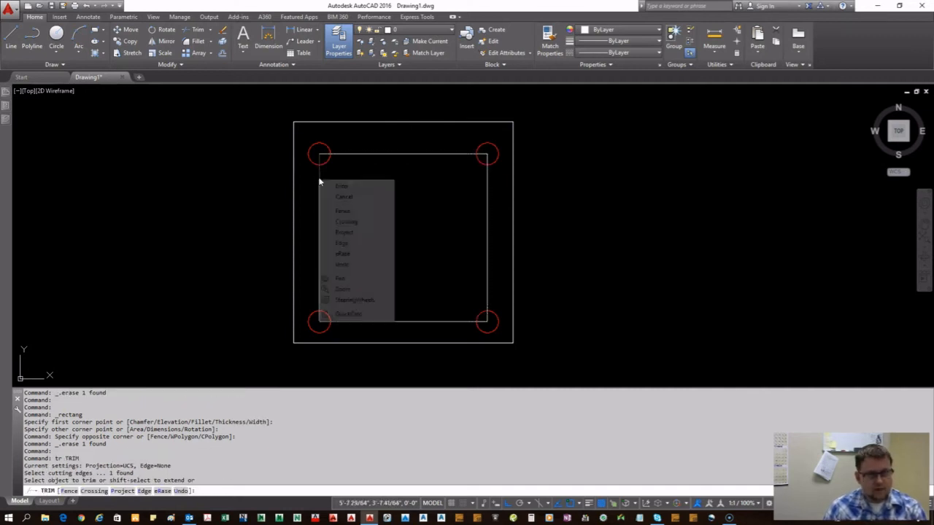
{"action": "left_click", "coordinate": [325, 163]}
{"action": "left_click", "coordinate": [326, 163]}
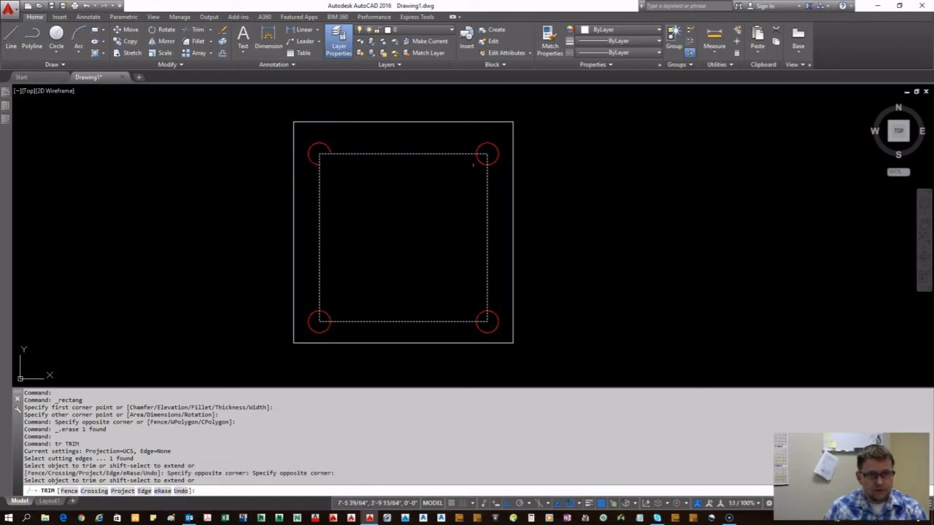
{"action": "left_click", "coordinate": [479, 162]}
{"action": "left_click", "coordinate": [481, 313]}
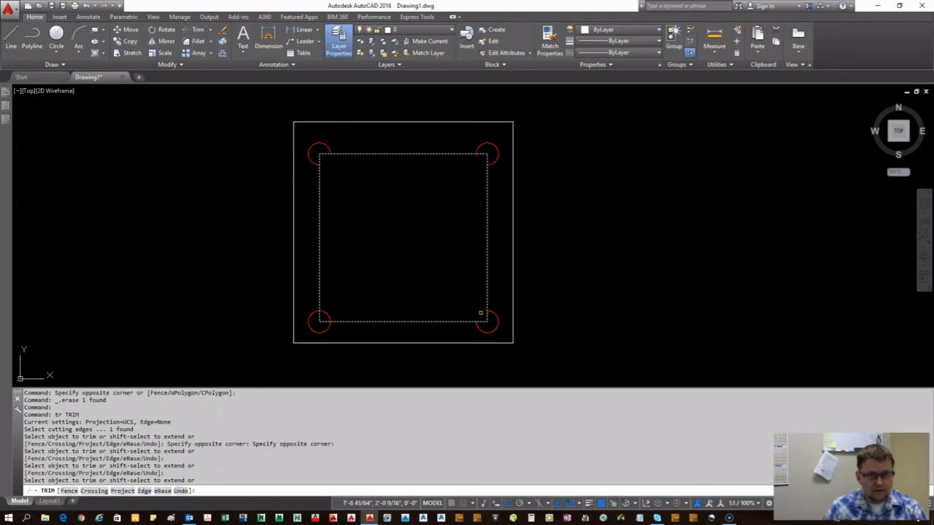
{"action": "left_click", "coordinate": [326, 312]}
{"action": "key", "text": "Return"}
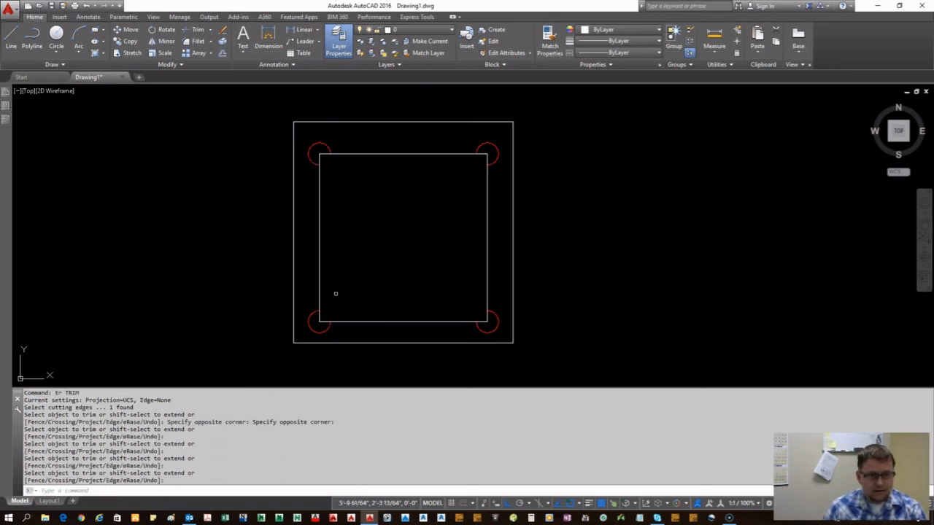
Trim the inner rectangle's segments inside all four corner circles so that straight sides run between the arcs.
{"action": "key", "text": "Return"}
{"action": "key", "text": "Return"}
{"action": "left_click", "coordinate": [319, 314]}
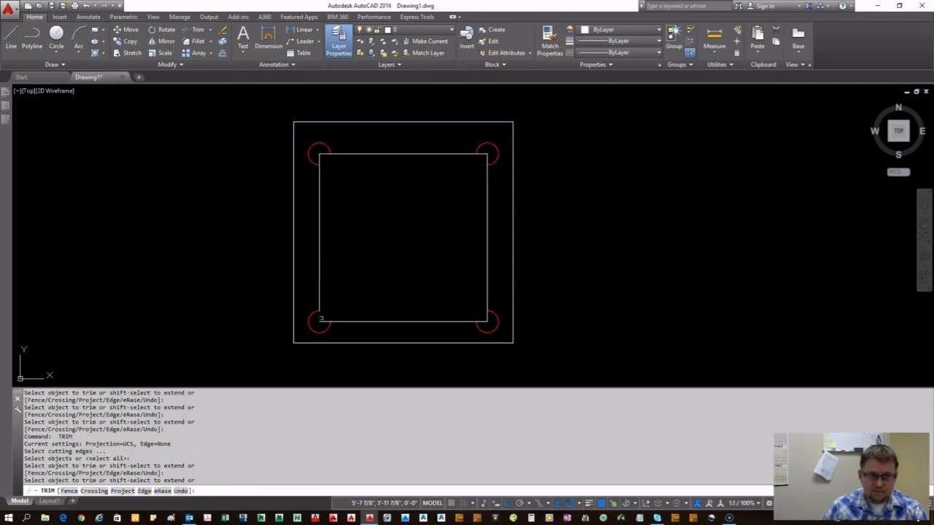
{"action": "left_click", "coordinate": [323, 321]}
{"action": "left_click", "coordinate": [485, 321]}
{"action": "left_click", "coordinate": [486, 319]}
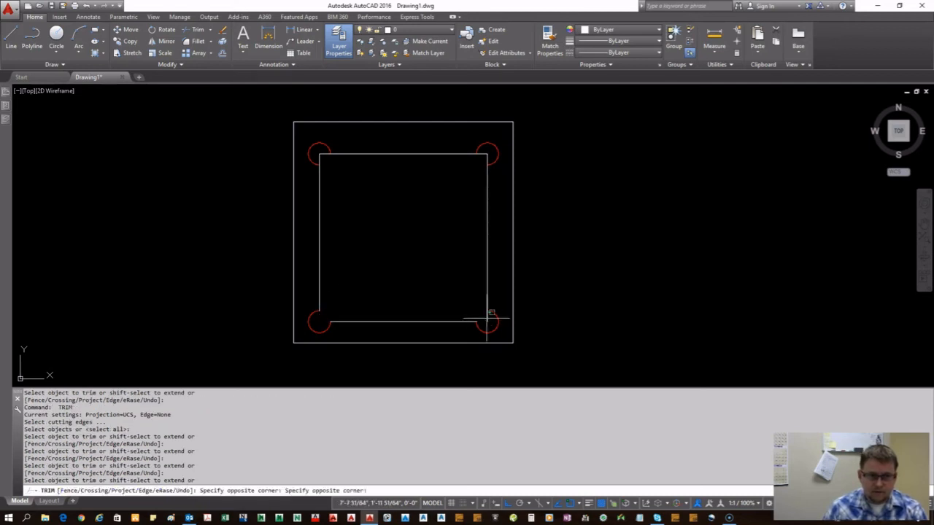
{"action": "left_click", "coordinate": [487, 318]}
{"action": "left_click", "coordinate": [488, 319]}
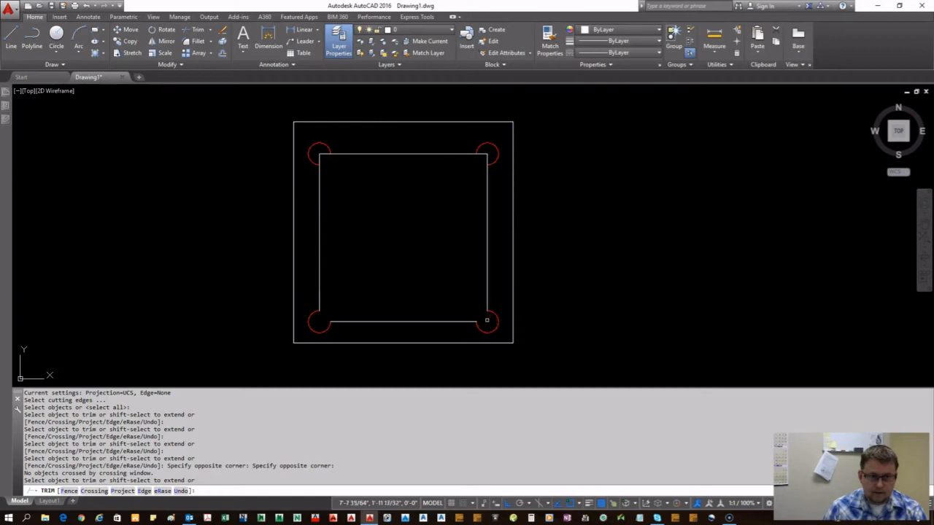
{"action": "left_click", "coordinate": [488, 158]}
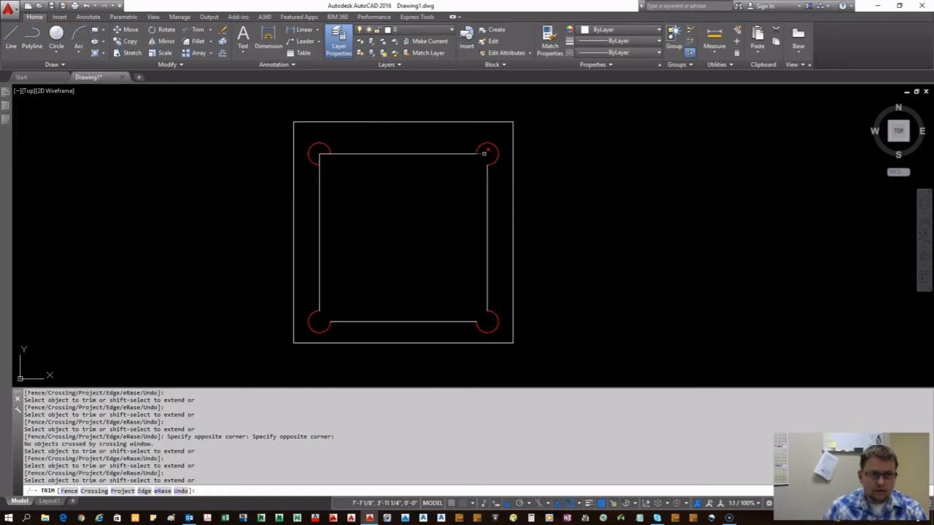
{"action": "left_click", "coordinate": [482, 154]}
{"action": "left_click", "coordinate": [324, 154]}
{"action": "left_click", "coordinate": [319, 156]}
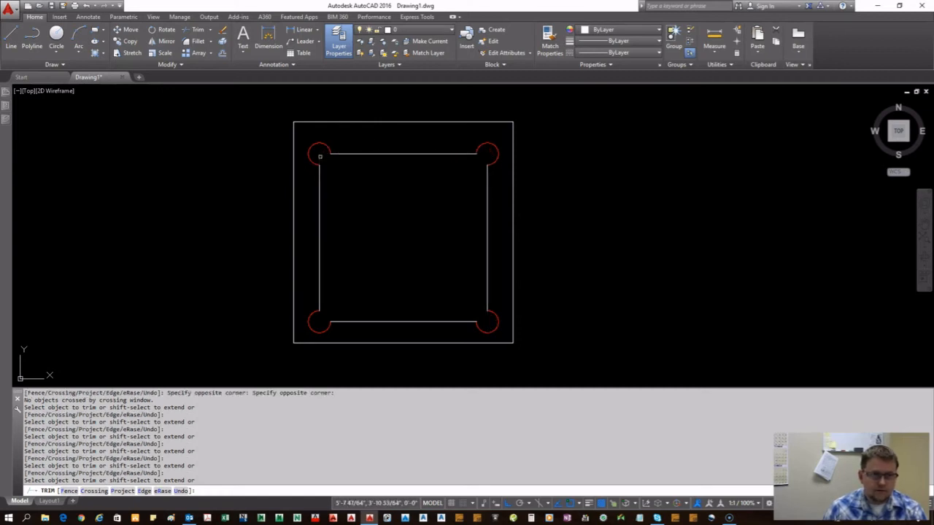
{"action": "key", "text": "Return"}
Match the properties of the red northeast corner arc to the four white straight sides of the inner outline.
{"action": "scroll", "coordinate": [389, 233], "scroll_direction": "down", "scroll_amount": 2}
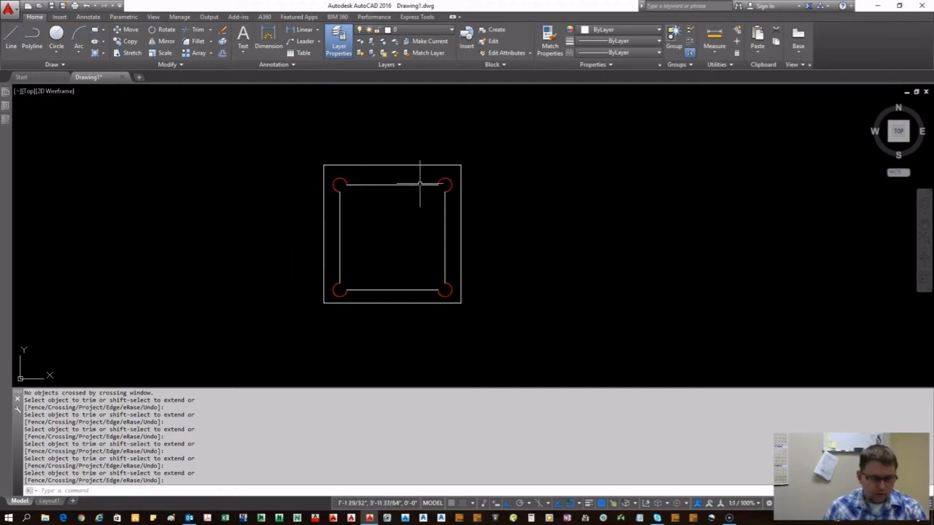
{"action": "type", "text": "ma"}
{"action": "key", "text": "Return"}
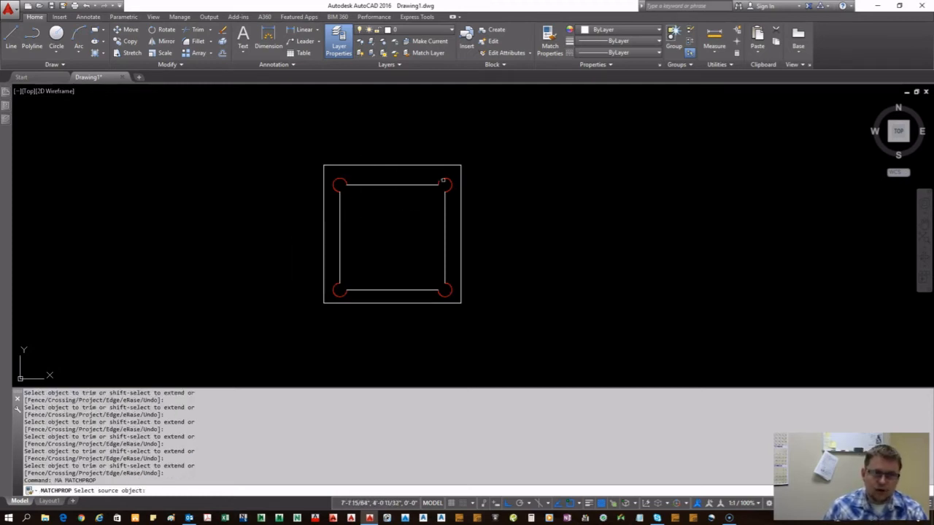
{"action": "scroll", "coordinate": [446, 182], "scroll_direction": "up", "scroll_amount": 4}
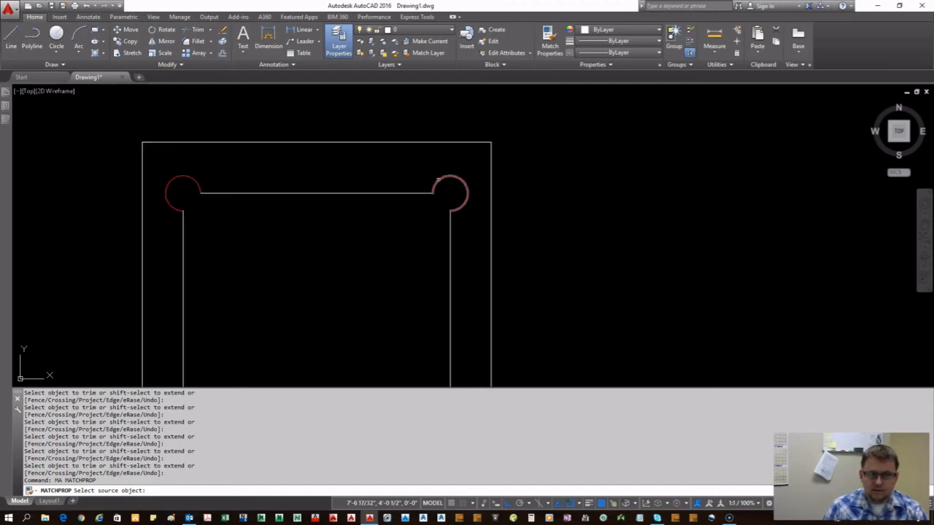
{"action": "left_click", "coordinate": [446, 178]}
{"action": "left_click", "coordinate": [399, 192]}
{"action": "left_click", "coordinate": [456, 240]}
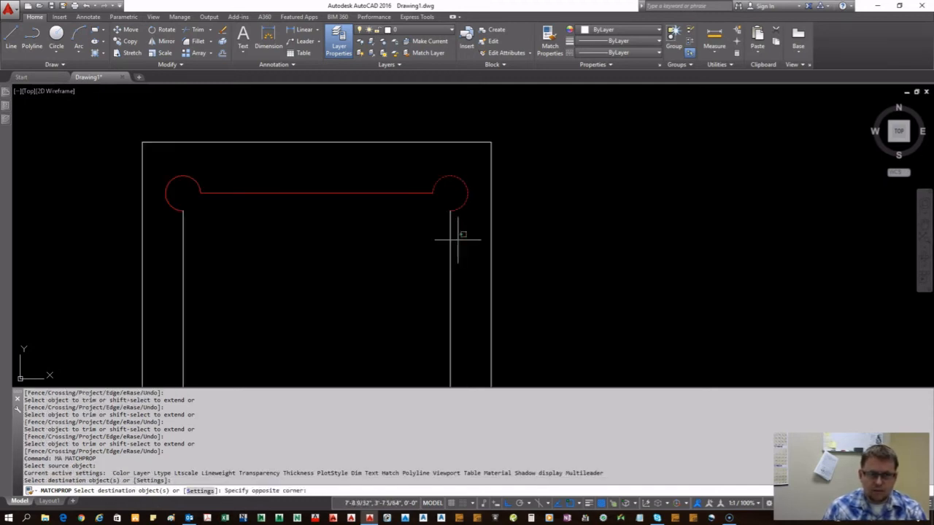
{"action": "left_click", "coordinate": [167, 224]}
{"action": "scroll", "coordinate": [278, 149], "scroll_direction": "down", "scroll_amount": 3}
{"action": "scroll", "coordinate": [310, 292], "scroll_direction": "up", "scroll_amount": 3}
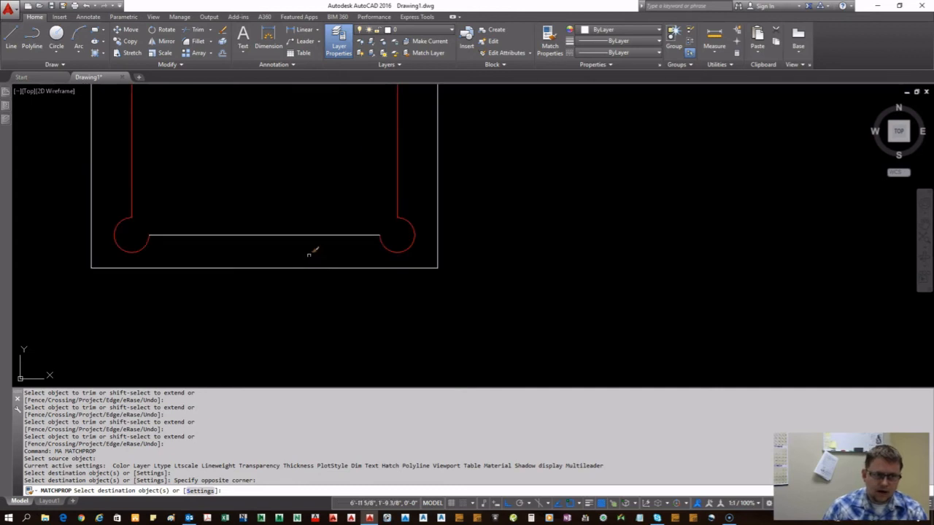
{"action": "left_click", "coordinate": [312, 254]}
{"action": "left_click", "coordinate": [247, 184]}
{"action": "key", "text": "Return"}
{"action": "scroll", "coordinate": [289, 231], "scroll_direction": "down", "scroll_amount": 3}
{"action": "scroll", "coordinate": [290, 231], "scroll_direction": "down", "scroll_amount": 2}
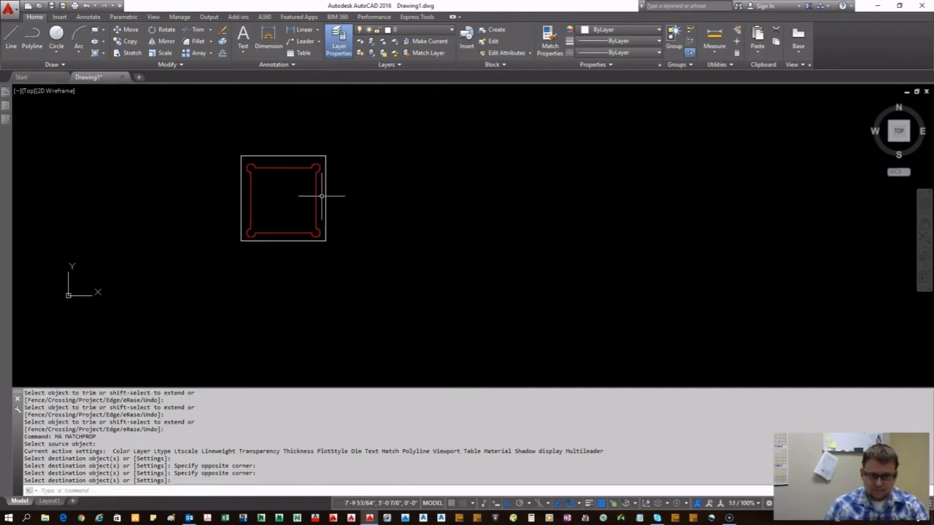
Join the four red sides and four corner arcs into one polyline with PEDIT's Multiple and Join options, accepting the default 0'-0" fuzz distance.
{"action": "scroll", "coordinate": [223, 163], "scroll_direction": "up", "scroll_amount": 2}
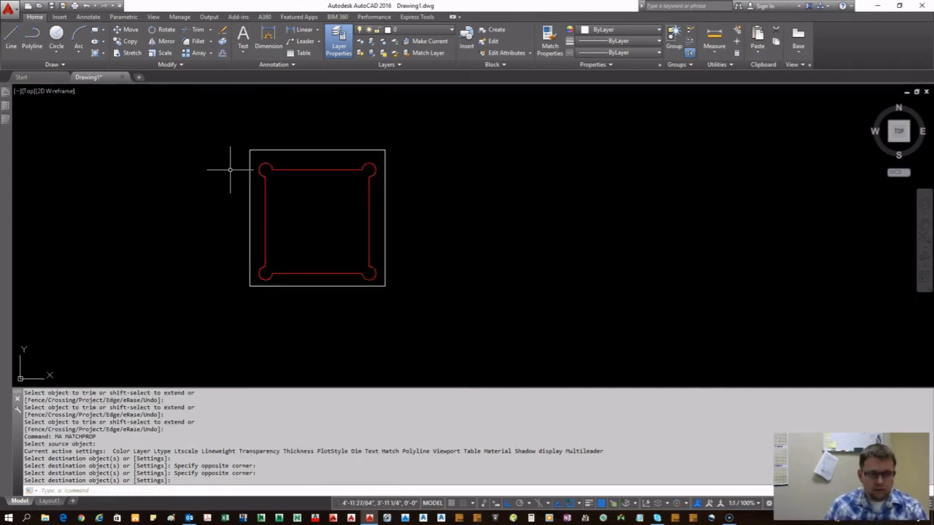
{"action": "type", "text": "pedi"}
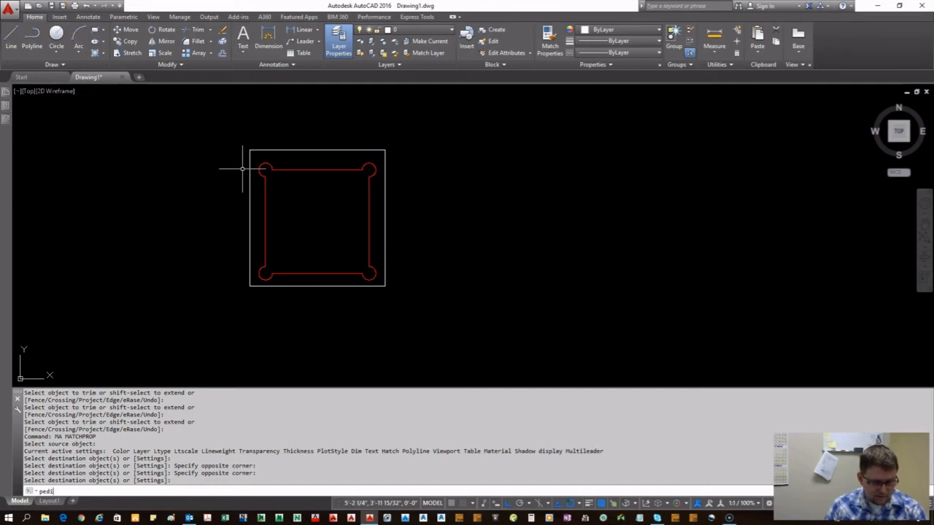
{"action": "type", "text": "t"}
{"action": "key", "text": "Return"}
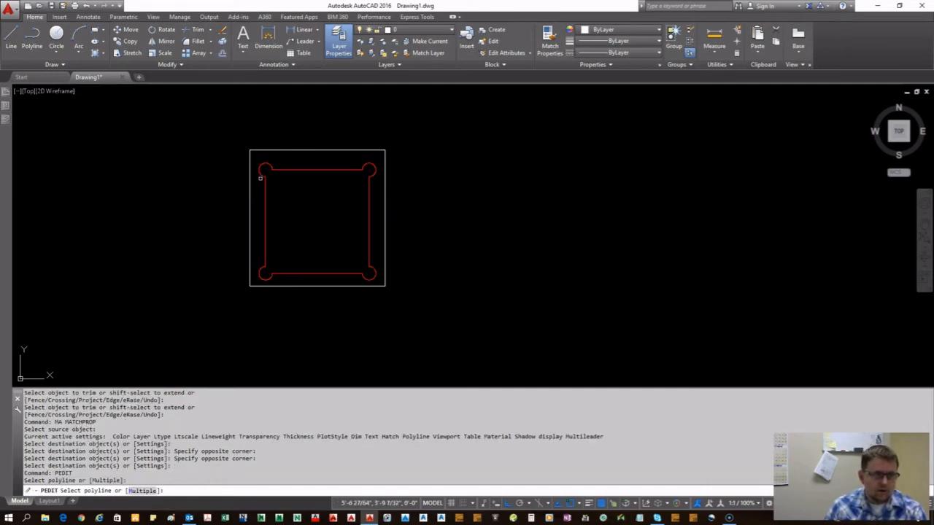
{"action": "left_click", "coordinate": [143, 490]}
{"action": "left_click", "coordinate": [234, 160]}
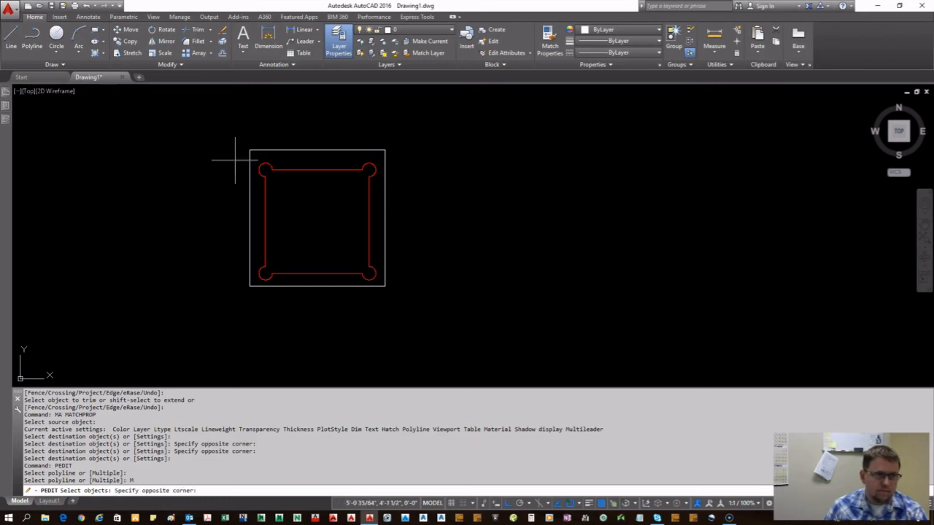
{"action": "left_click", "coordinate": [402, 284]}
{"action": "key", "text": "Return"}
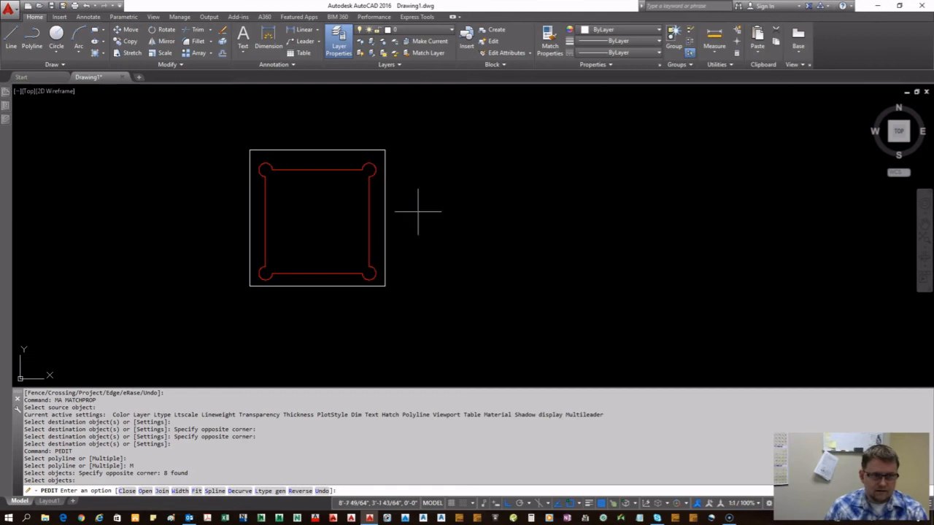
{"action": "left_click", "coordinate": [161, 491]}
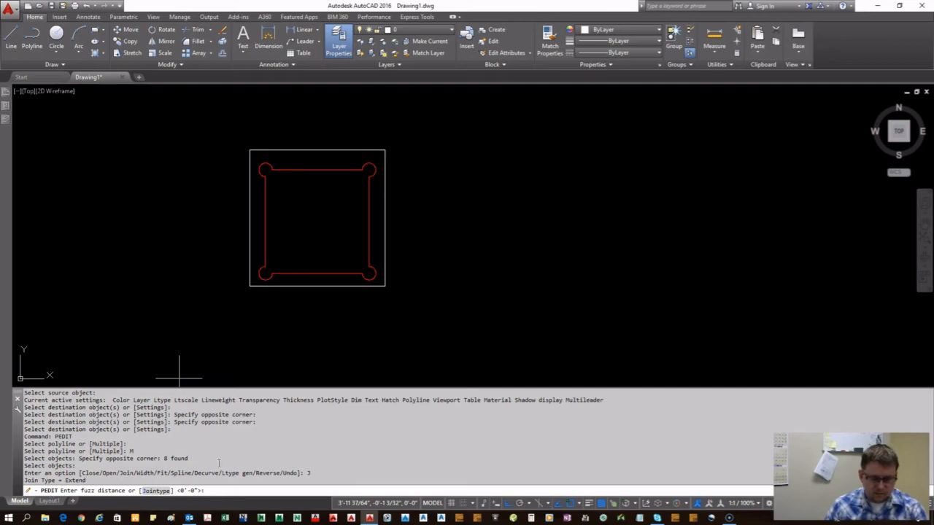
{"action": "key", "text": "Return"}
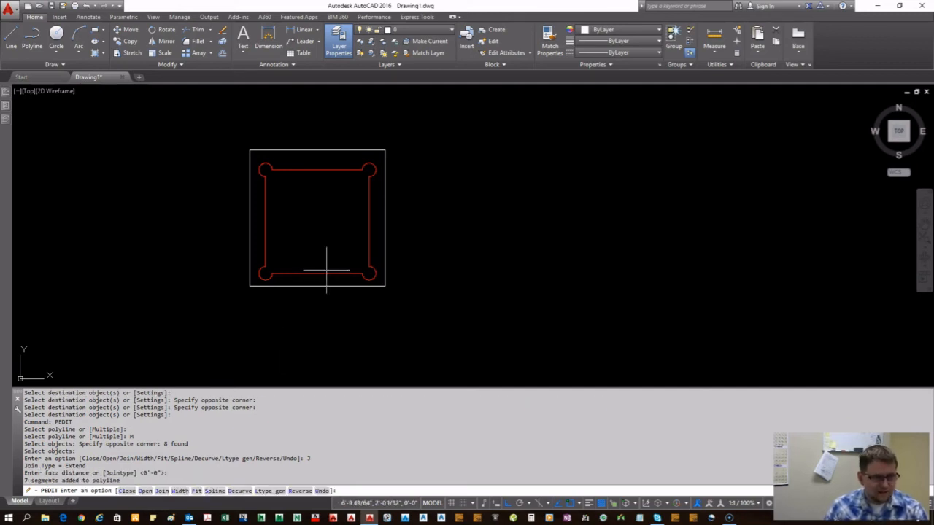
{"action": "key", "text": "Return"}
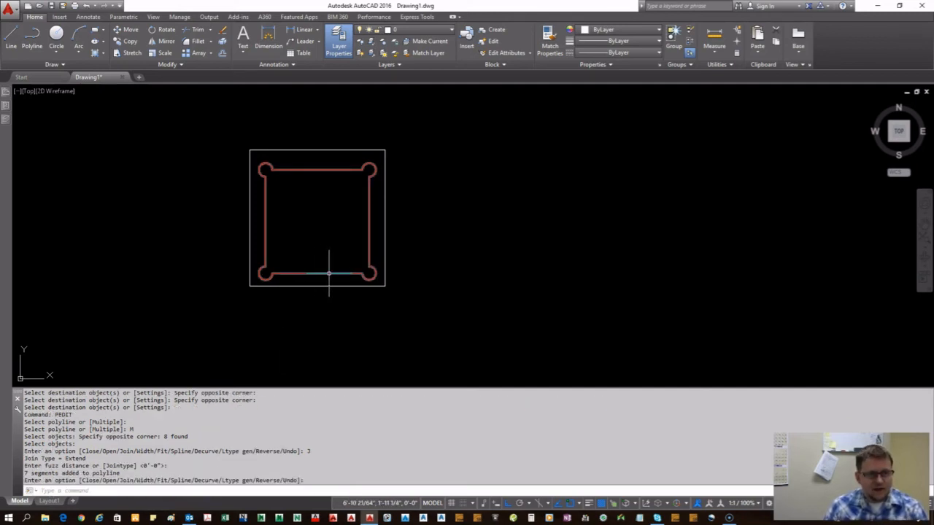
Select the joined red outline to check that its sides and corner arcs form a single object.
{"action": "left_click", "coordinate": [325, 273]}
{"action": "scroll", "coordinate": [333, 288], "scroll_direction": "up", "scroll_amount": 4}
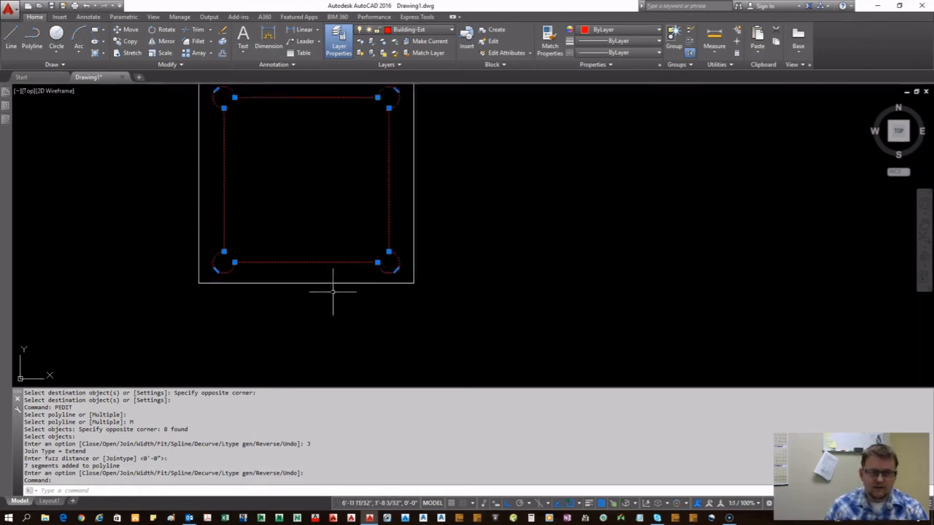
{"action": "scroll", "coordinate": [406, 269], "scroll_direction": "down", "scroll_amount": 6}
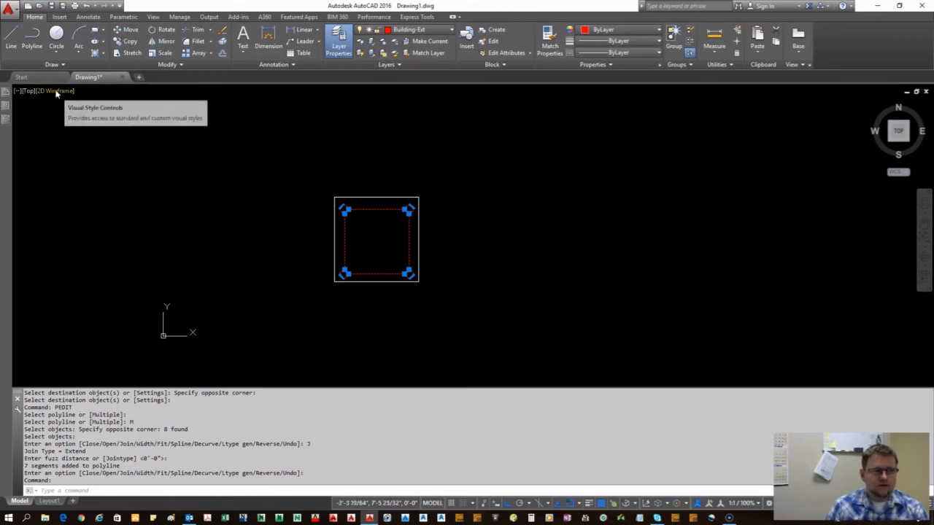
Review the available preset model views and visual styles, and clear the outline selection.
{"action": "left_click", "coordinate": [395, 129]}
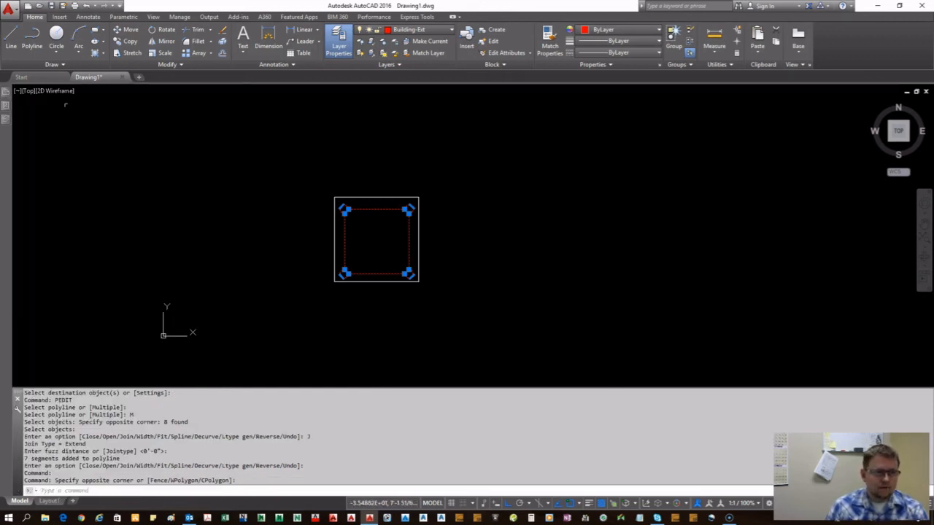
{"action": "left_click", "coordinate": [28, 91]}
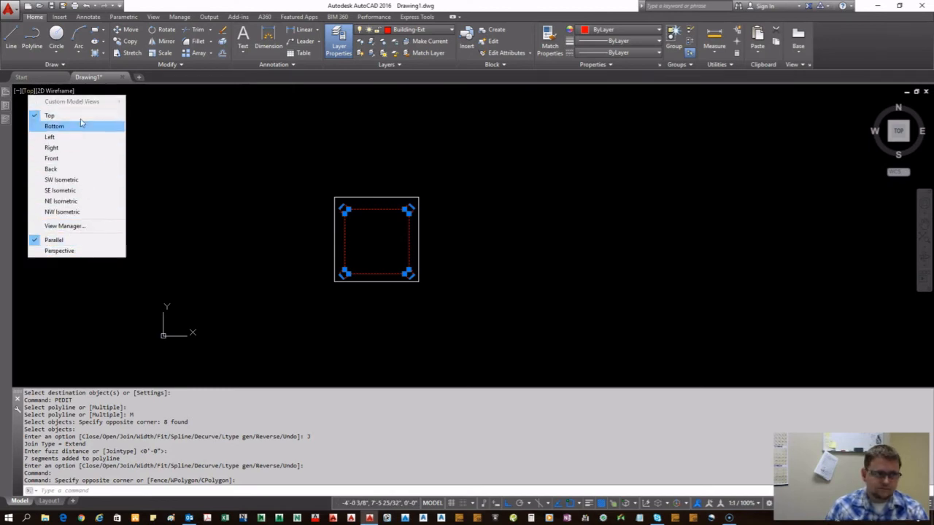
{"action": "left_click", "coordinate": [205, 121]}
{"action": "left_click", "coordinate": [93, 101]}
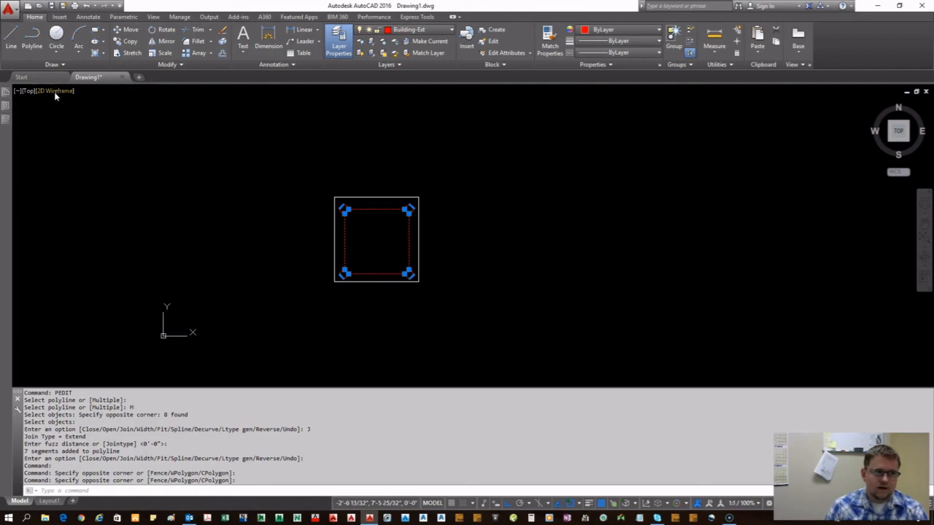
{"action": "left_click", "coordinate": [56, 91]}
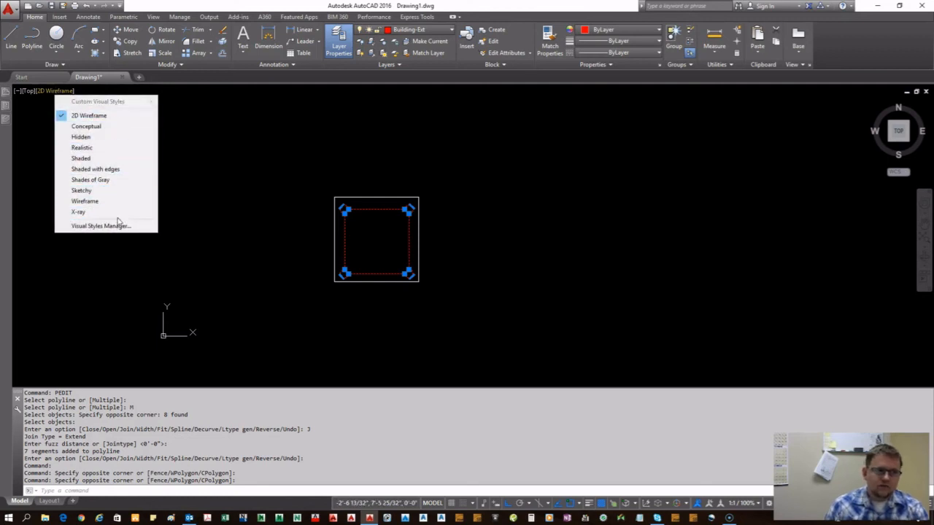
{"action": "left_click", "coordinate": [270, 145]}
{"action": "left_click", "coordinate": [269, 143]}
{"action": "left_click", "coordinate": [167, 121]}
{"action": "key", "text": "Escape"}
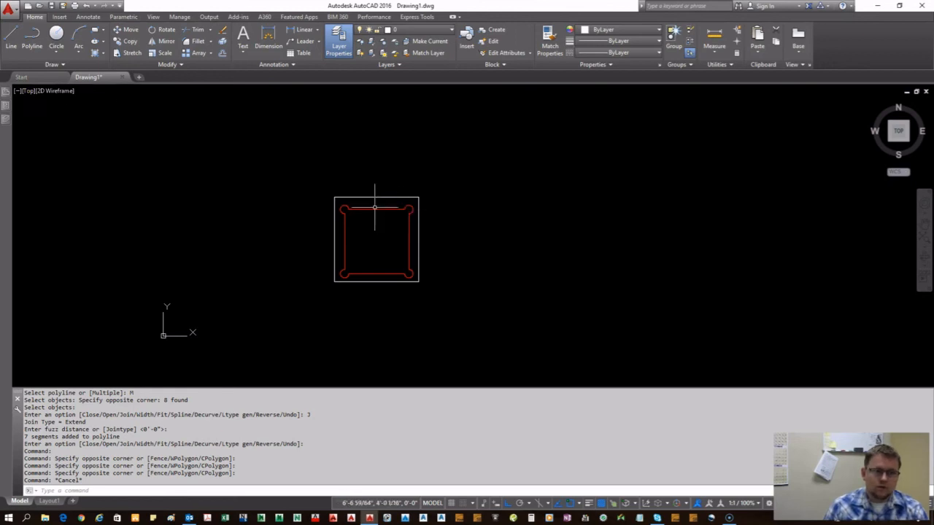
Check the red outline's object type and layer, and switch the model view to SW Isometric.
{"action": "mouse_move", "coordinate": [375, 211]}
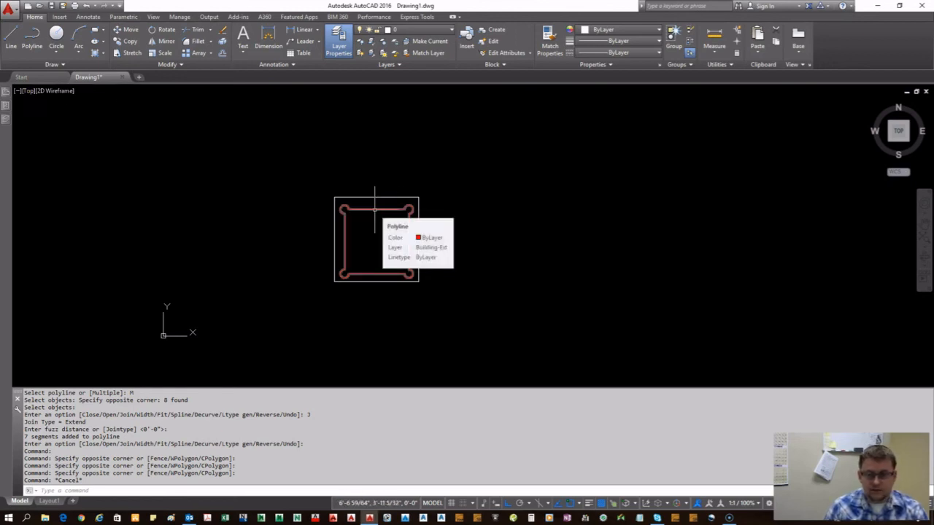
{"action": "left_click", "coordinate": [32, 91]}
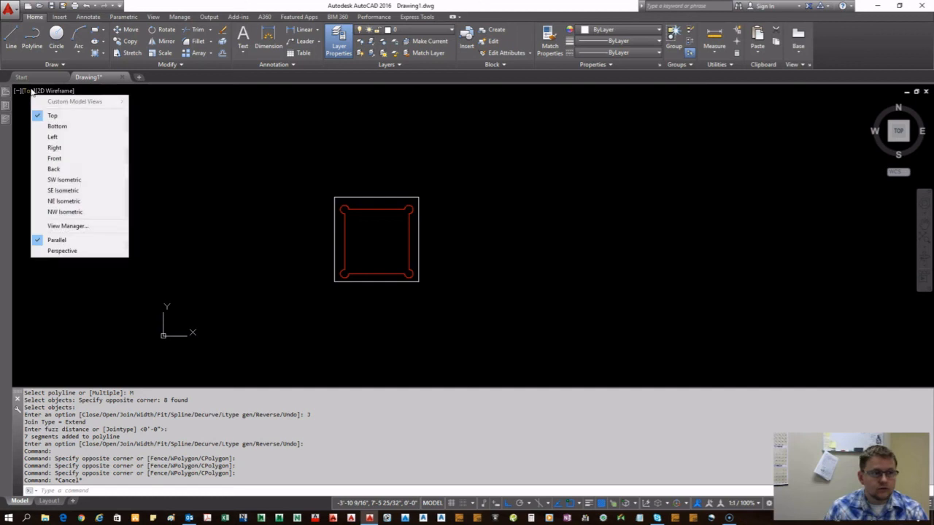
{"action": "left_click", "coordinate": [86, 180]}
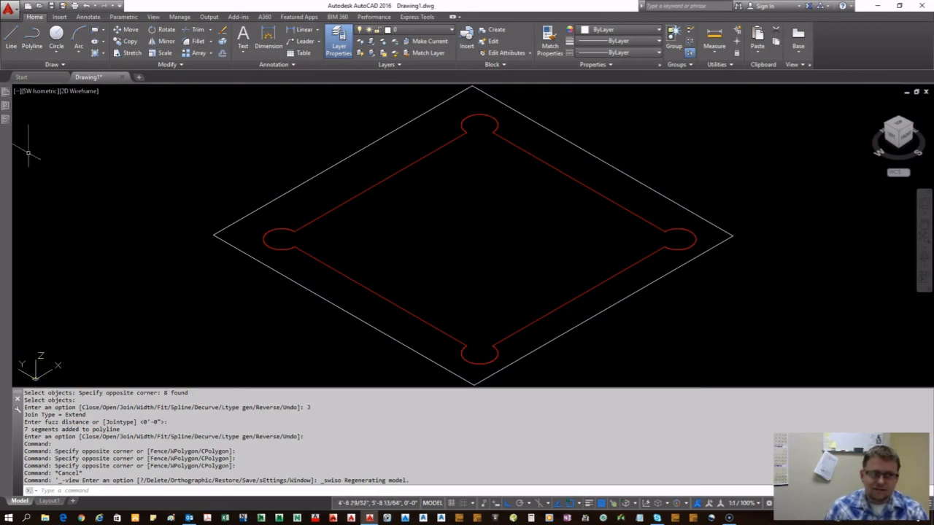
{"action": "left_click", "coordinate": [46, 93]}
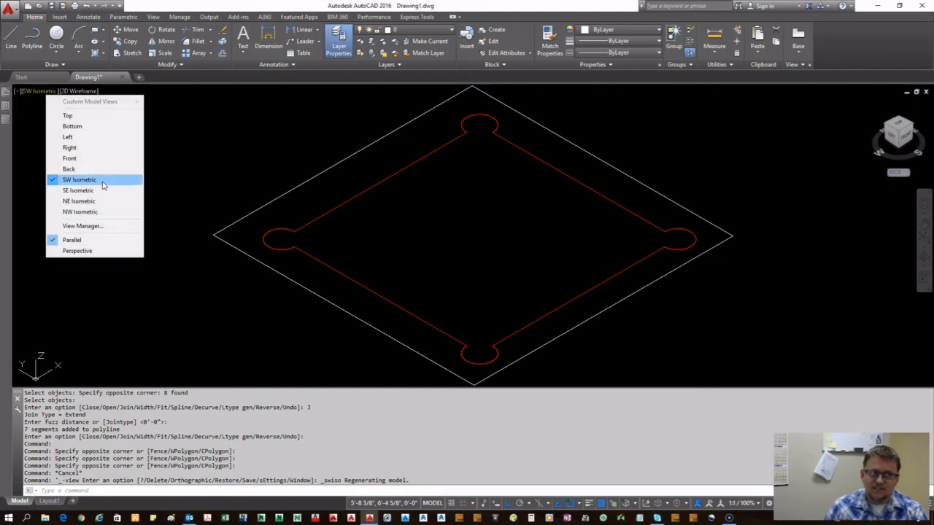
Close the list of model views and inspect the red and white outlines in the isometric view.
{"action": "left_click", "coordinate": [278, 139]}
{"action": "key", "text": "Escape"}
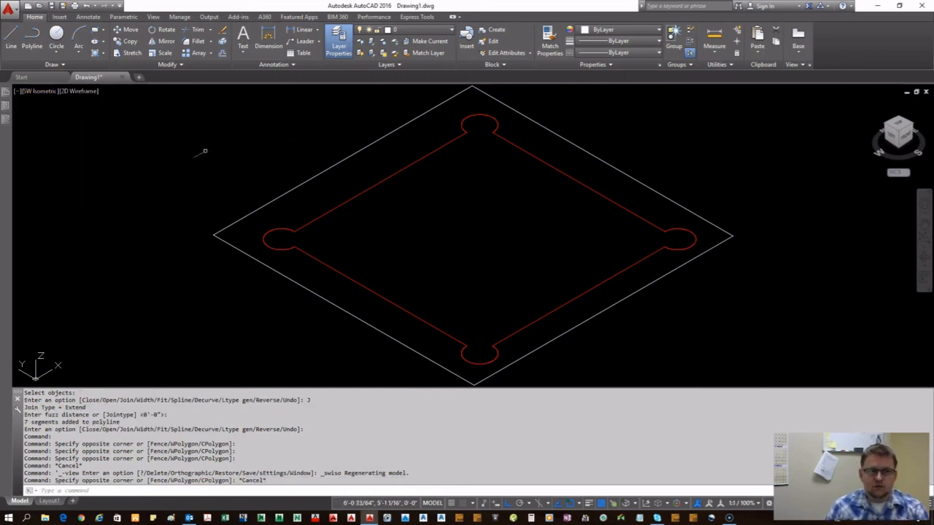
{"action": "scroll", "coordinate": [197, 221], "scroll_direction": "down", "scroll_amount": 10}
{"action": "scroll", "coordinate": [191, 229], "scroll_direction": "up", "scroll_amount": 10}
{"action": "scroll", "coordinate": [309, 241], "scroll_direction": "down", "scroll_amount": 5}
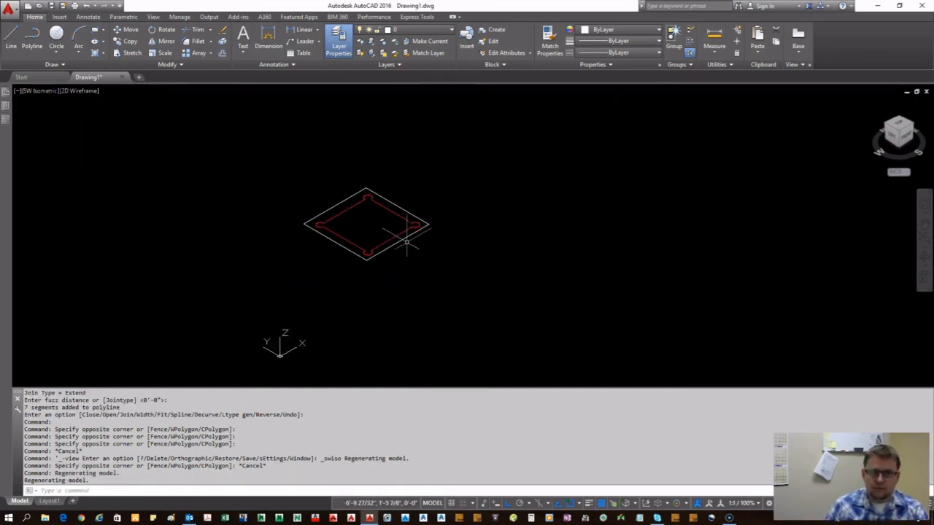
{"action": "scroll", "coordinate": [376, 250], "scroll_direction": "up", "scroll_amount": 7}
{"action": "scroll", "coordinate": [380, 270], "scroll_direction": "down", "scroll_amount": 5}
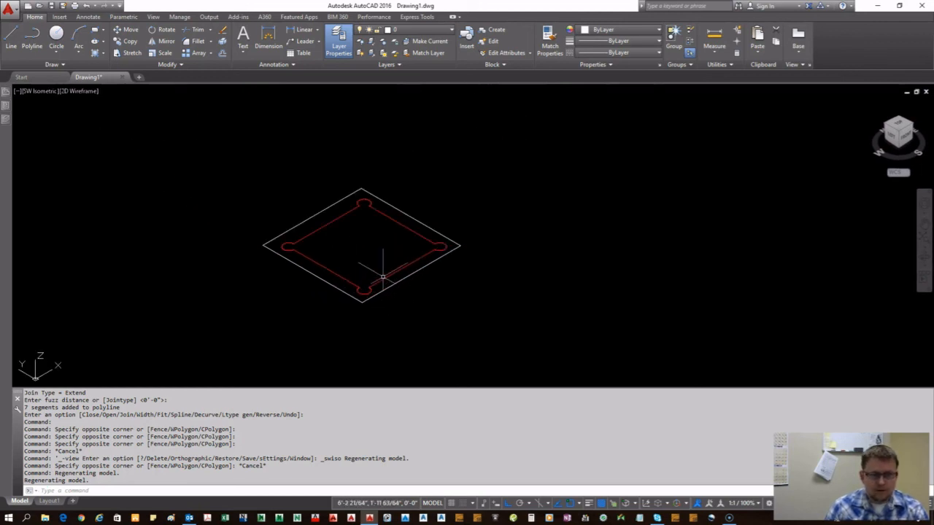
Extrude the joined red outline straight up into a tall solid, picking the height freely above the base.
{"action": "left_click", "coordinate": [383, 279]}
{"action": "scroll", "coordinate": [316, 263], "scroll_direction": "up", "scroll_amount": 2}
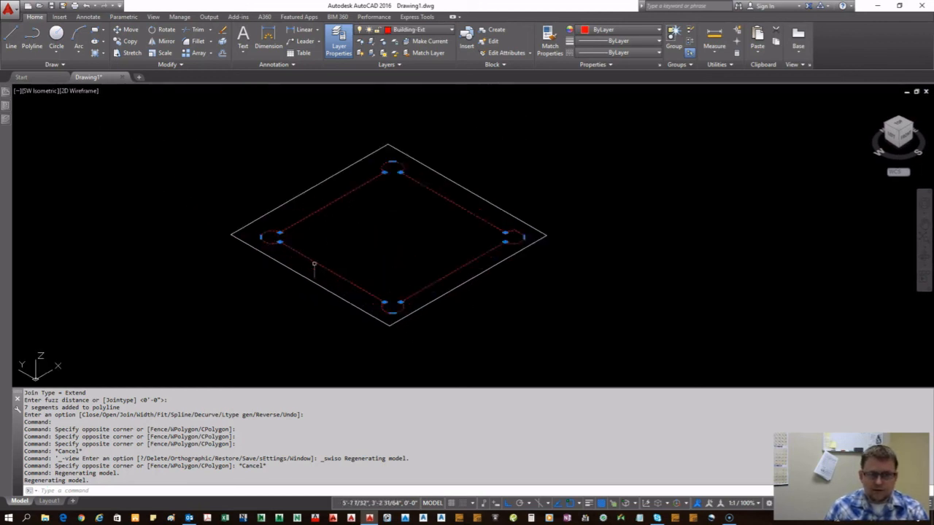
{"action": "scroll", "coordinate": [314, 264], "scroll_direction": "up", "scroll_amount": 3}
{"action": "scroll", "coordinate": [417, 229], "scroll_direction": "down", "scroll_amount": 3}
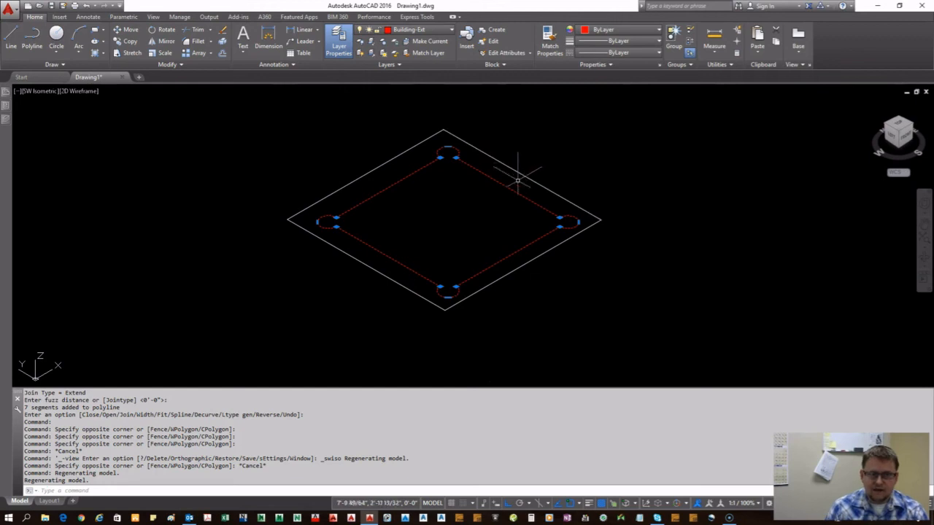
{"action": "scroll", "coordinate": [267, 256], "scroll_direction": "down", "scroll_amount": 2}
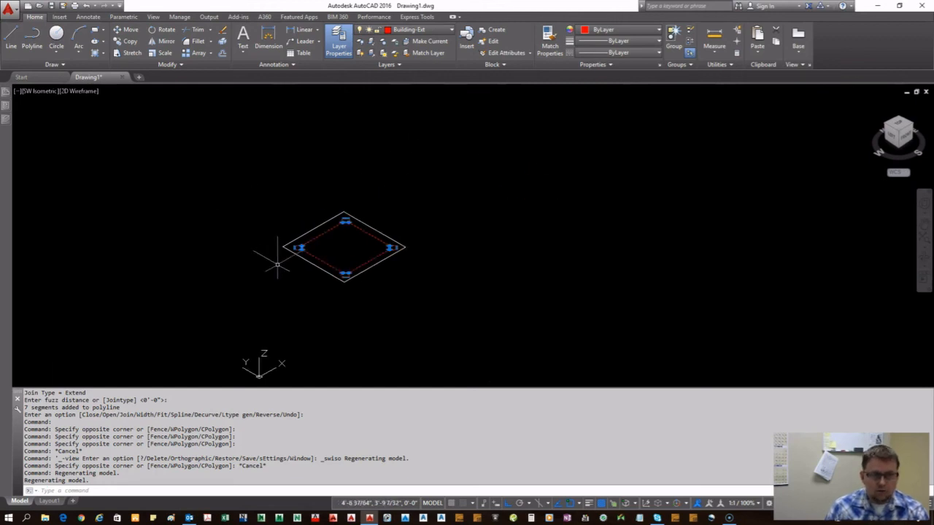
{"action": "scroll", "coordinate": [252, 251], "scroll_direction": "up", "scroll_amount": 3}
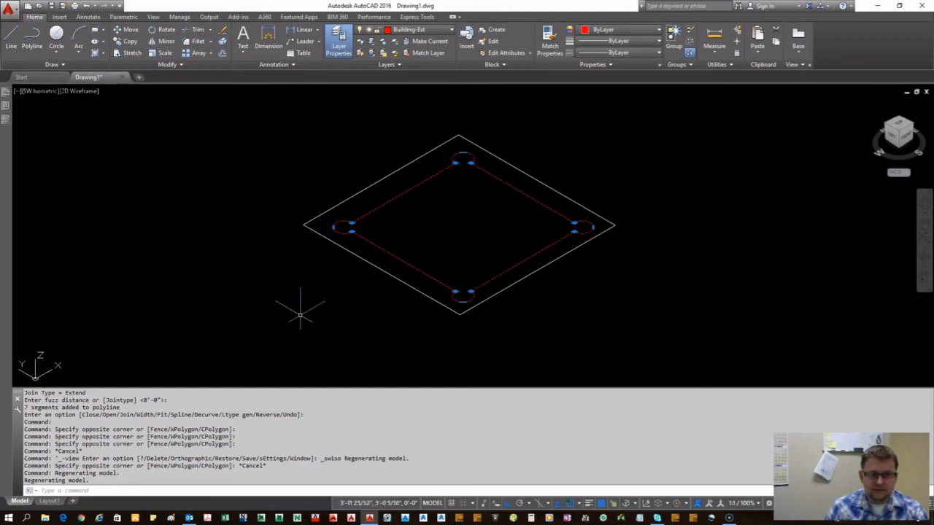
{"action": "scroll", "coordinate": [251, 302], "scroll_direction": "down", "scroll_amount": 2}
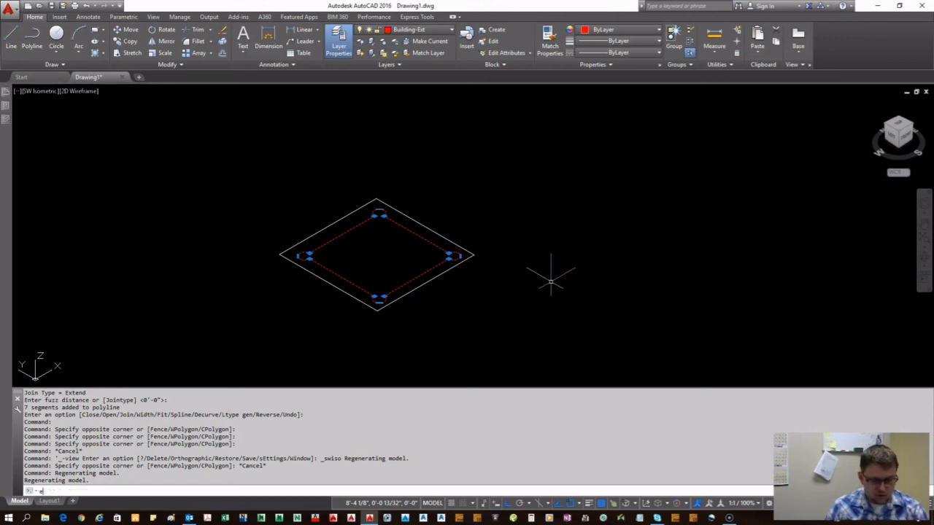
{"action": "type", "text": "tru"}
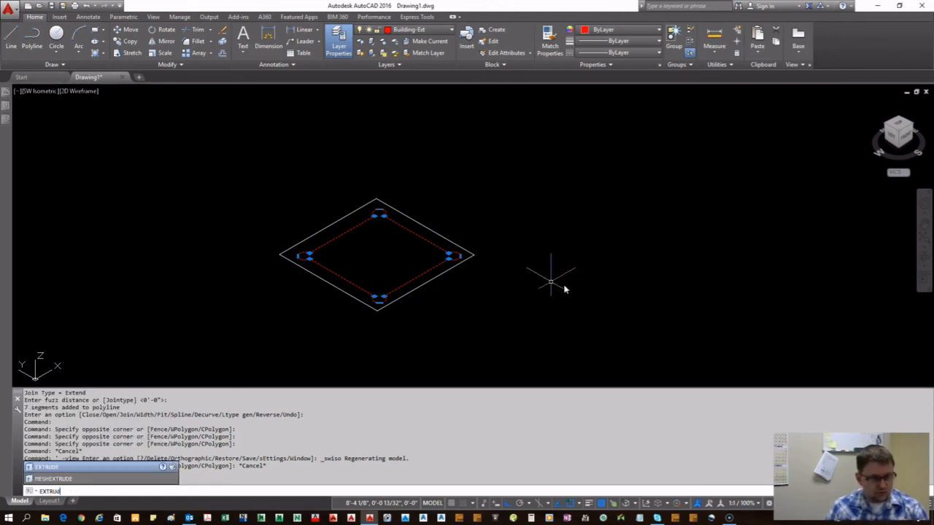
{"action": "key", "text": "Return"}
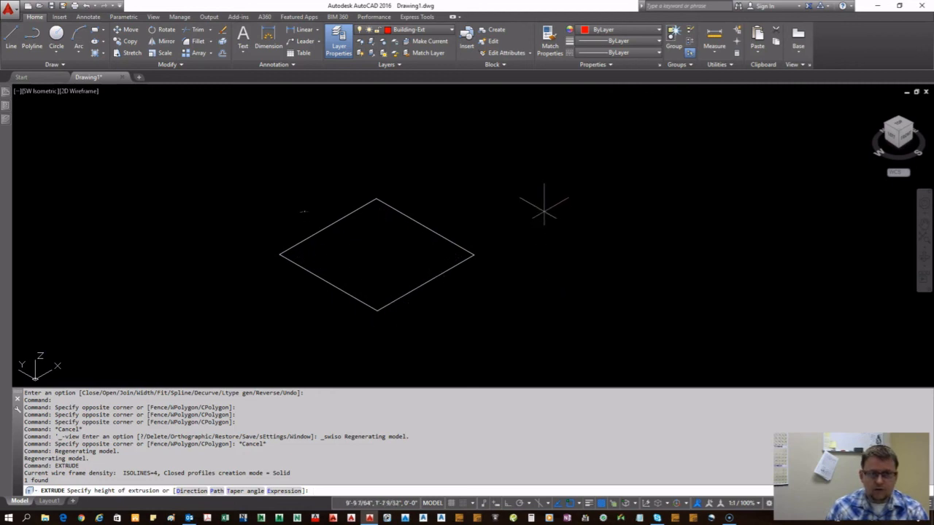
{"action": "left_click", "coordinate": [540, 138]}
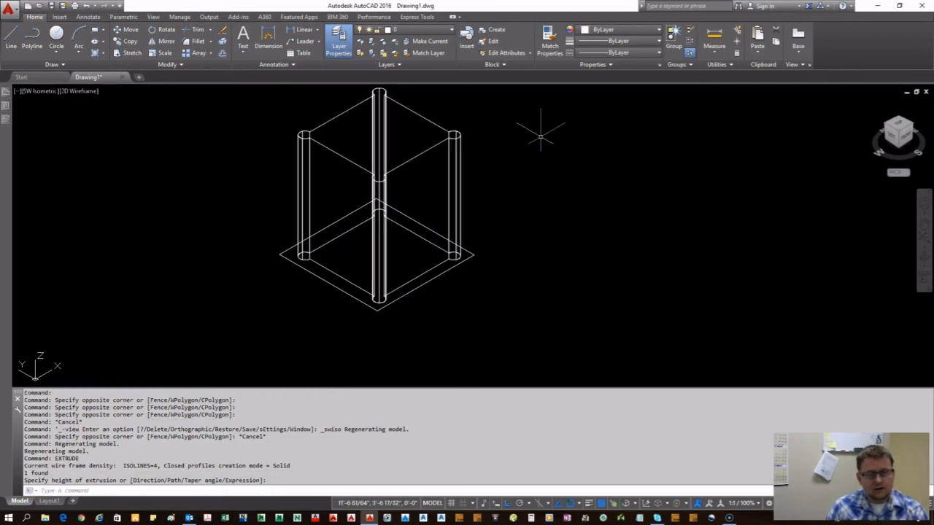
Set the extruded solid's object color to red 205,32,39 and clear the selection.
{"action": "mouse_move", "coordinate": [608, 261]}
{"action": "middle_mouse_down", "text": "shift"}
{"action": "mouse_move", "coordinate": [590, 258]}
{"action": "mouse_move", "coordinate": [611, 250]}
{"action": "middle_mouse_up", "text": "shift"}
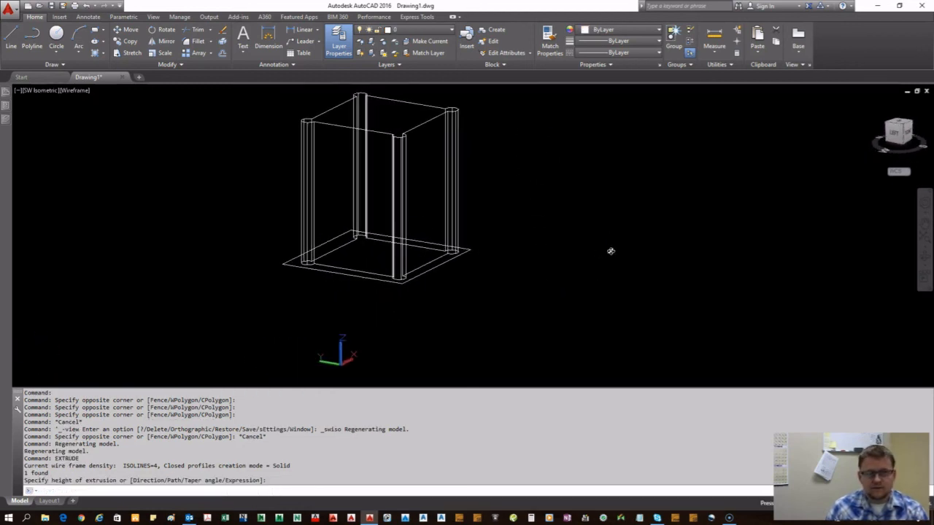
{"action": "left_click", "coordinate": [457, 132]}
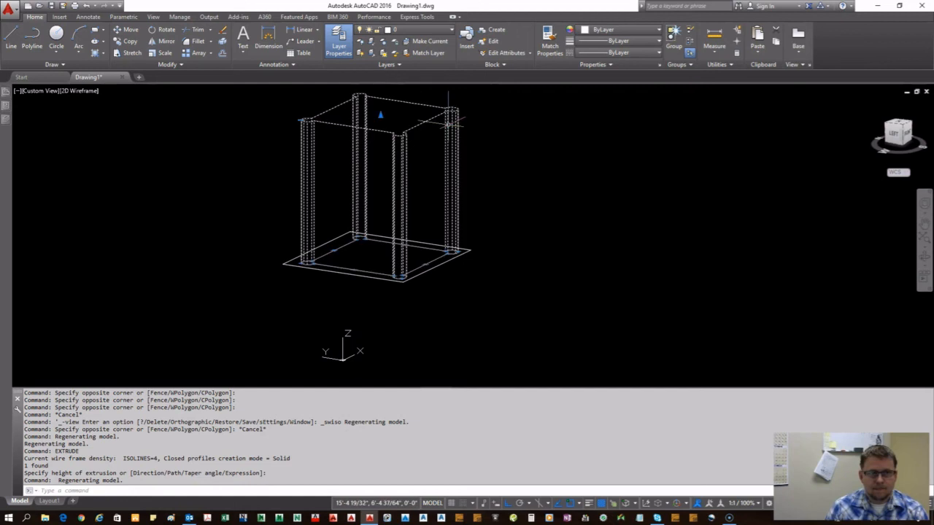
{"action": "left_click", "coordinate": [612, 32]}
{"action": "left_click", "coordinate": [611, 81]}
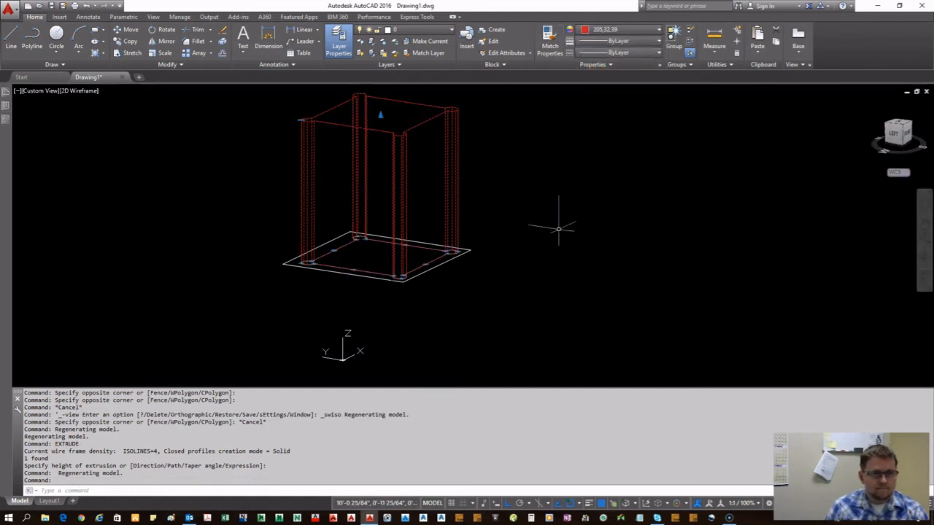
{"action": "key", "text": "Escape"}
Switch the viewport's visual style to Conceptual to shade the extruded solid.
{"action": "left_click", "coordinate": [83, 91]}
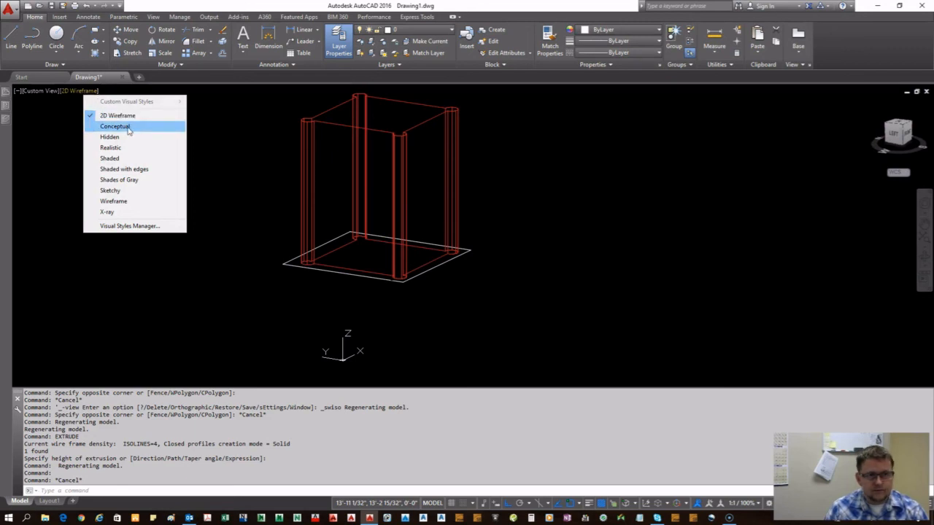
{"action": "left_click", "coordinate": [128, 128]}
{"action": "scroll", "coordinate": [303, 235], "scroll_direction": "up", "scroll_amount": 2}
{"action": "middle_click_drag", "start_coordinate": [295, 243], "coordinate": [242, 317]}
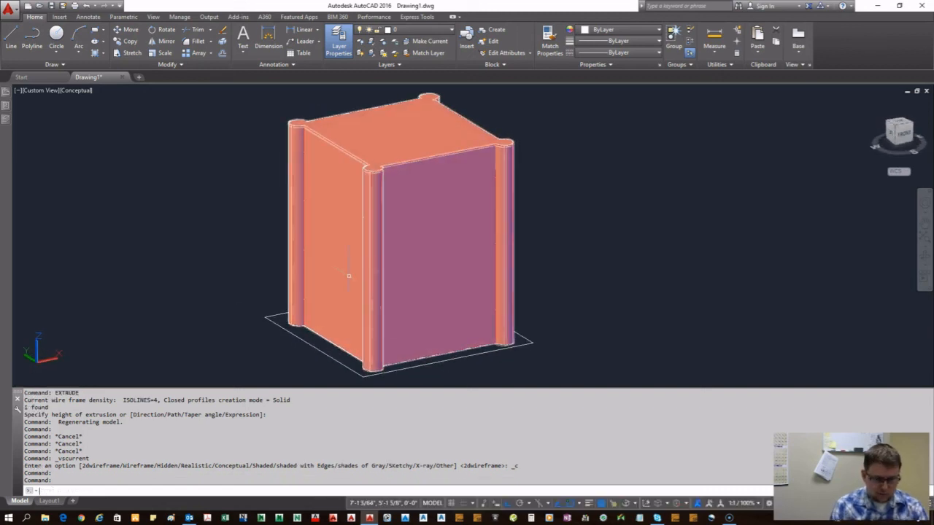
Orbit around the shaded solid with 3DORBIT to examine its side faces and rounded corner columns.
{"action": "key", "text": "Return"}
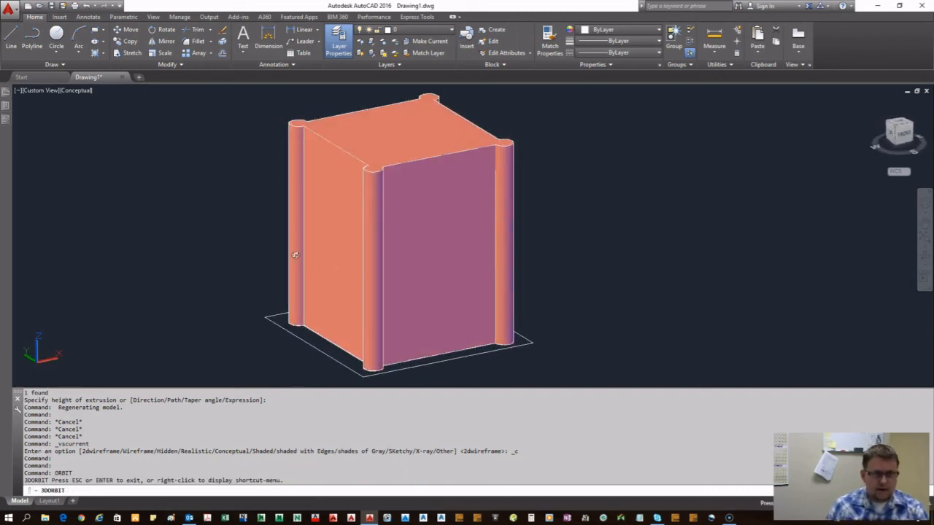
{"action": "left_click_drag", "start_coordinate": [296, 256], "coordinate": [398, 260]}
{"action": "mouse_move", "coordinate": [265, 257]}
{"action": "left_mouse_down"}
{"action": "mouse_move", "coordinate": [372, 256]}
{"action": "mouse_move", "coordinate": [226, 258]}
{"action": "mouse_move", "coordinate": [303, 255]}
{"action": "left_mouse_up"}
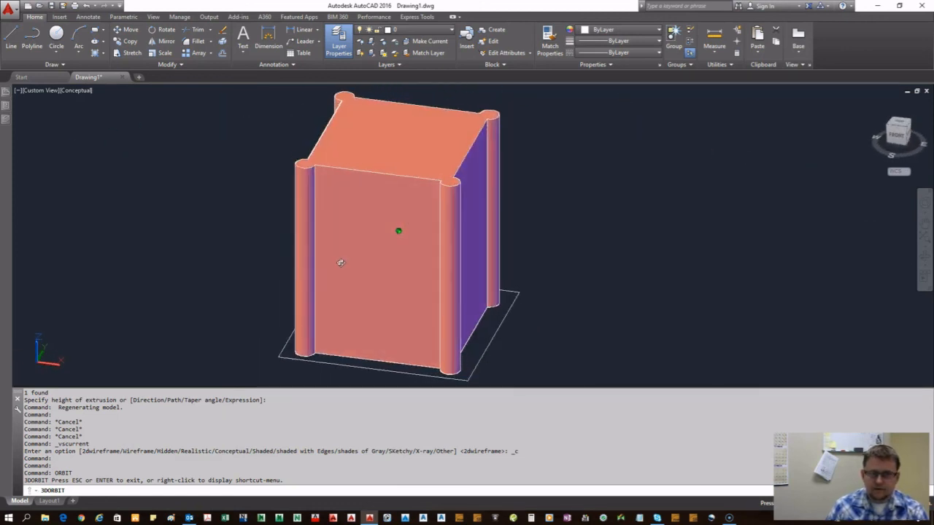